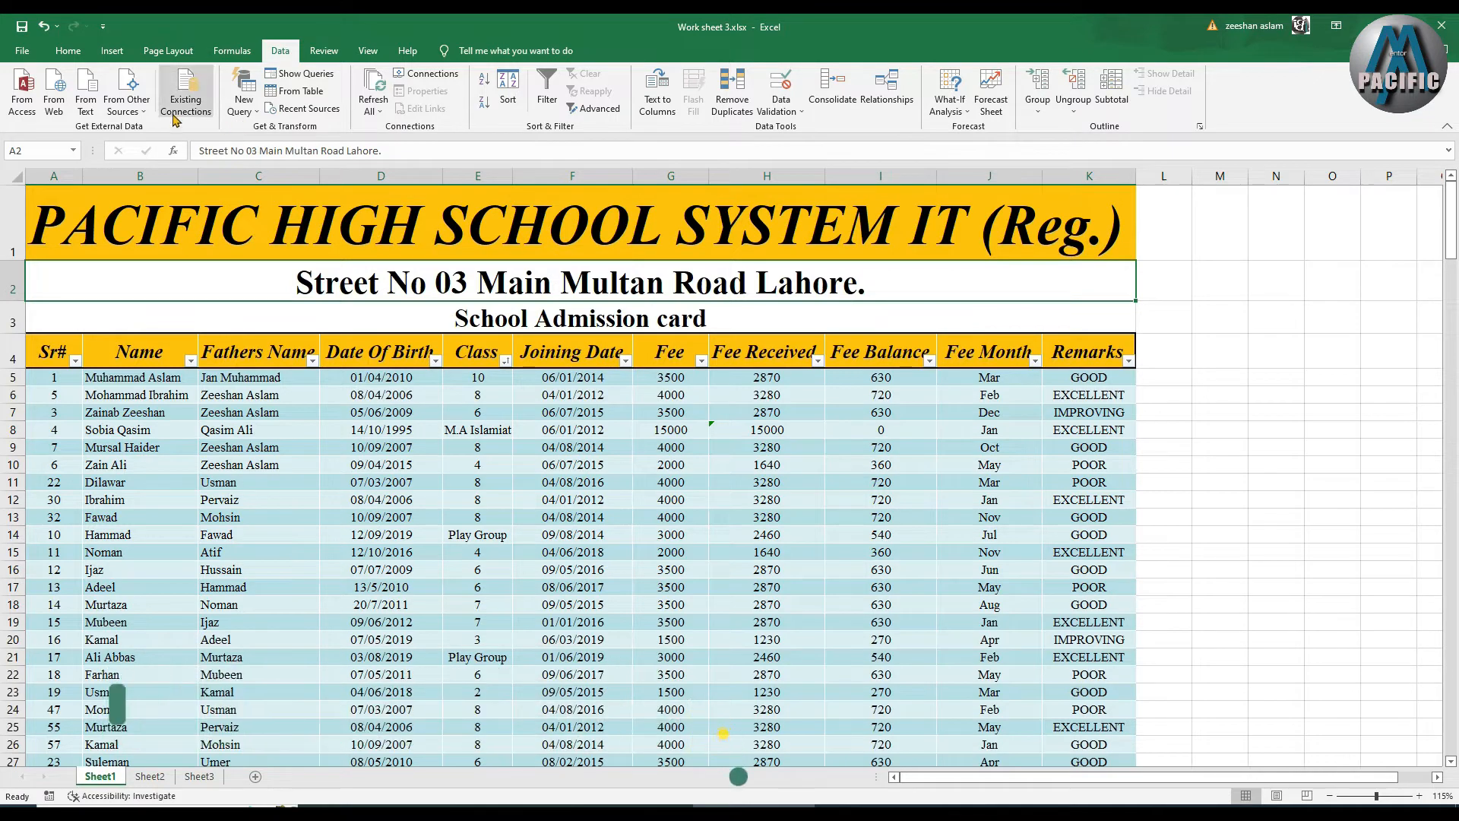
# Examine the new query sources, including the file import dialog for an Excel workbook, without importing anything
pyautogui.click(255, 111)
pyautogui.moveTo(285, 143)
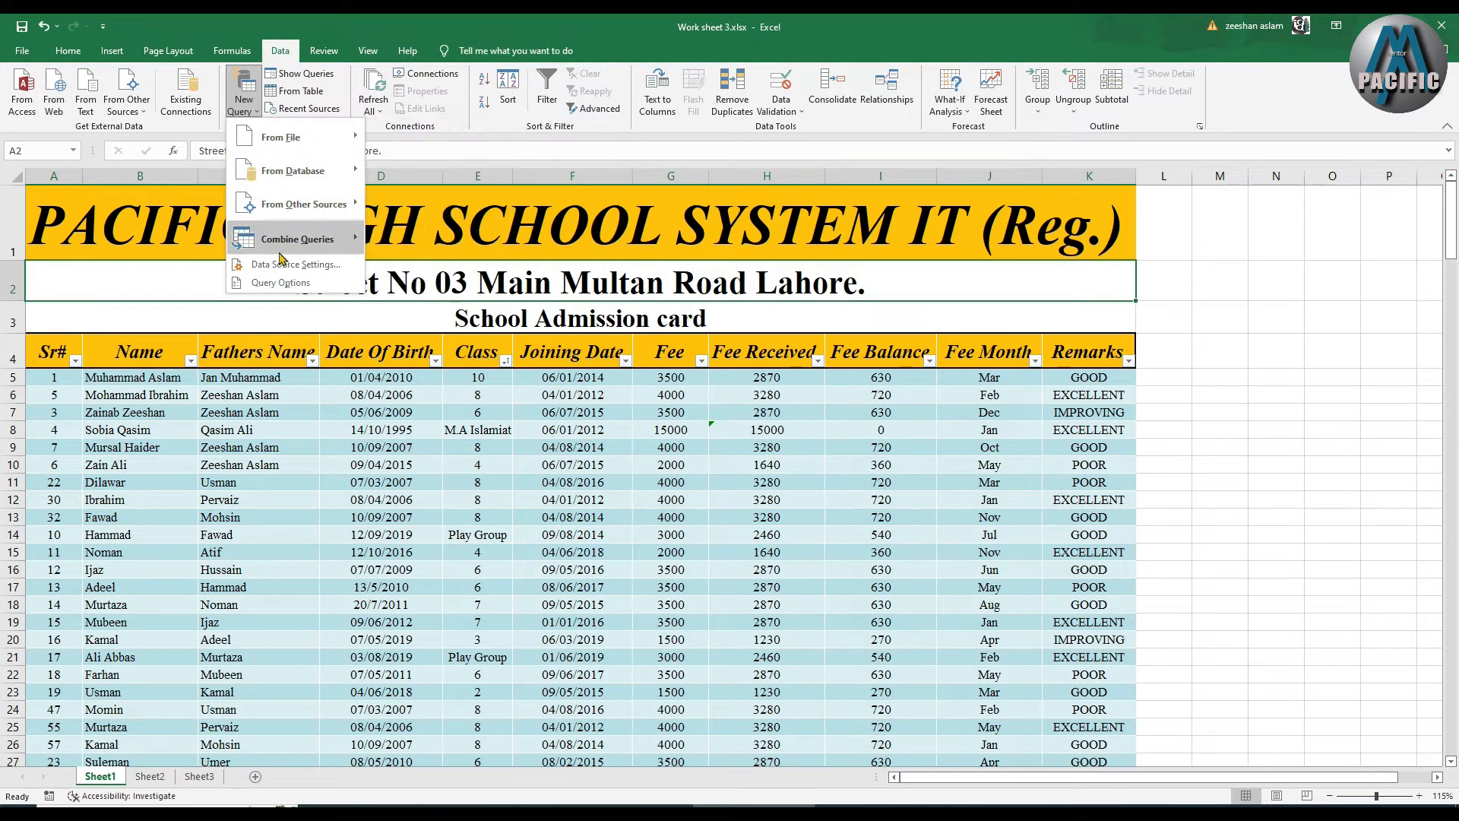
pyautogui.click(240, 92)
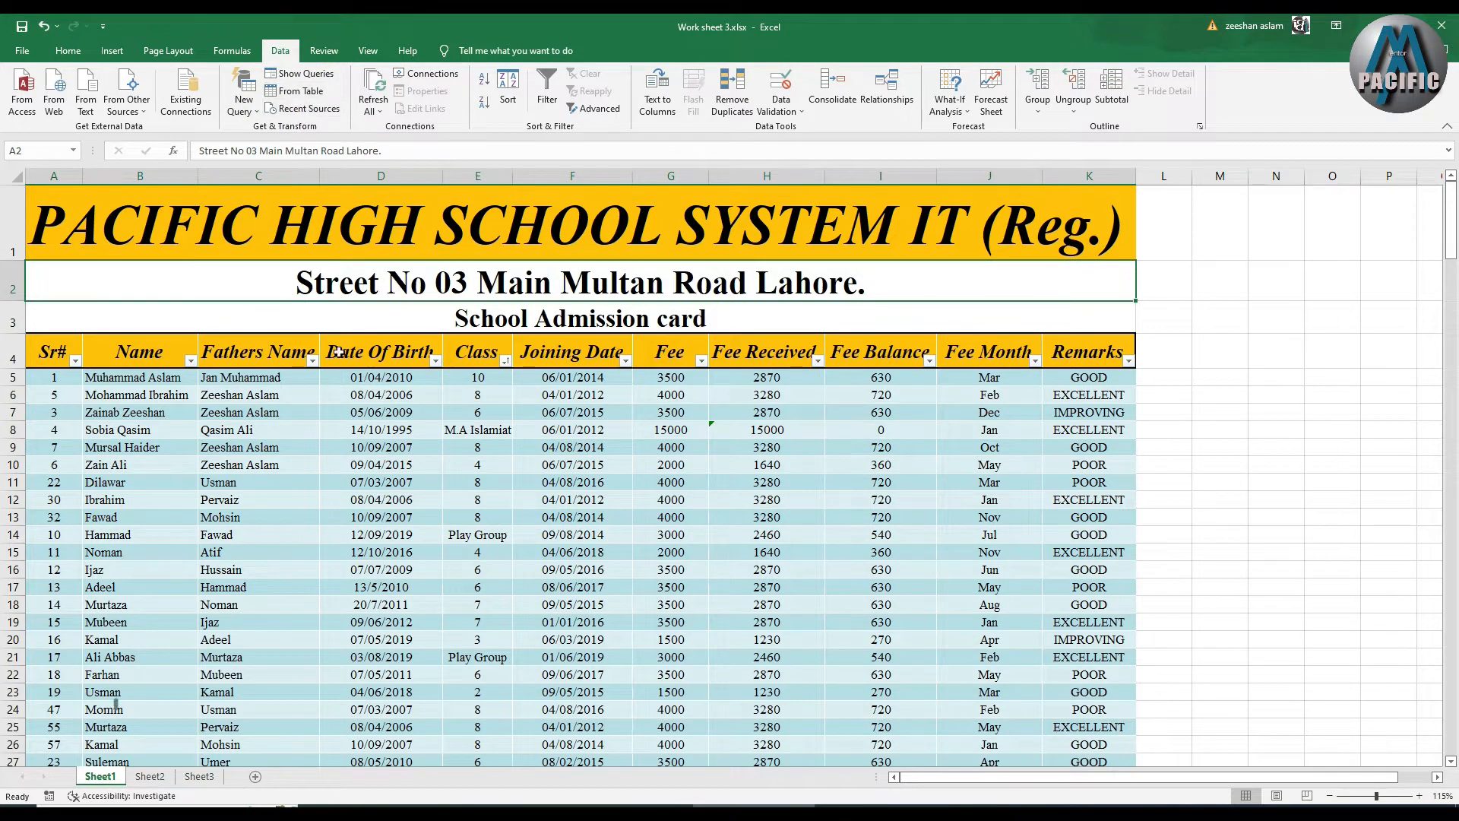
pyautogui.click(244, 95)
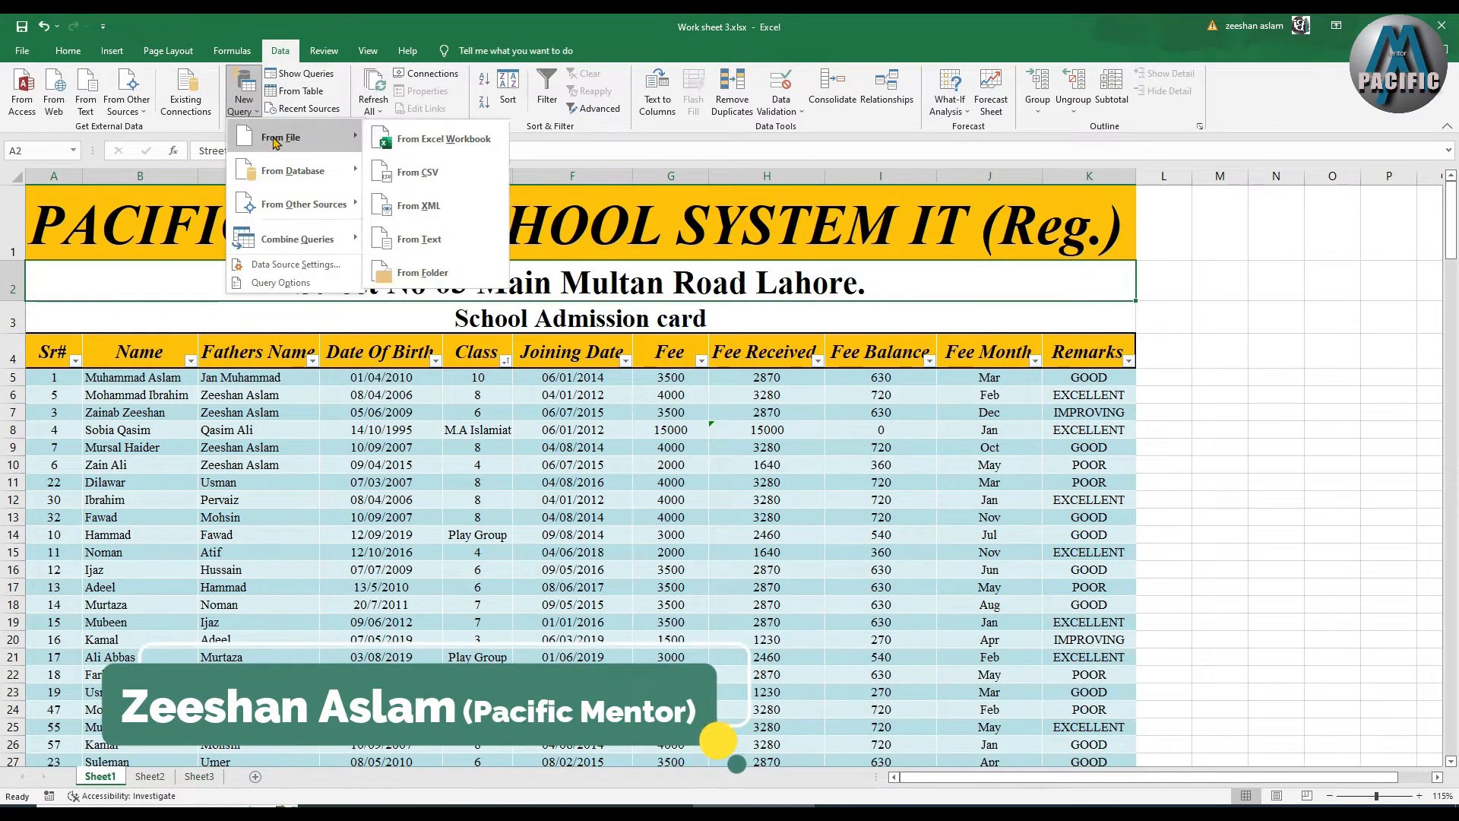
pyautogui.click(409, 144)
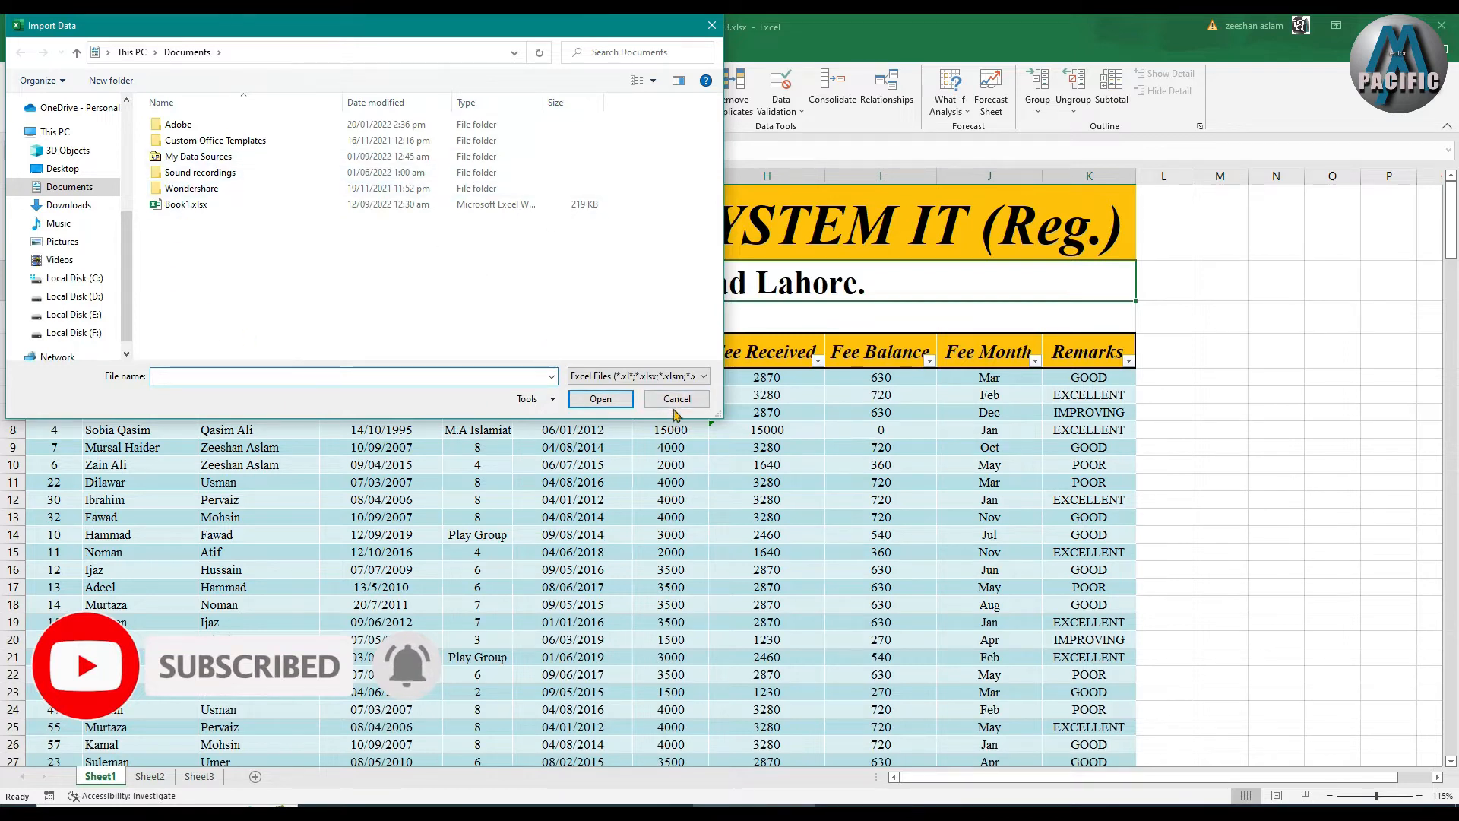
pyautogui.click(677, 399)
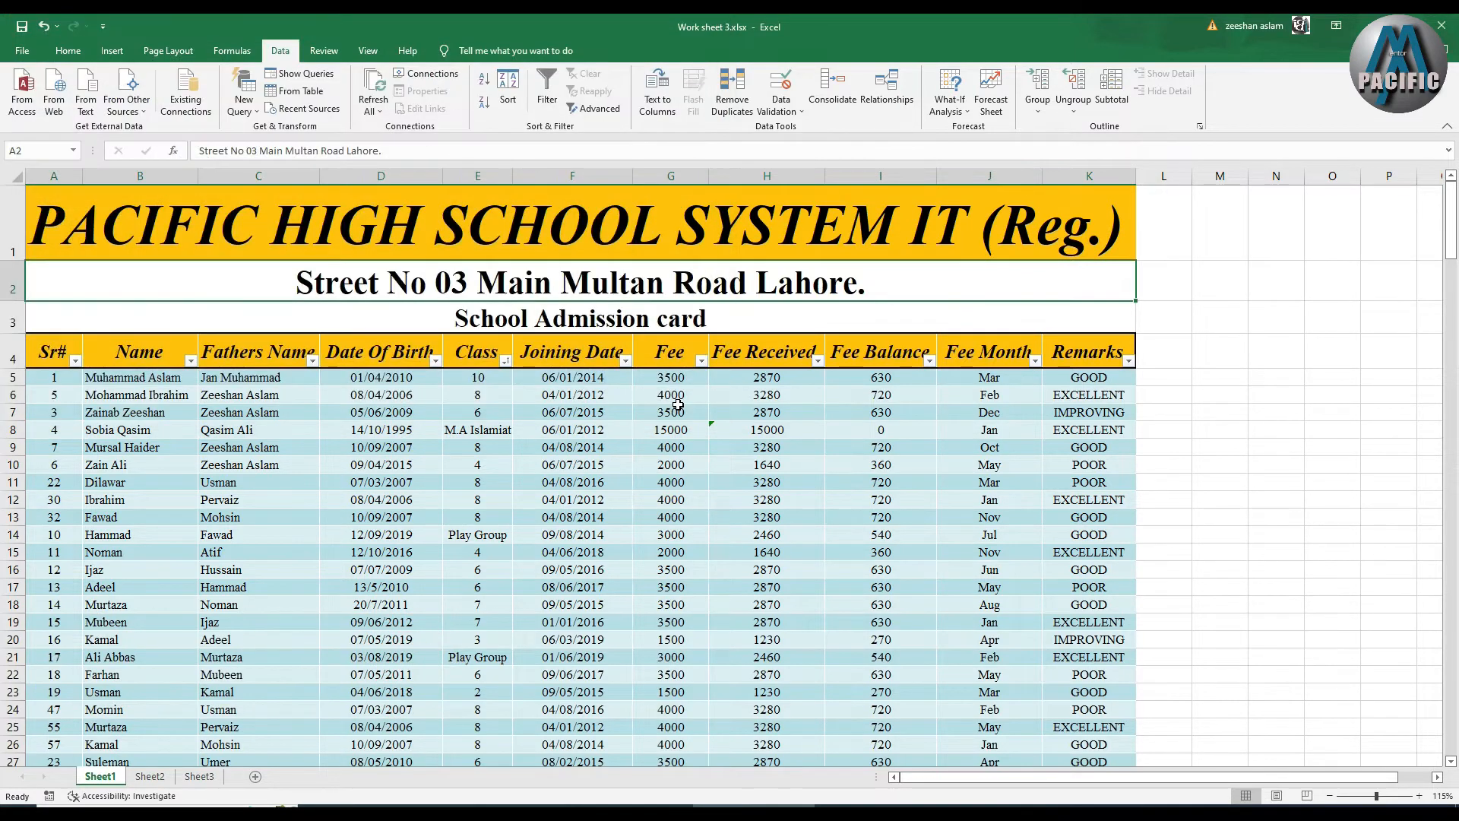
# View the recent query sources and the Create Table dialog for a table query, leaving both without changes
pyautogui.click(321, 108)
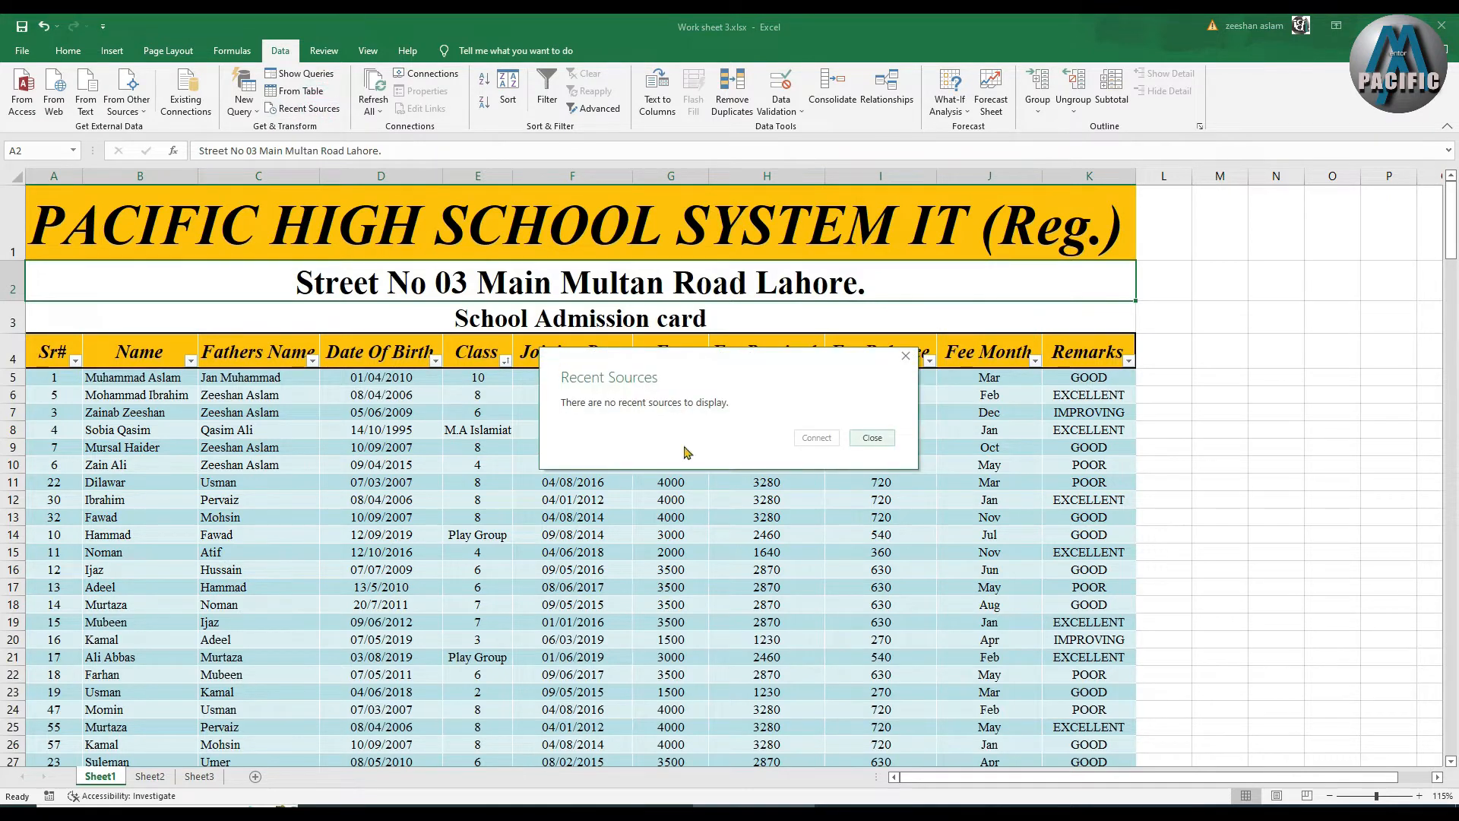
pyautogui.click(871, 439)
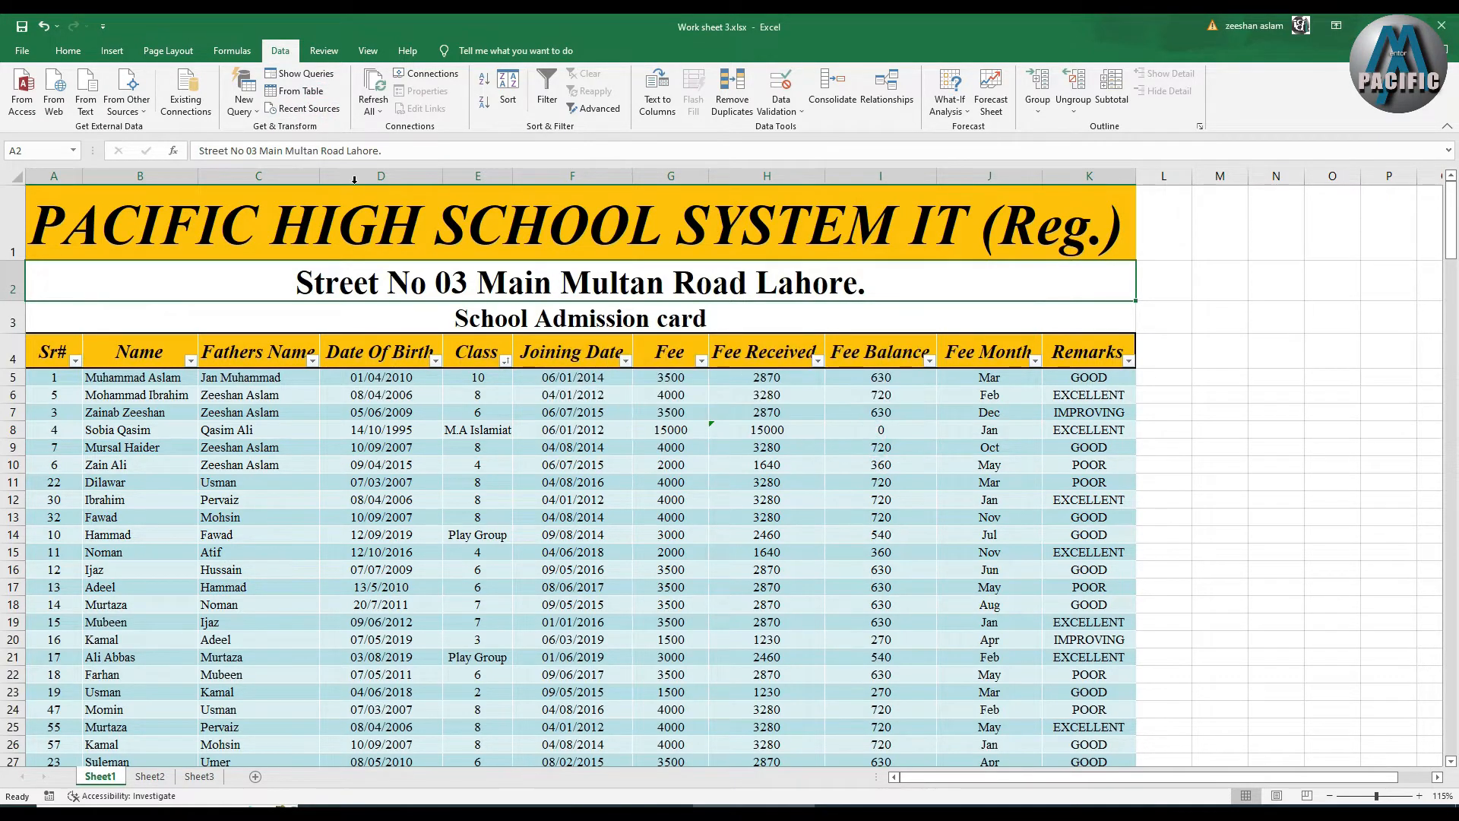
pyautogui.click(290, 97)
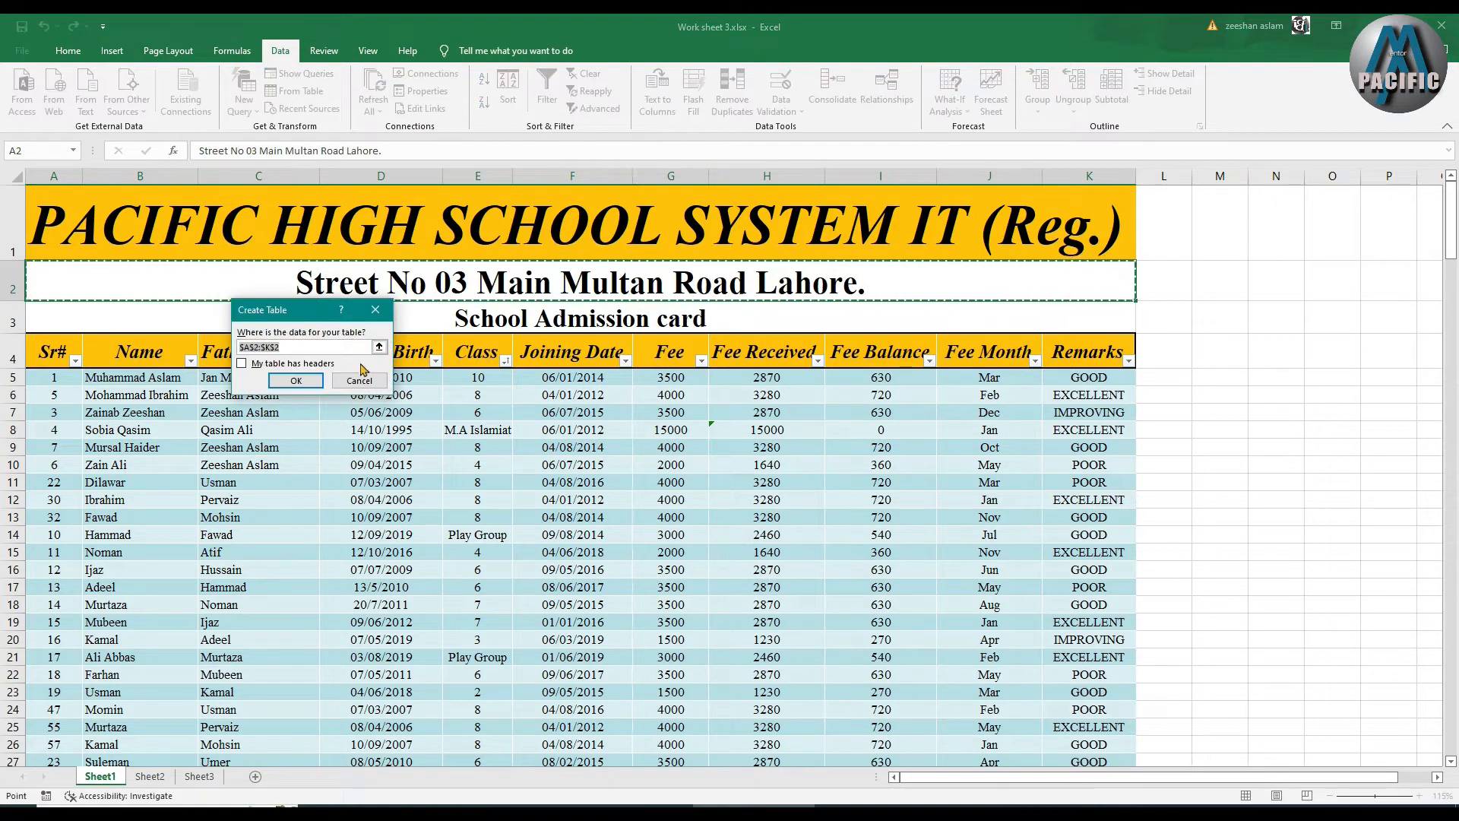
pyautogui.click(359, 380)
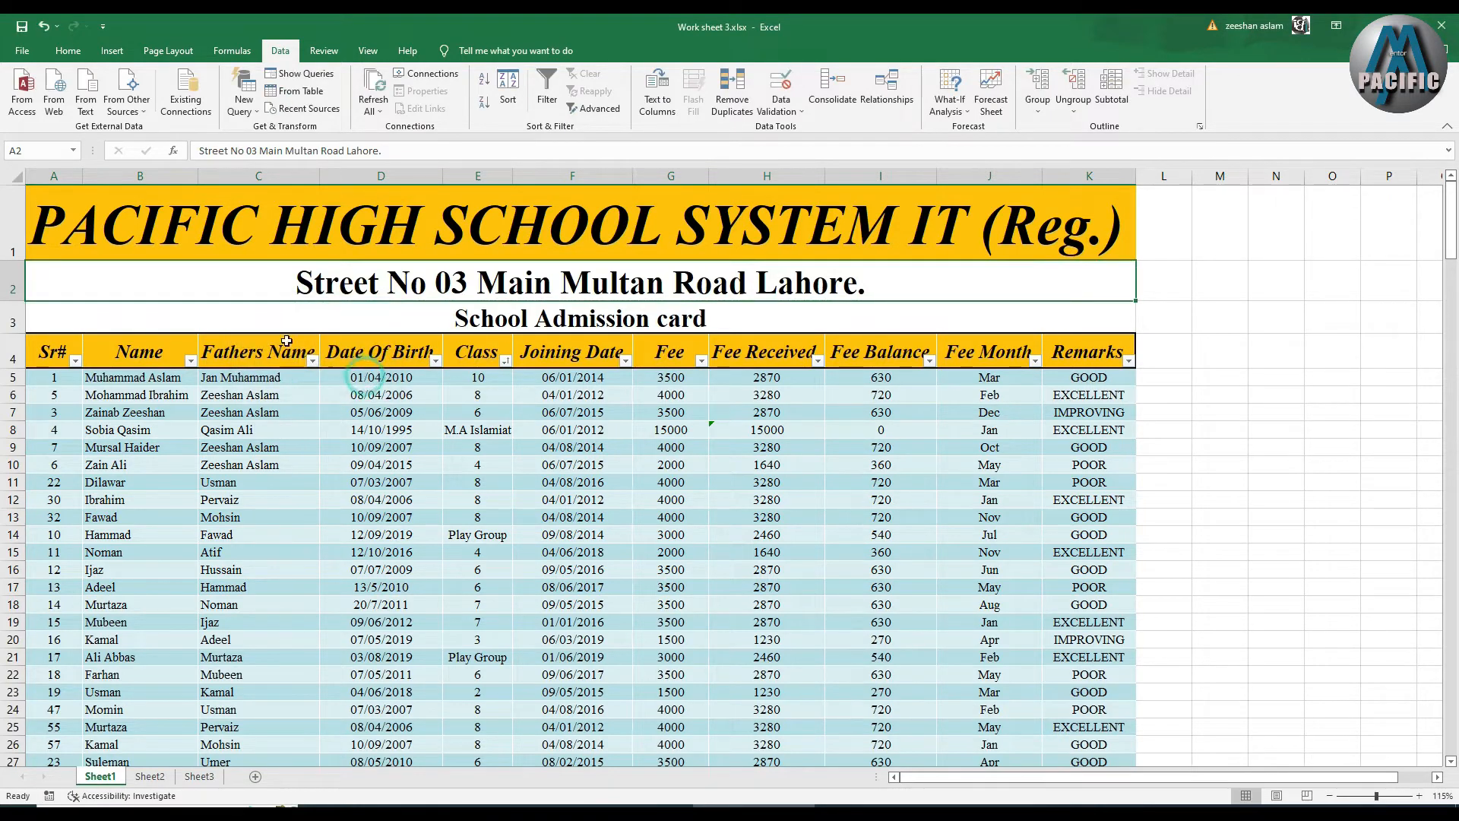
# Review the Data Load, Power Query Editor, Security, Privacy and Diagnostics pages of the global query options
pyautogui.click(250, 123)
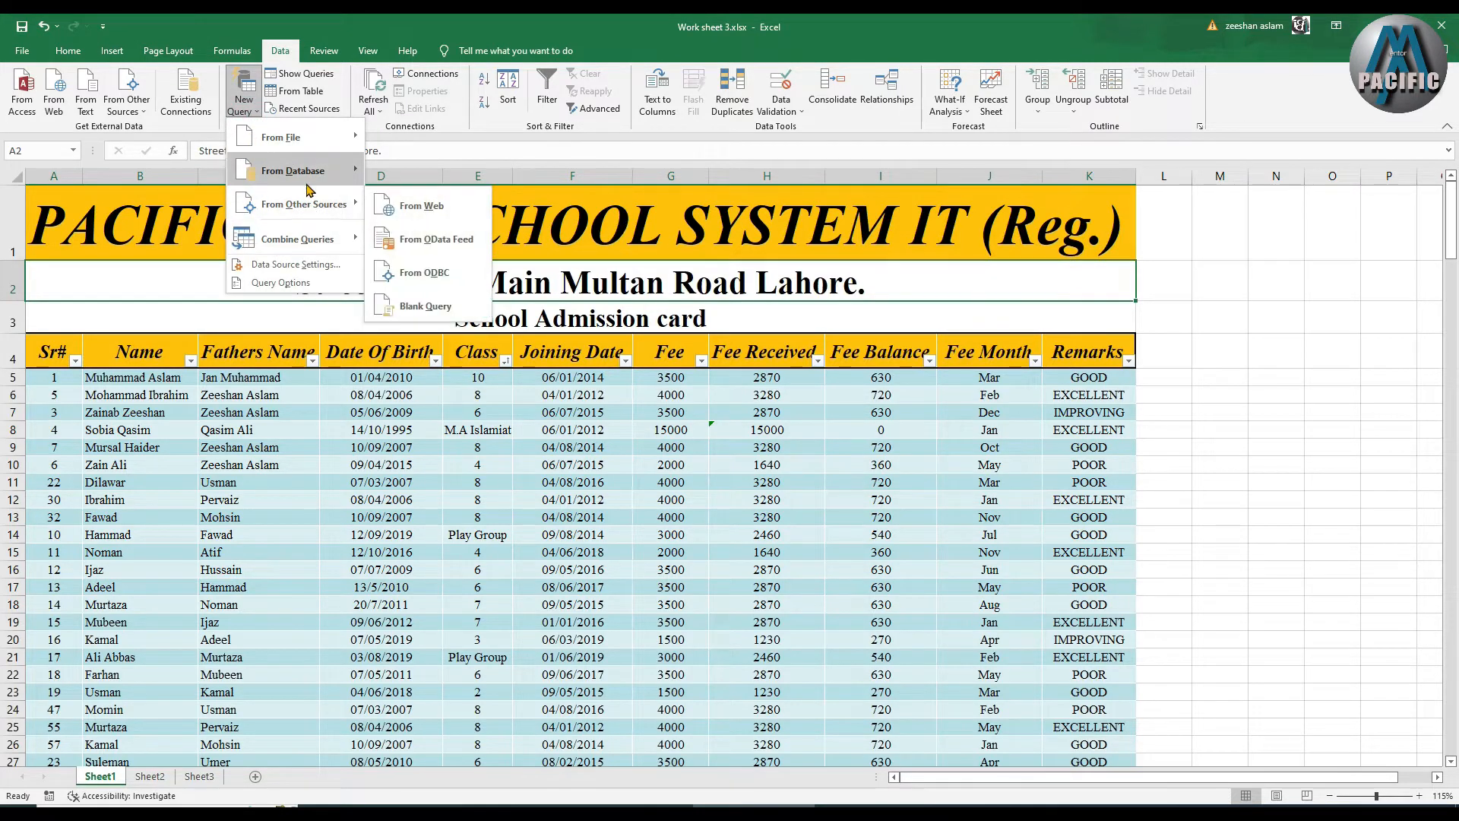
pyautogui.click(303, 284)
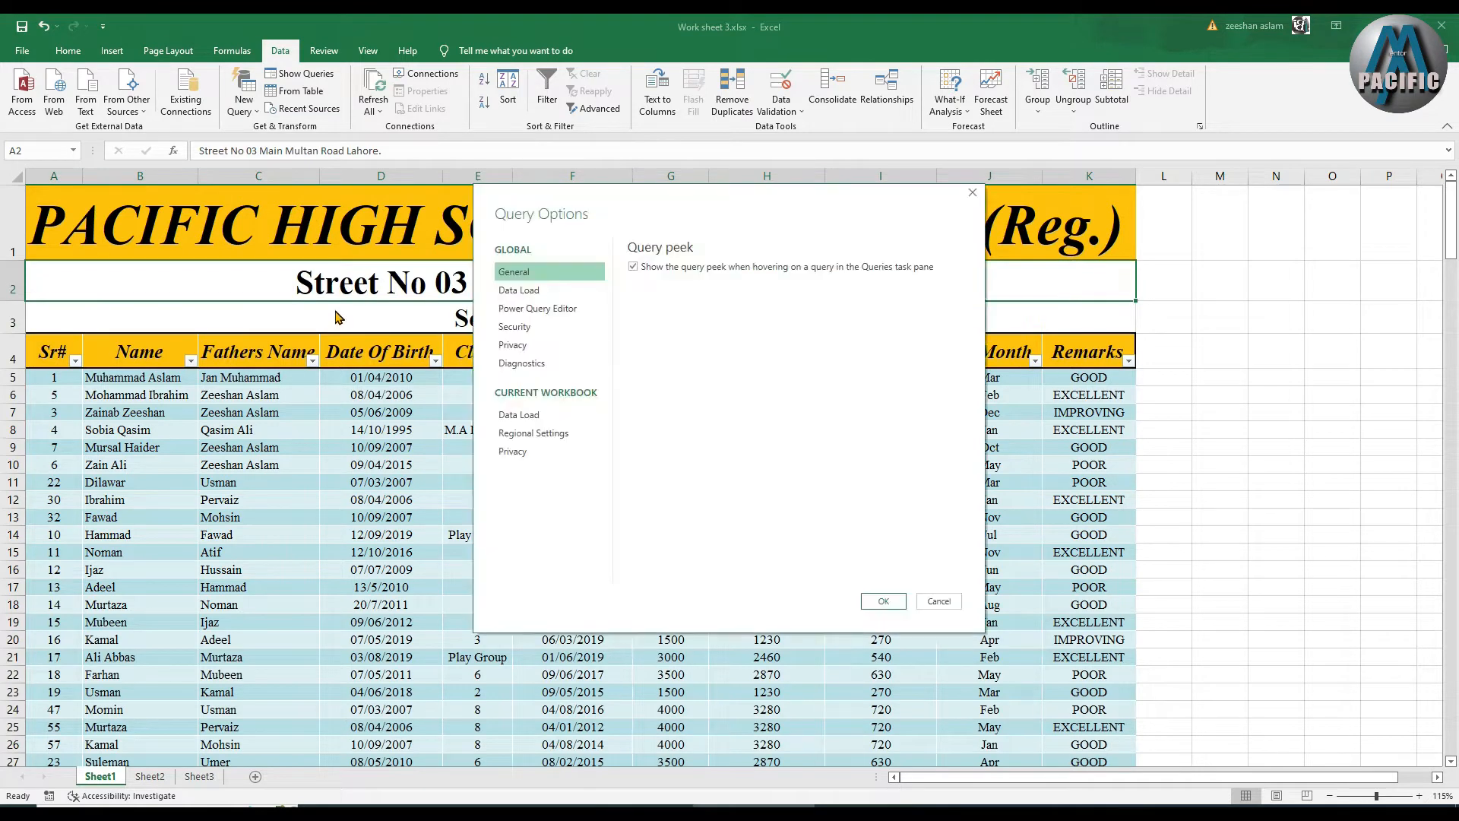
pyautogui.click(515, 294)
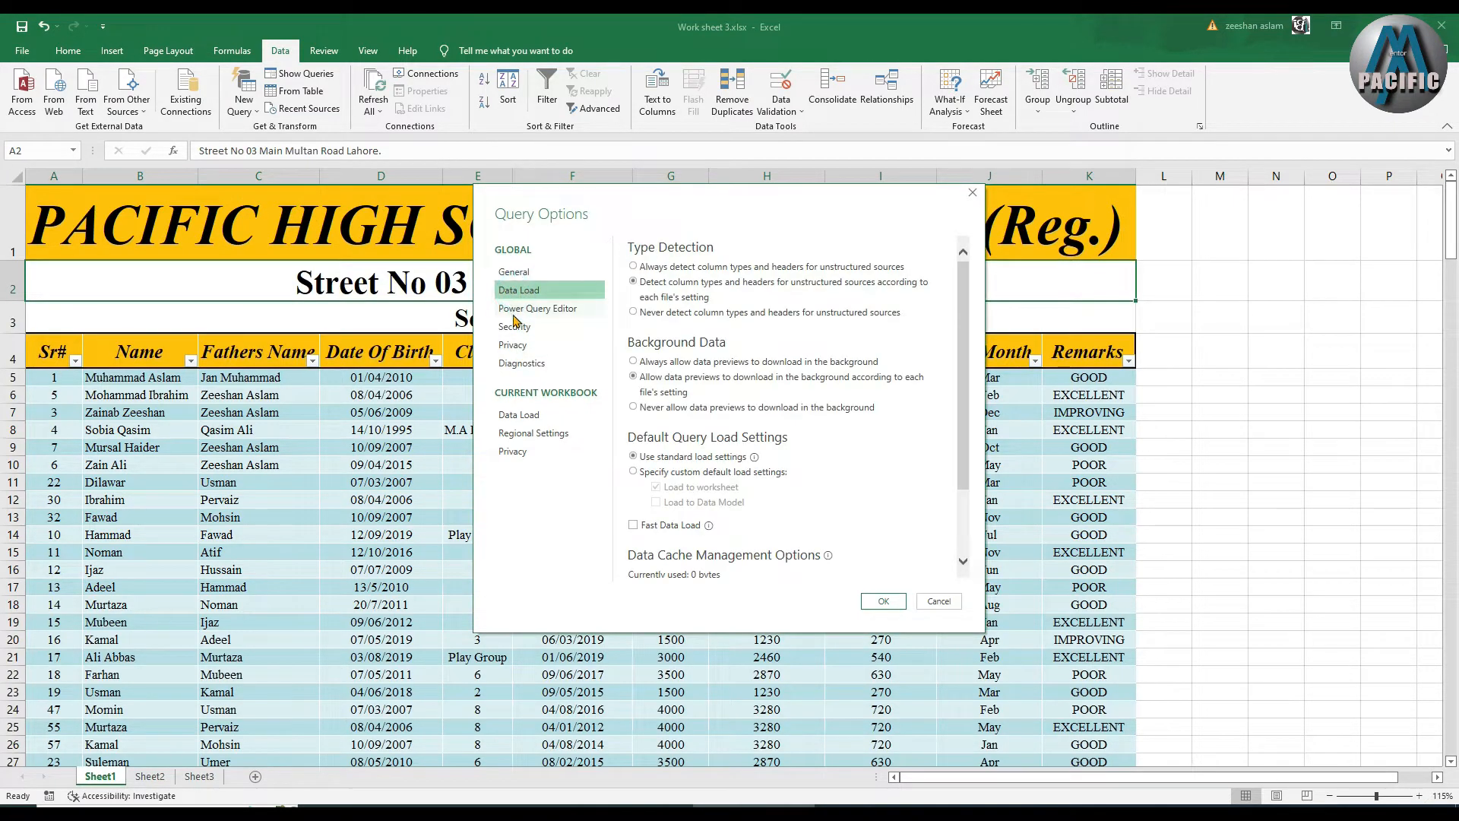
pyautogui.click(514, 310)
pyautogui.click(513, 322)
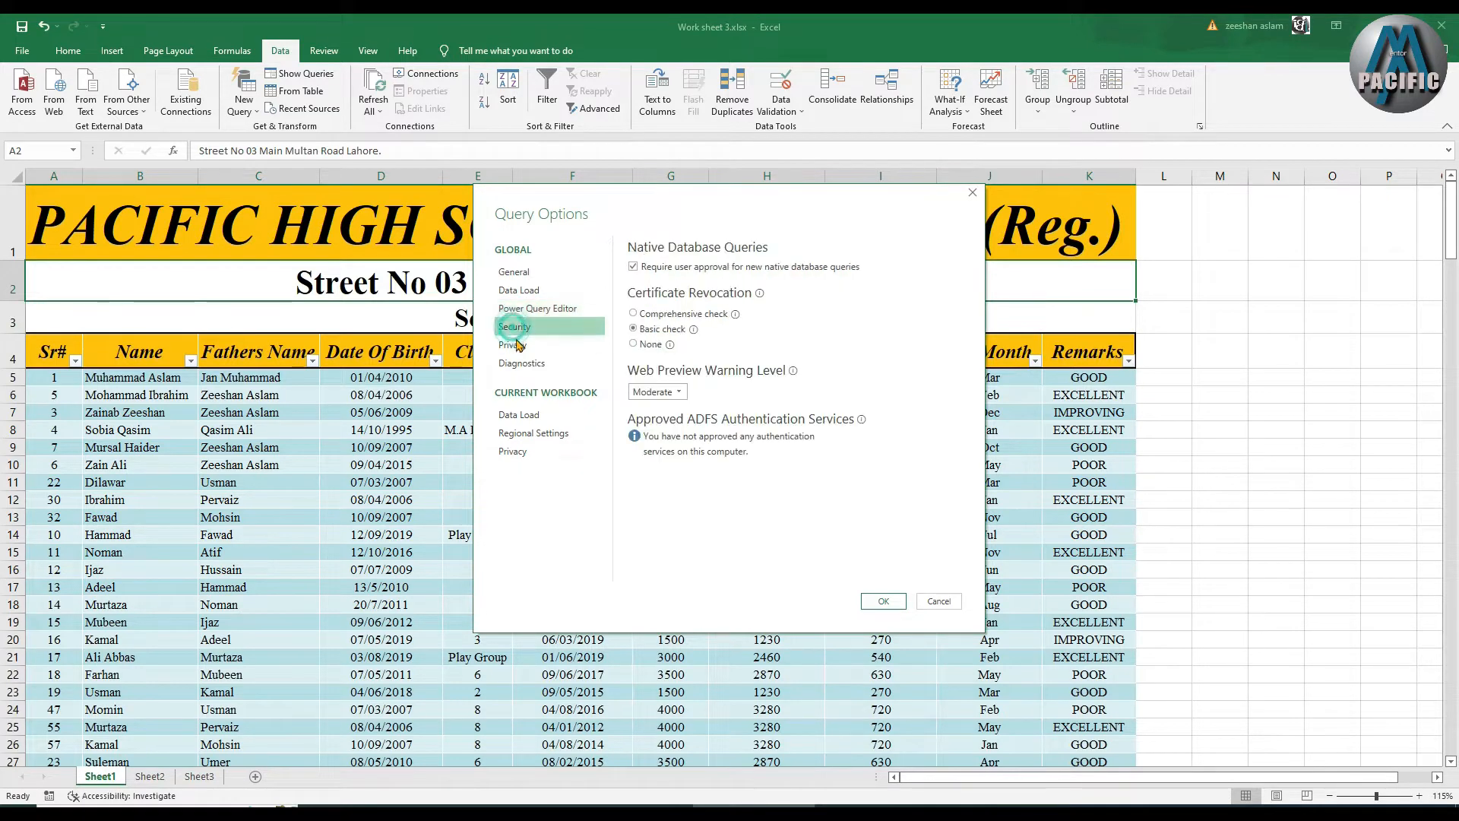
pyautogui.click(514, 345)
pyautogui.click(522, 365)
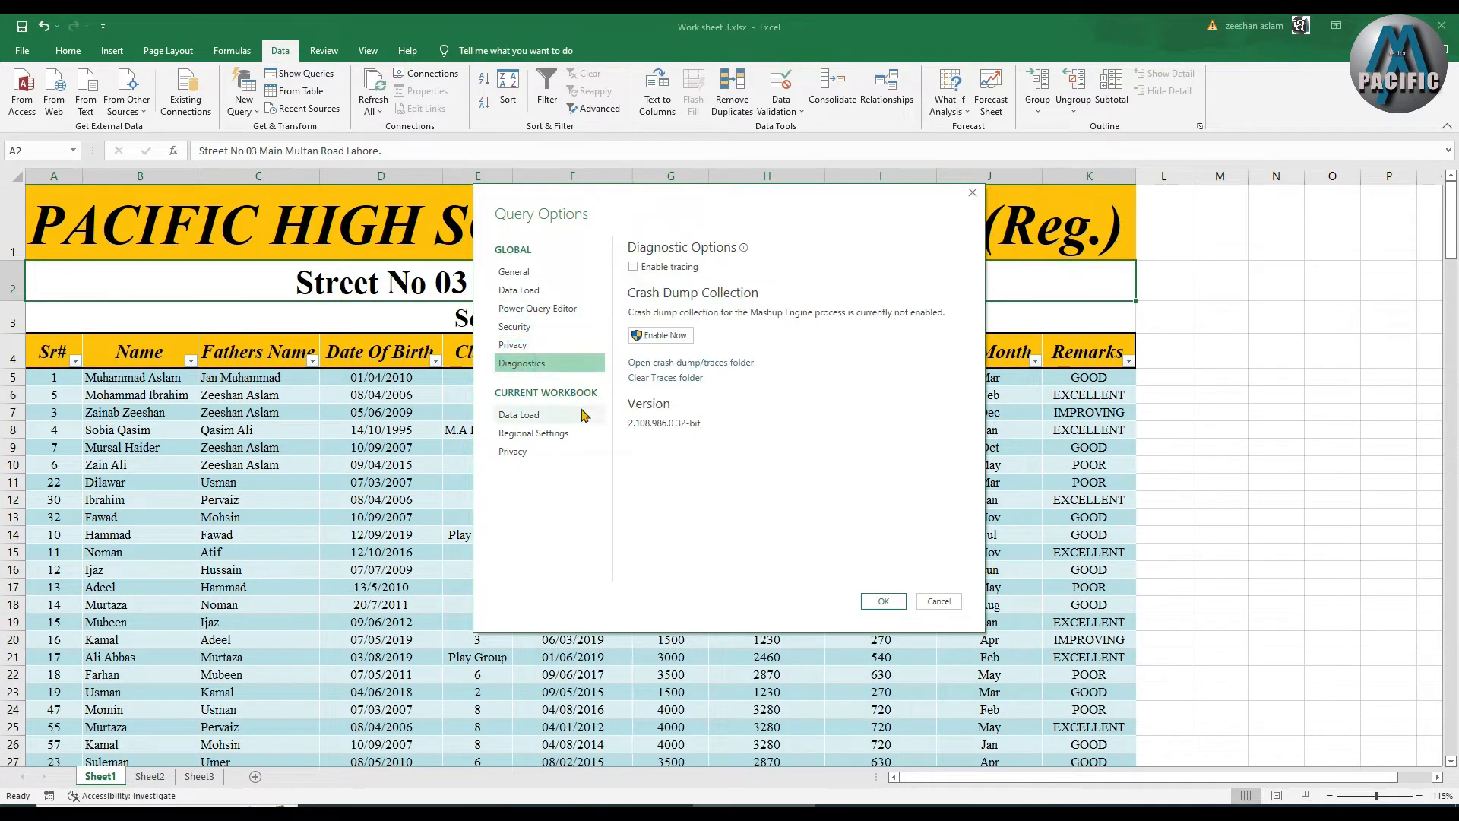
pyautogui.click(955, 603)
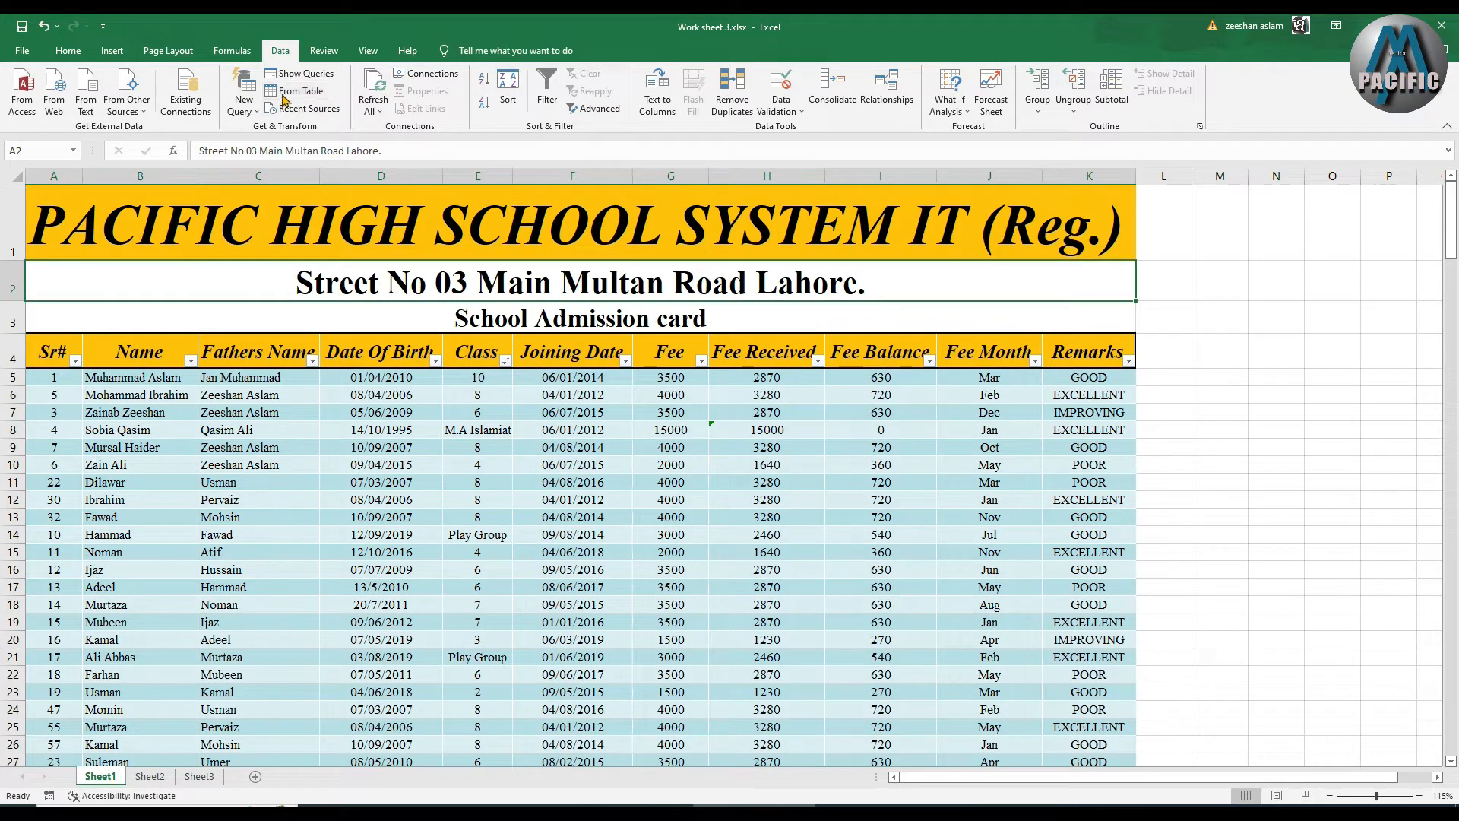
pyautogui.click(333, 53)
pyautogui.click(368, 51)
pyautogui.click(280, 51)
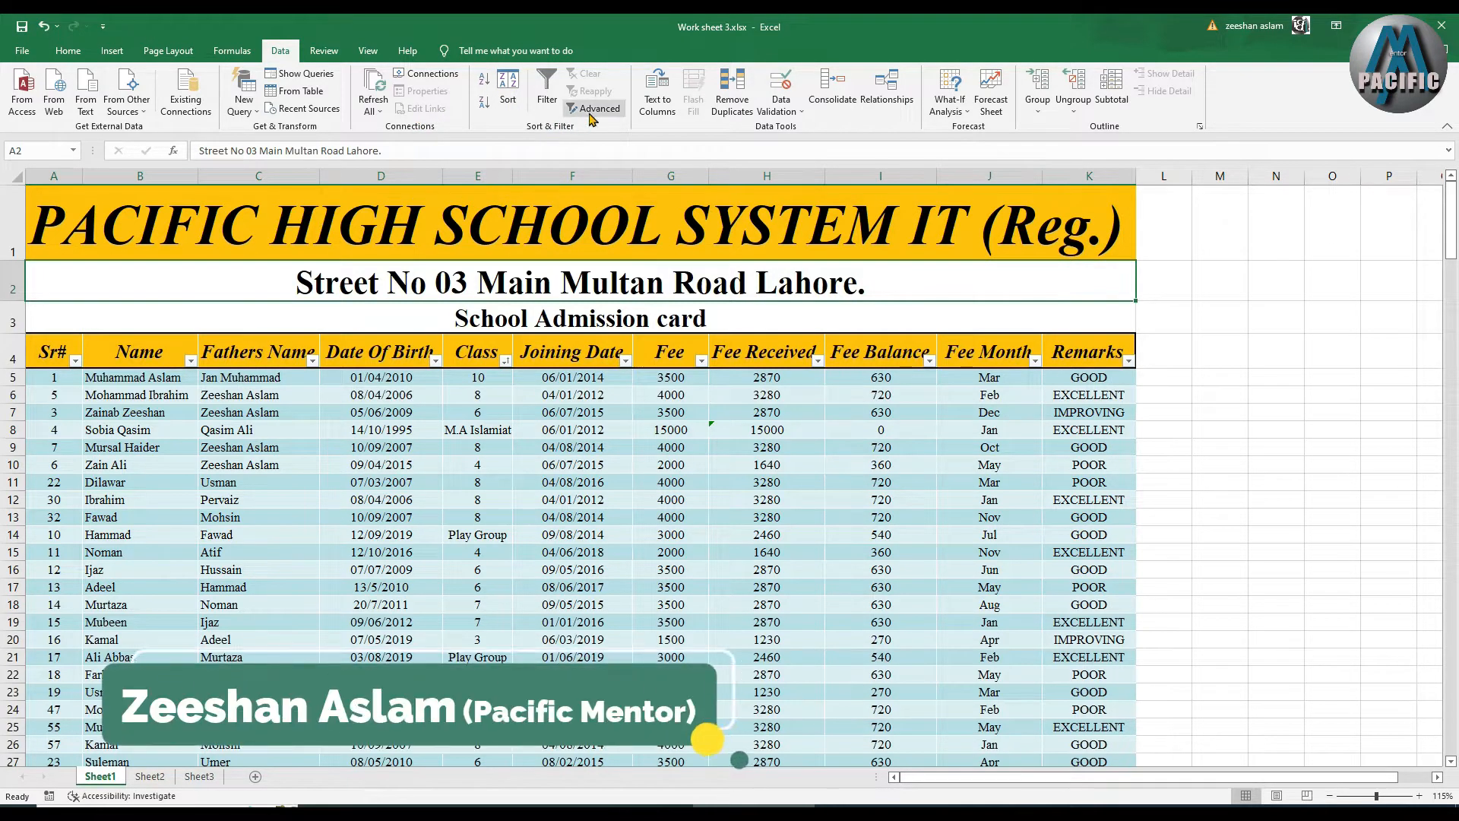
# Filter the Class column so that only the class 2 records are shown
pyautogui.click(505, 360)
pyautogui.click(353, 527)
pyautogui.click(354, 541)
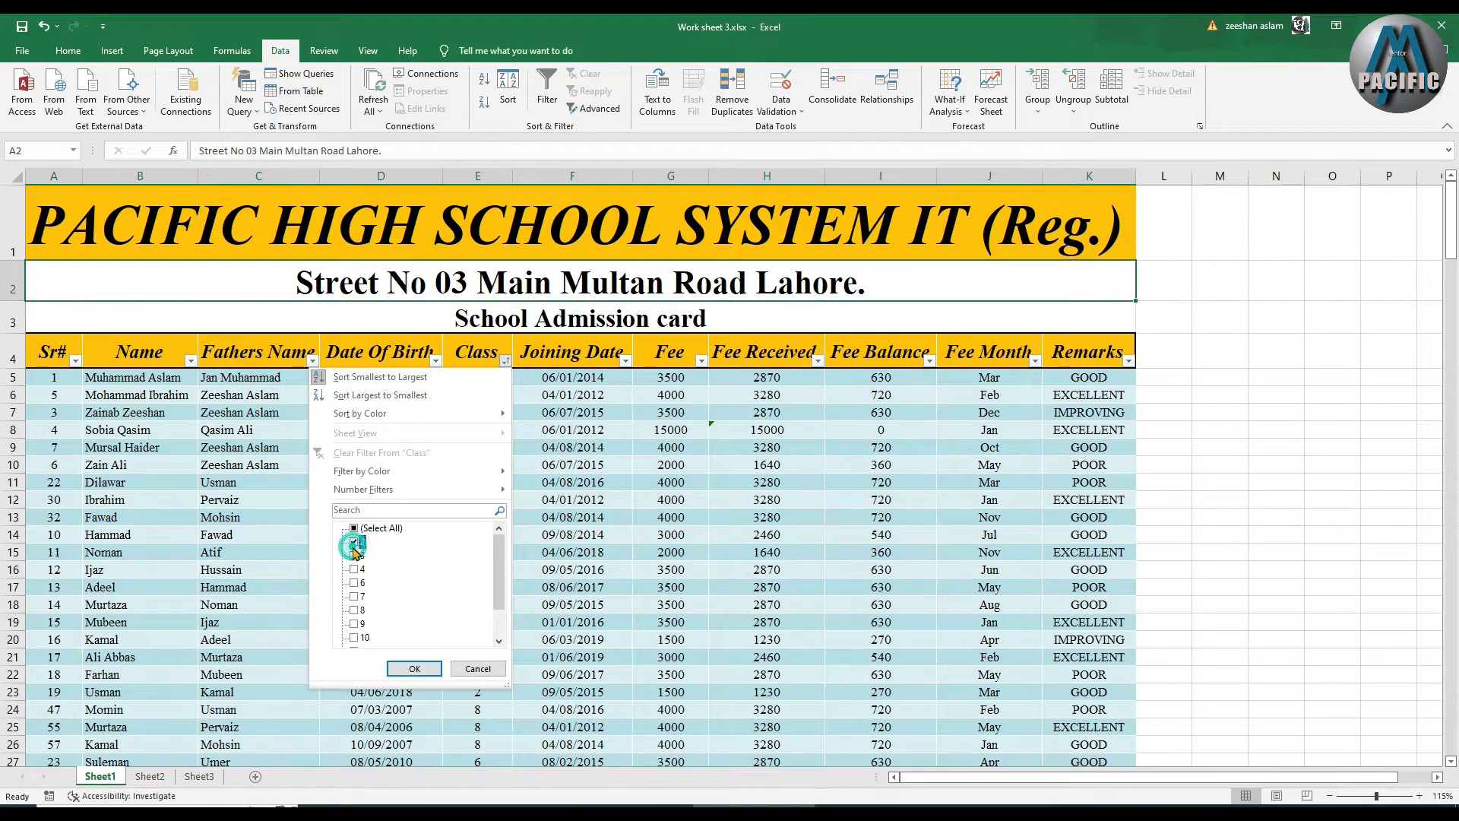
pyautogui.click(412, 668)
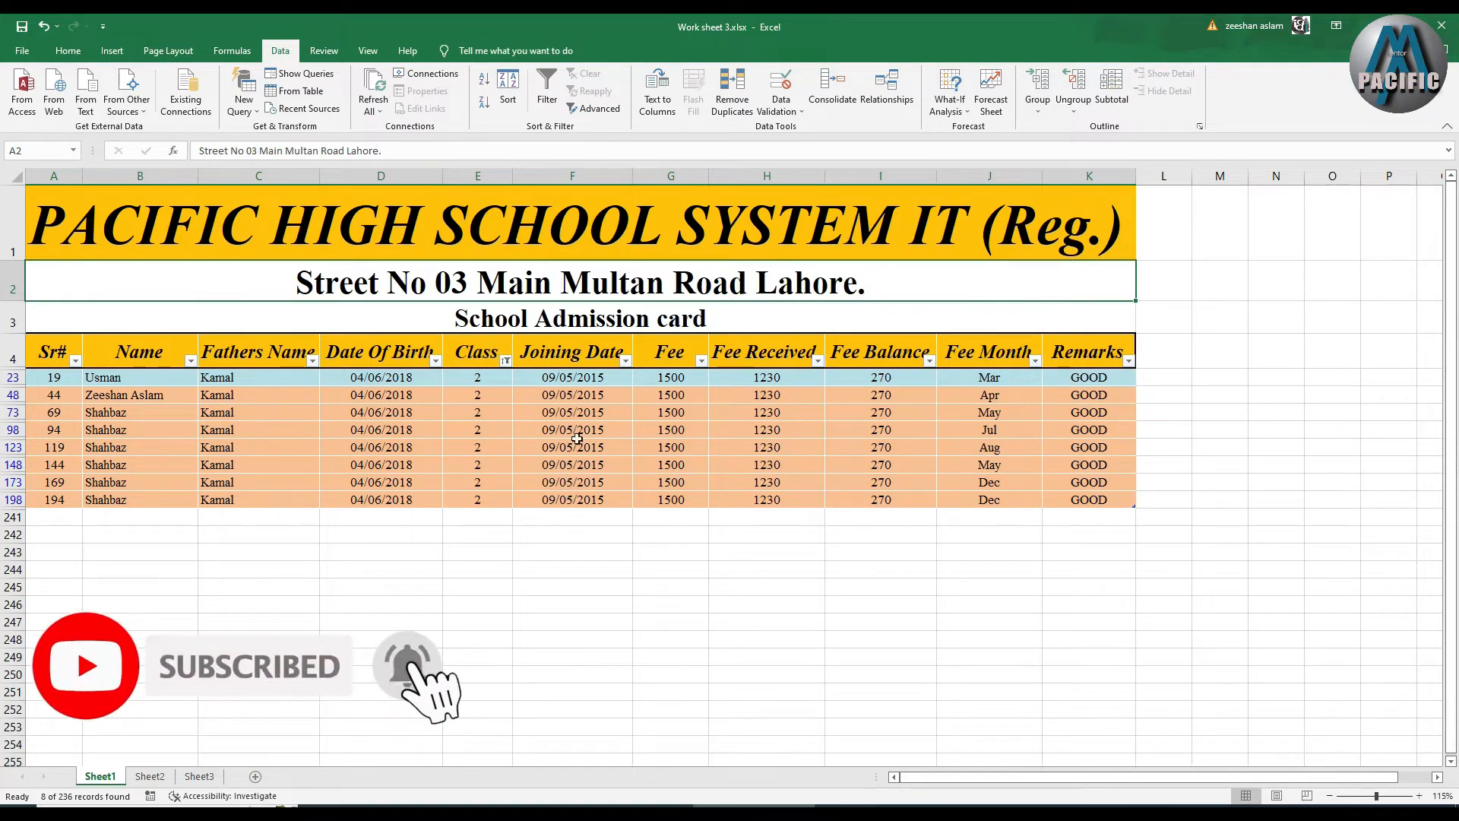
# Try to apply a custom sort with left-to-right orientation and no sort row specified
pyautogui.click(507, 85)
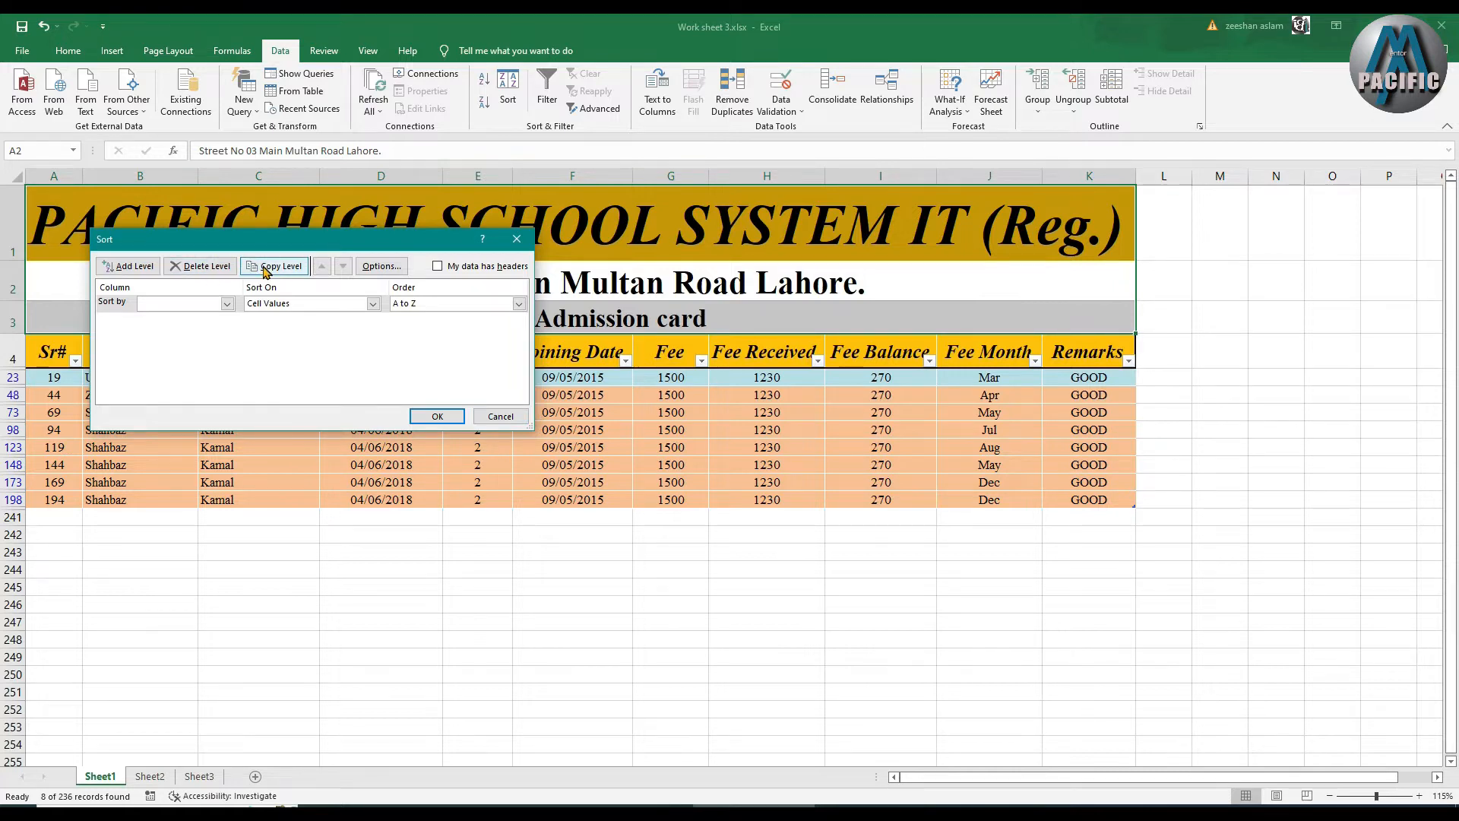
pyautogui.click(380, 266)
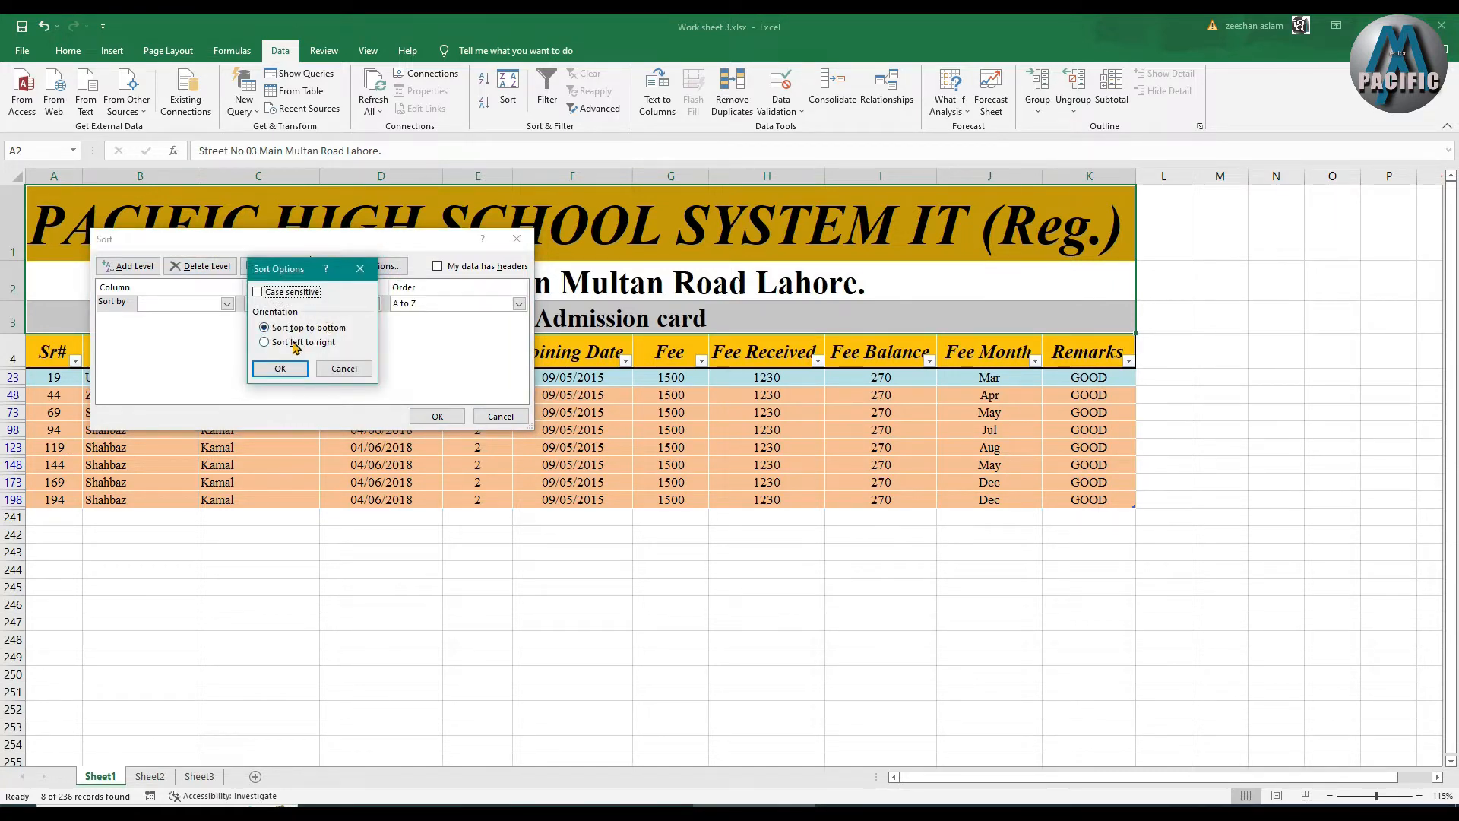
pyautogui.click(320, 343)
pyautogui.click(279, 369)
pyautogui.click(434, 416)
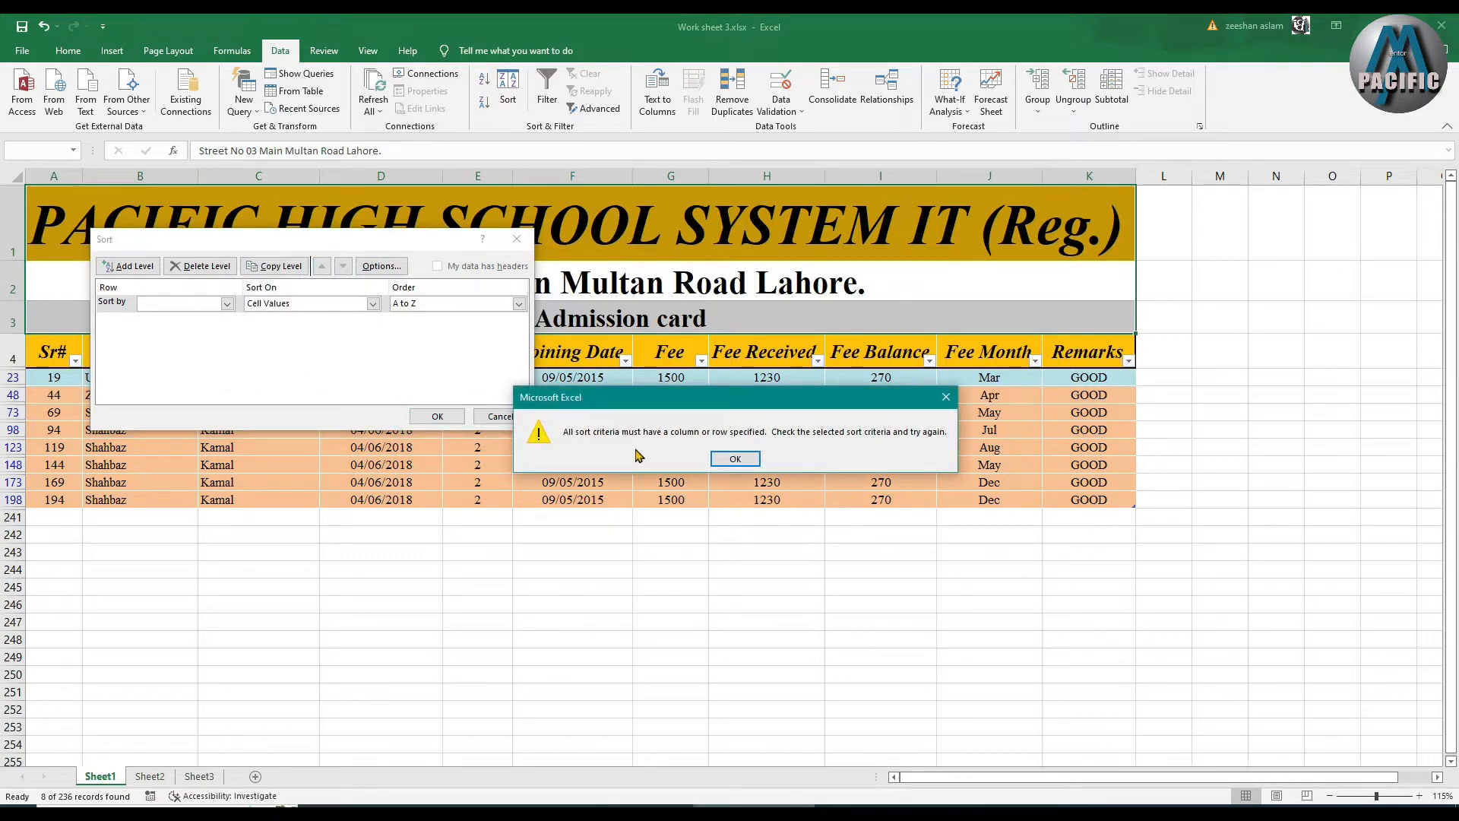
pyautogui.click(734, 459)
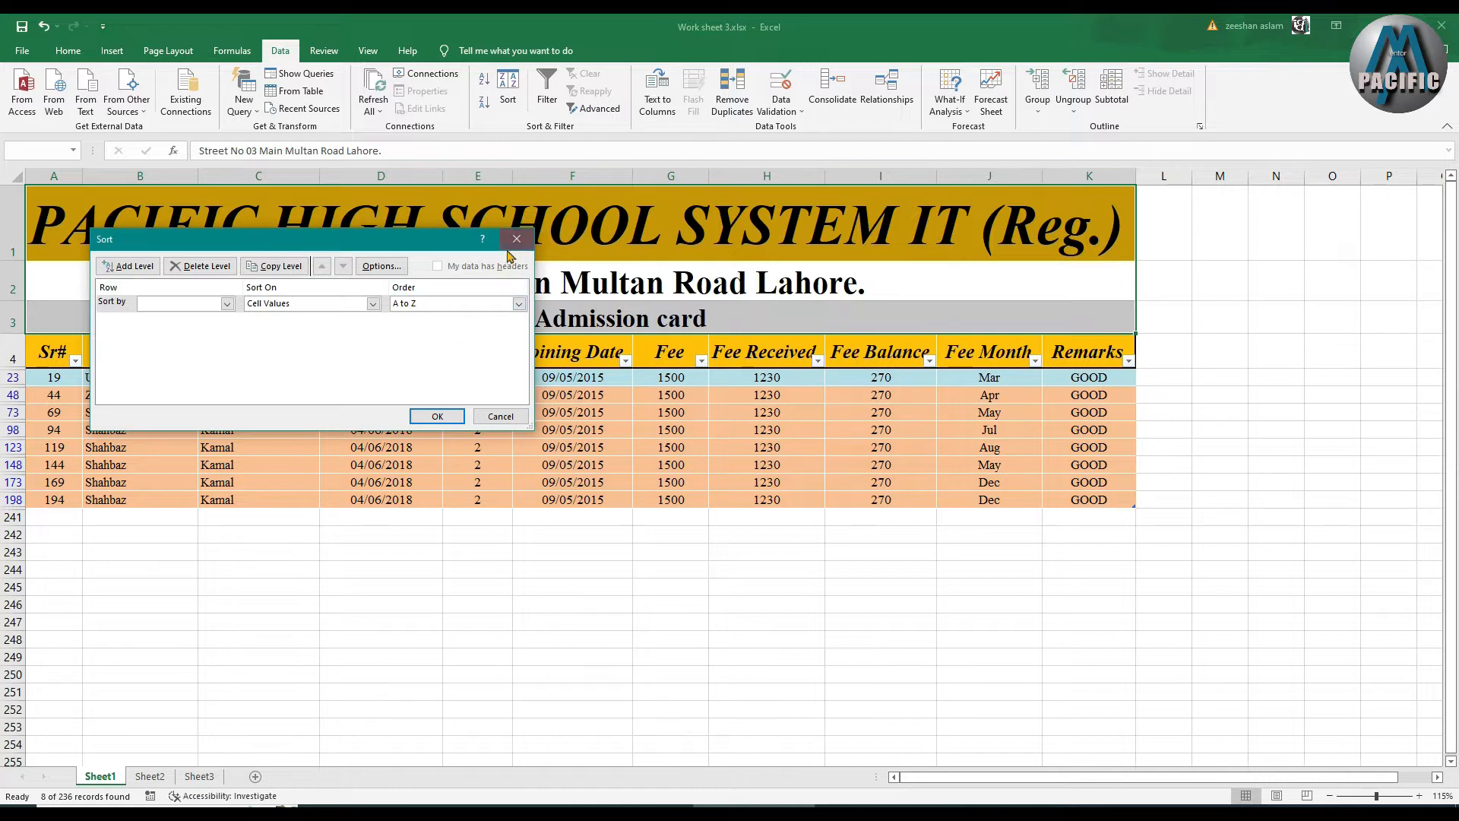
pyautogui.click(517, 238)
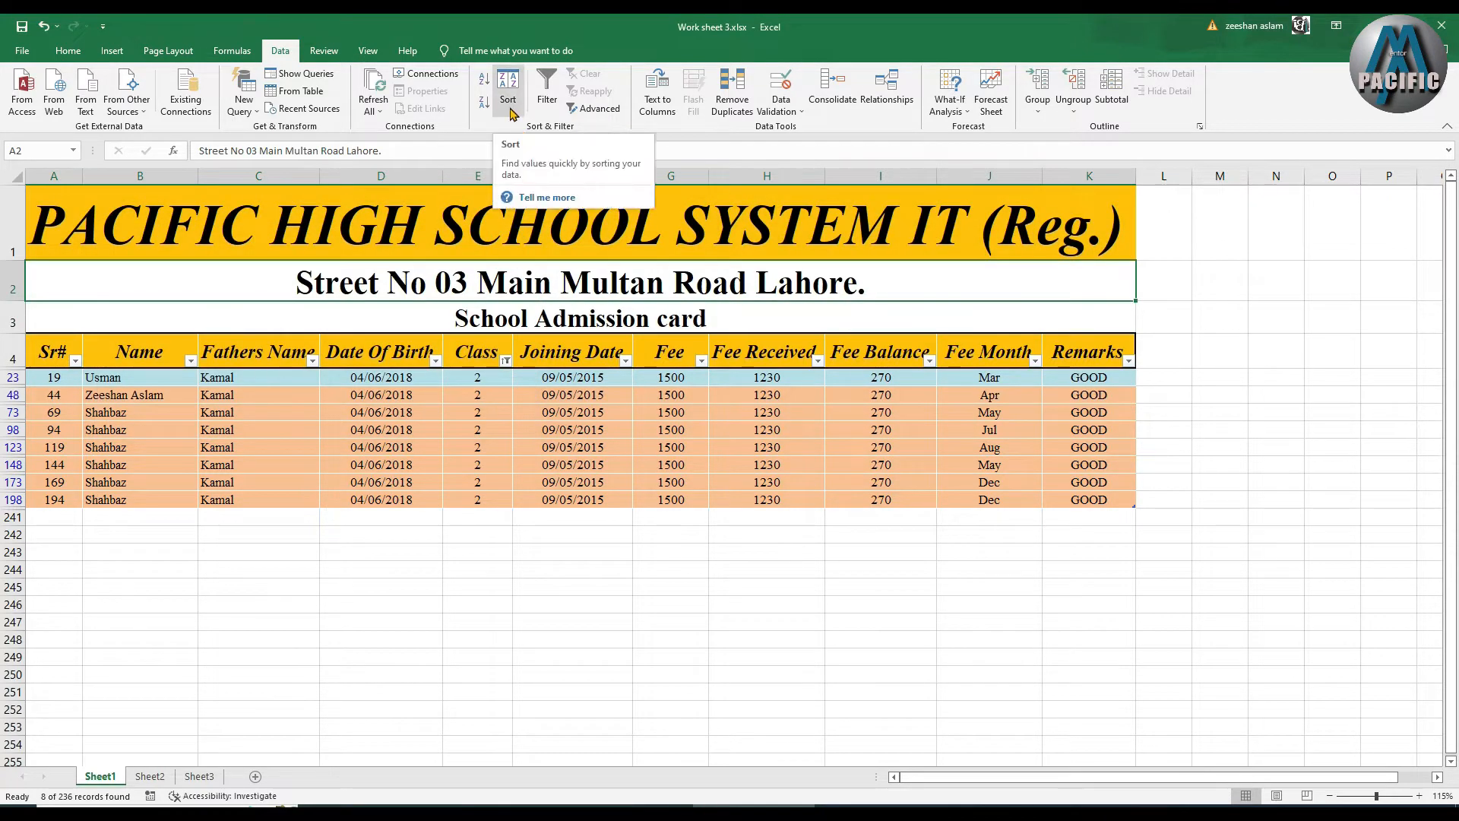
# Reselect all values in the Class column filter to show every student record
pyautogui.click(507, 359)
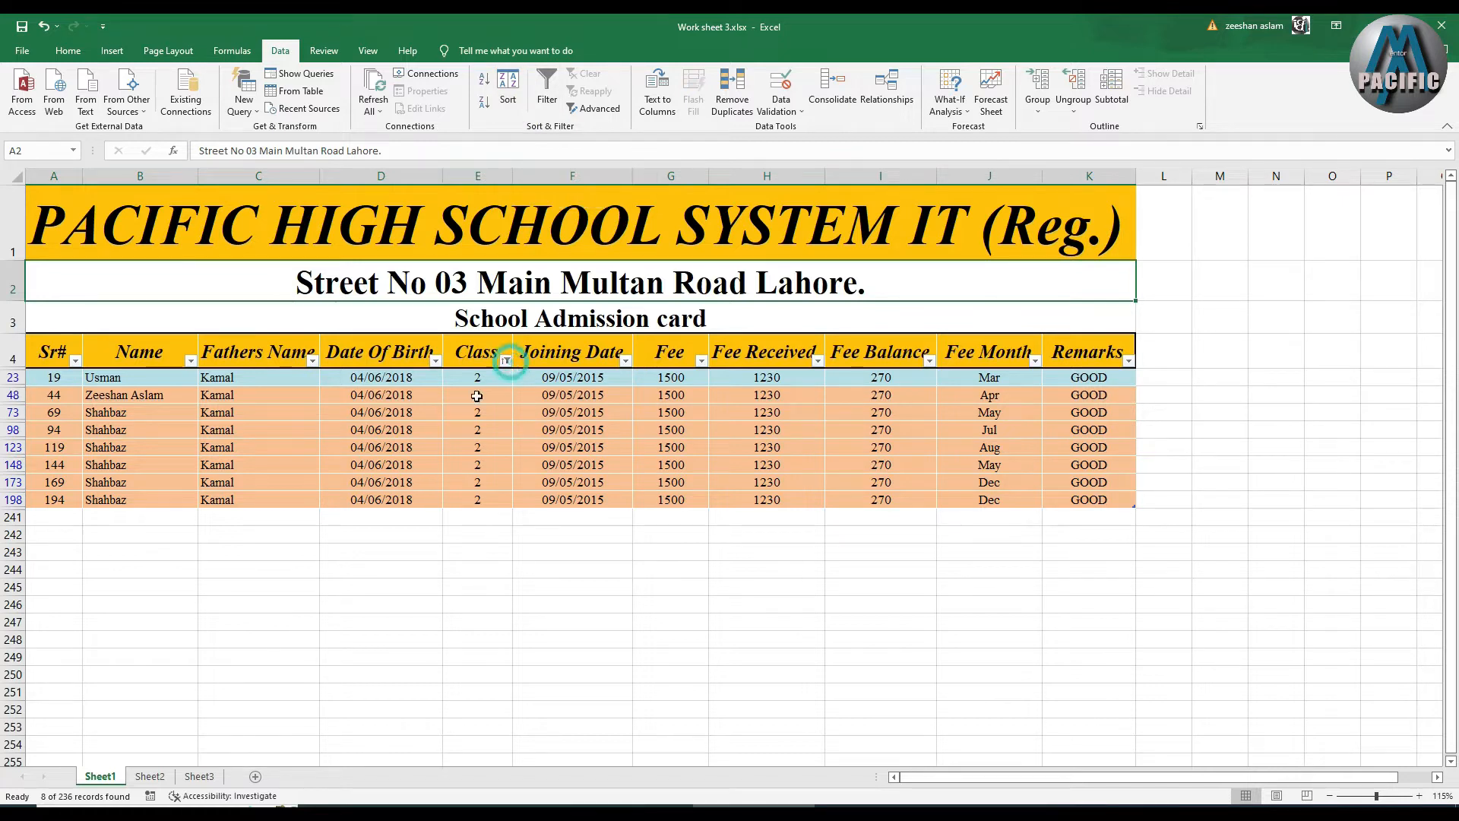
pyautogui.click(506, 360)
pyautogui.click(353, 531)
pyautogui.click(414, 668)
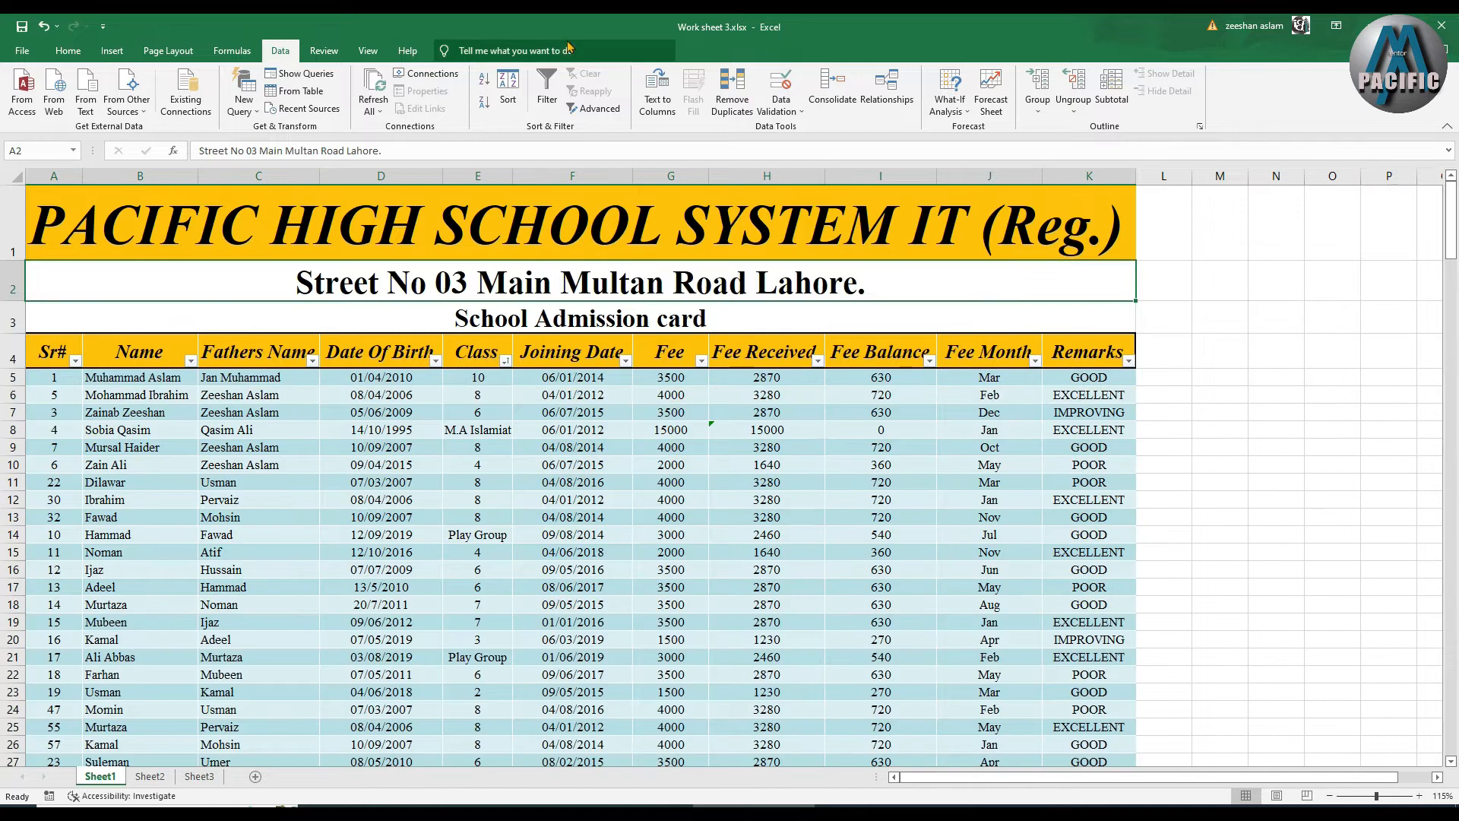
pyautogui.click(68, 51)
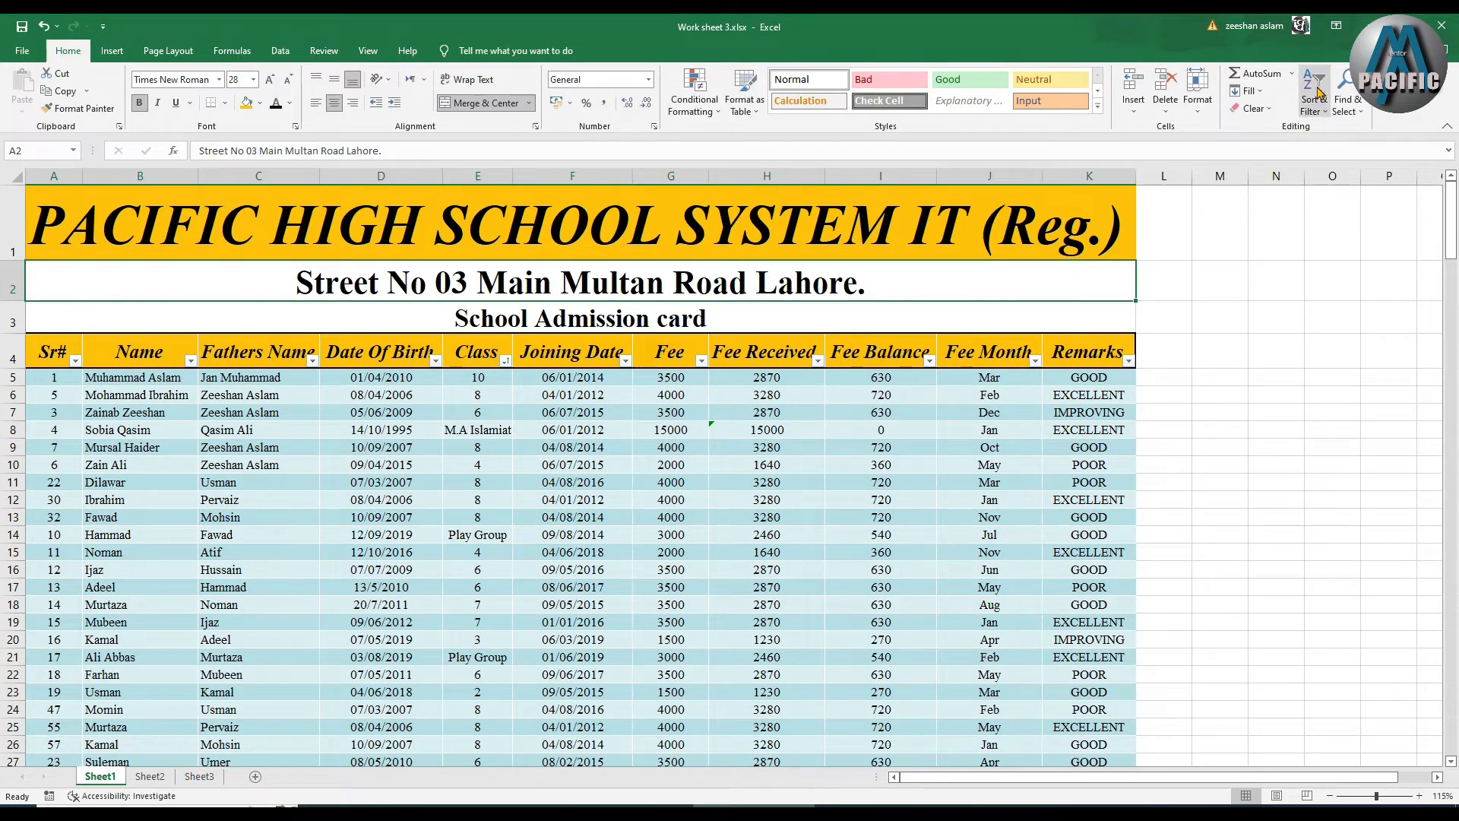
pyautogui.click(113, 52)
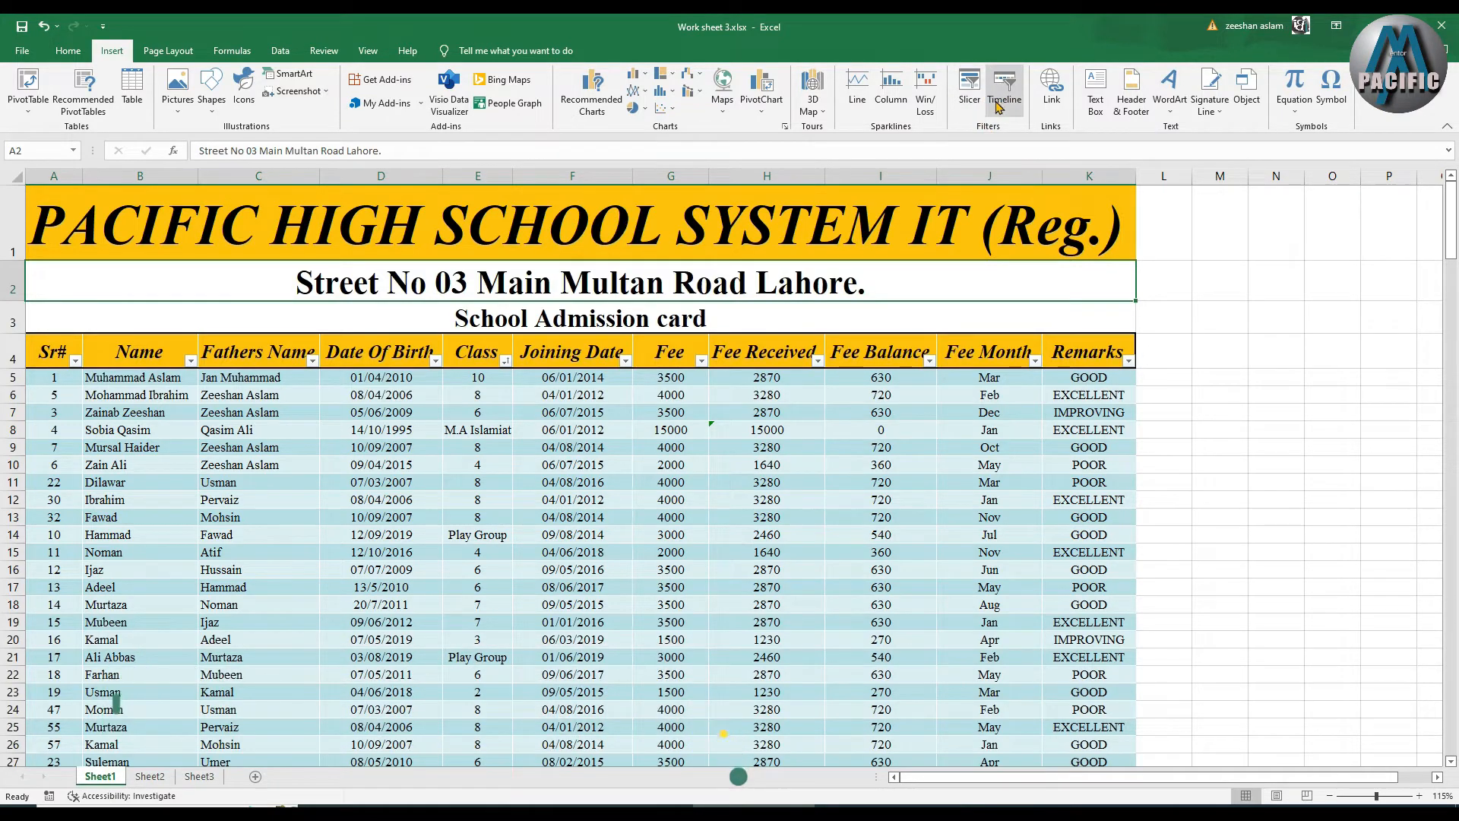
pyautogui.click(280, 51)
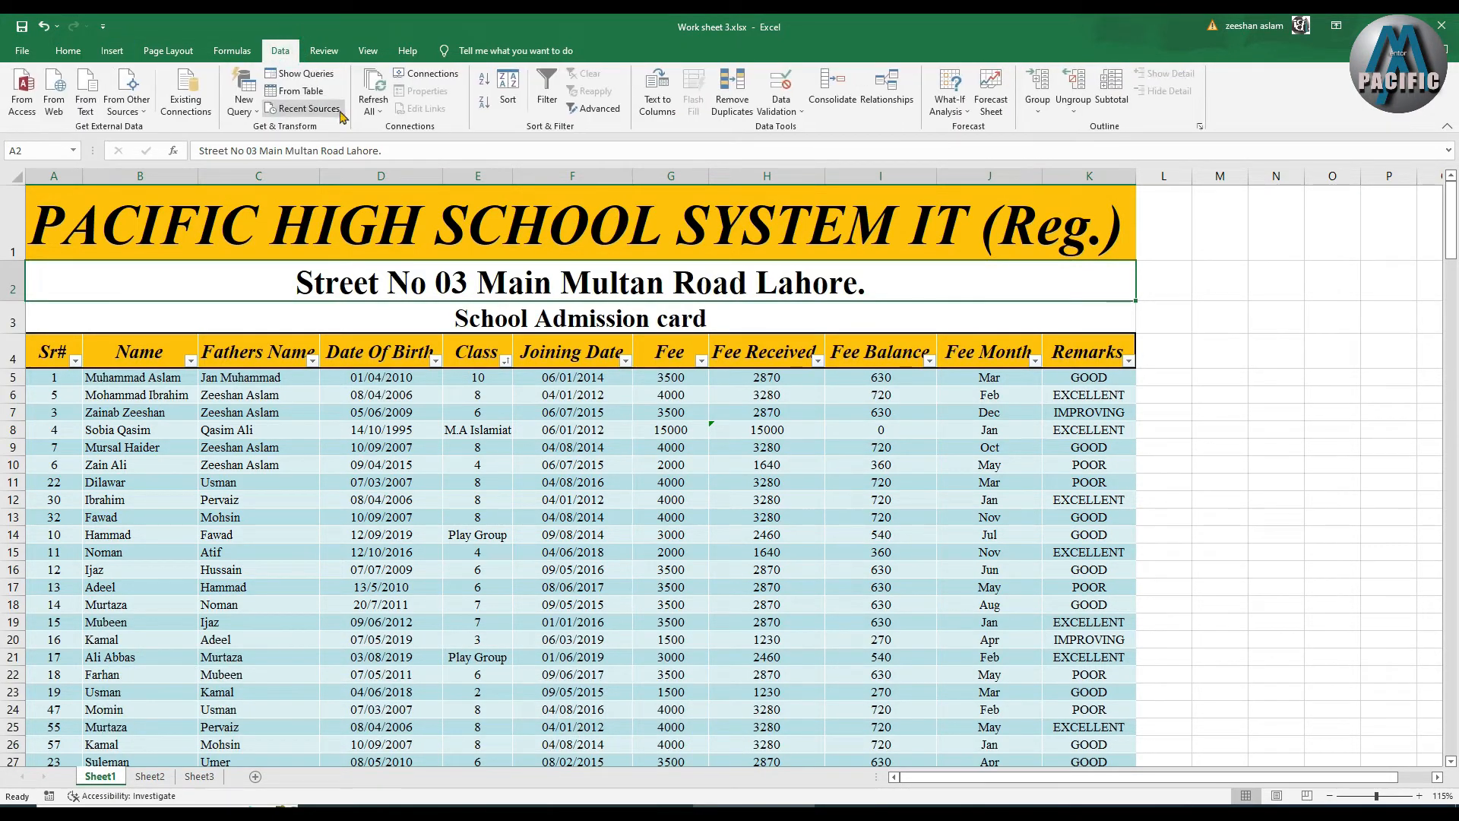
# Apply an in-place advanced filter to the table range $A$4:$K$240, starting from the Joining Date header cell
pyautogui.click(600, 109)
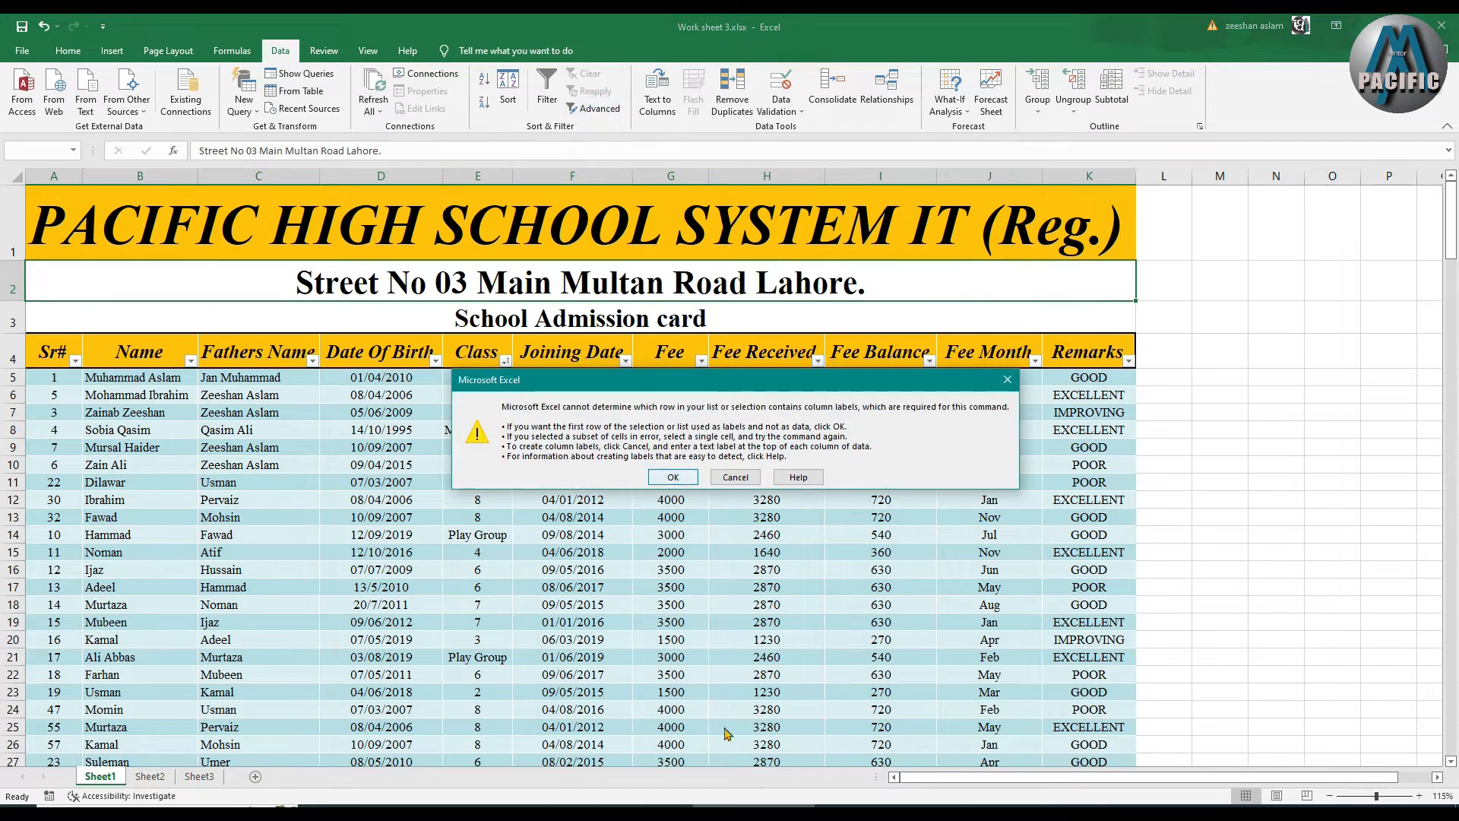
pyautogui.click(735, 477)
pyautogui.moveTo(610, 349)
pyautogui.mouseDown()
pyautogui.moveTo(714, 353)
pyautogui.moveTo(613, 355)
pyautogui.mouseUp()
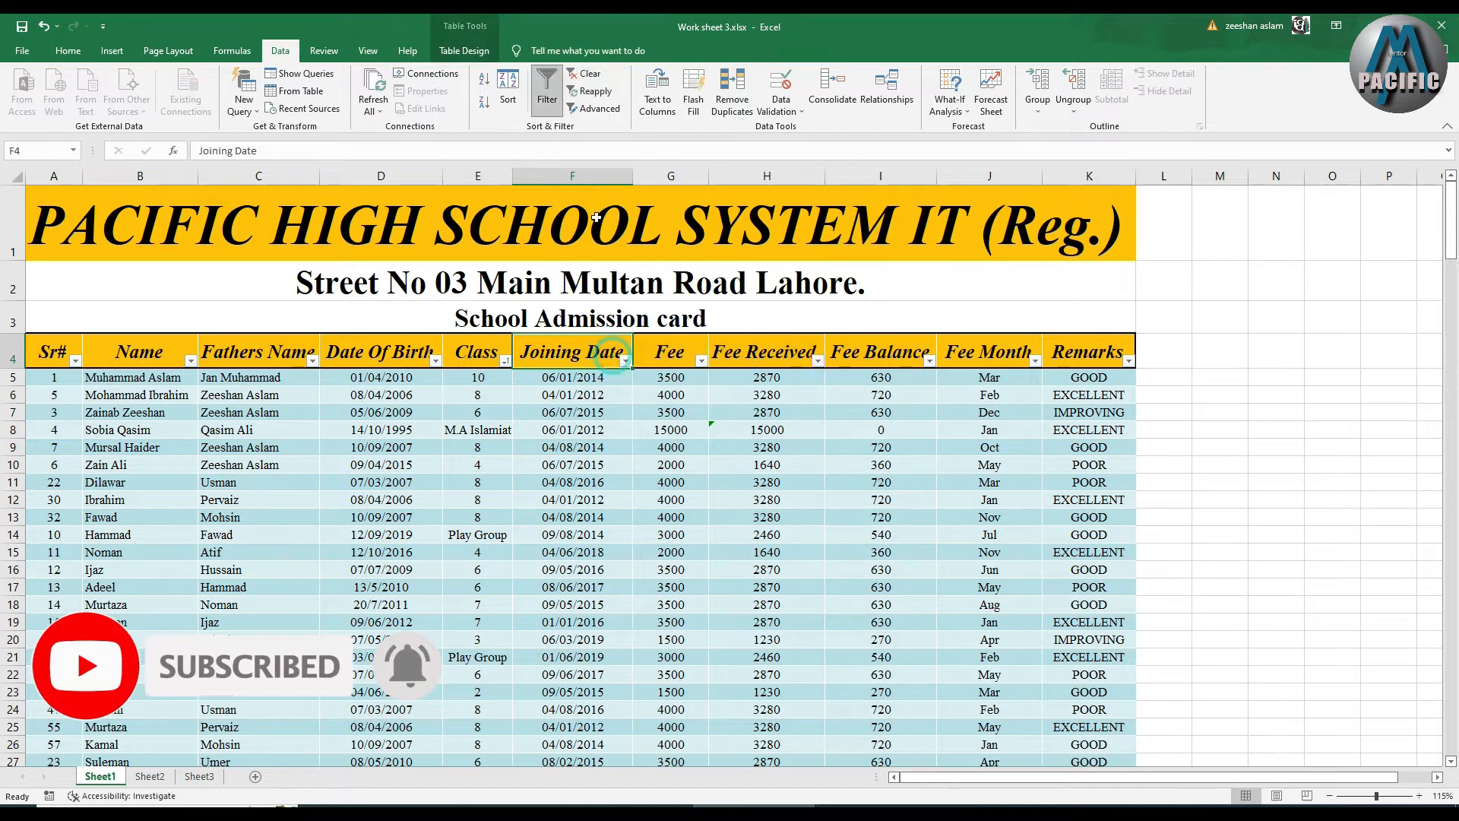
pyautogui.click(596, 108)
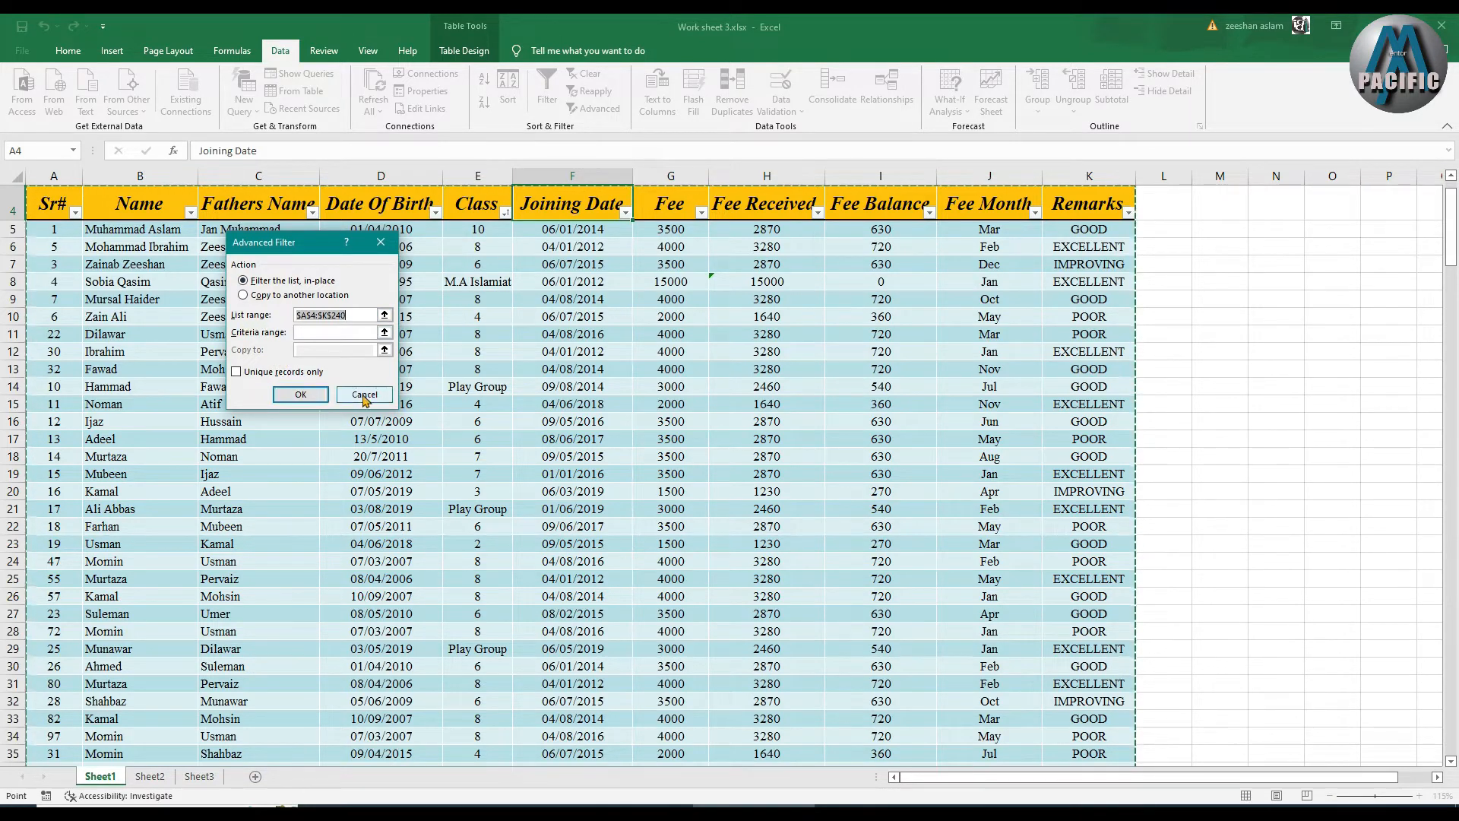
pyautogui.click(310, 397)
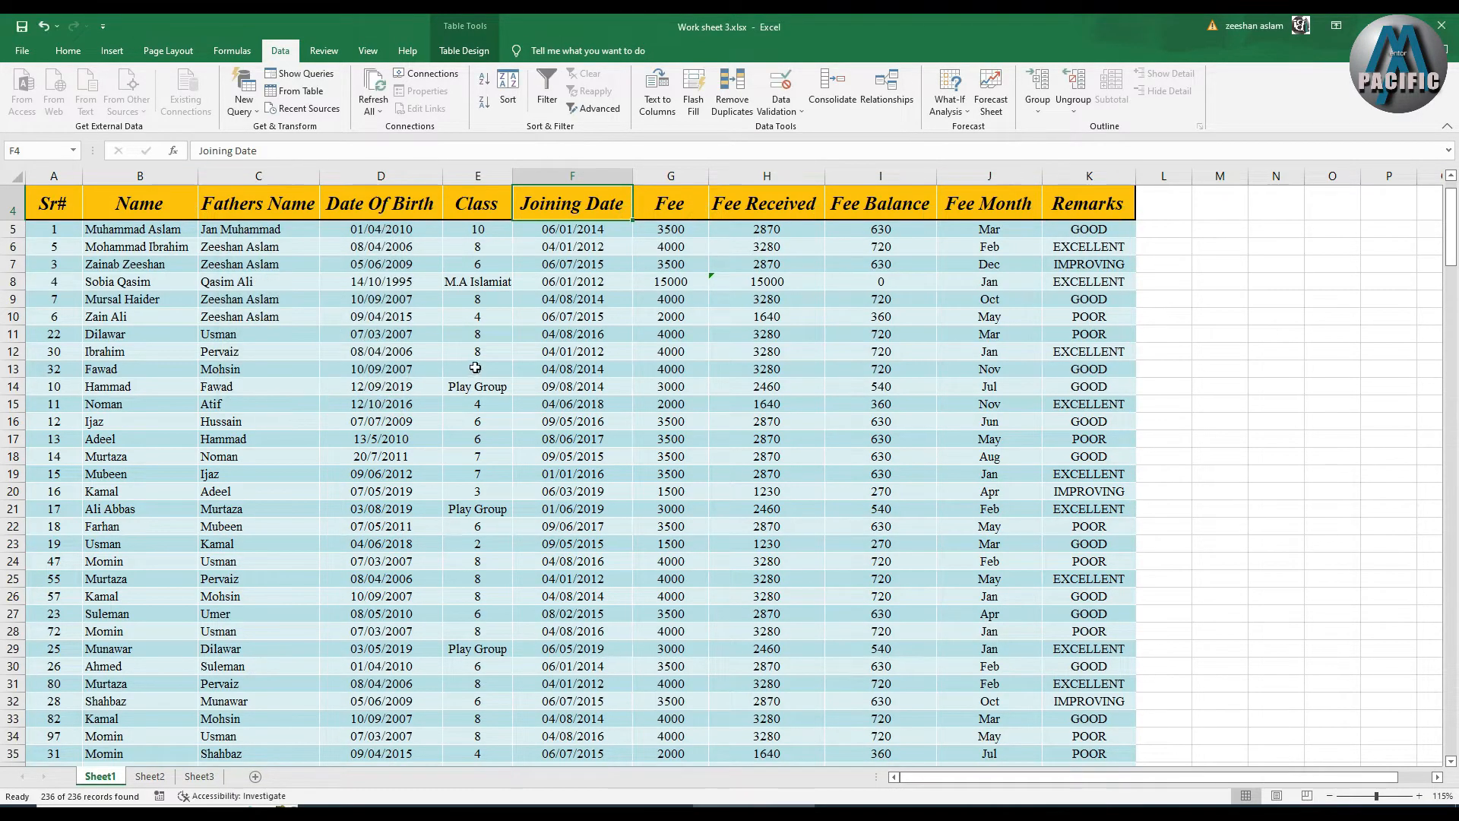
# Run the in-place advanced filter on the same table range once more, and restore the header filter buttons
pyautogui.click(592, 108)
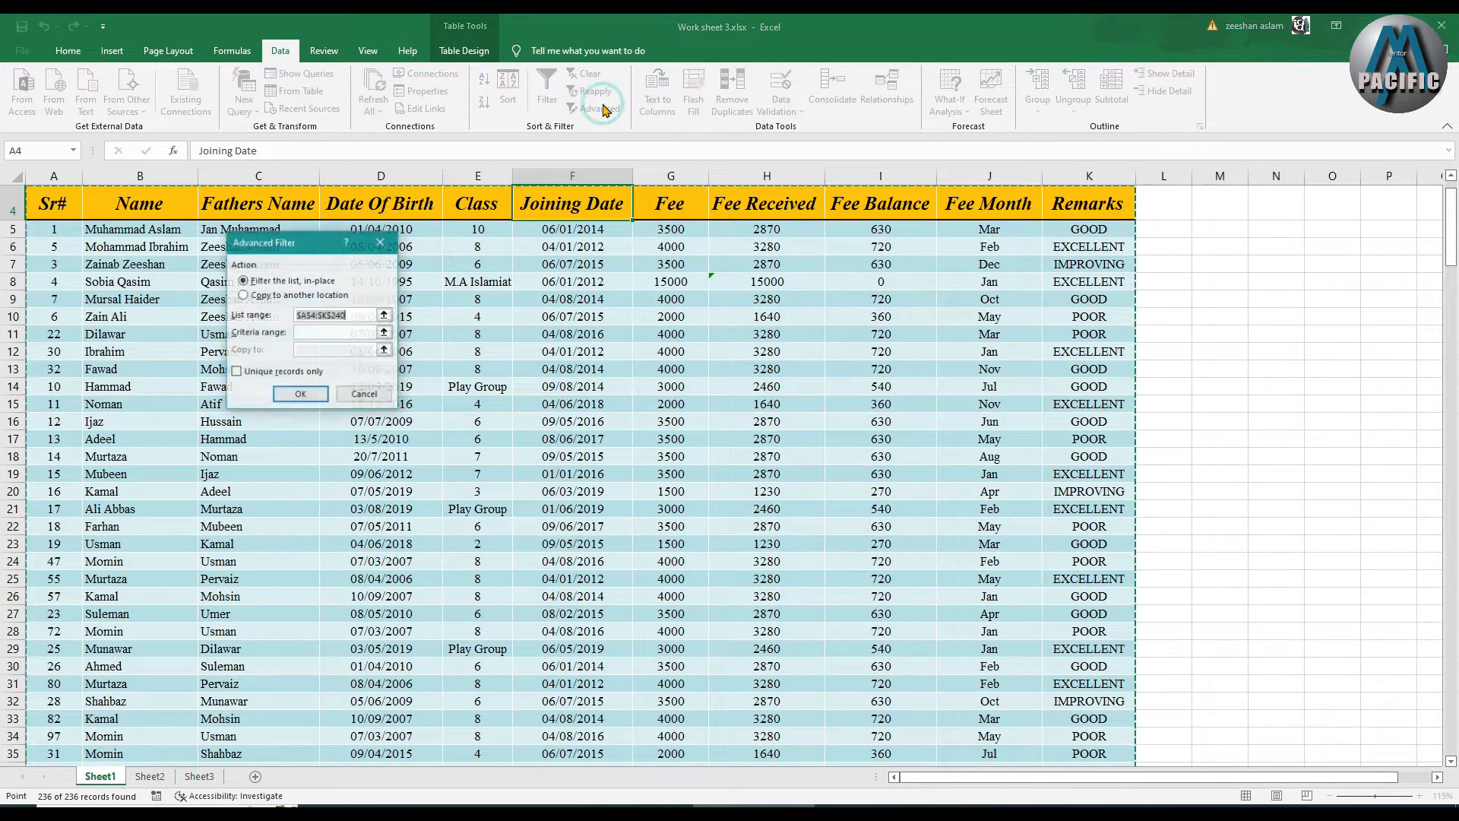
pyautogui.click(296, 394)
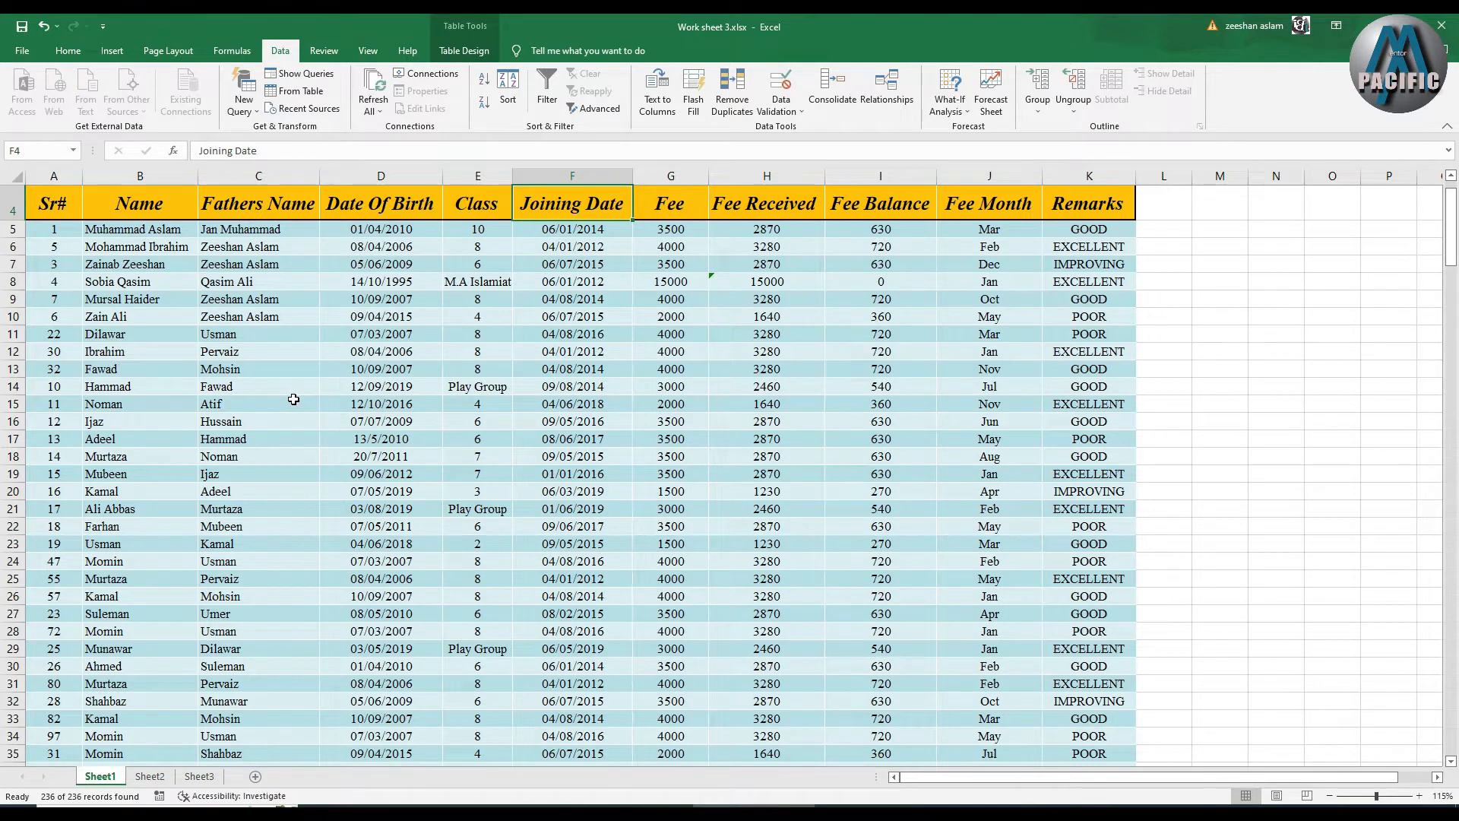
pyautogui.hotkey('ctrl', 'shift', 'l')
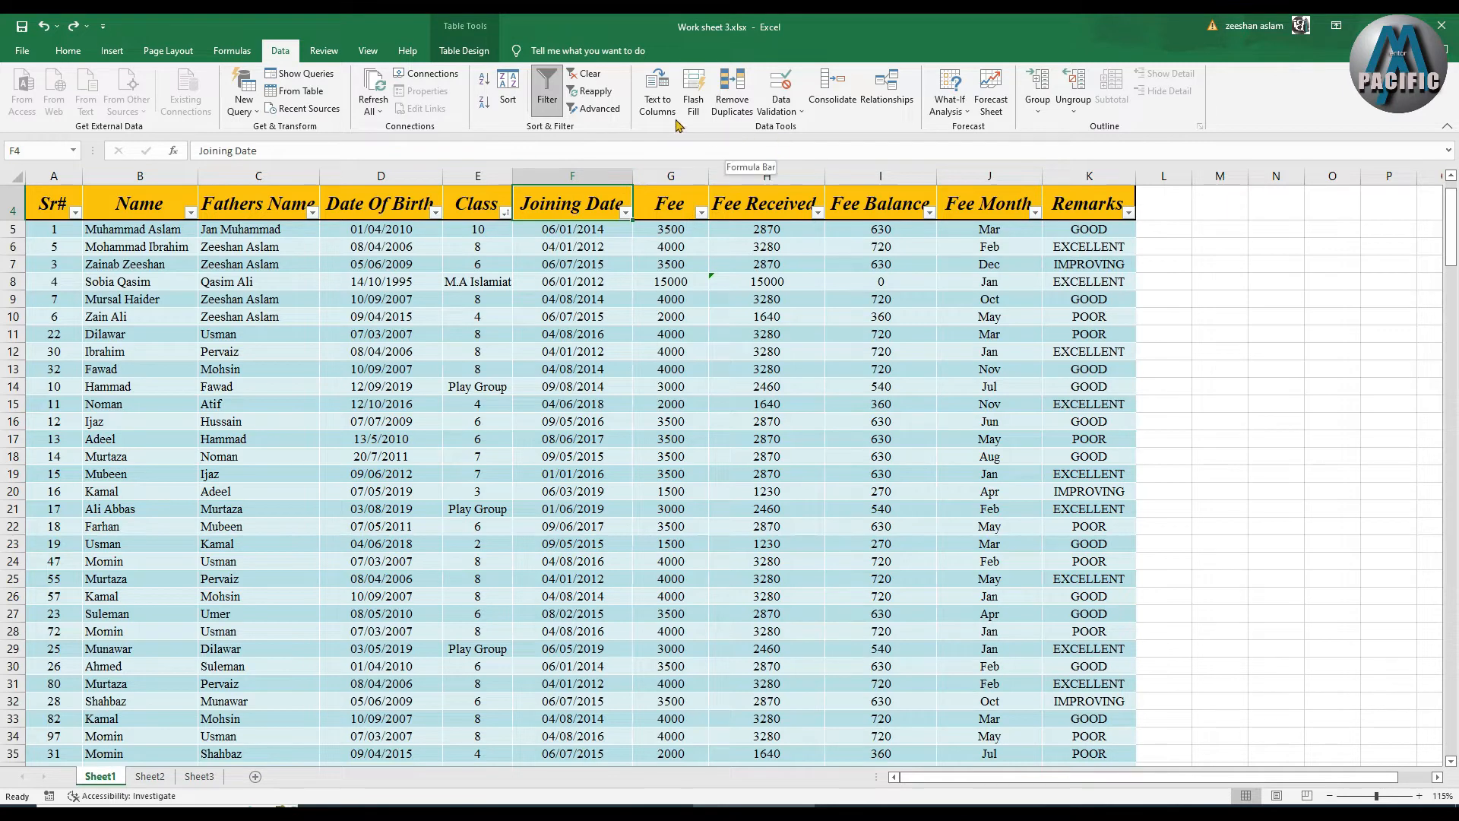
# Start Text to Columns on Name cells B5:B16 as delimited data, with Tab and Comma as the delimiters
pyautogui.click(698, 252)
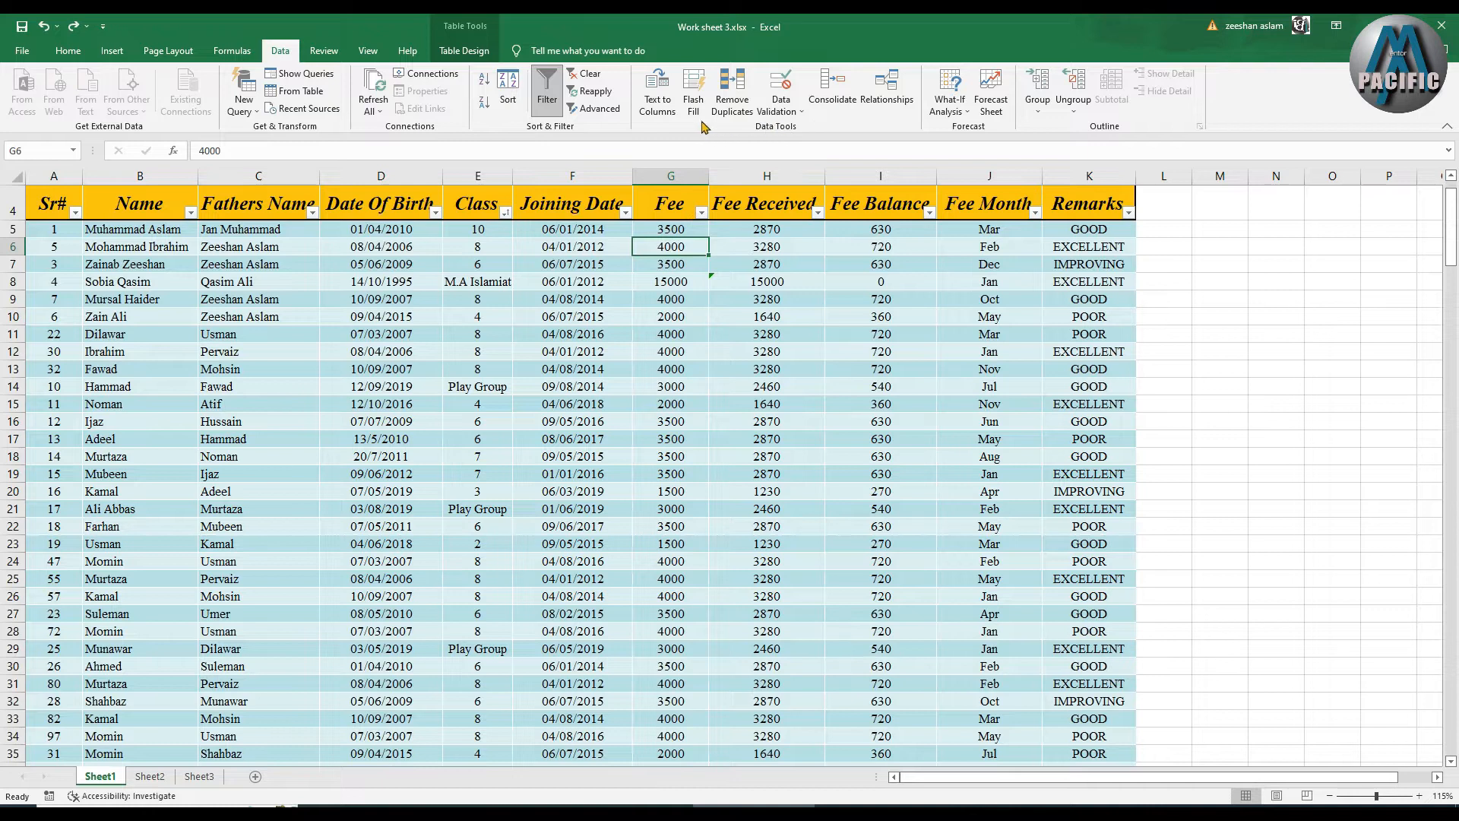
pyautogui.click(501, 295)
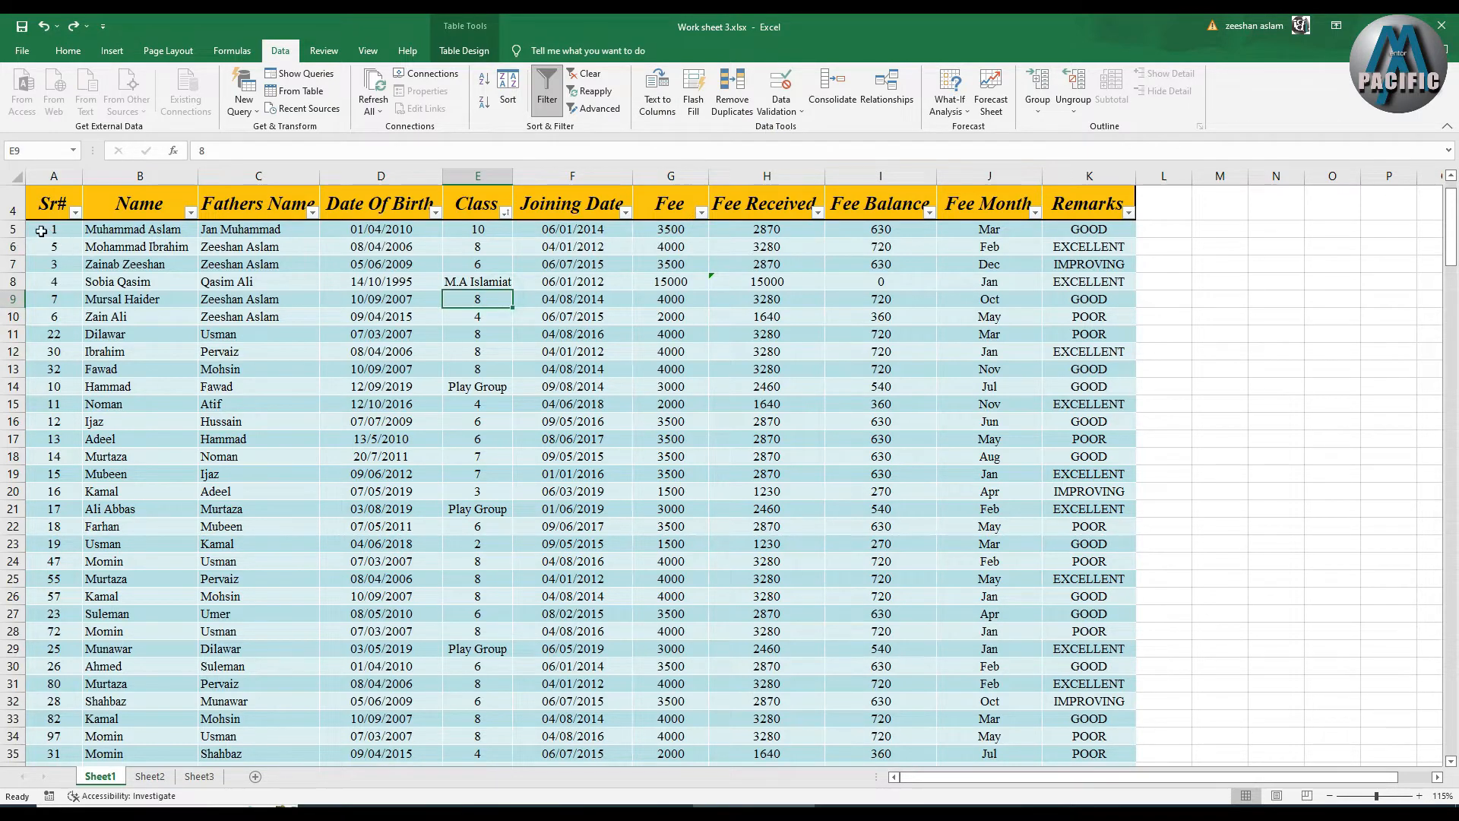
pyautogui.moveTo(131, 227); pyautogui.dragTo(159, 418)
pyautogui.click(658, 102)
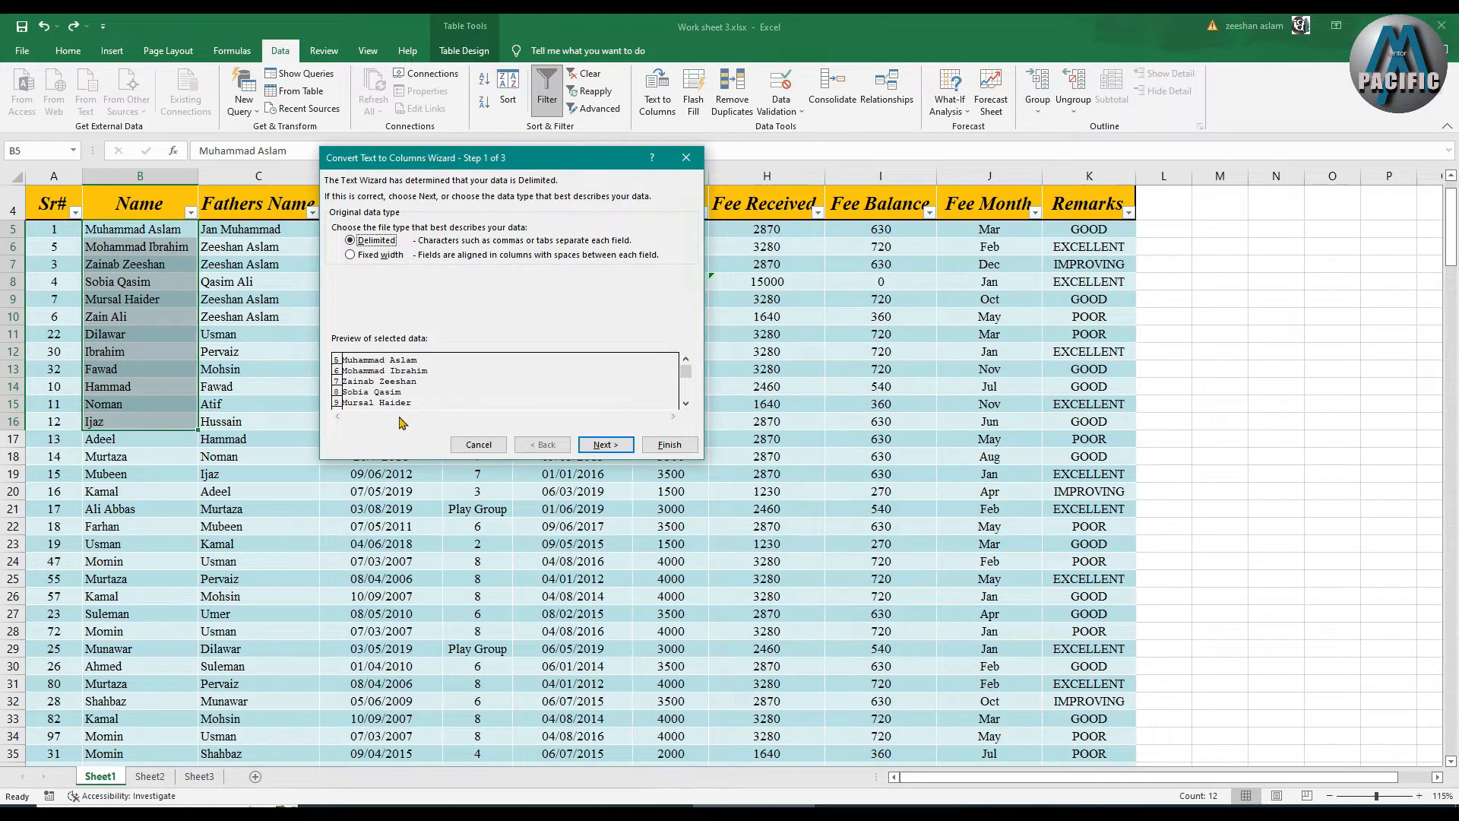
pyautogui.click(606, 445)
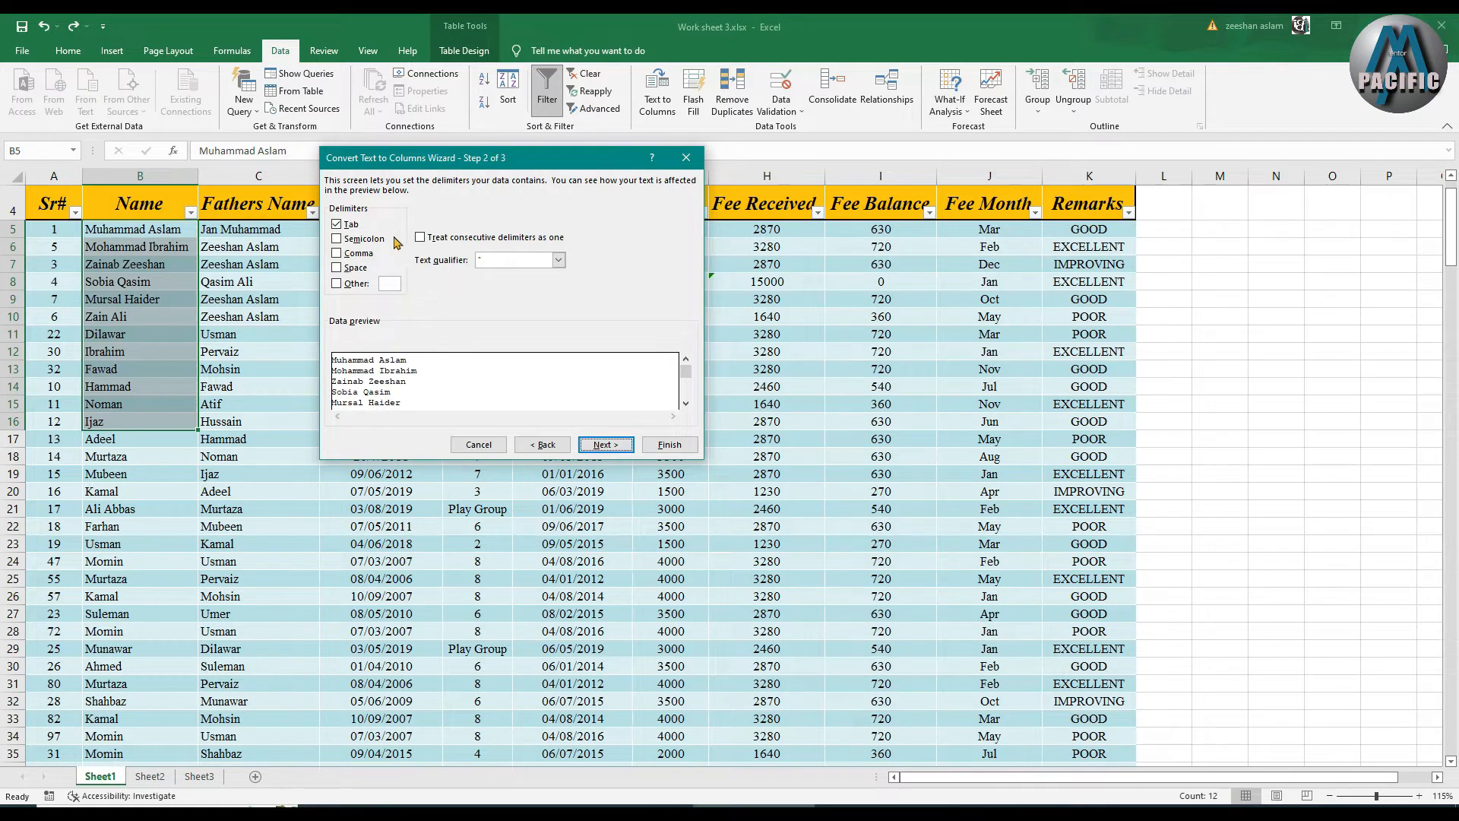
pyautogui.click(338, 253)
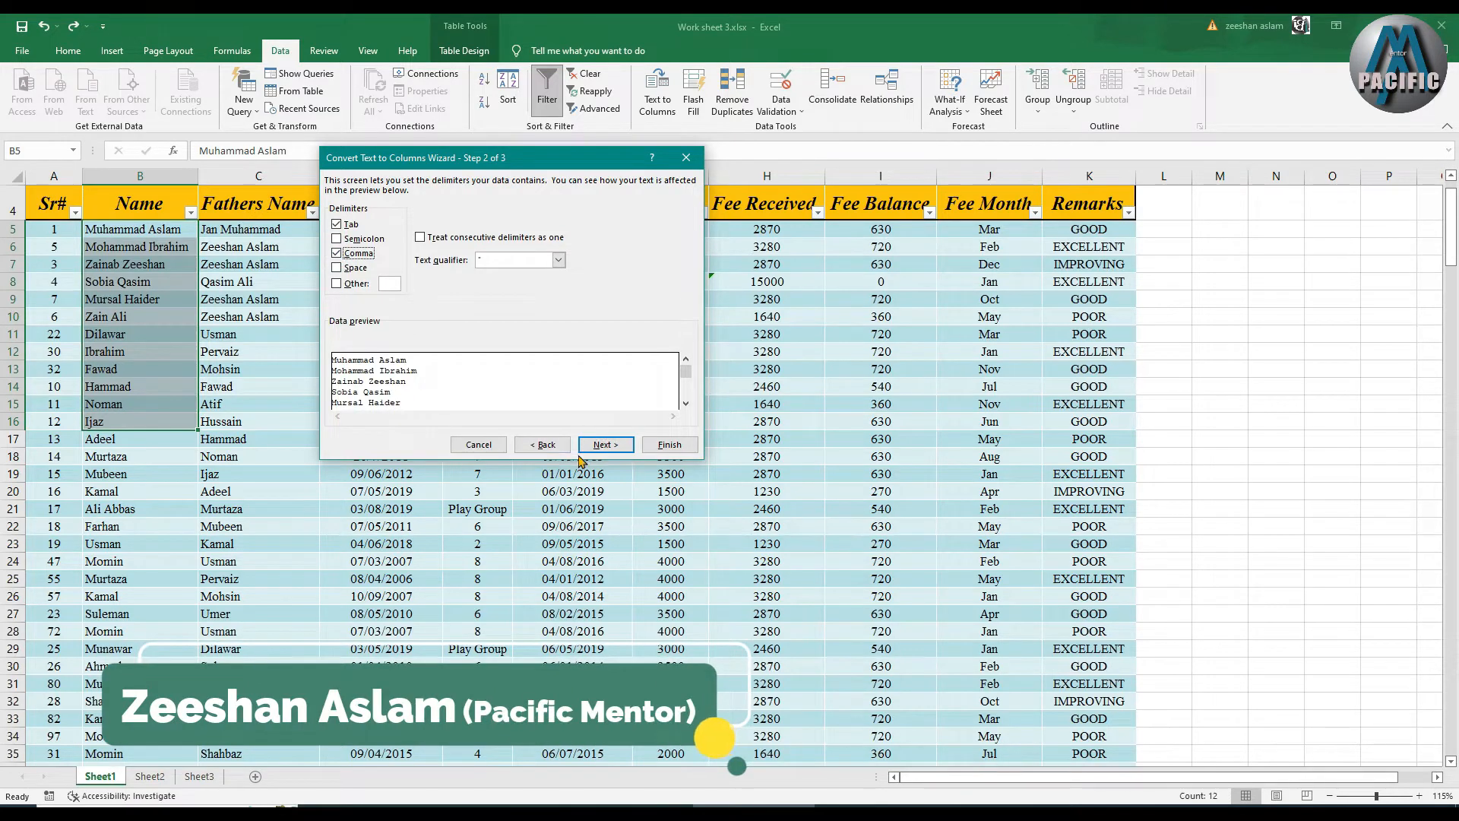
pyautogui.click(601, 446)
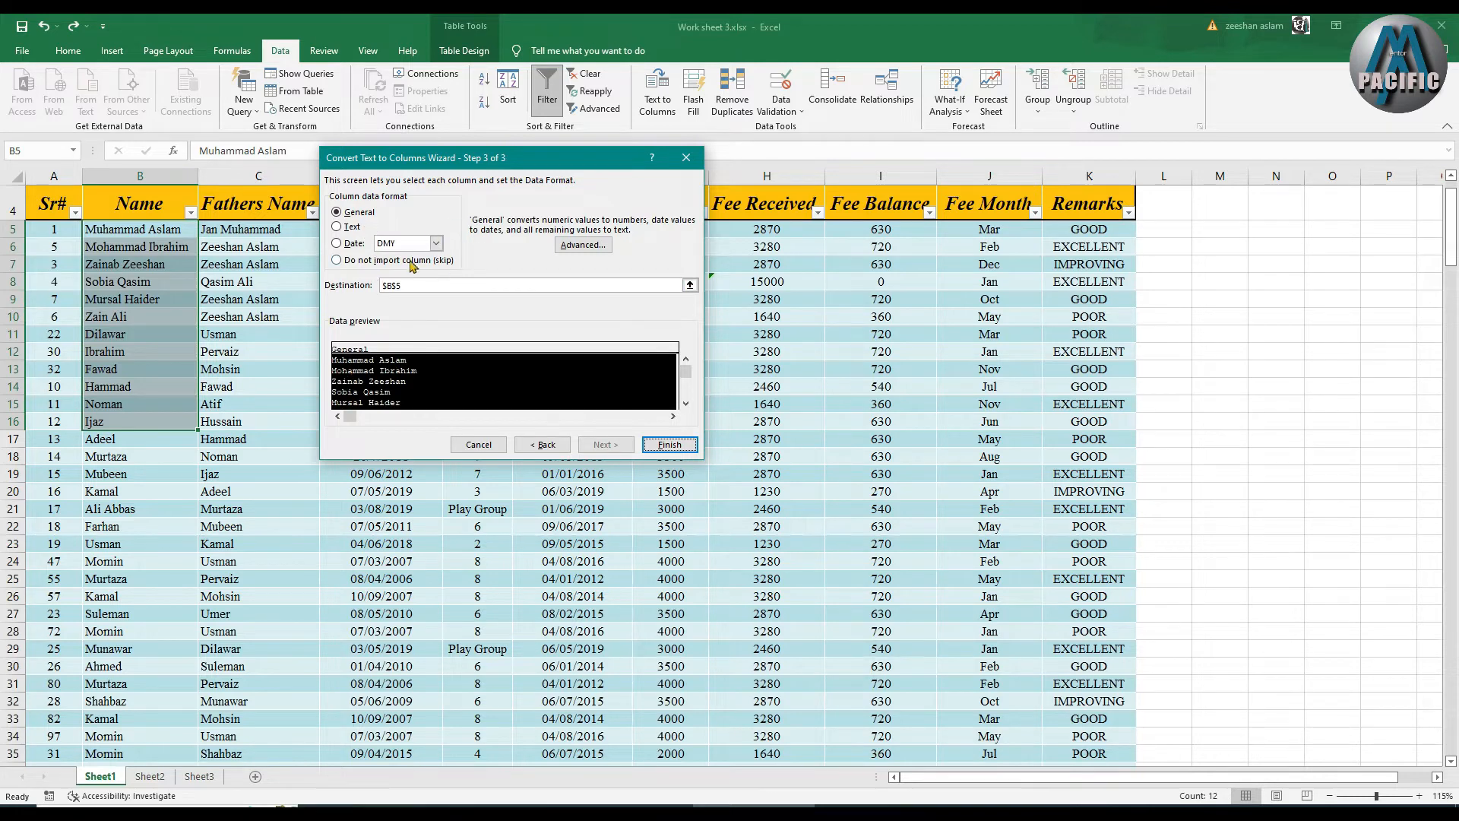
# Complete the Text to Columns conversion with the General column data format, destination $B$5 and the existing advanced import settings
pyautogui.click(336, 242)
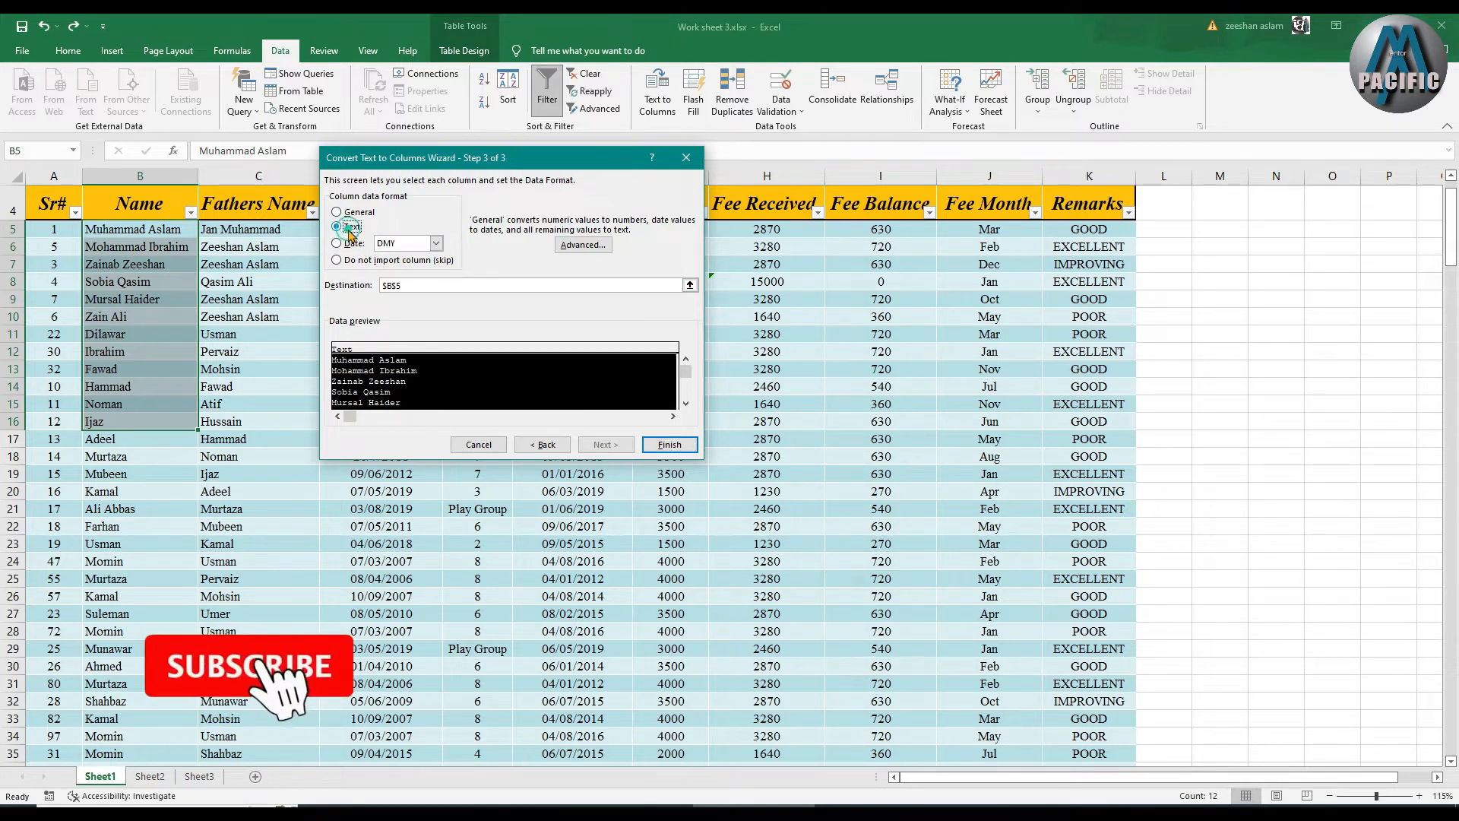
pyautogui.click(336, 260)
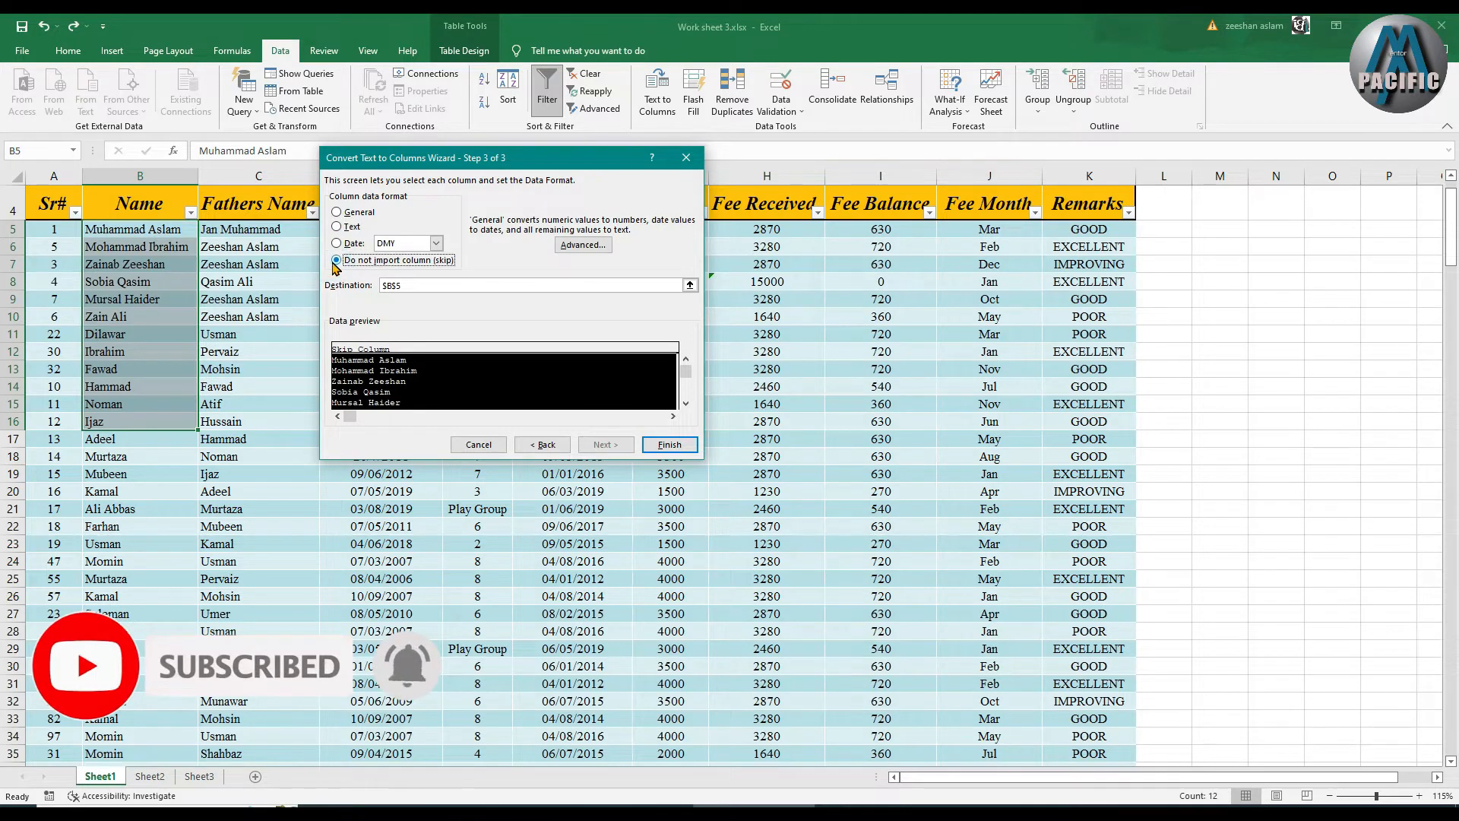
pyautogui.click(336, 226)
pyautogui.click(336, 212)
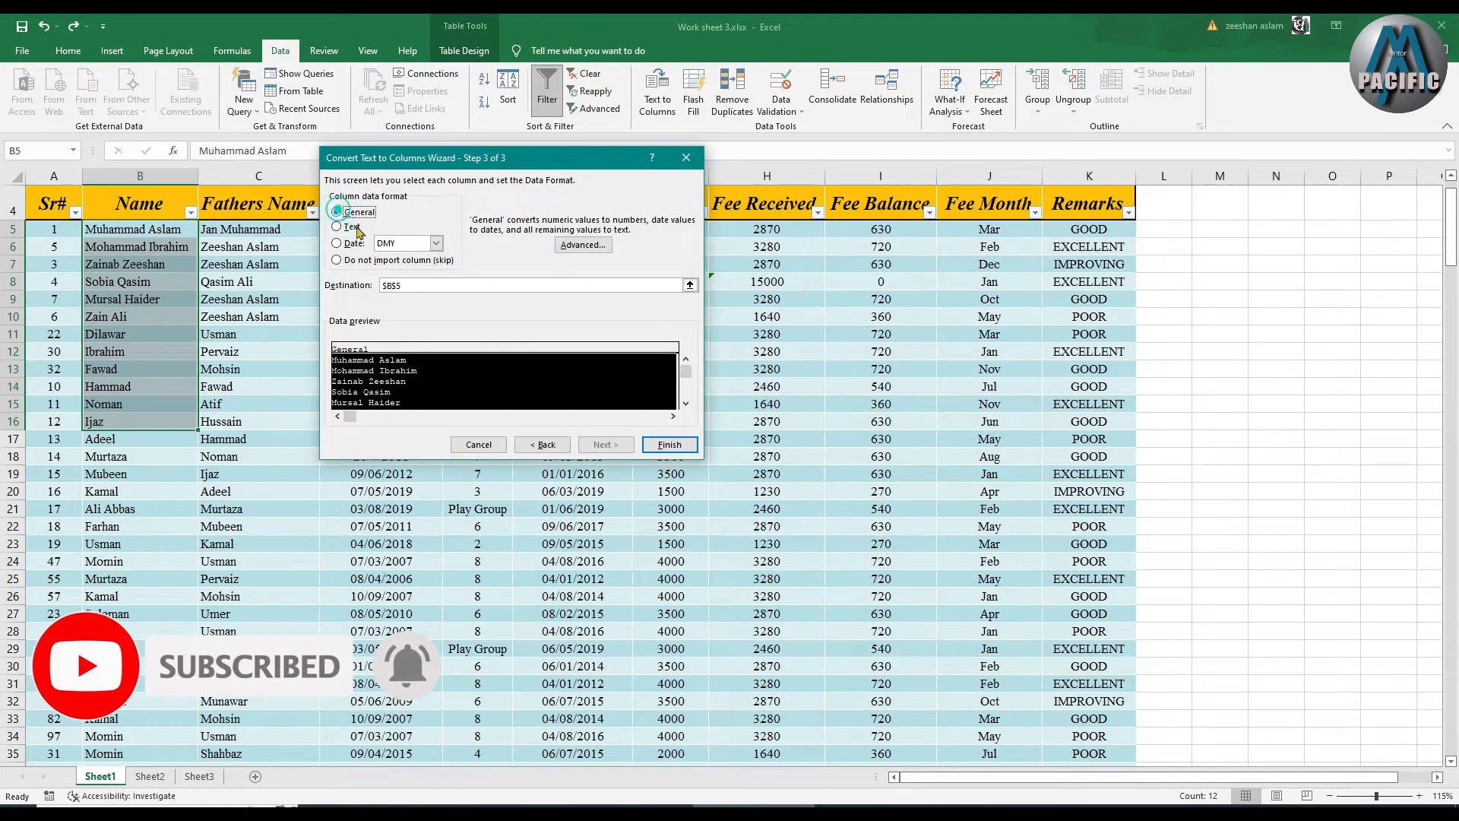
pyautogui.click(566, 250)
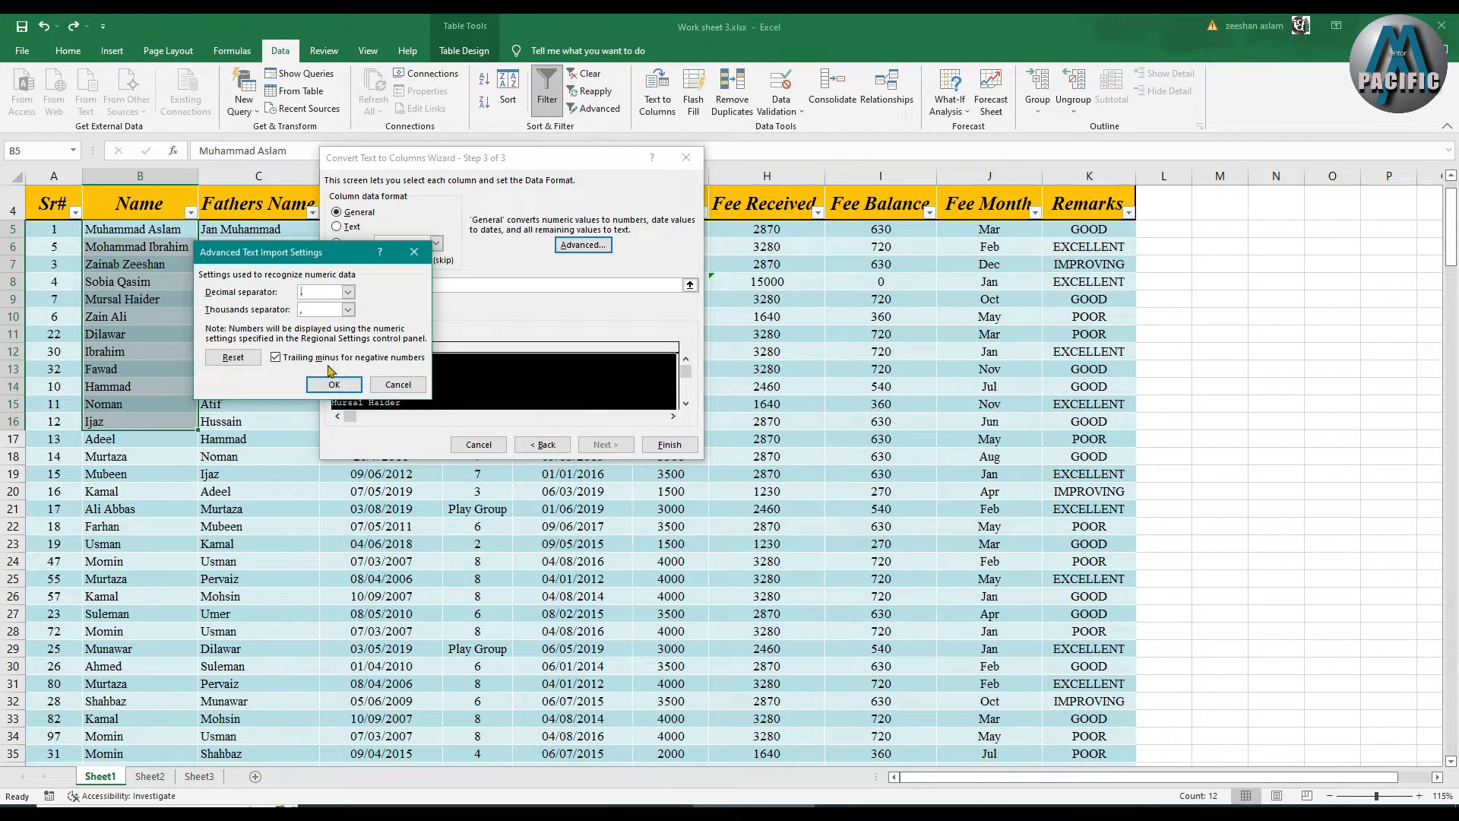
pyautogui.click(334, 383)
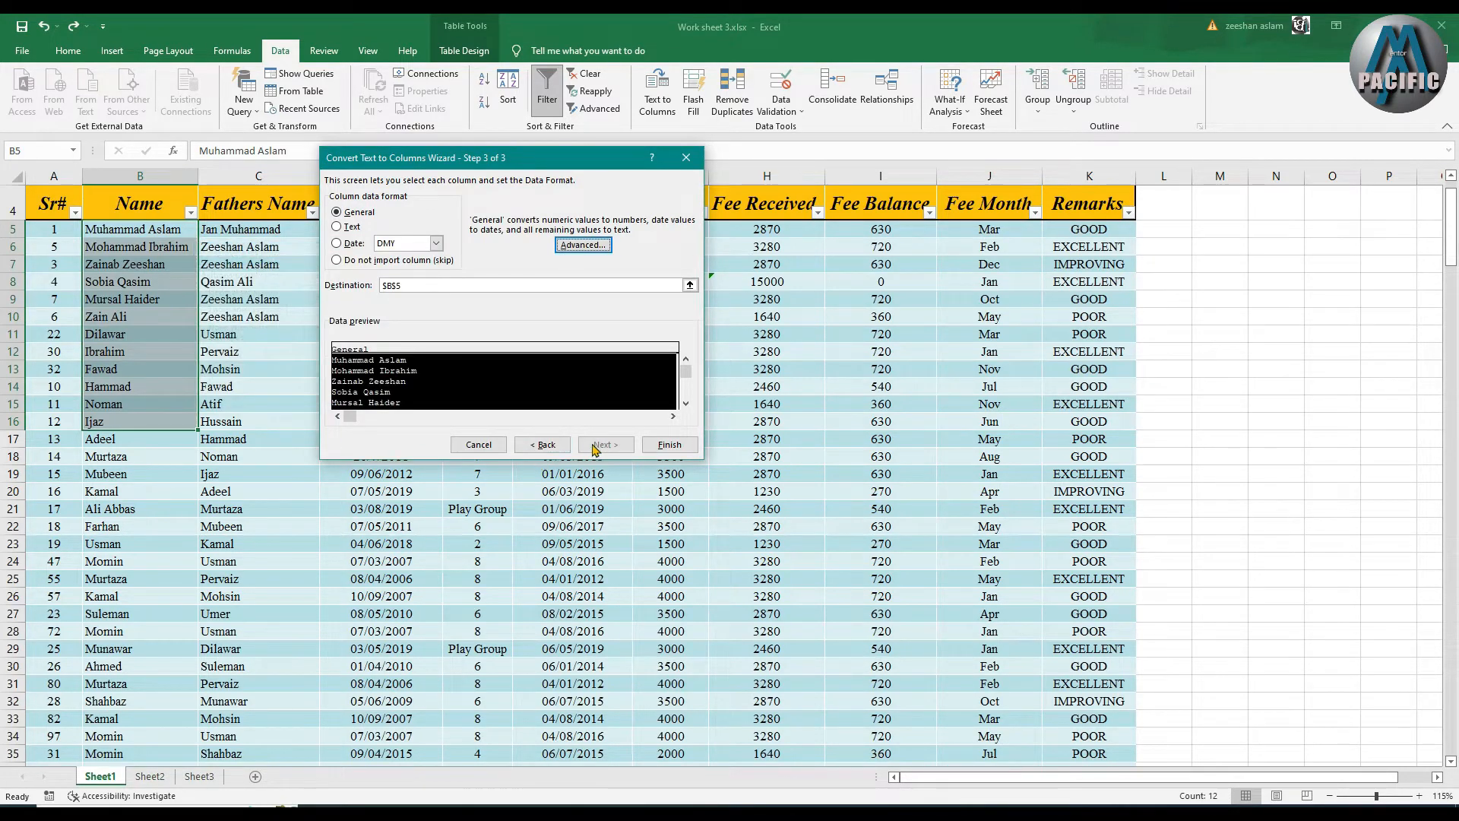
pyautogui.click(669, 445)
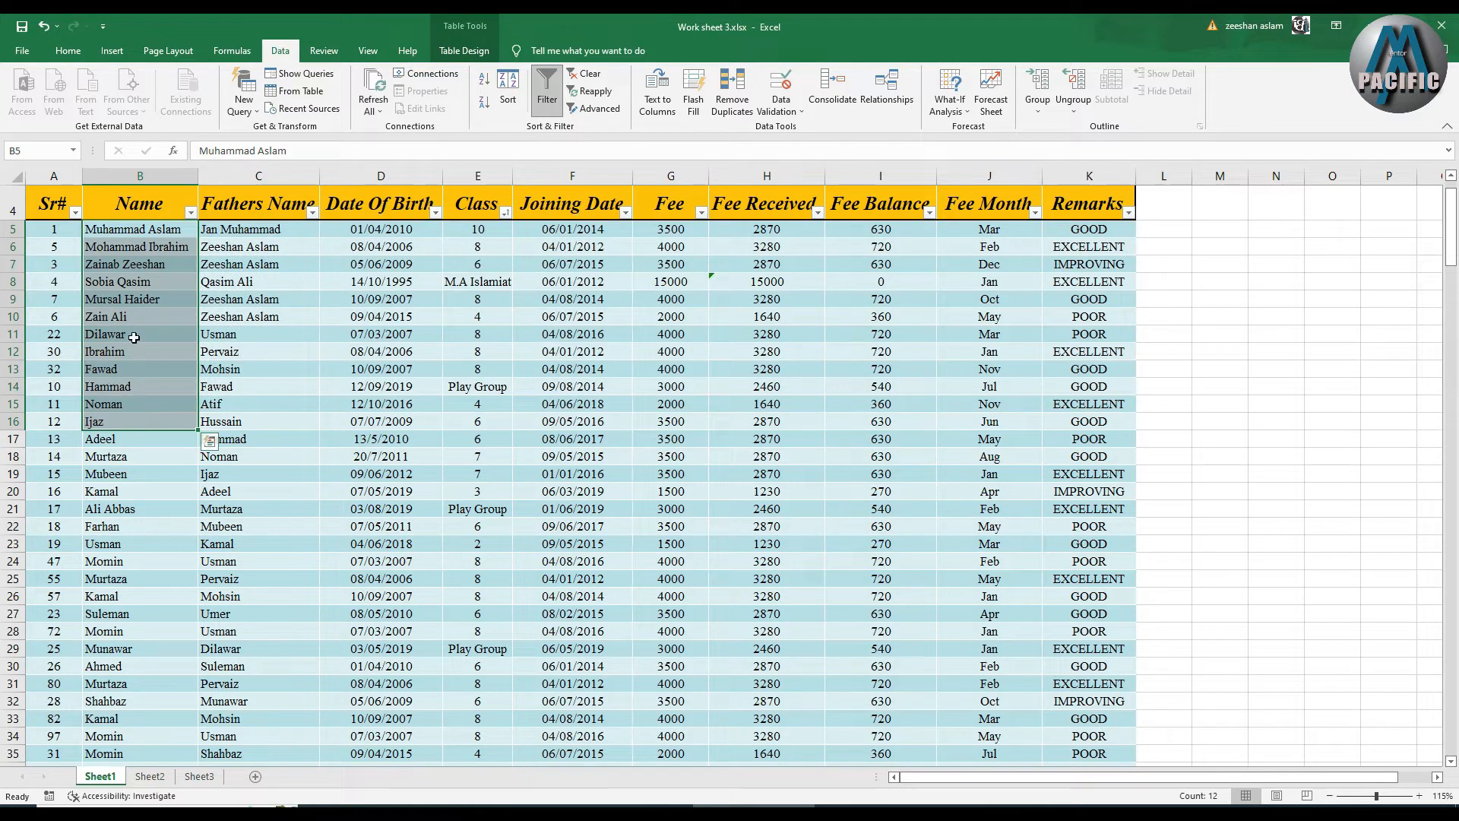
# Look into the Quick Analysis formatting options for the Name cells, and try Flash Fill from cell B15
pyautogui.click(211, 442)
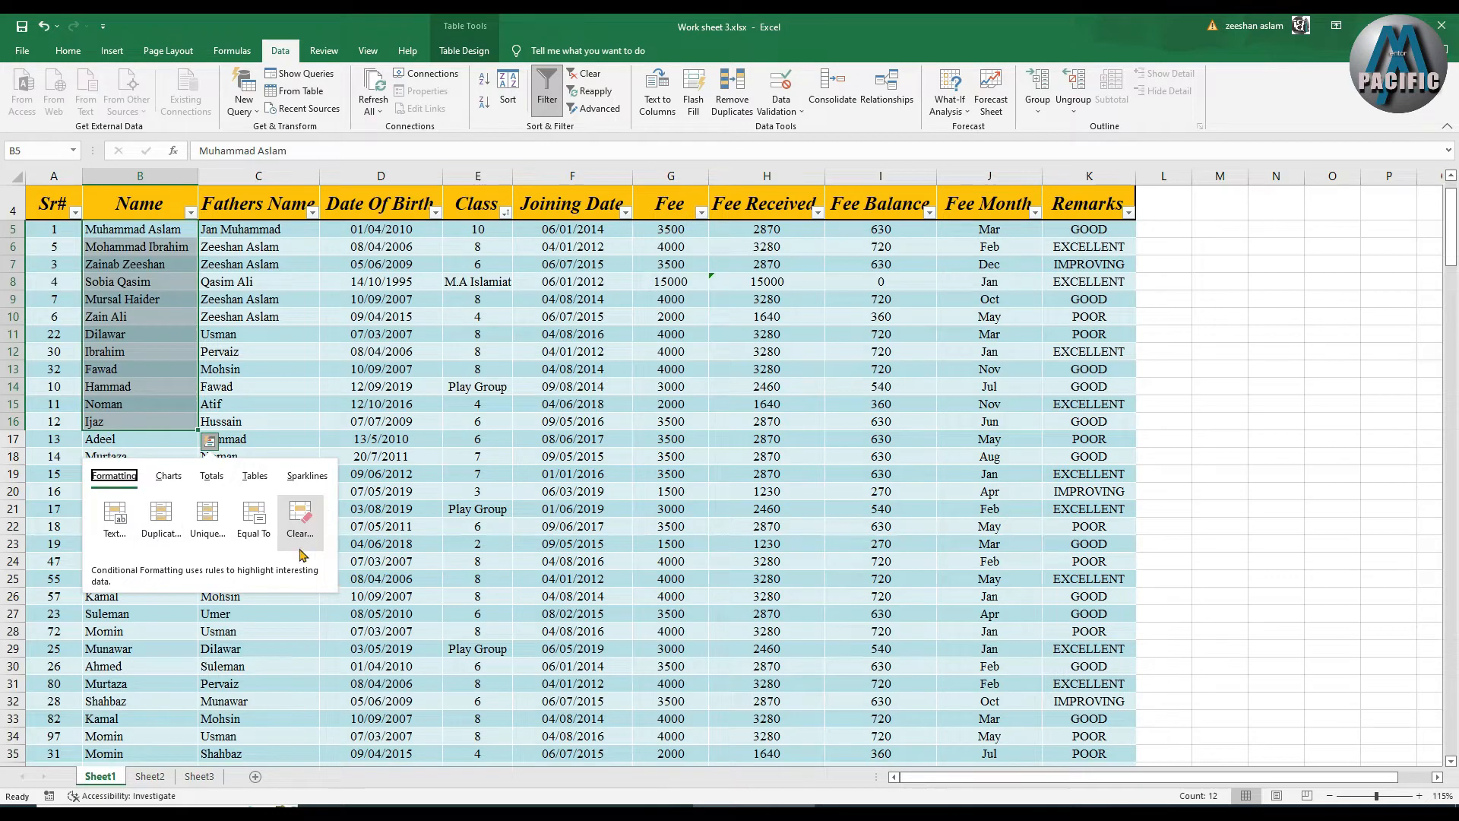
pyautogui.click(134, 399)
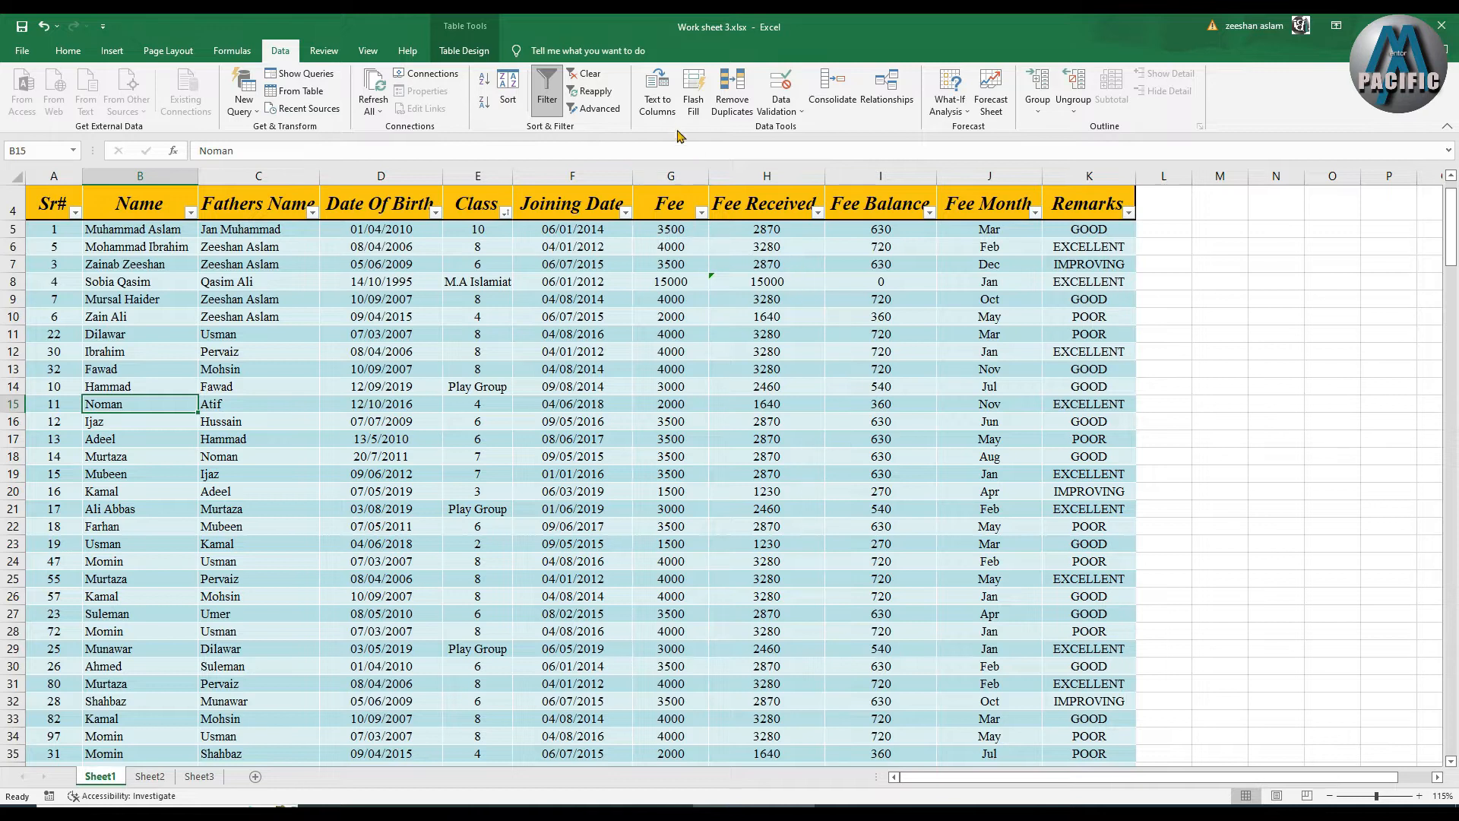
pyautogui.click(692, 114)
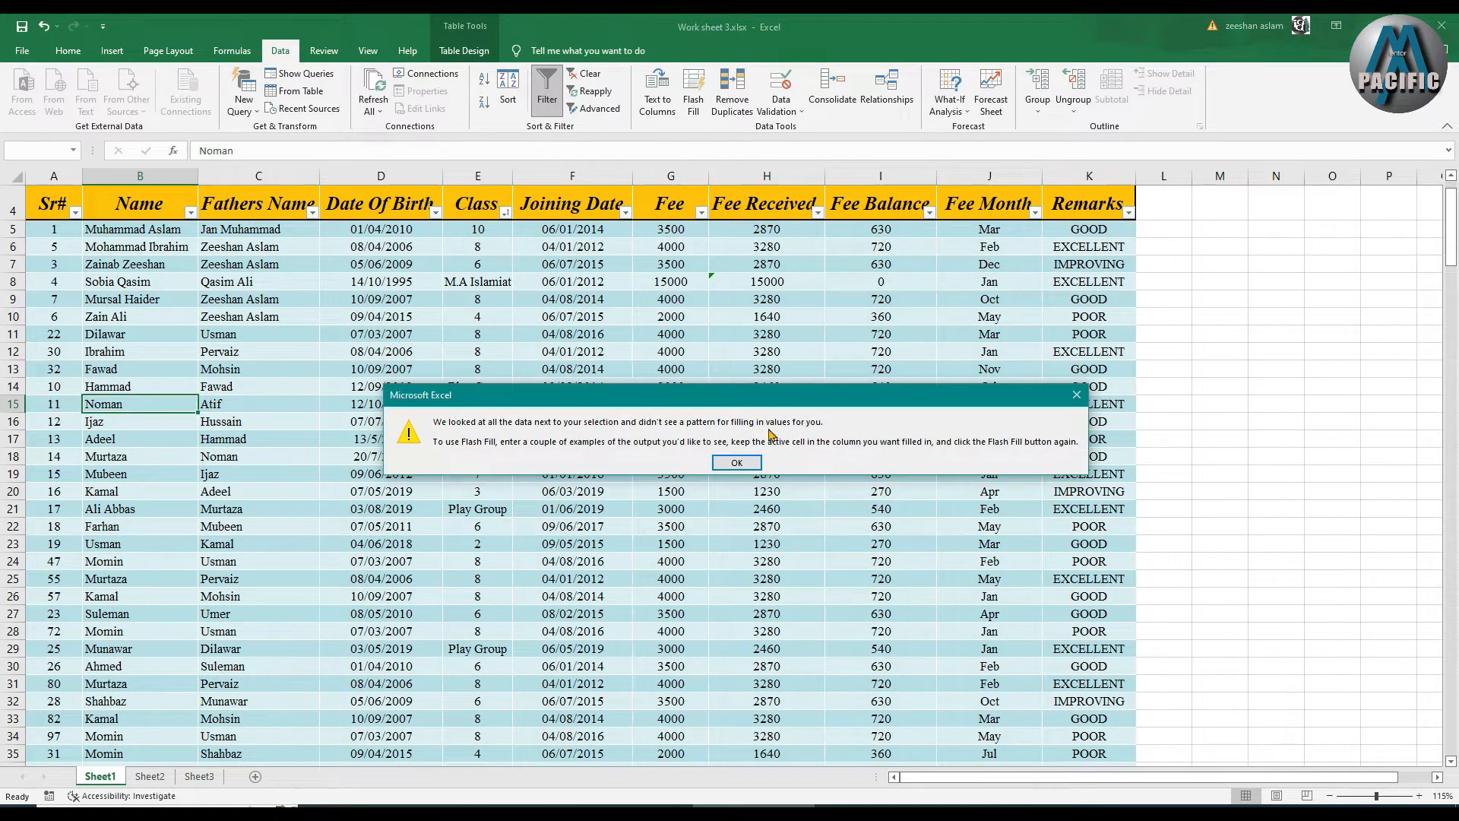
pyautogui.click(735, 462)
# Try Flash Fill on the Fee values in cells G5:G8
pyautogui.moveTo(116, 236); pyautogui.dragTo(1087, 304)
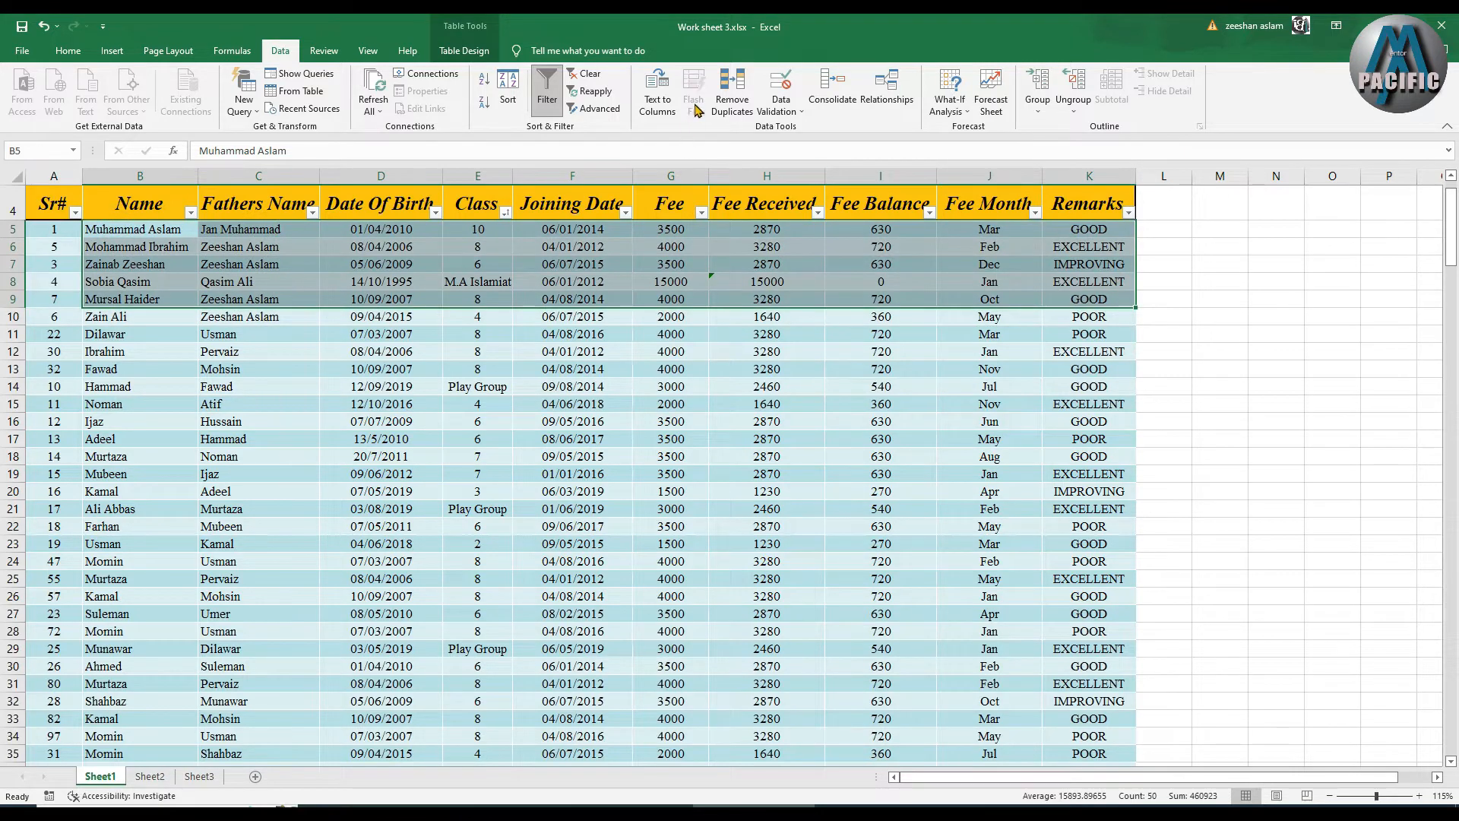
pyautogui.moveTo(671, 229); pyautogui.dragTo(671, 281)
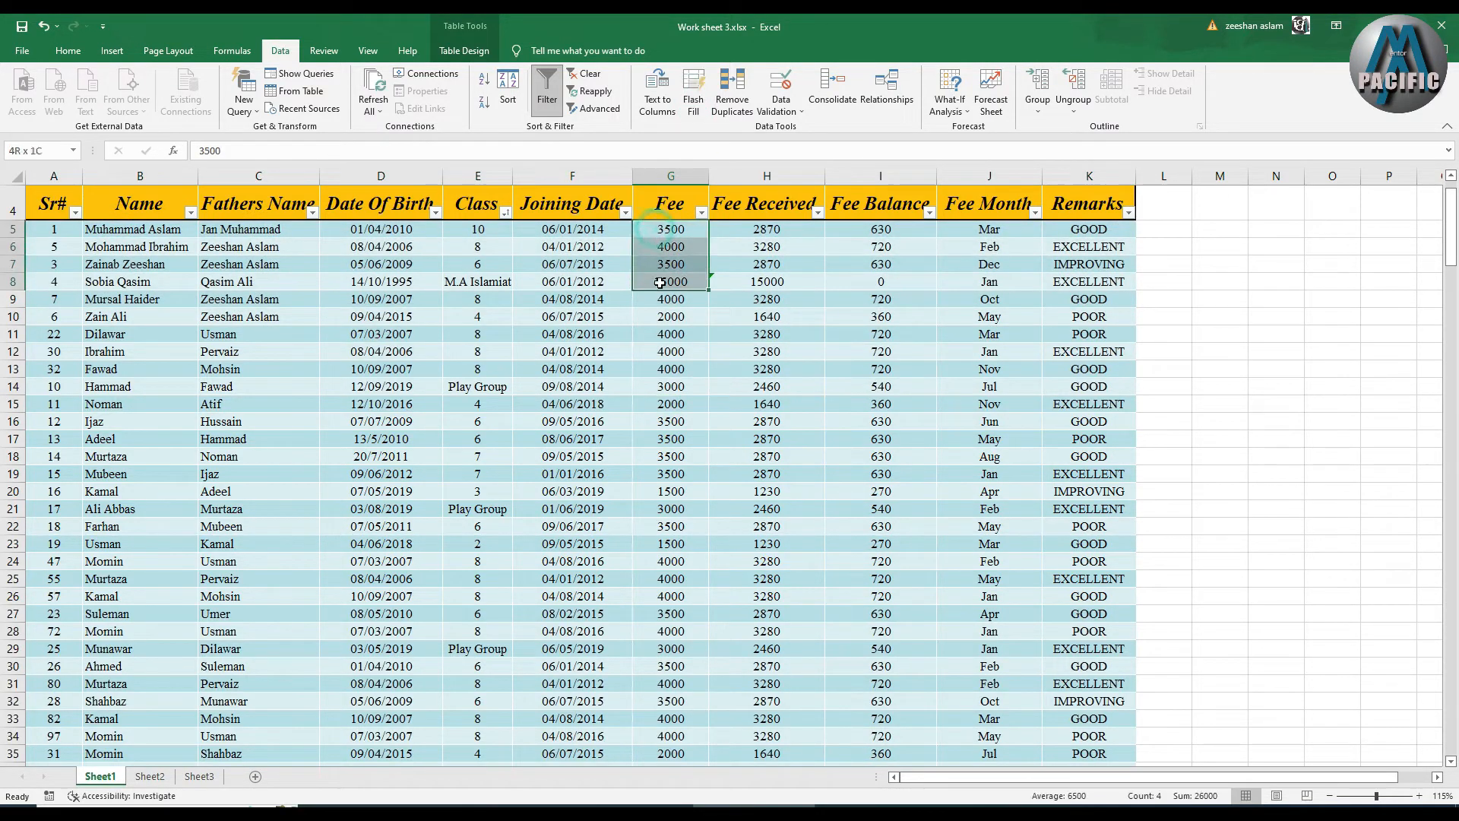
pyautogui.click(693, 110)
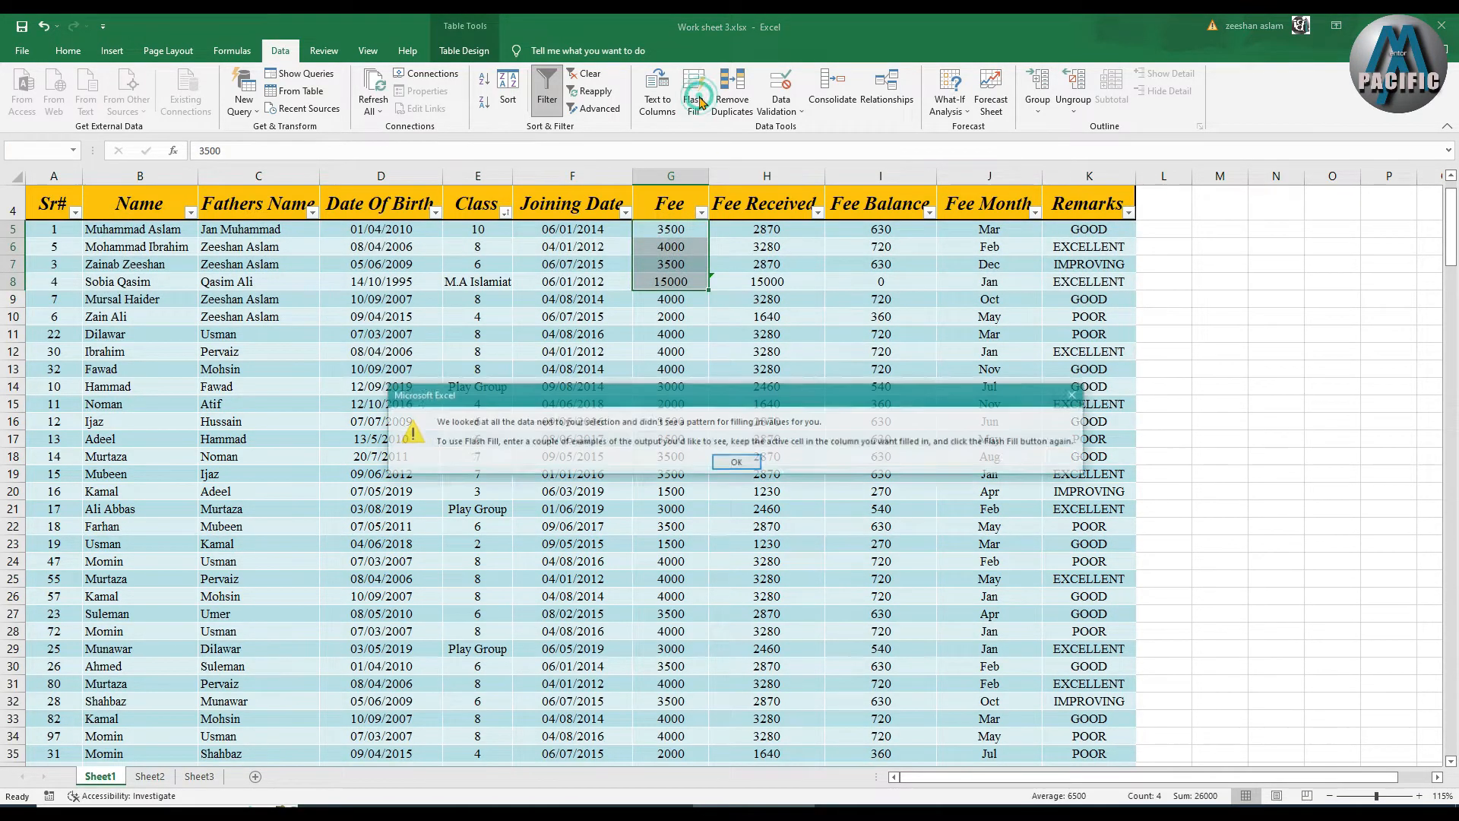
pyautogui.click(736, 462)
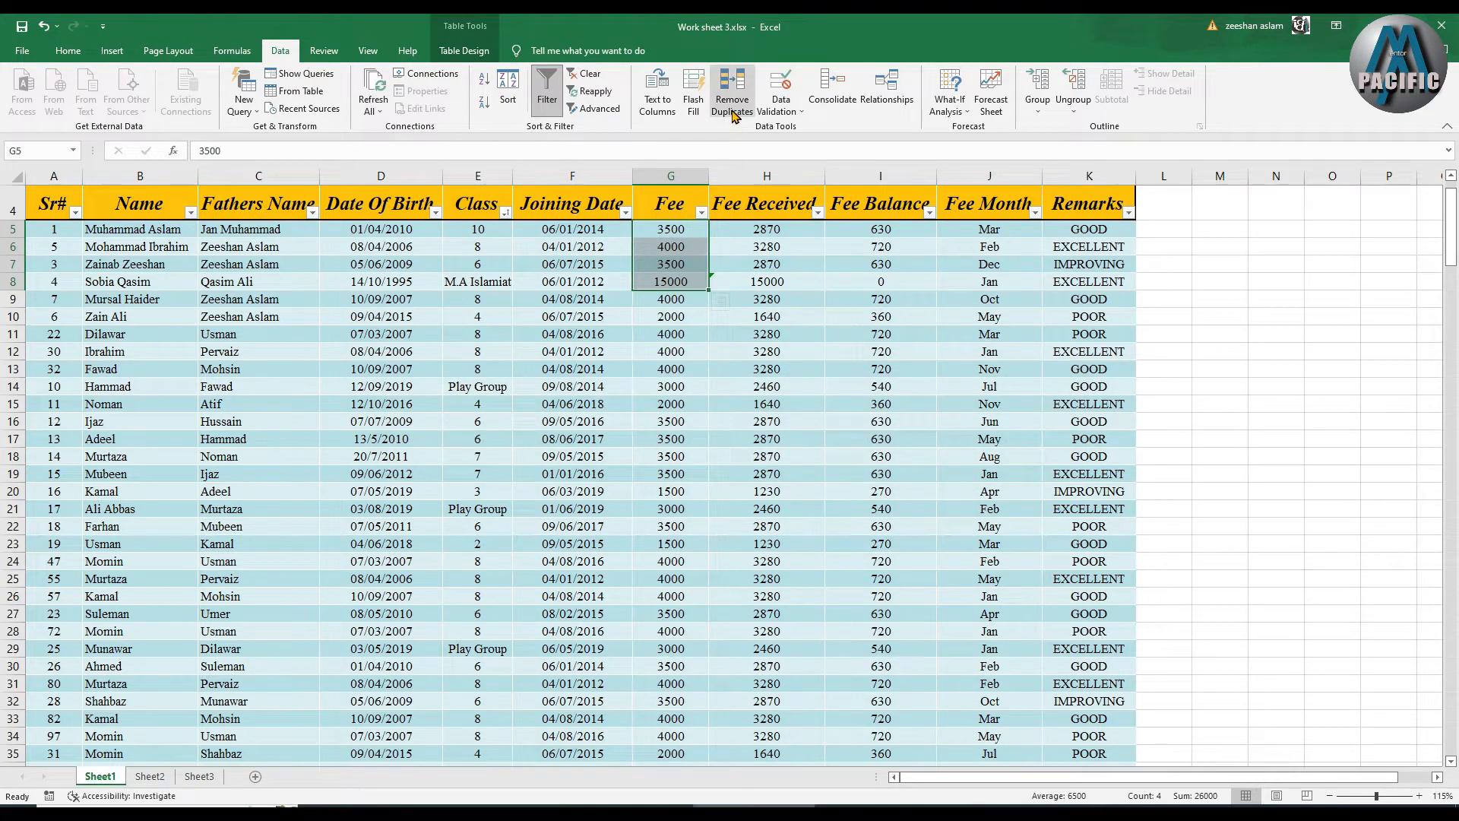
pyautogui.click(604, 438)
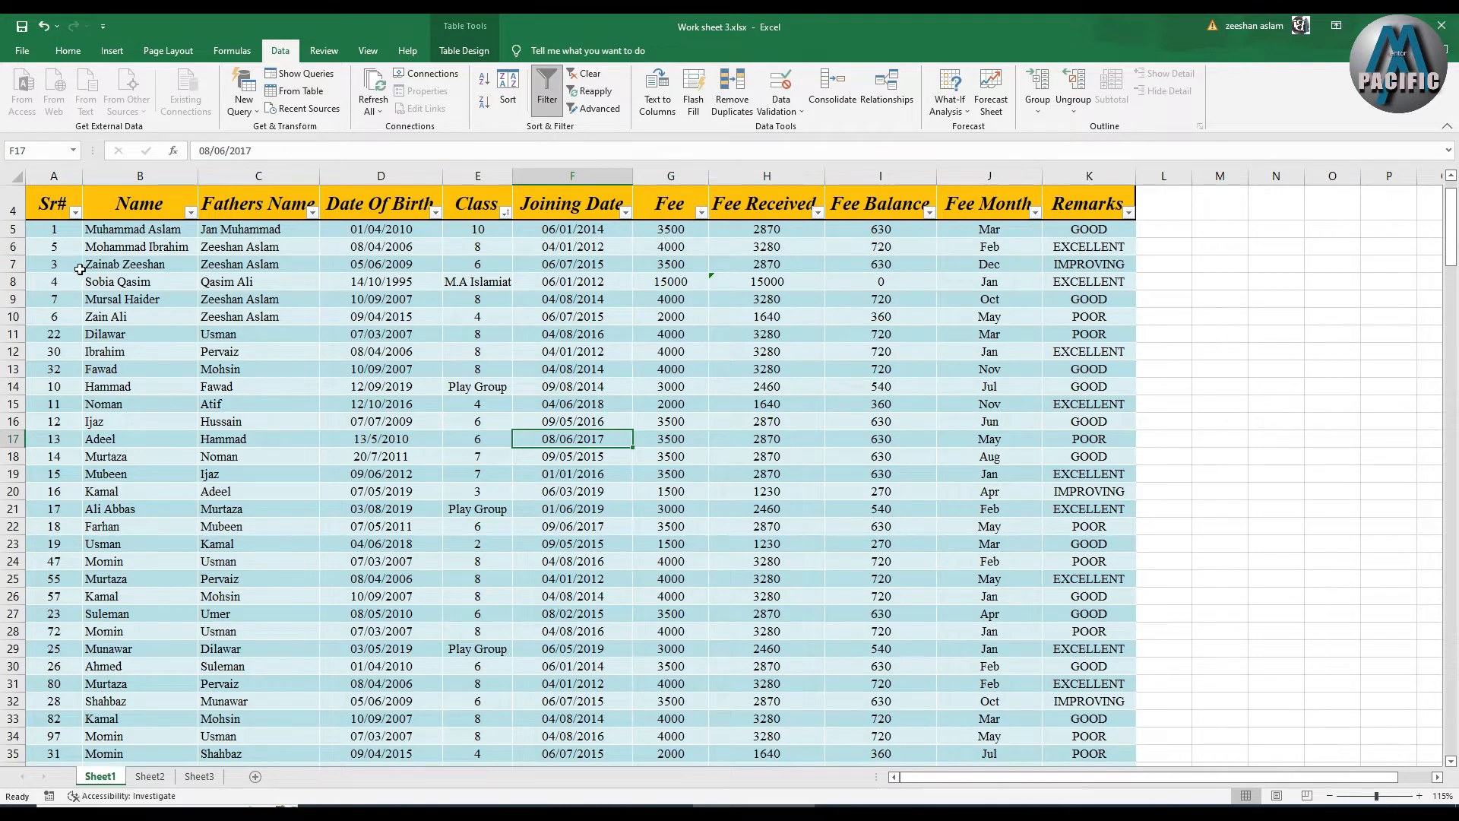
pyautogui.moveTo(14, 229); pyautogui.dragTo(14, 528)
pyautogui.click(8, 173)
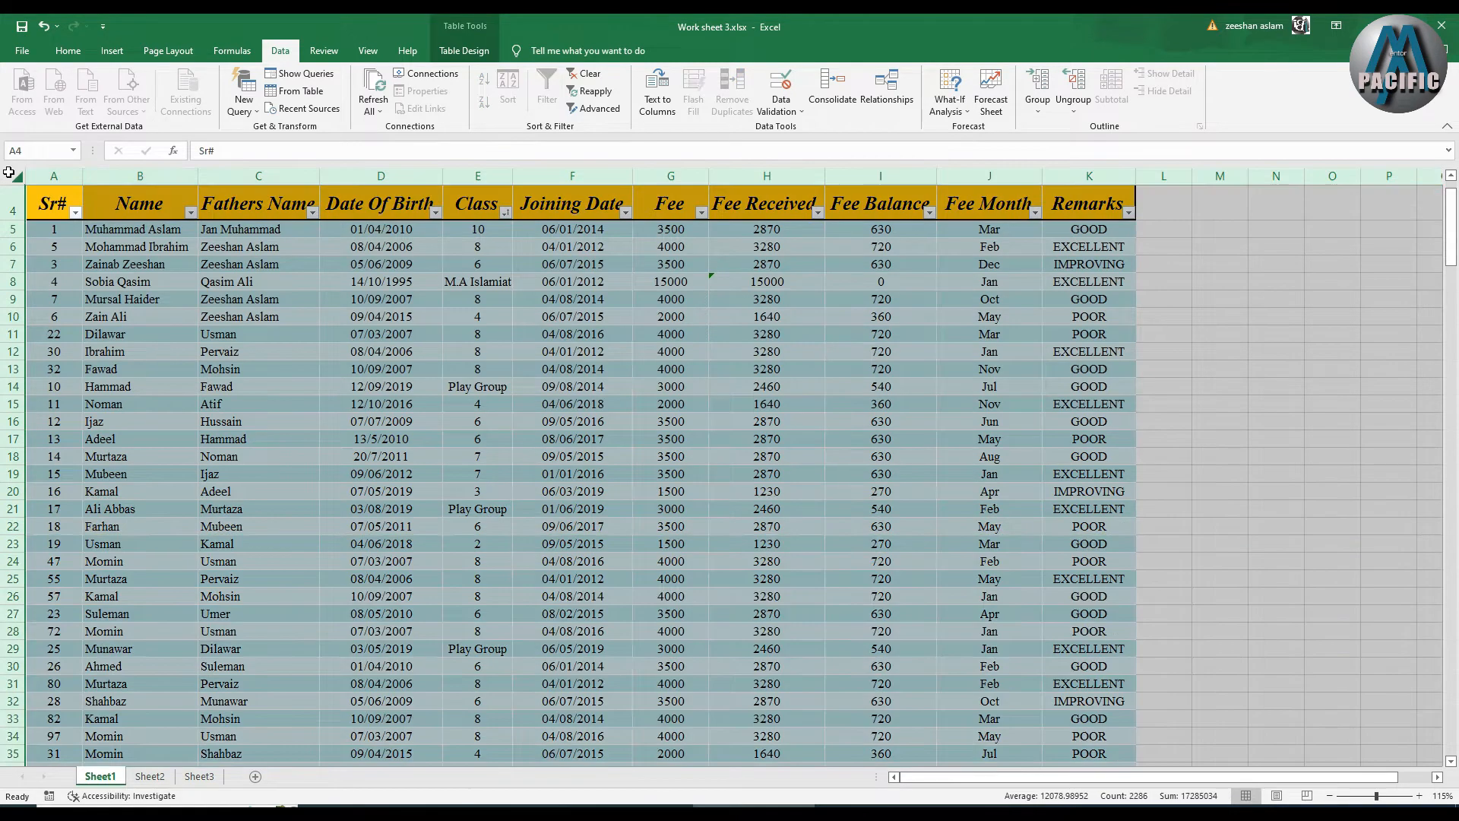
pyautogui.click(670, 386)
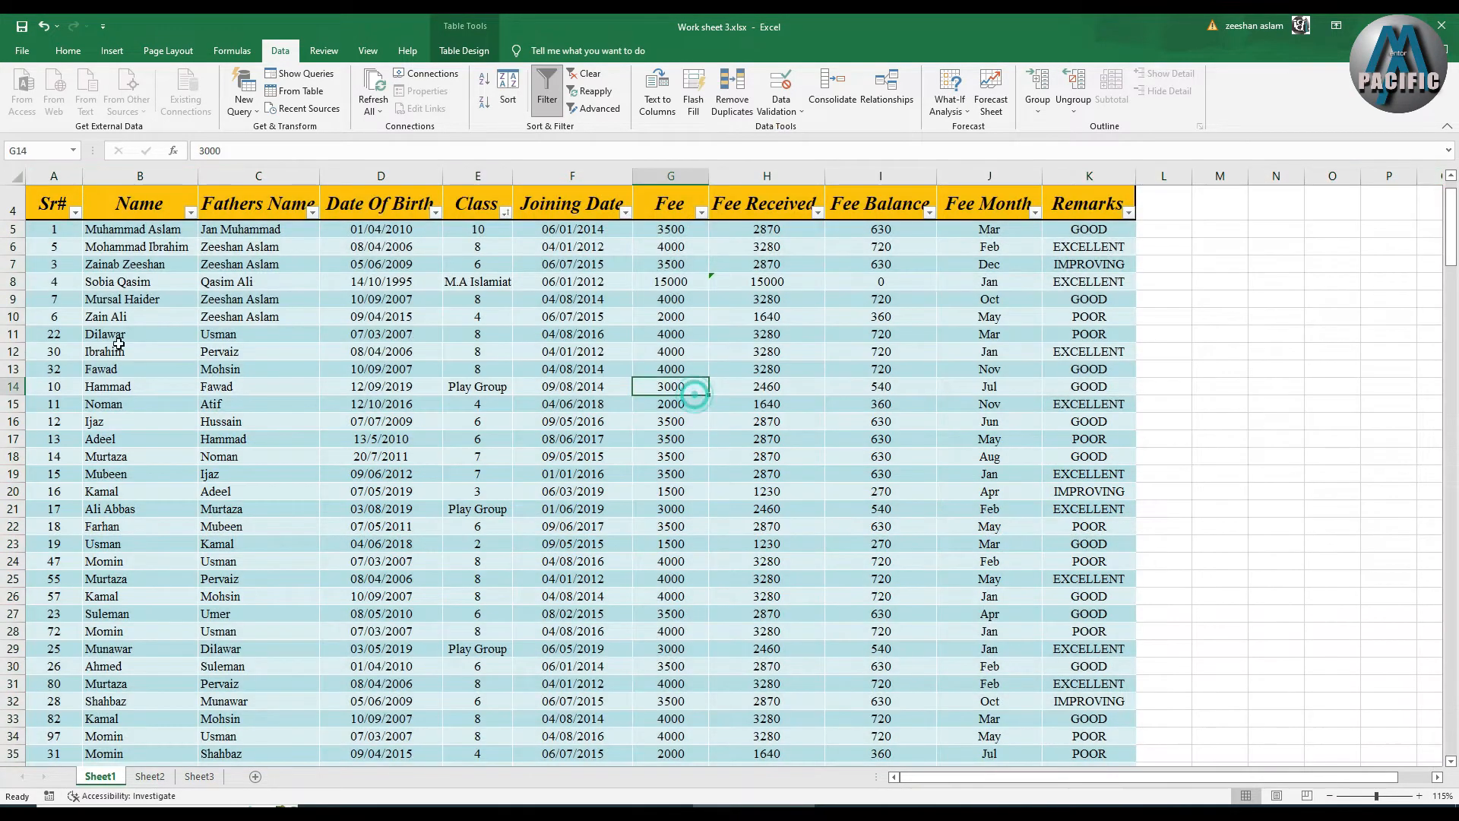
pyautogui.moveTo(21, 235); pyautogui.dragTo(53, 755)
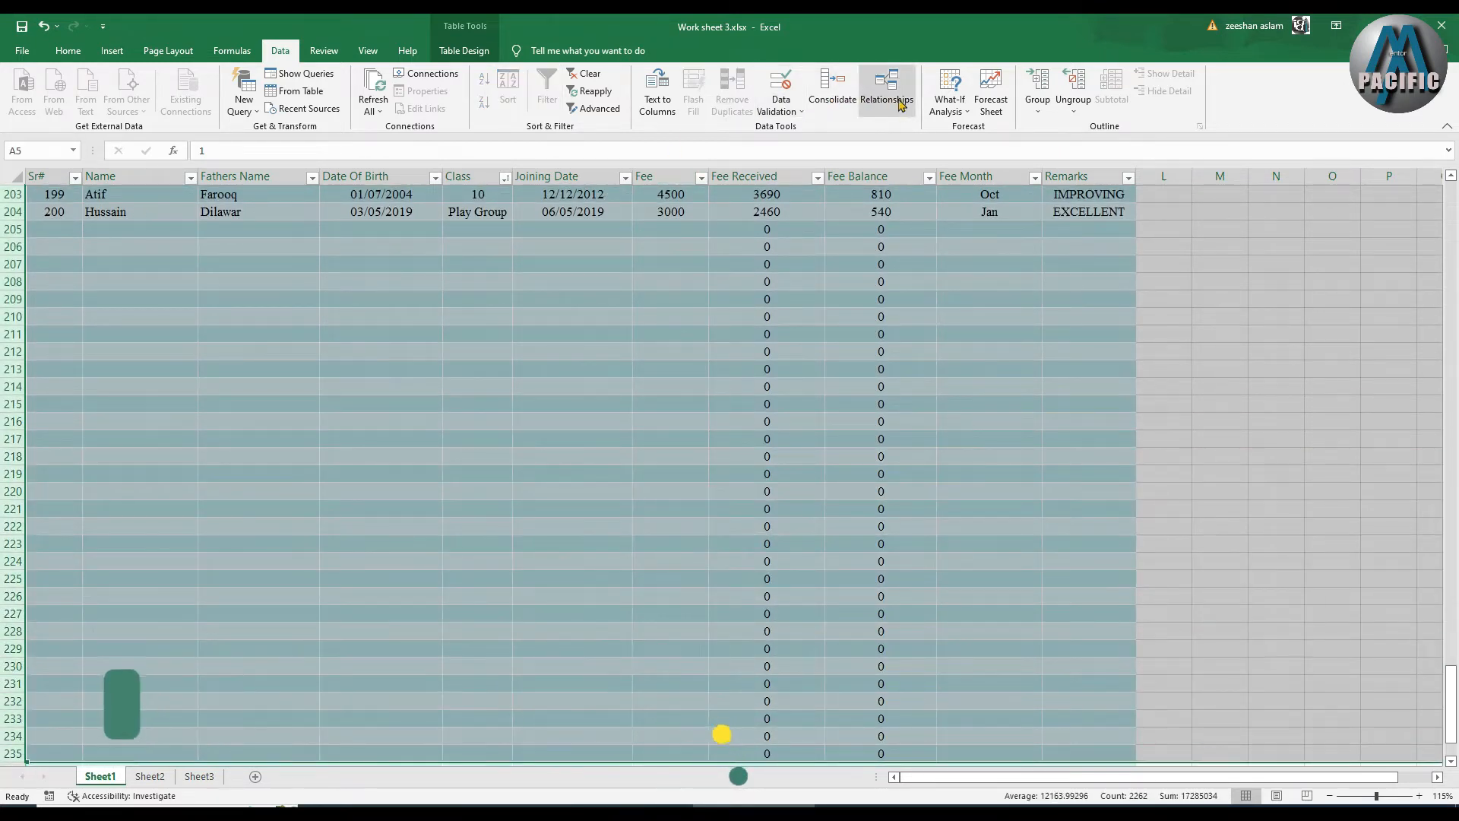
pyautogui.scroll(10, 358, 370)
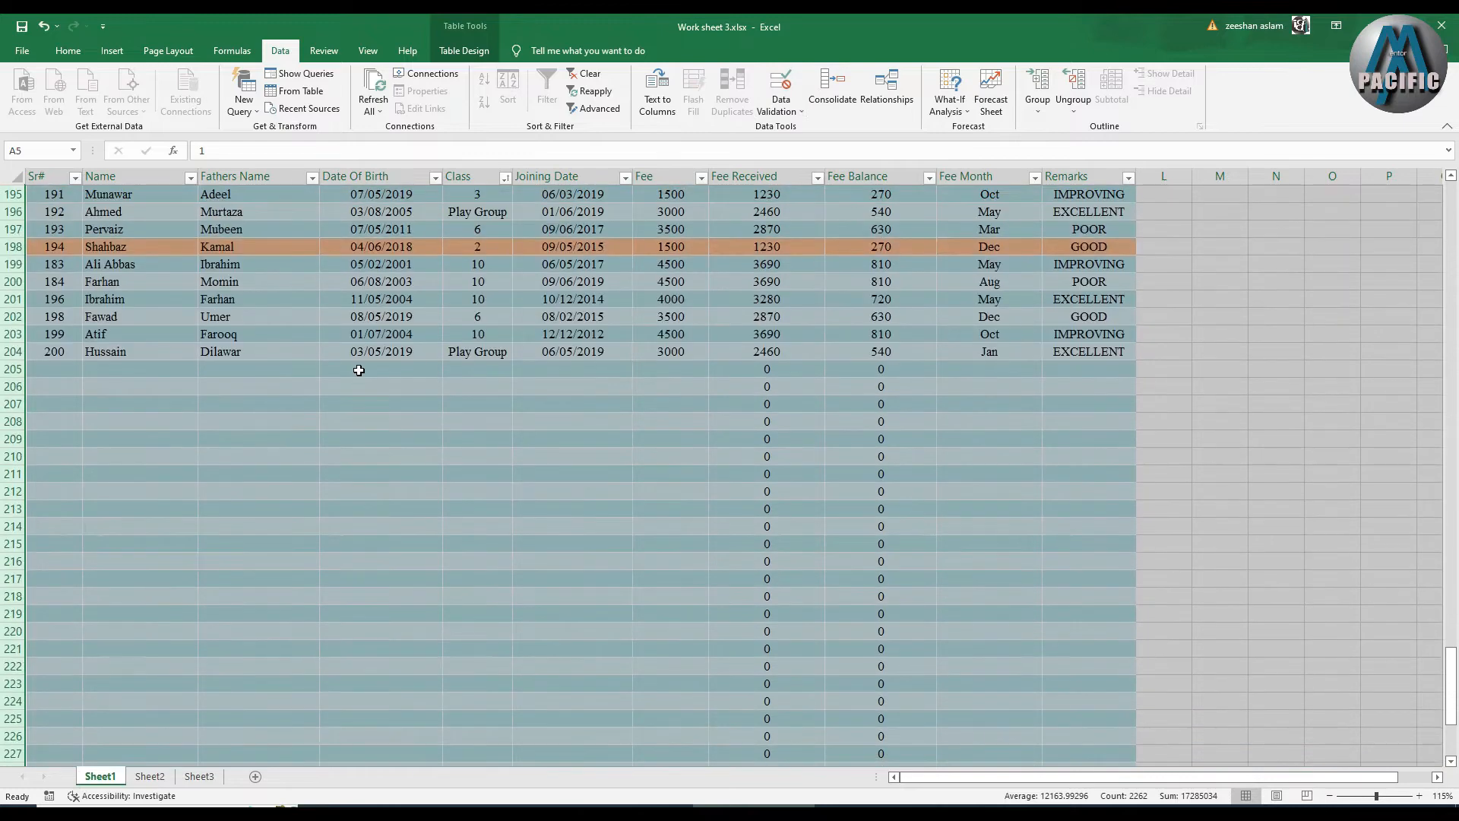
pyautogui.scroll(2, 357, 370)
pyautogui.click(104, 316)
pyautogui.scroll(7, 105, 316)
pyautogui.scroll(17, 105, 316)
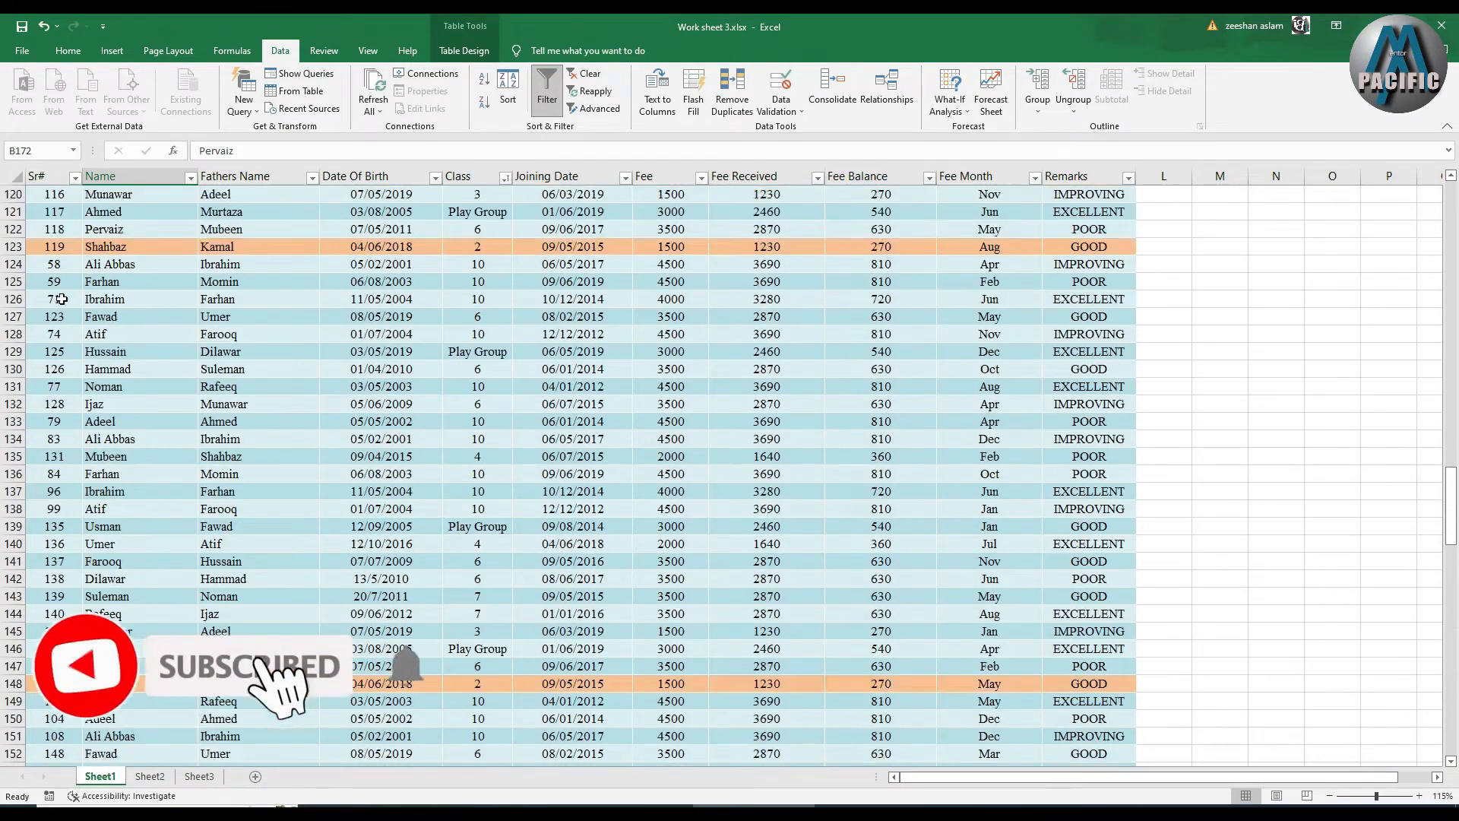
pyautogui.scroll(7, 14, 282)
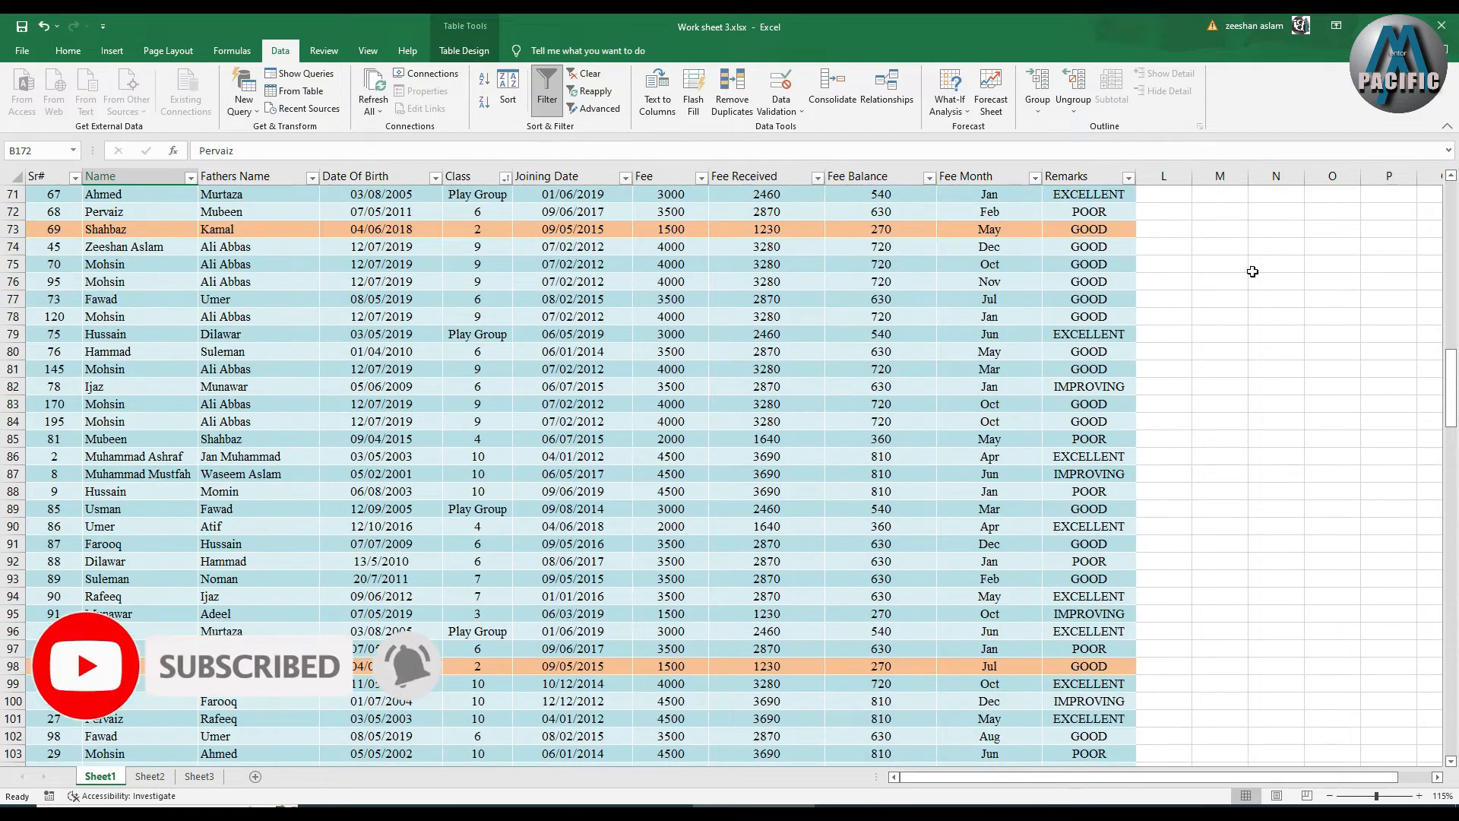
pyautogui.click(1449, 413)
pyautogui.moveTo(1449, 411); pyautogui.dragTo(1449, 378)
pyautogui.scroll(3, 150, 414)
pyautogui.moveTo(14, 195); pyautogui.dragTo(14, 617)
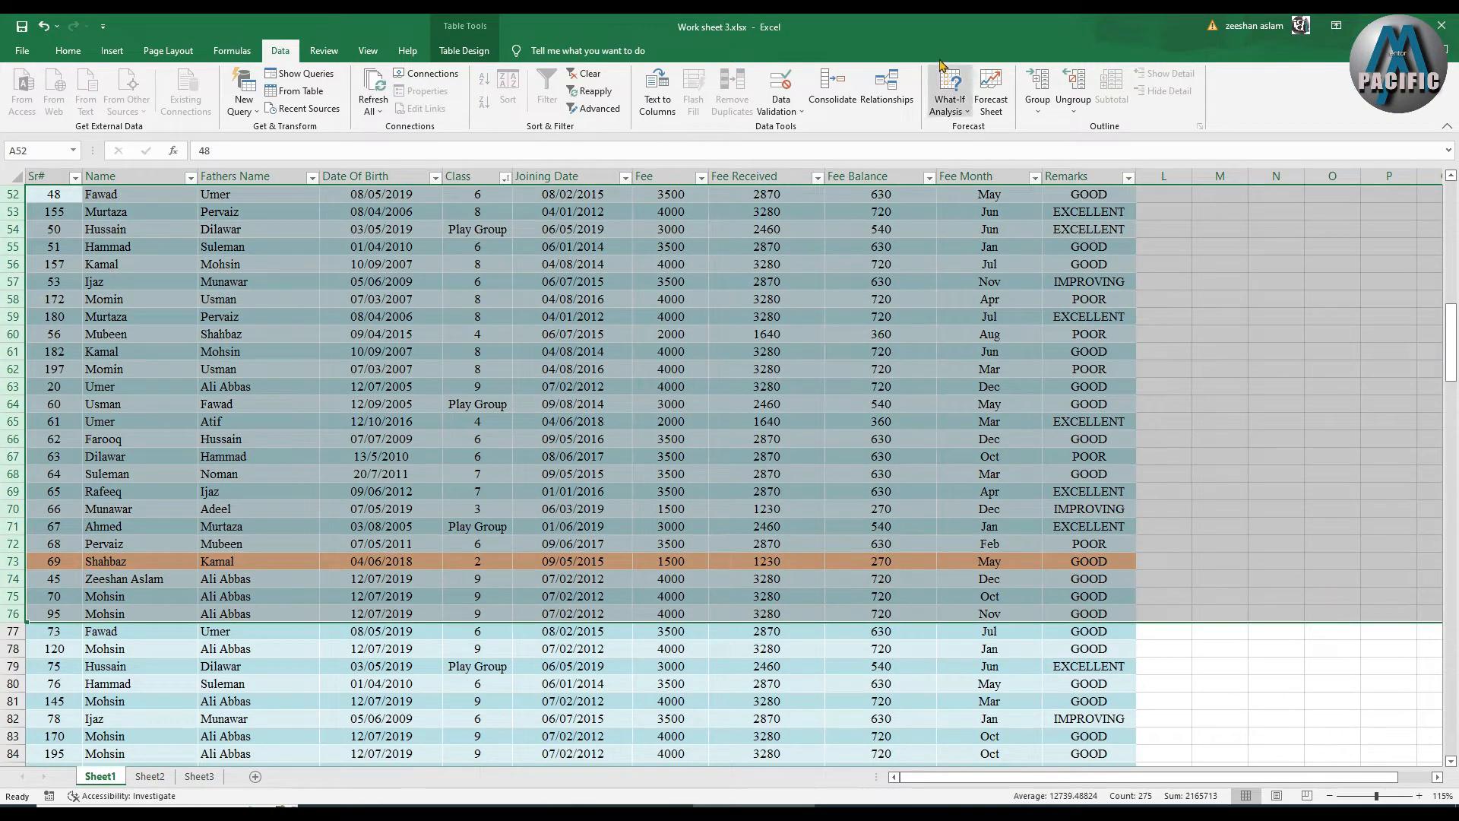
pyautogui.click(782, 324)
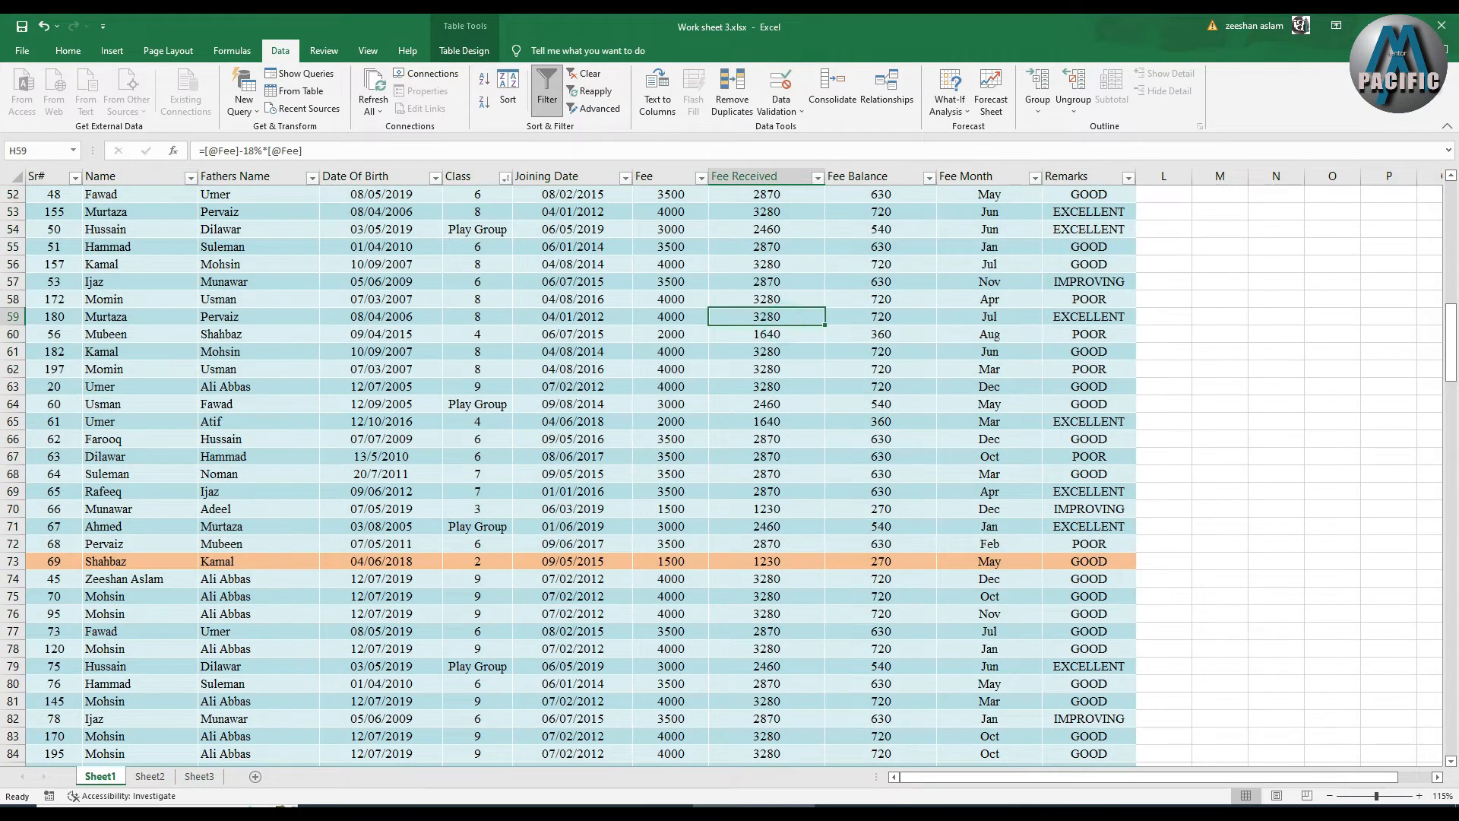
# Start Remove Duplicates on the student records and exclude Sr#, Fathers Name, Date Of Birth, Class and Joining Date from the comparison
pyautogui.moveTo(51, 196); pyautogui.dragTo(1052, 694)
pyautogui.click(709, 112)
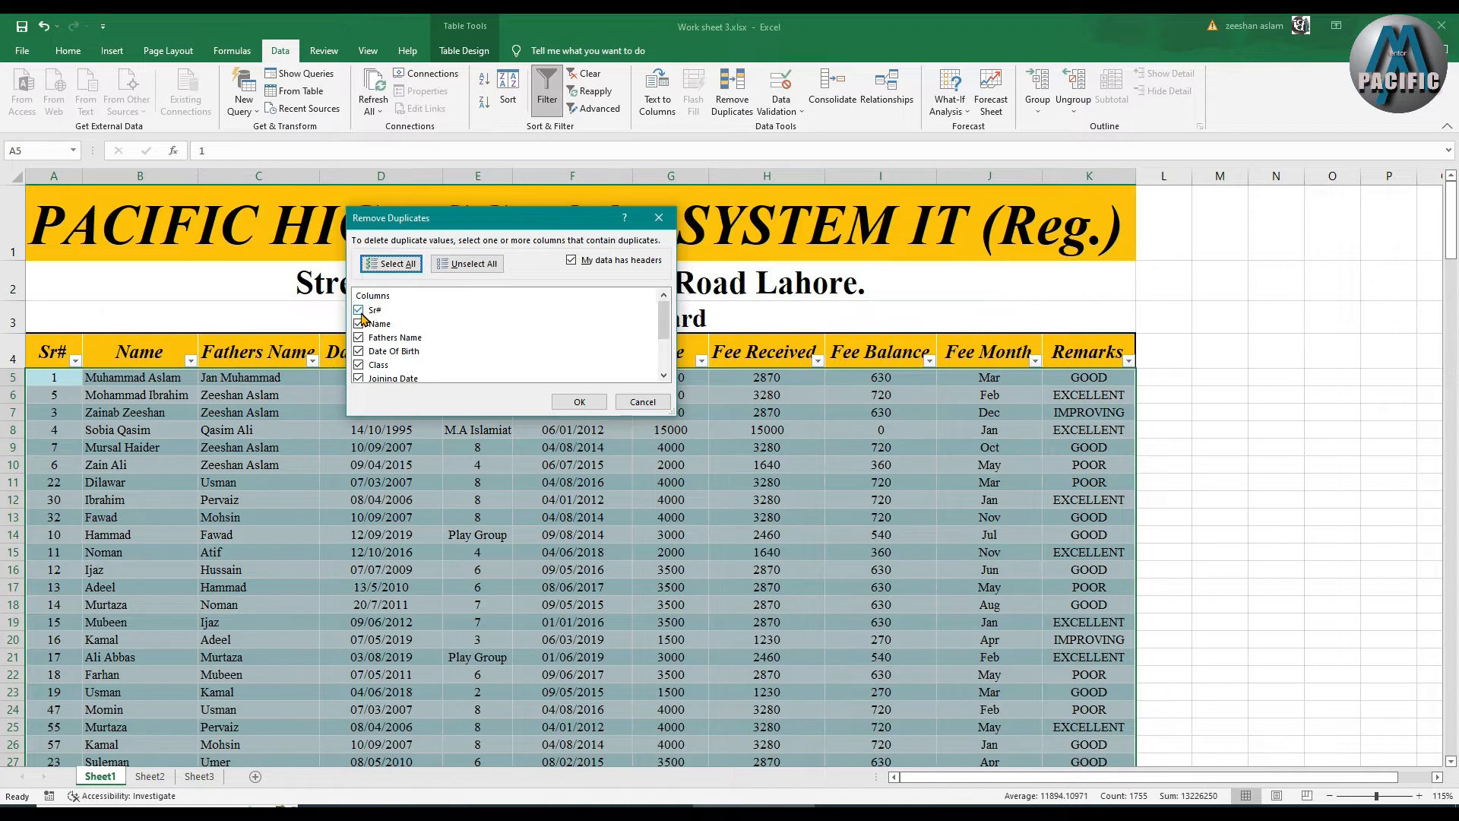
pyautogui.click(360, 313)
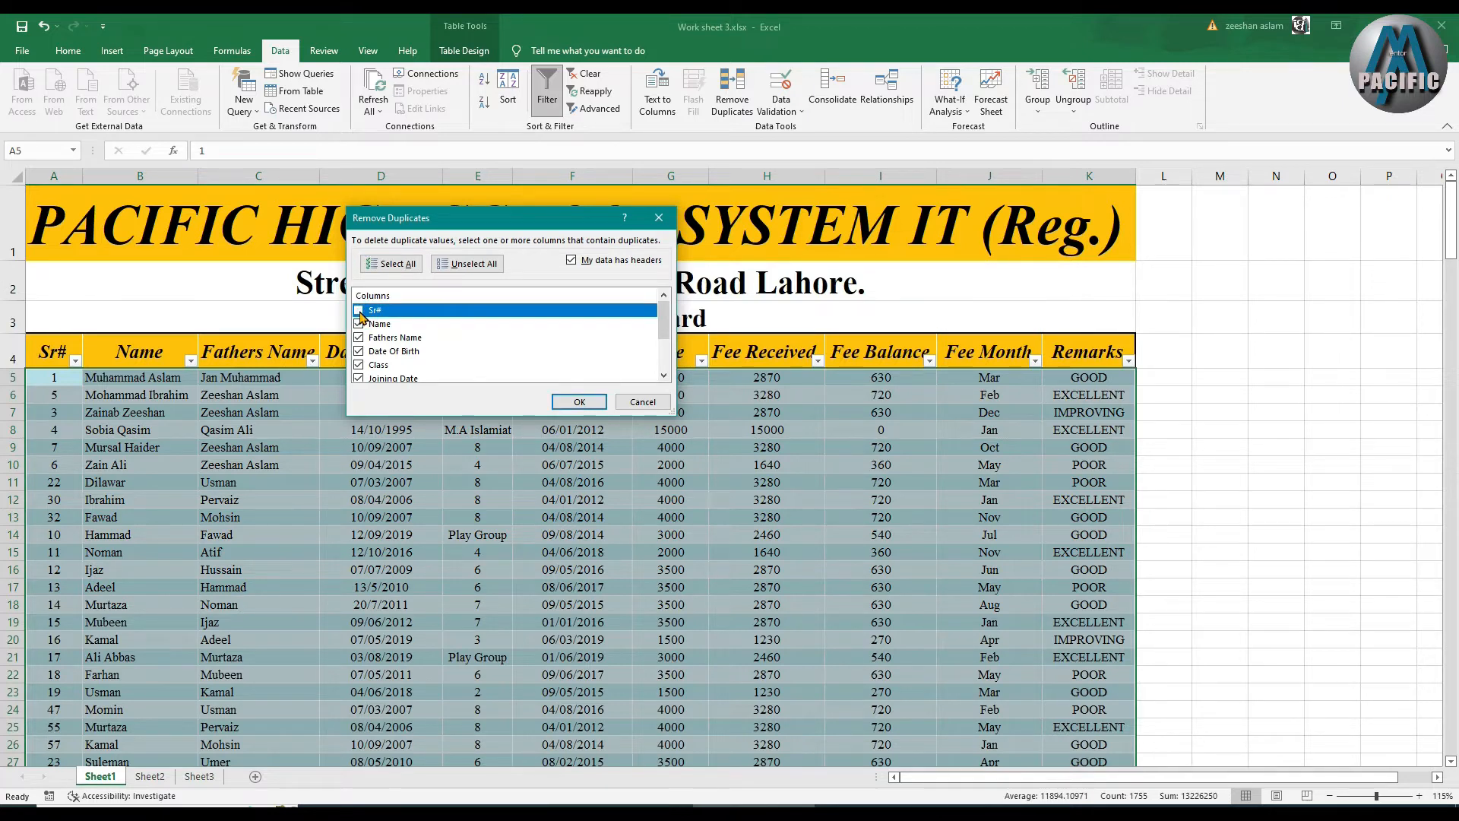
pyautogui.click(358, 338)
pyautogui.click(359, 310)
pyautogui.click(364, 353)
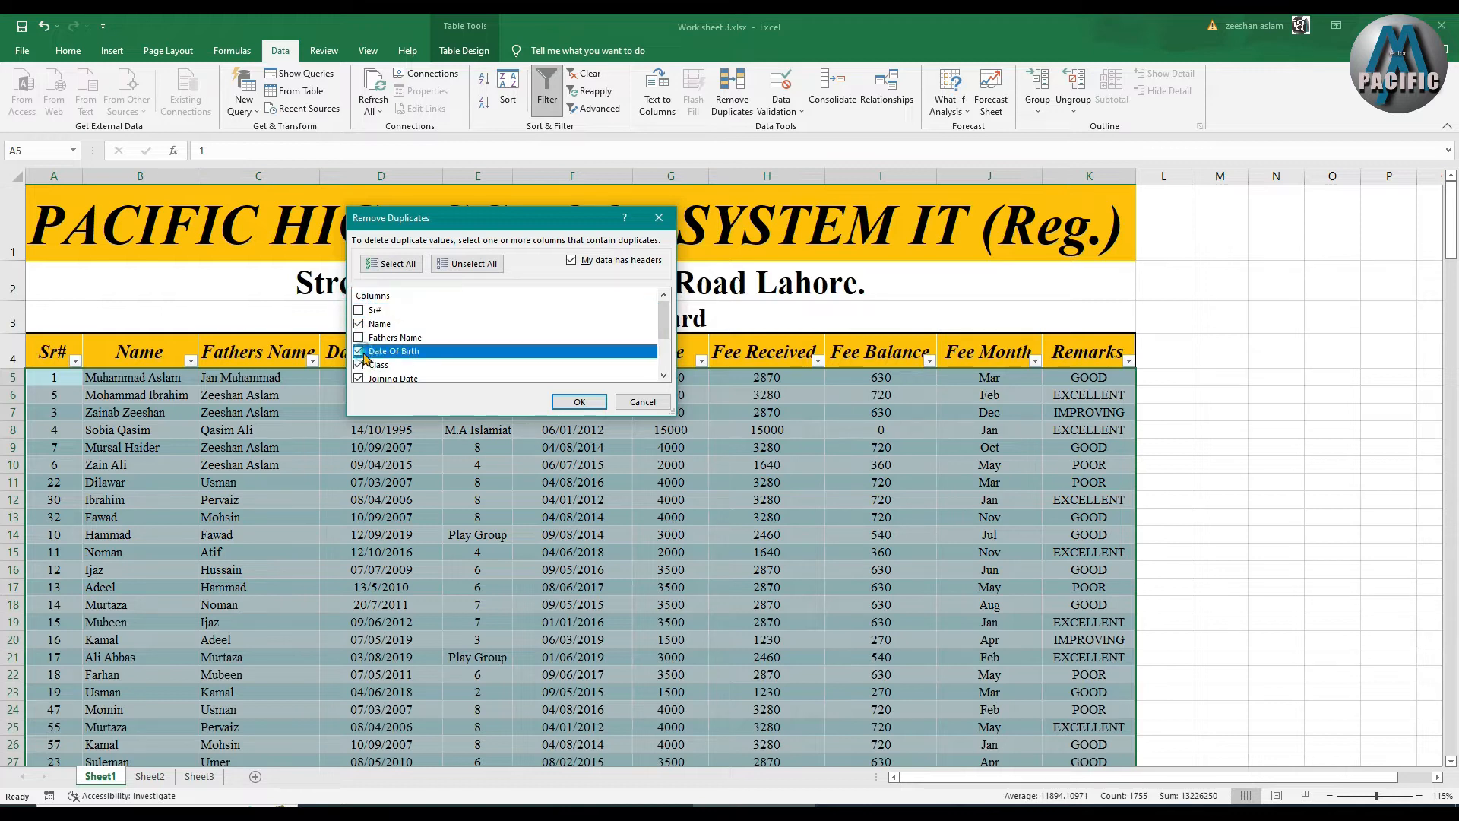
pyautogui.click(359, 351)
pyautogui.click(358, 364)
pyautogui.click(359, 377)
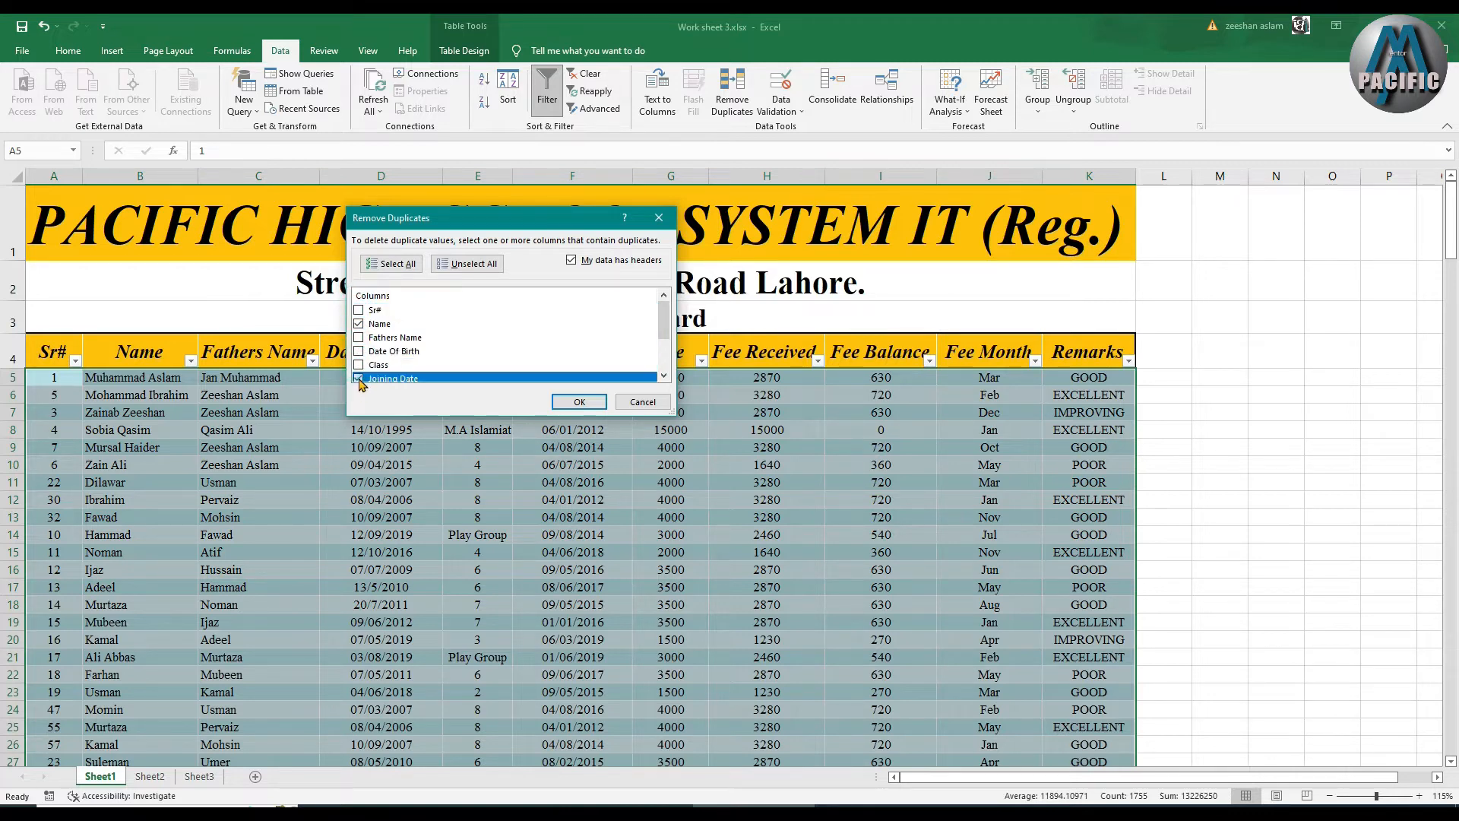
# Exclude Fee, Fee Received, Fee Balance, Fee Month and Remarks from the duplicate comparison, and unselect all remaining columns
pyautogui.scroll(-1, 400, 342)
pyautogui.click(359, 343)
pyautogui.click(358, 357)
pyautogui.click(359, 371)
pyautogui.scroll(-1, 363, 378)
pyautogui.click(359, 362)
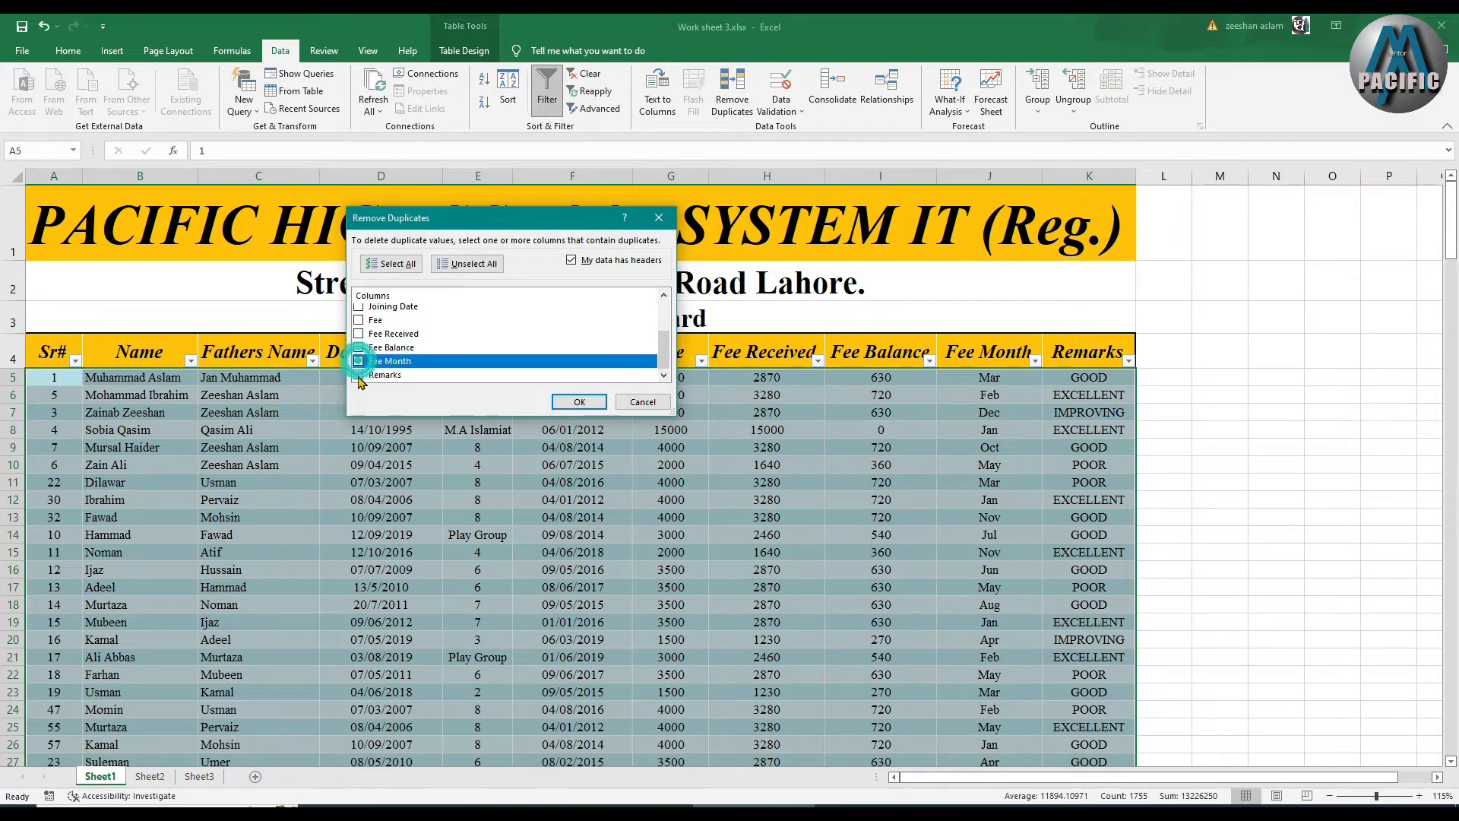
pyautogui.click(358, 374)
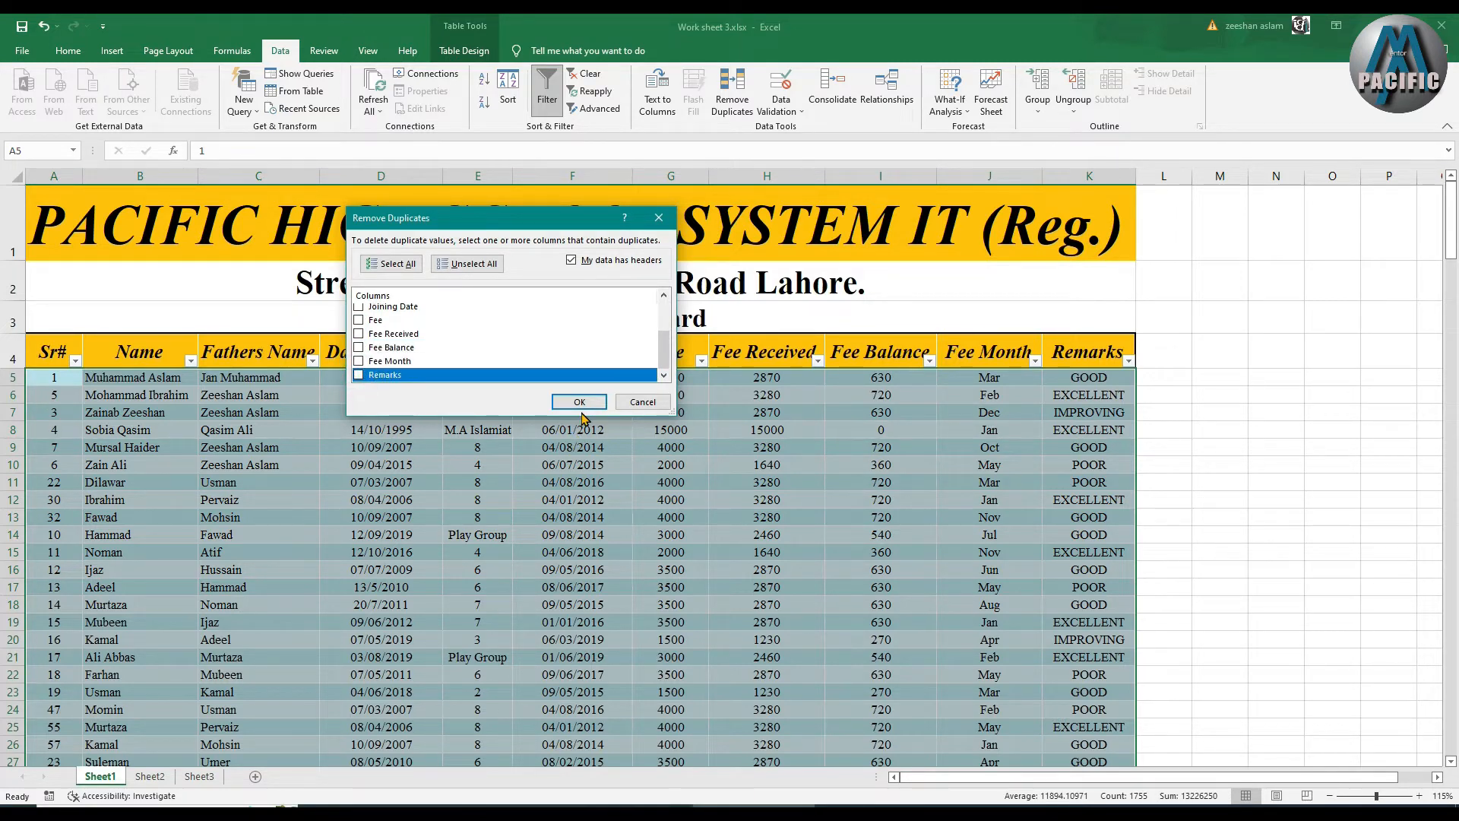
pyautogui.click(464, 265)
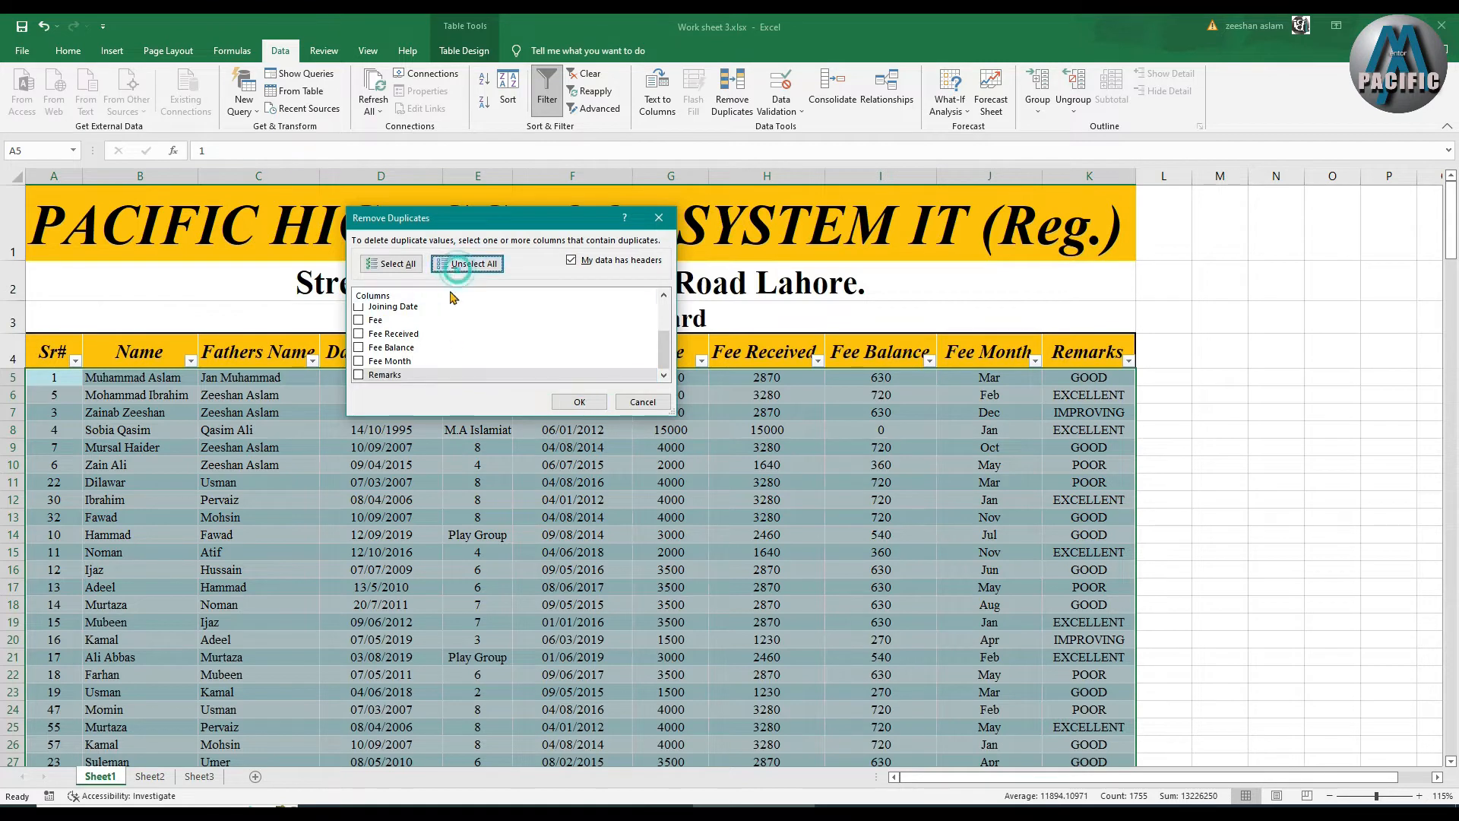
# Remove duplicate student records by comparing only the Name column, and look over the remaining rows
pyautogui.scroll(2, 471, 361)
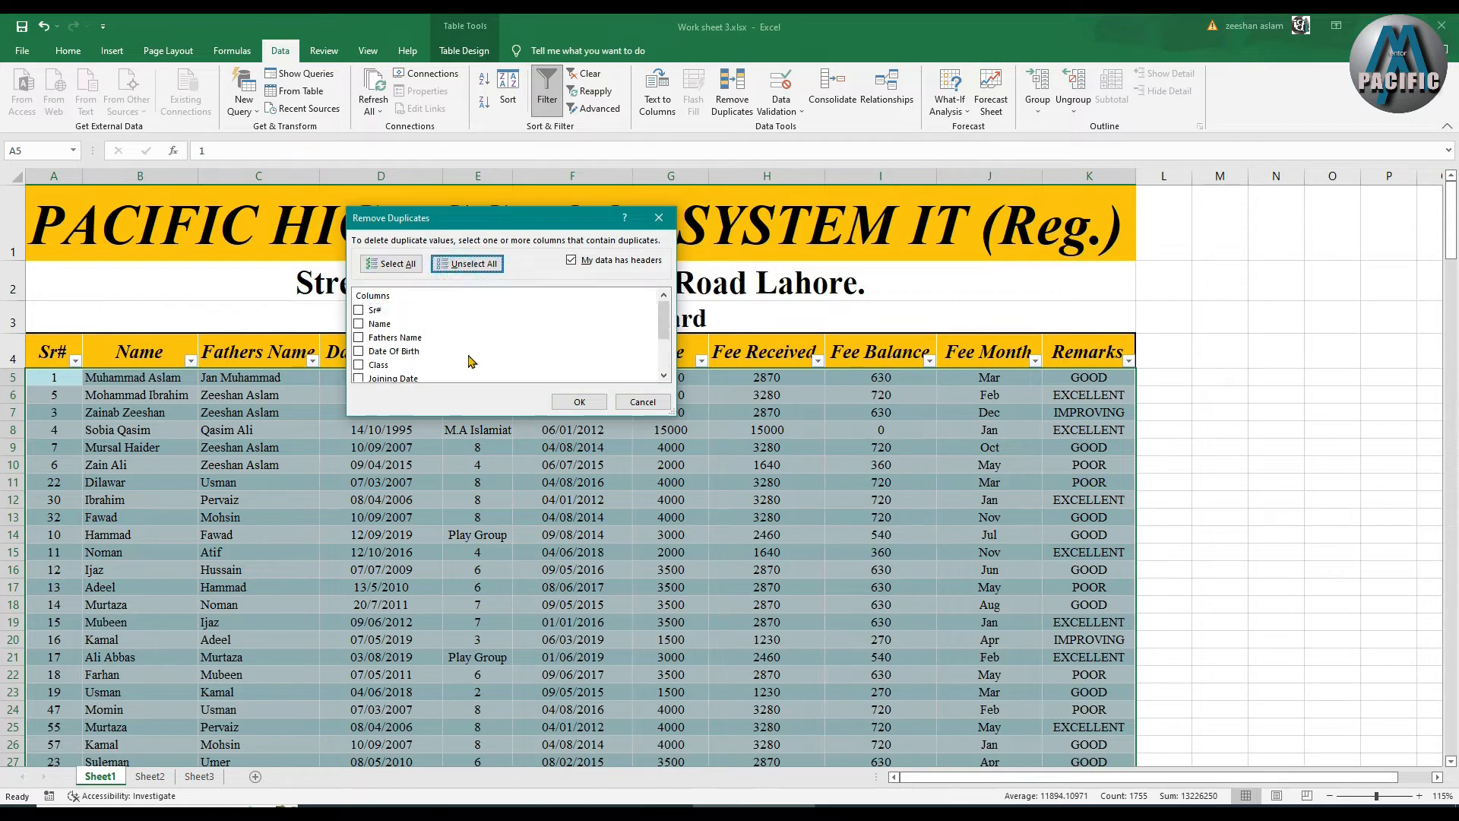
pyautogui.click(360, 324)
pyautogui.click(584, 402)
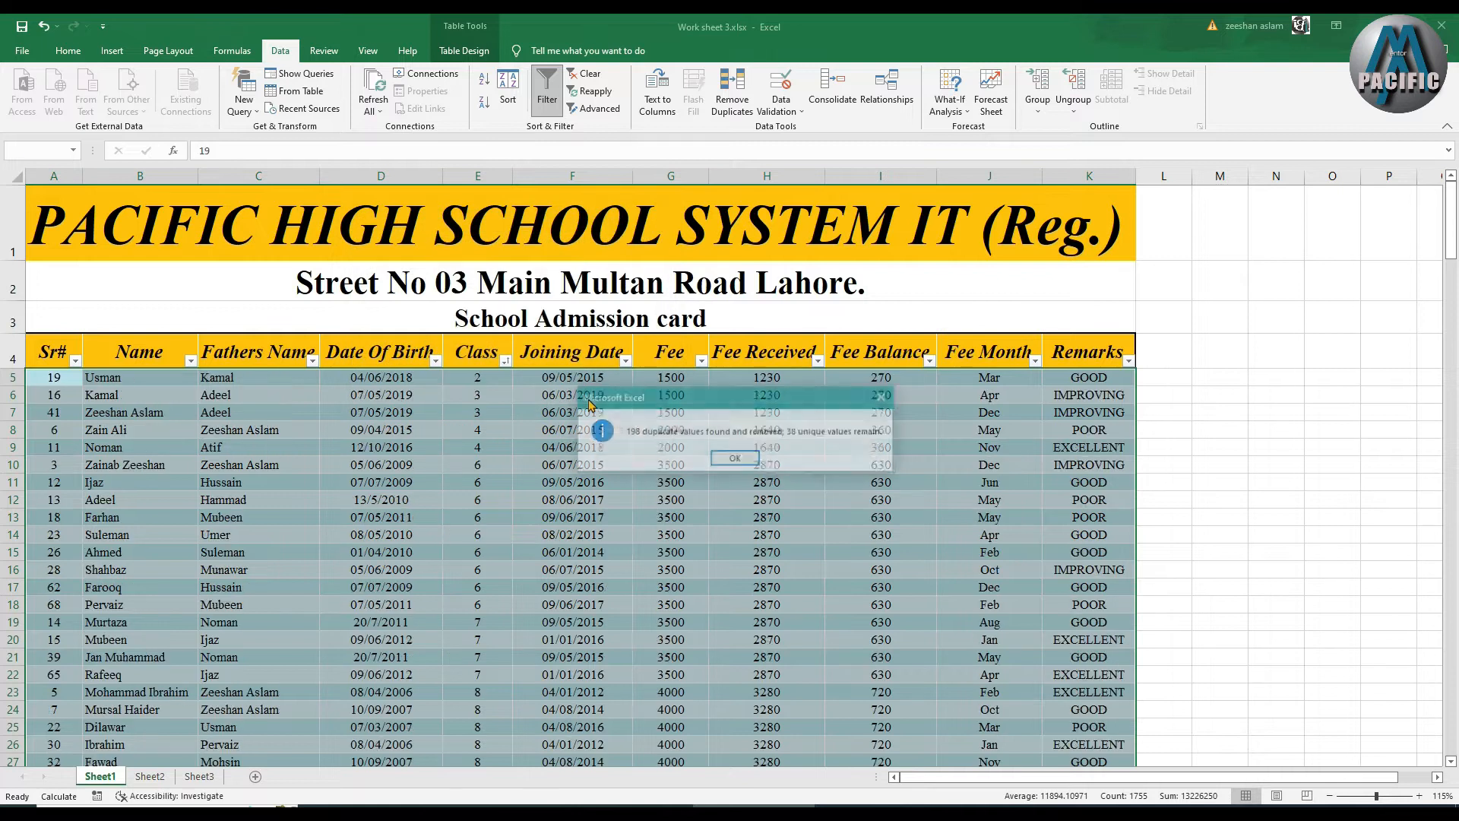
pyautogui.click(735, 459)
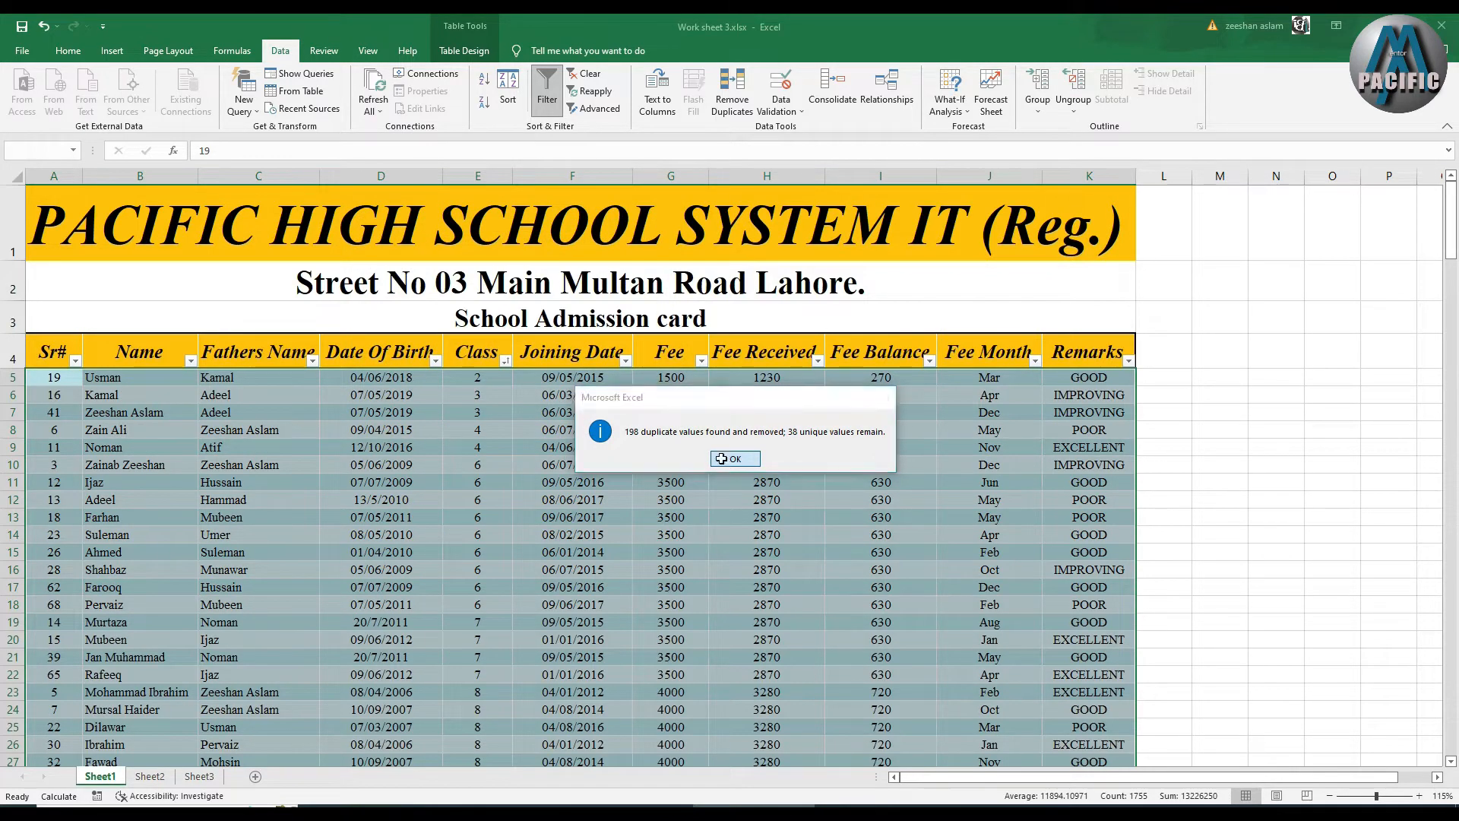
pyautogui.scroll(-2, 440, 511)
pyautogui.scroll(3, 440, 507)
pyautogui.scroll(11, 440, 508)
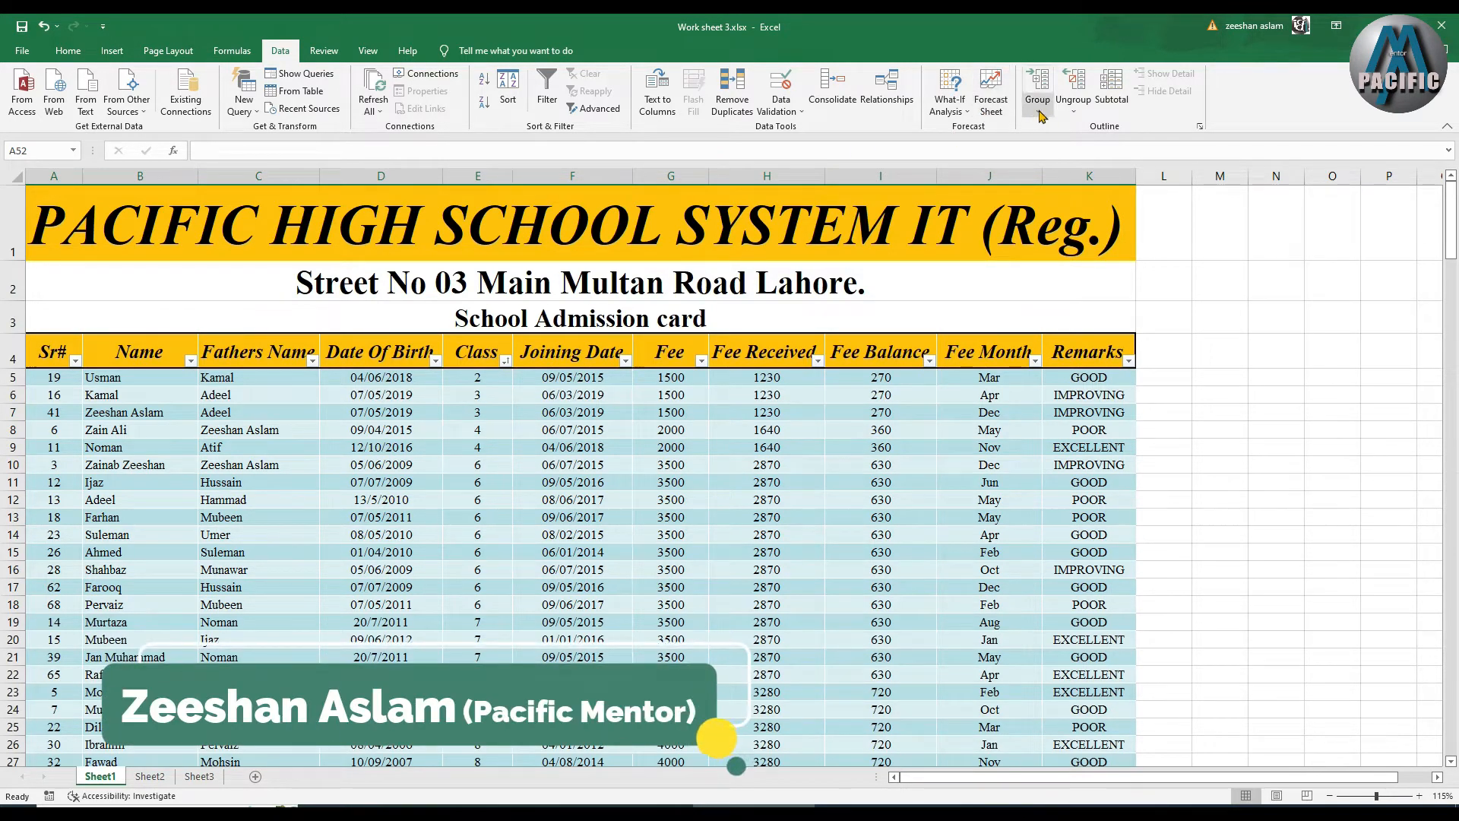
# Try a Decimal data validation rule on the empty cells from row 52 down, and abandon it without entering limits
pyautogui.click(801, 113)
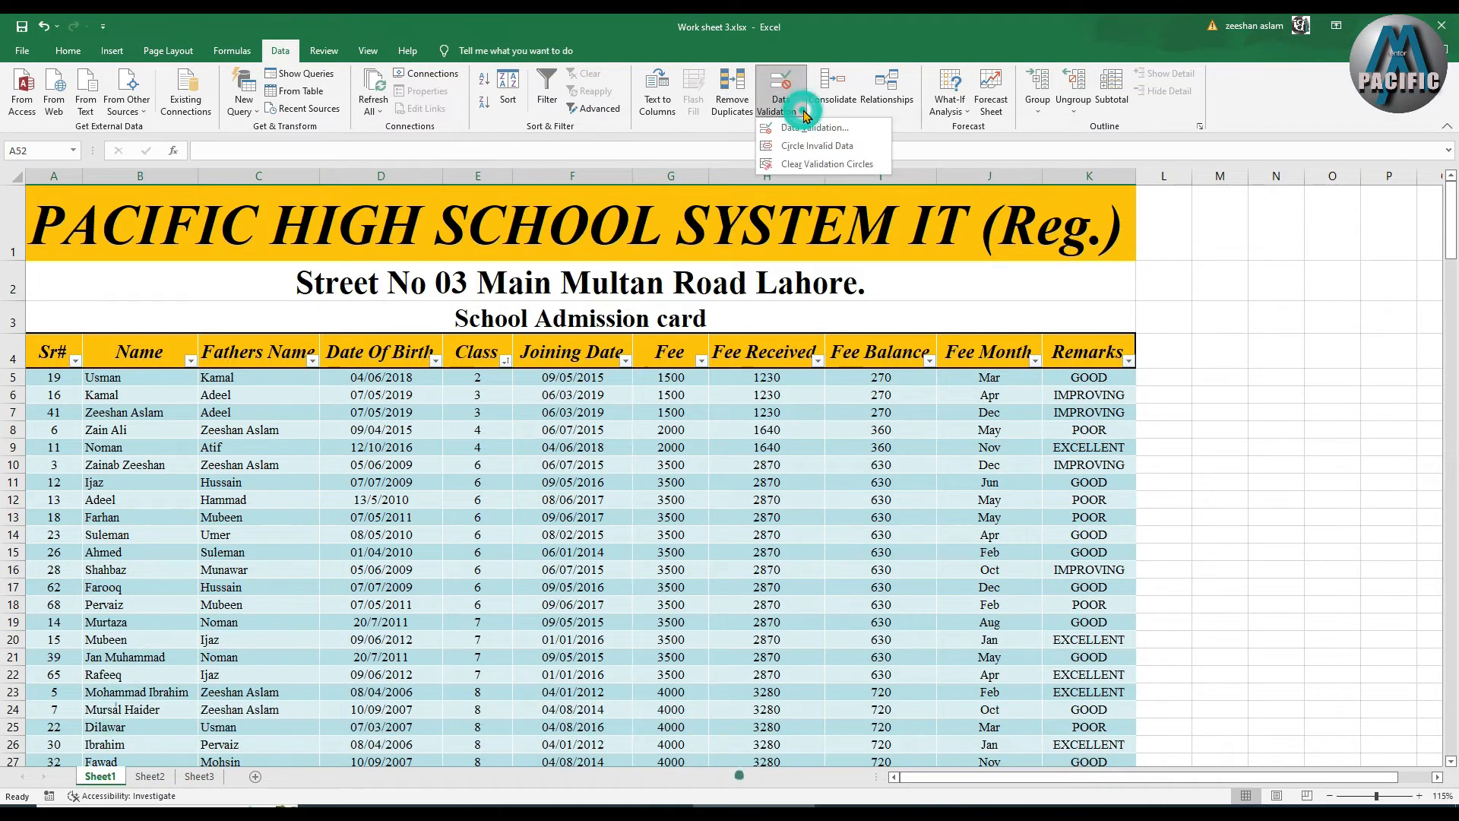
pyautogui.click(825, 141)
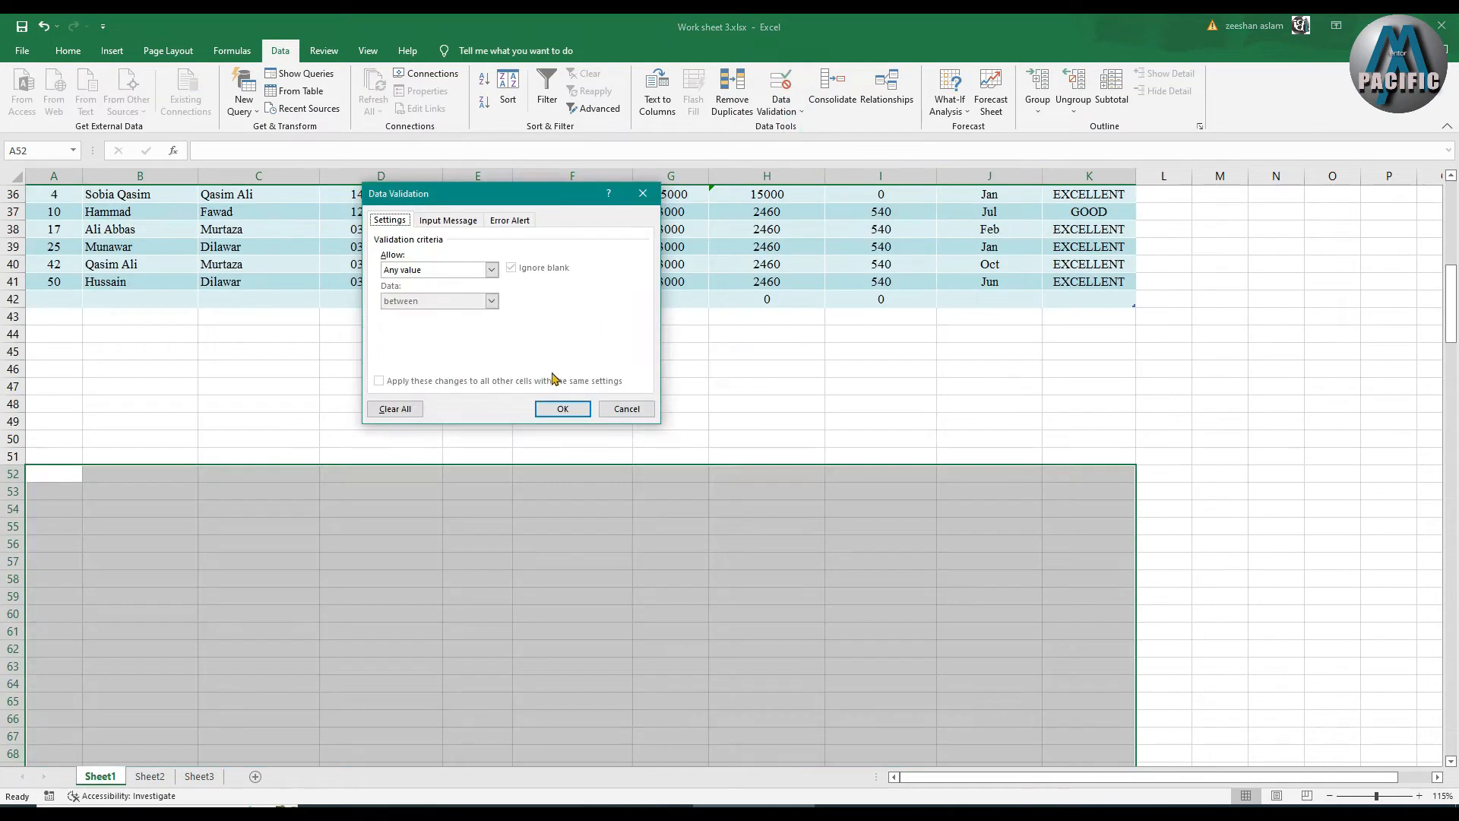
pyautogui.click(456, 270)
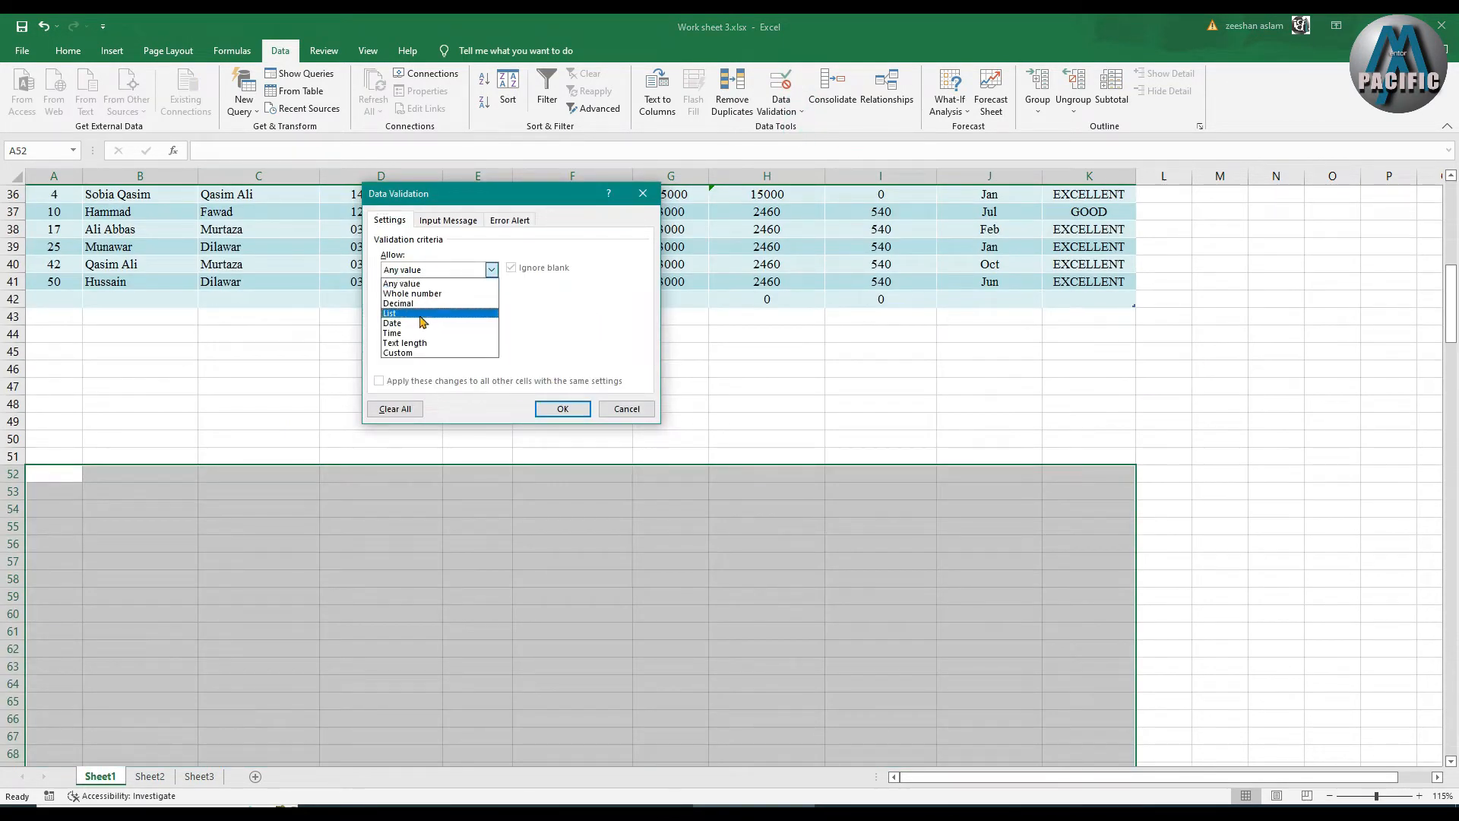
pyautogui.click(475, 307)
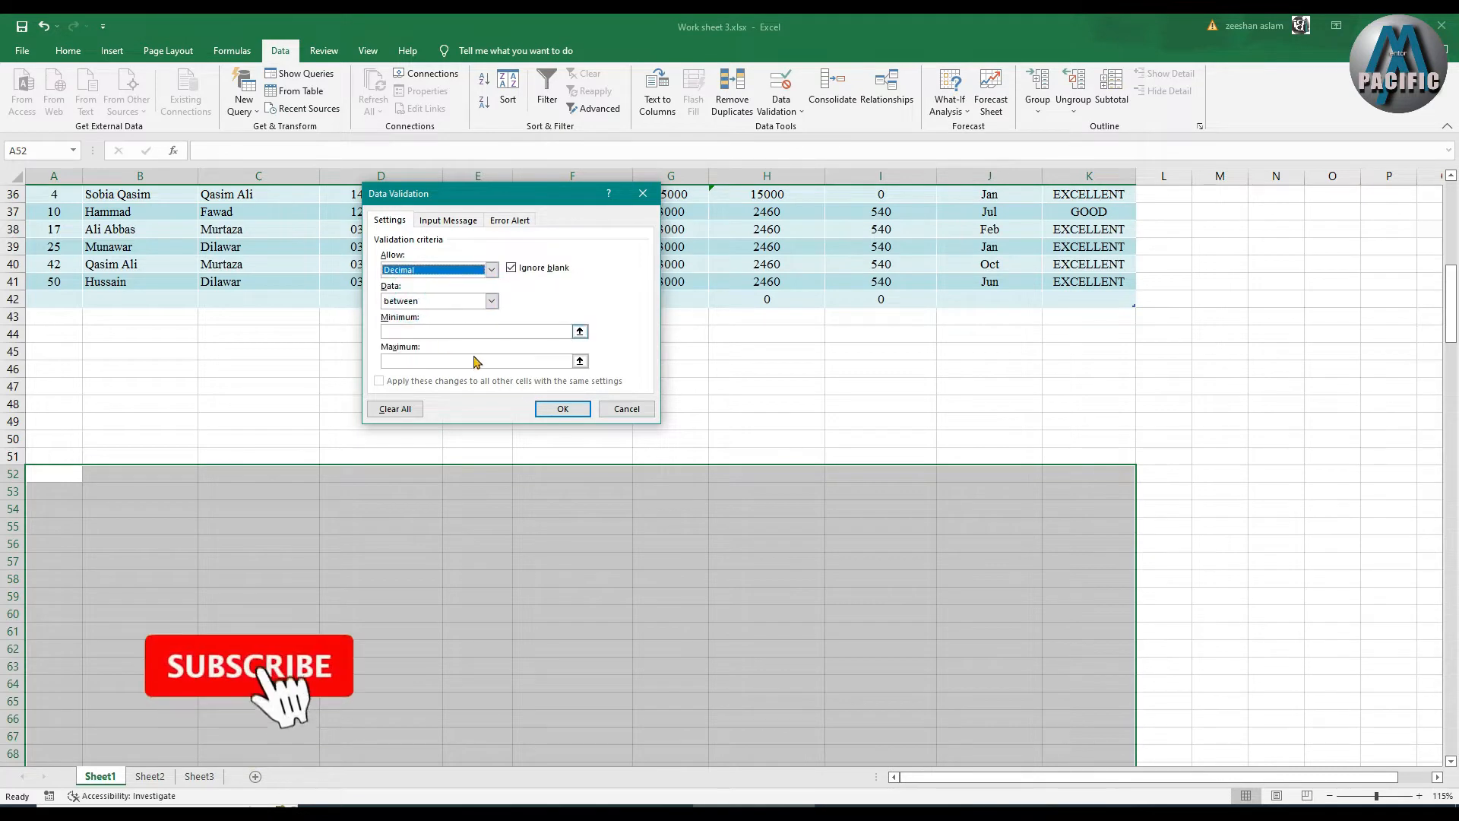
pyautogui.click(580, 332)
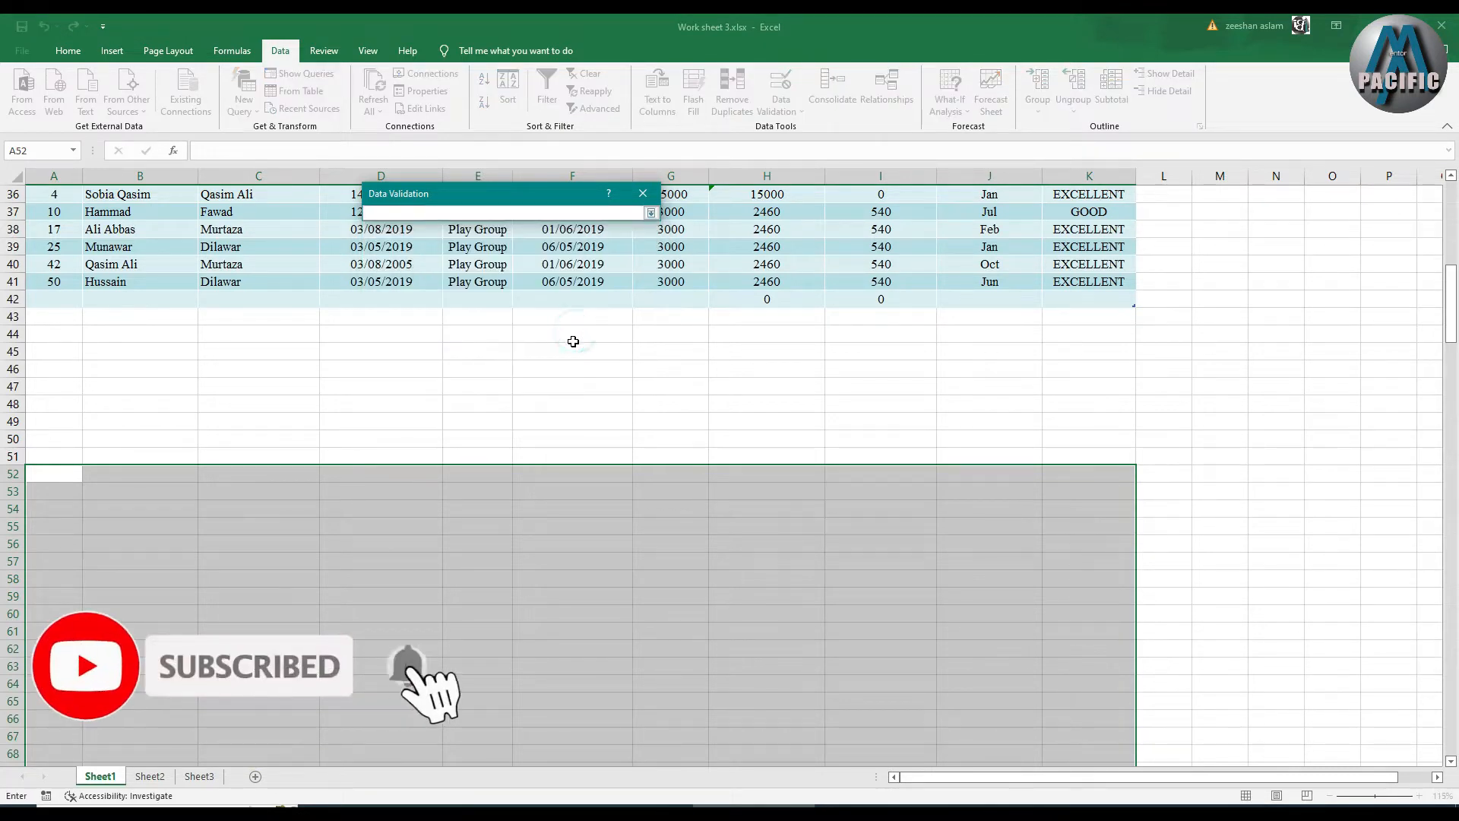
pyautogui.click(651, 213)
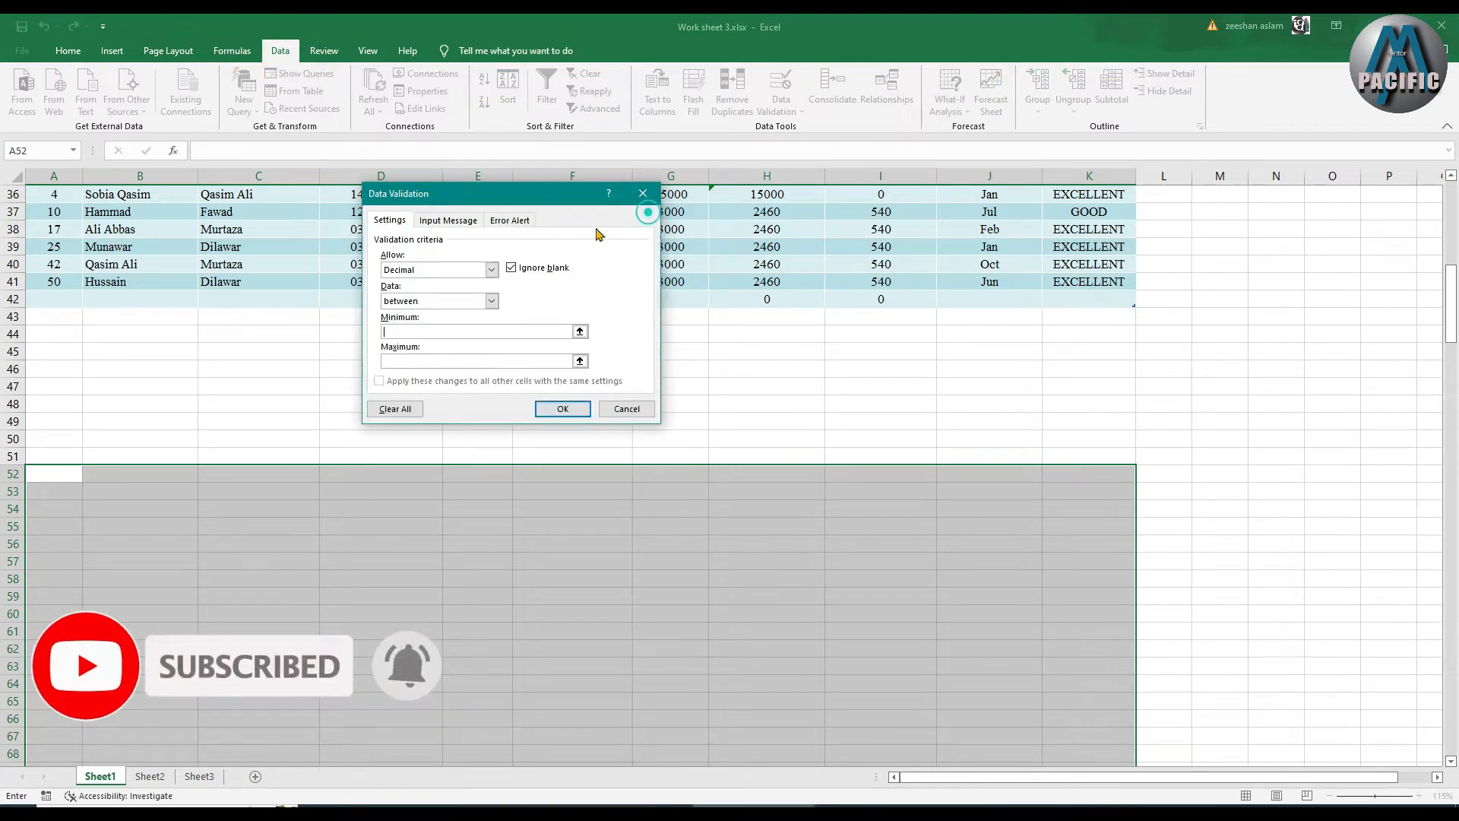
pyautogui.click(642, 193)
# Start a data validation rule for the records in A35:K41 that allows whole numbers
pyautogui.scroll(2, 240, 421)
pyautogui.moveTo(50, 301); pyautogui.dragTo(1057, 412)
pyautogui.click(780, 110)
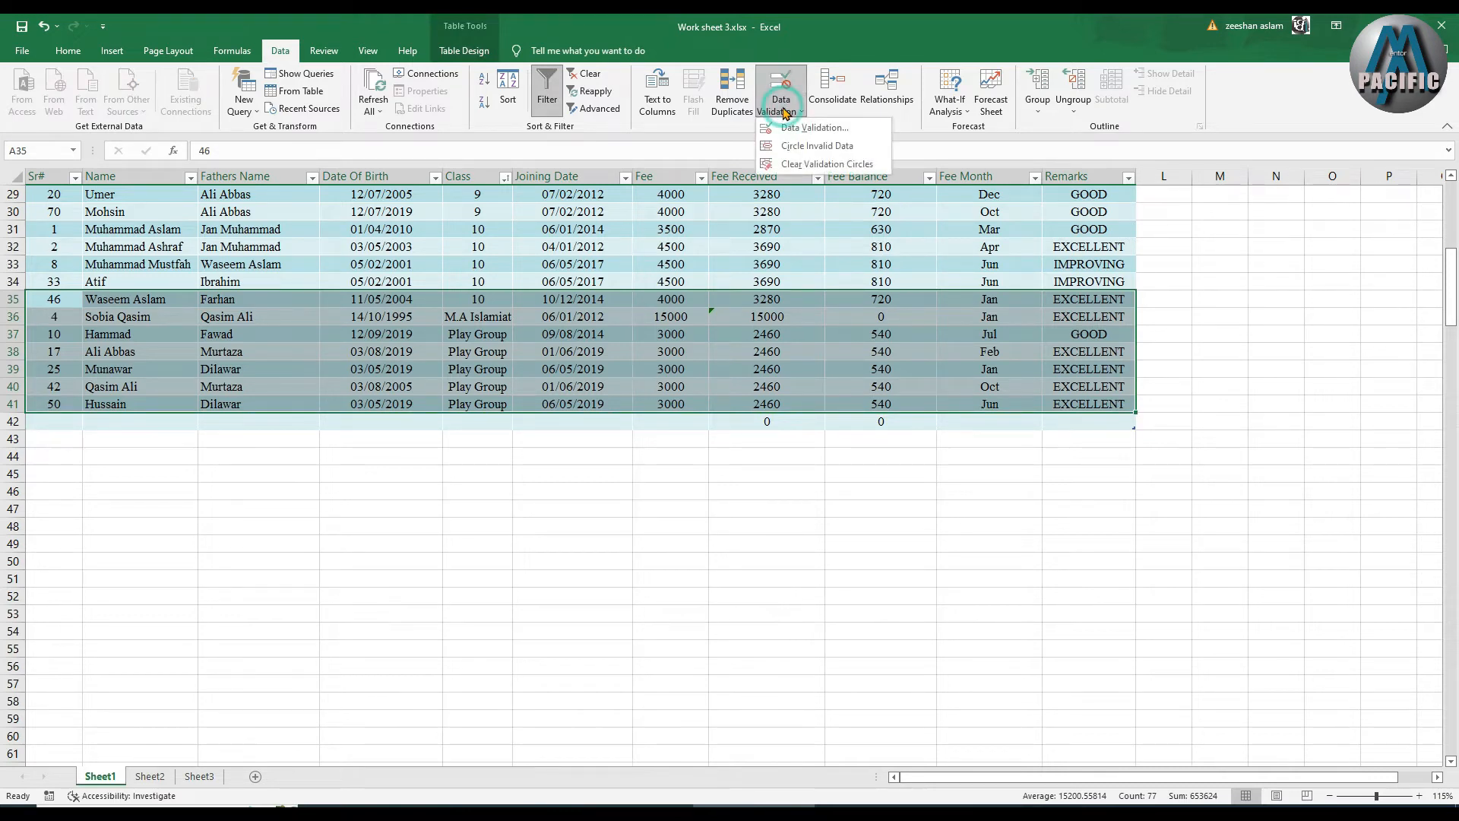
pyautogui.click(784, 130)
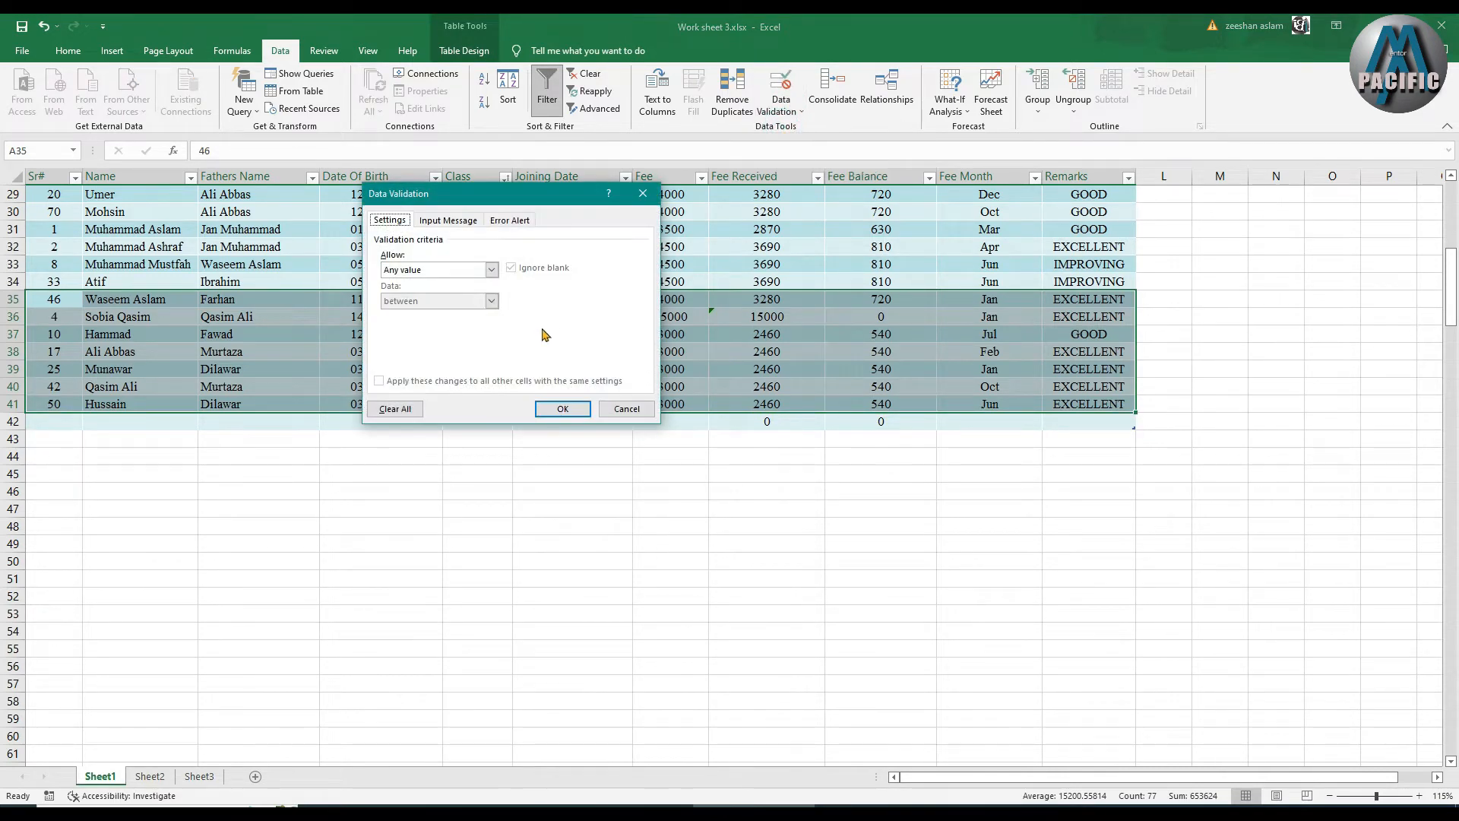
pyautogui.click(456, 271)
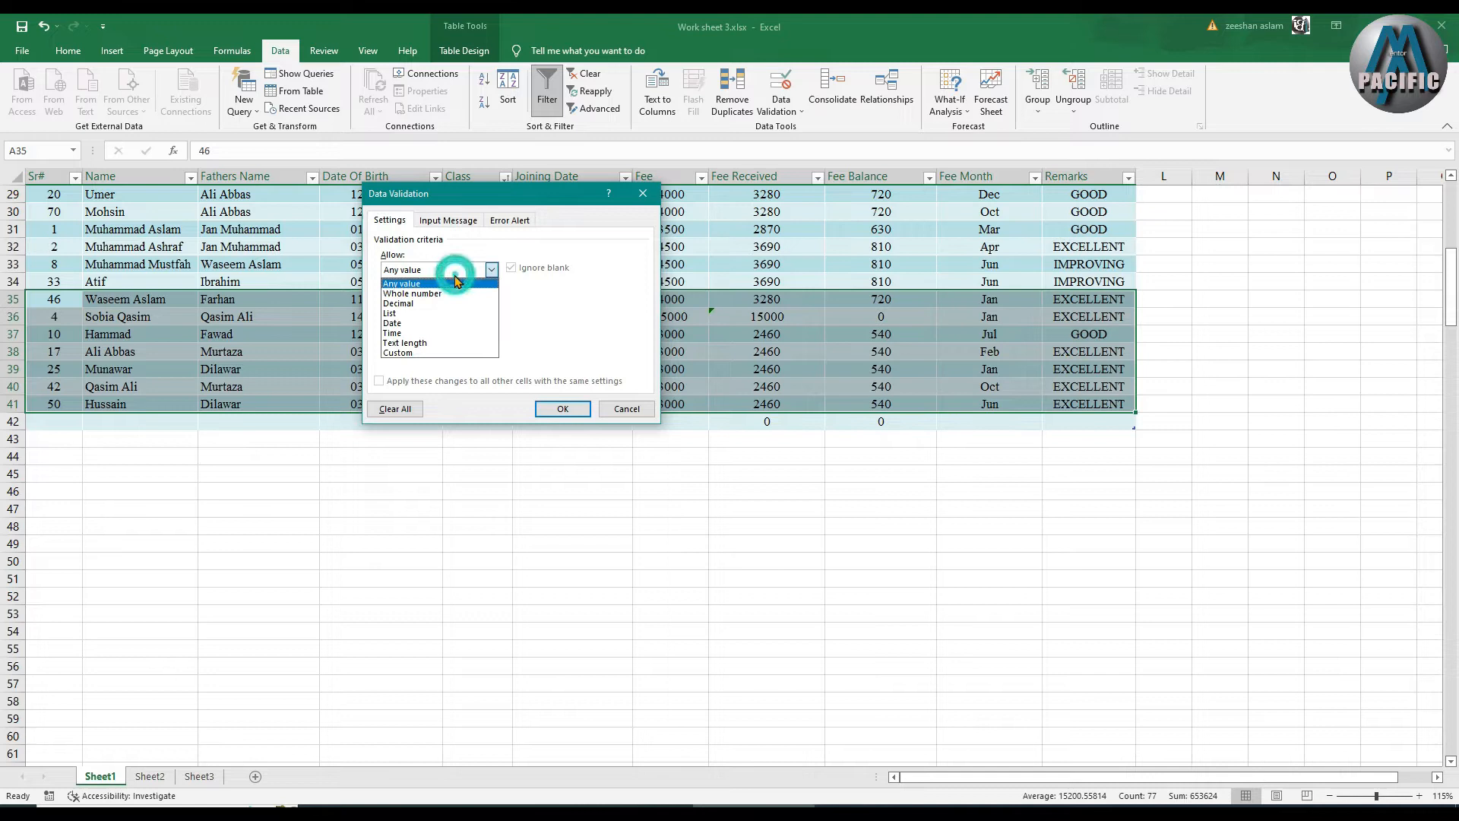
pyautogui.click(398, 292)
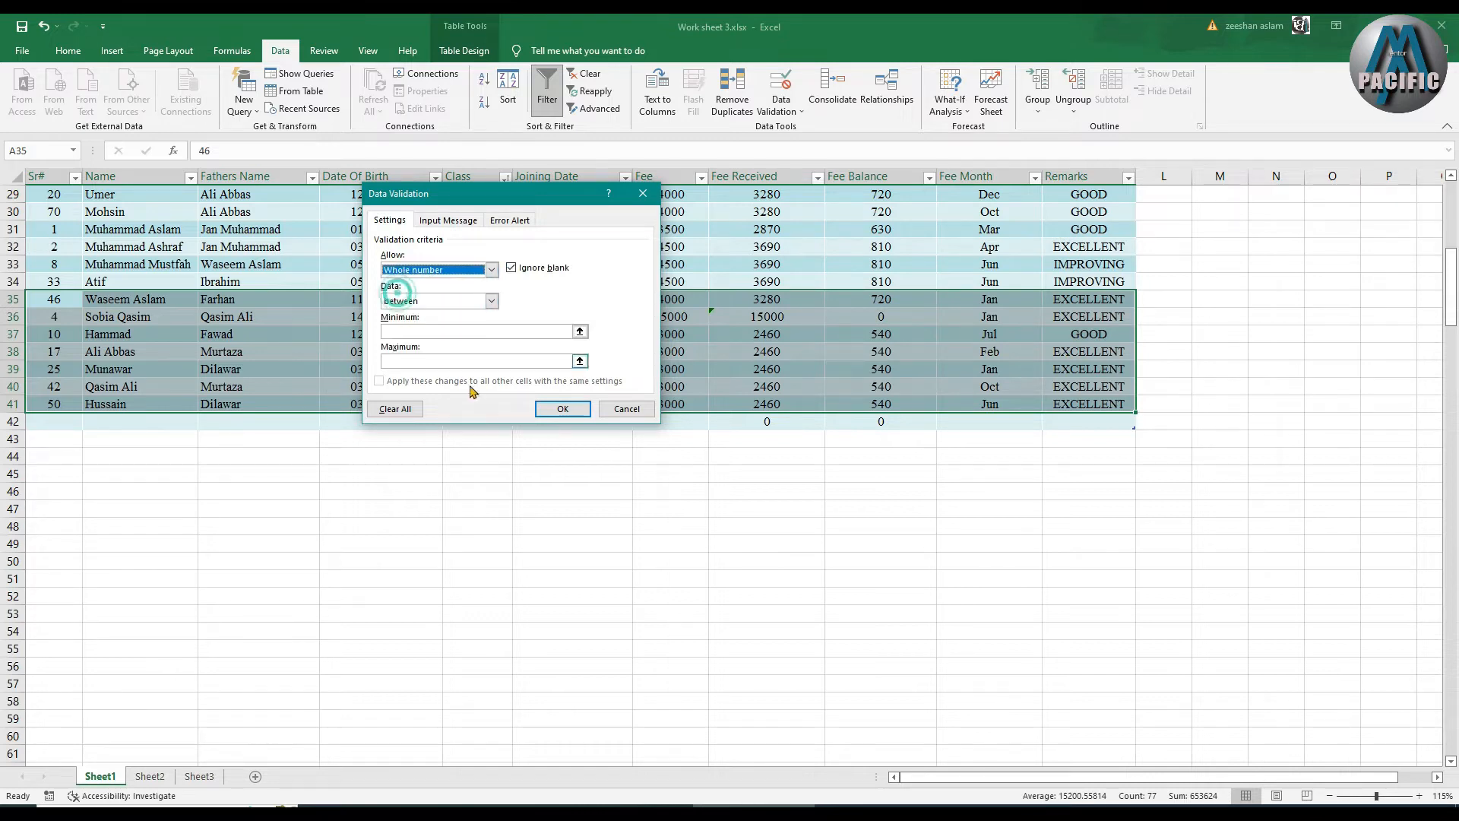
# Try a Time rule with the "equal to" condition and no time entered for A35:K41, and cancel the validation
pyautogui.click(464, 270)
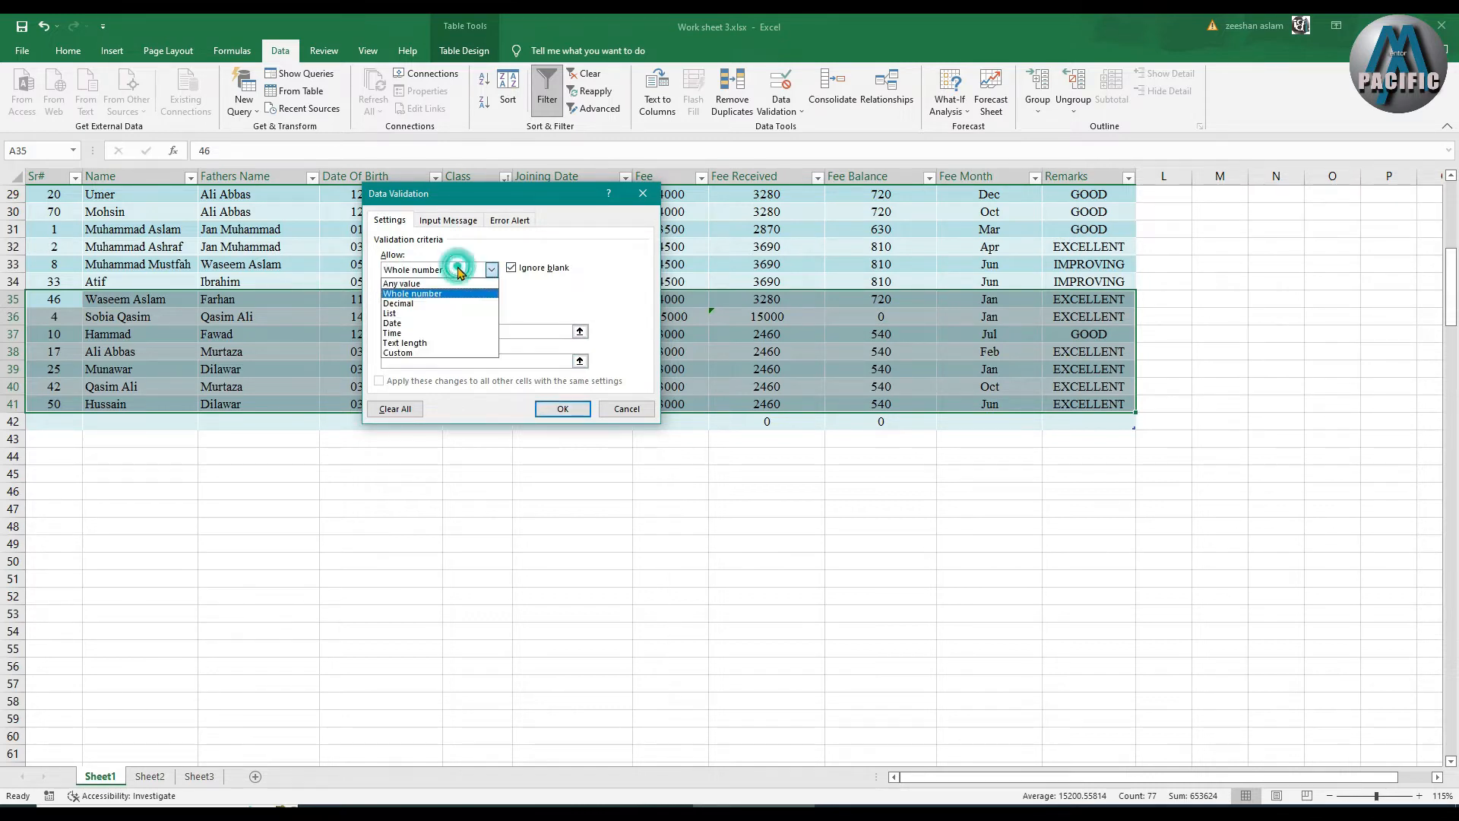
pyautogui.click(403, 333)
pyautogui.click(458, 302)
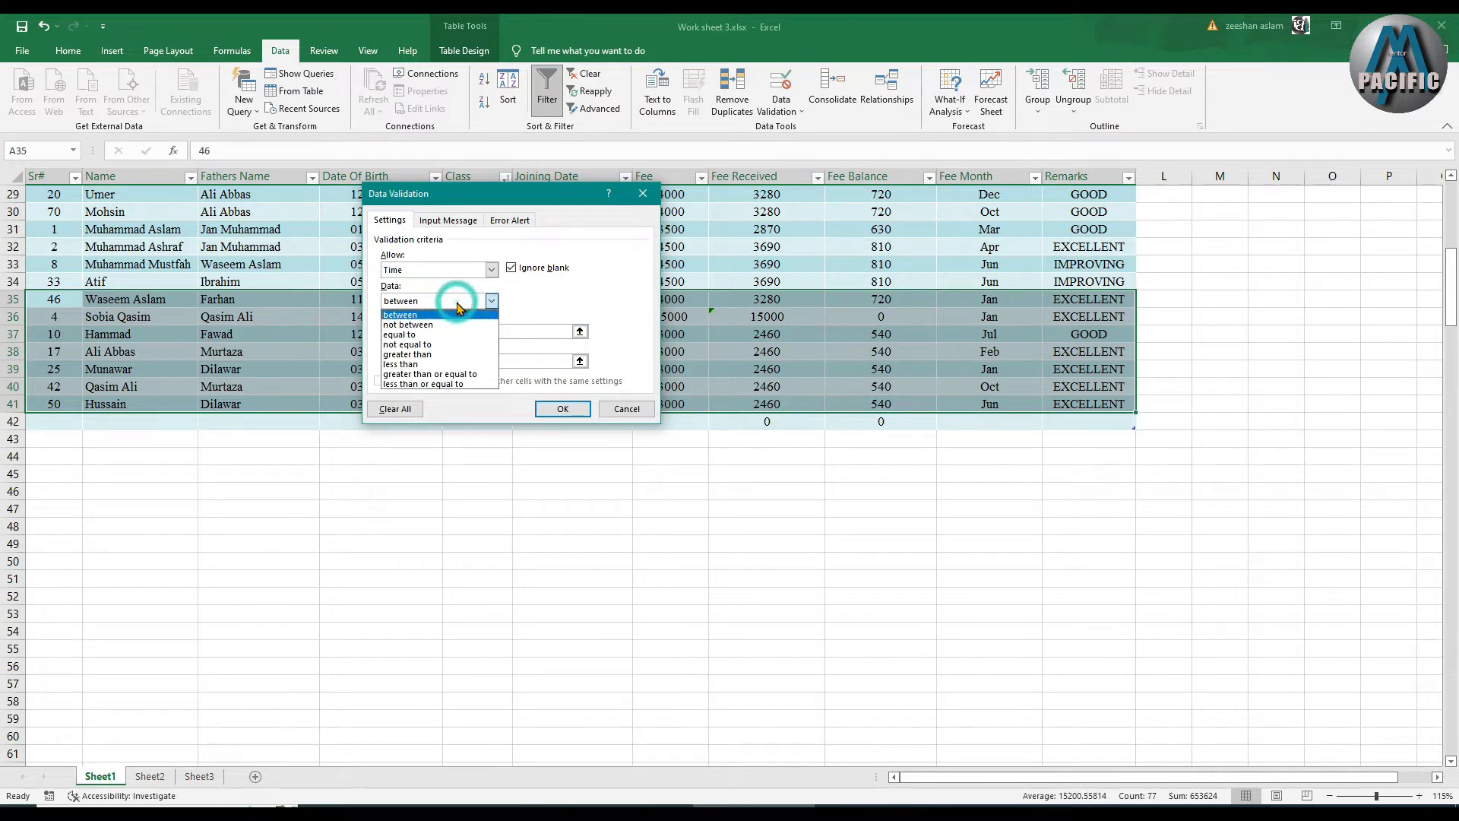
pyautogui.click(401, 333)
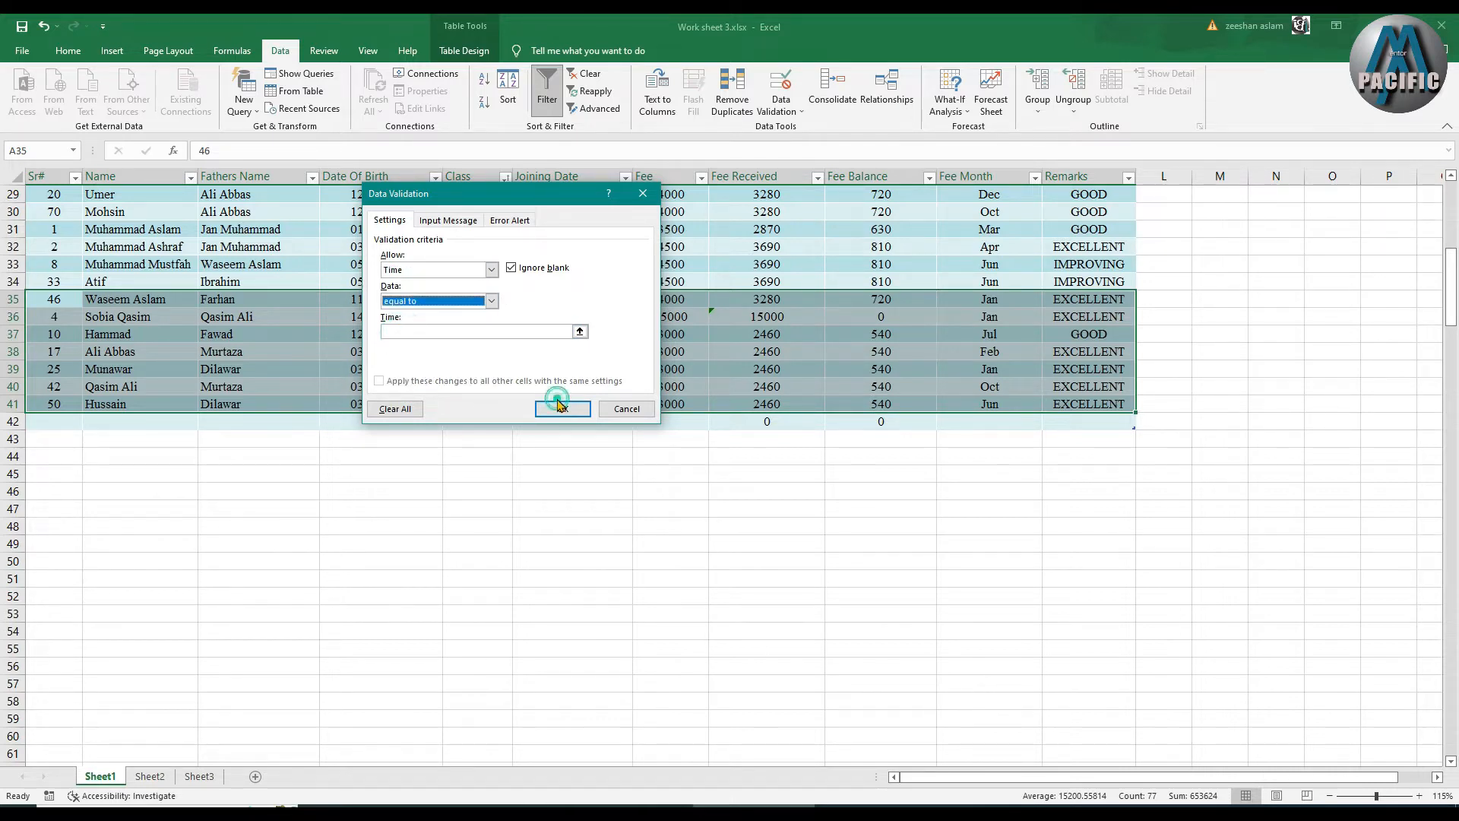
pyautogui.click(561, 407)
pyautogui.click(734, 458)
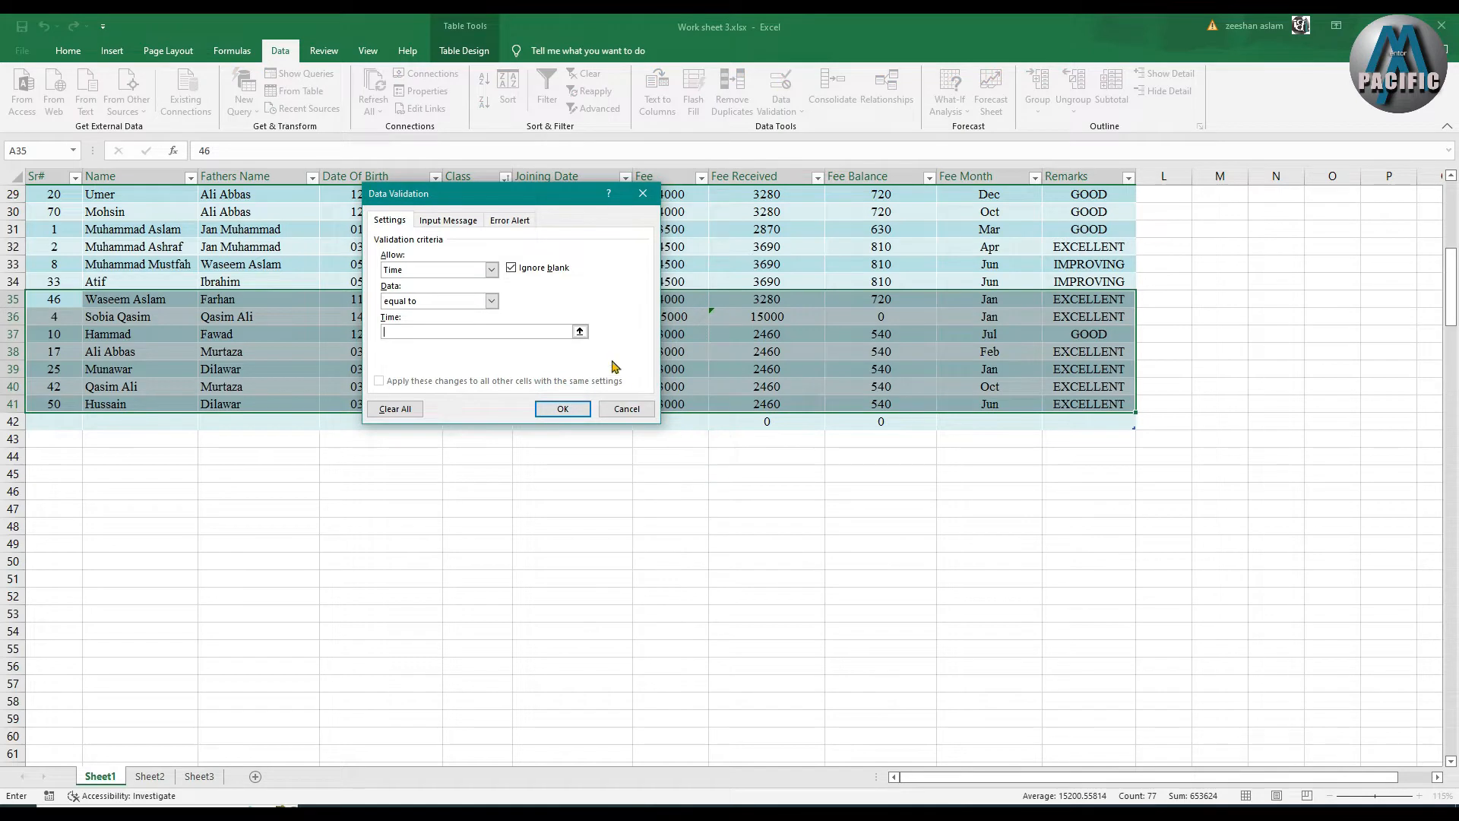
pyautogui.click(627, 409)
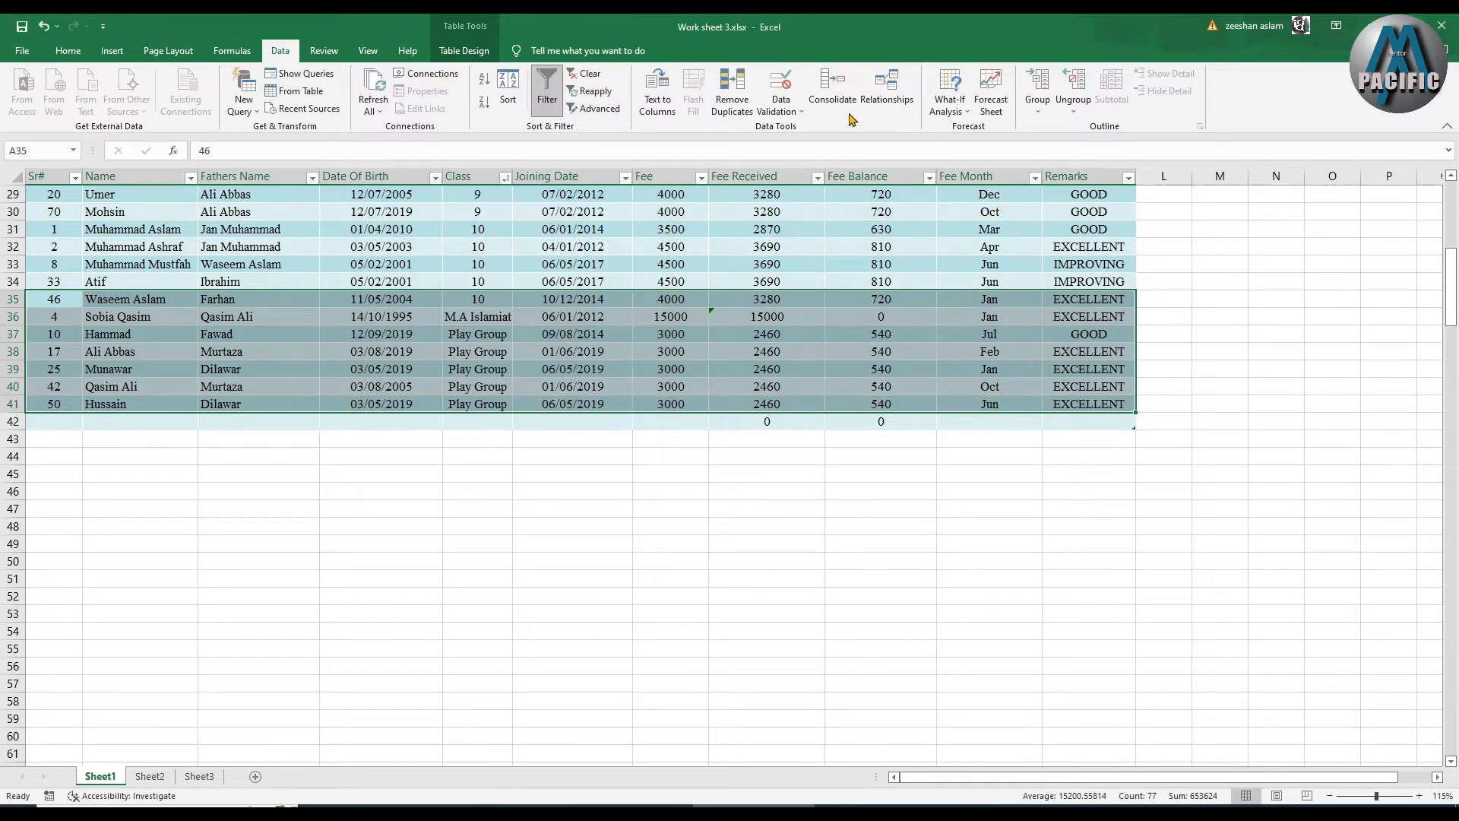
# Circle invalid data on the sheet and clear the validation circles
pyautogui.click(790, 110)
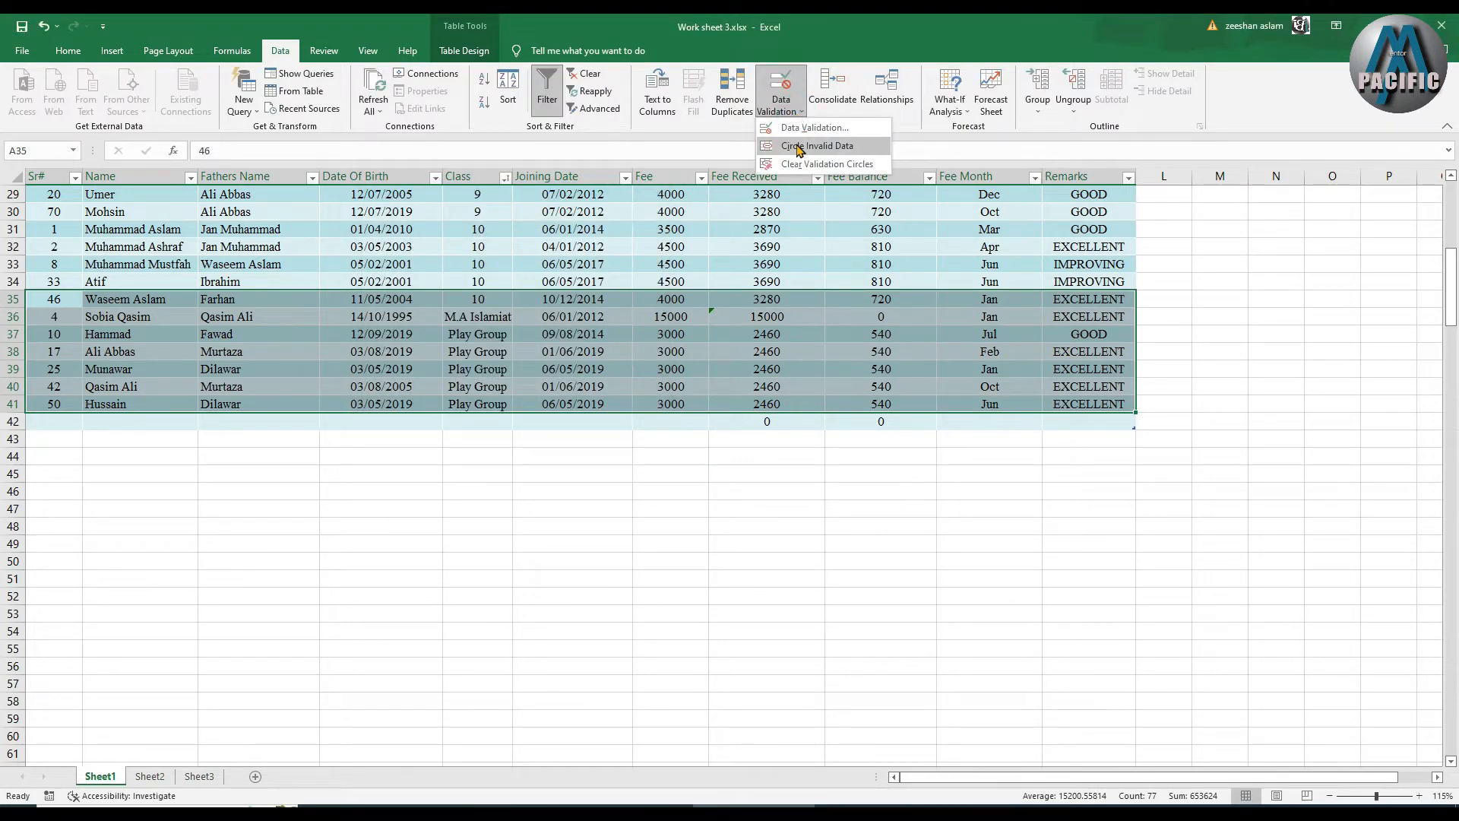
pyautogui.click(799, 147)
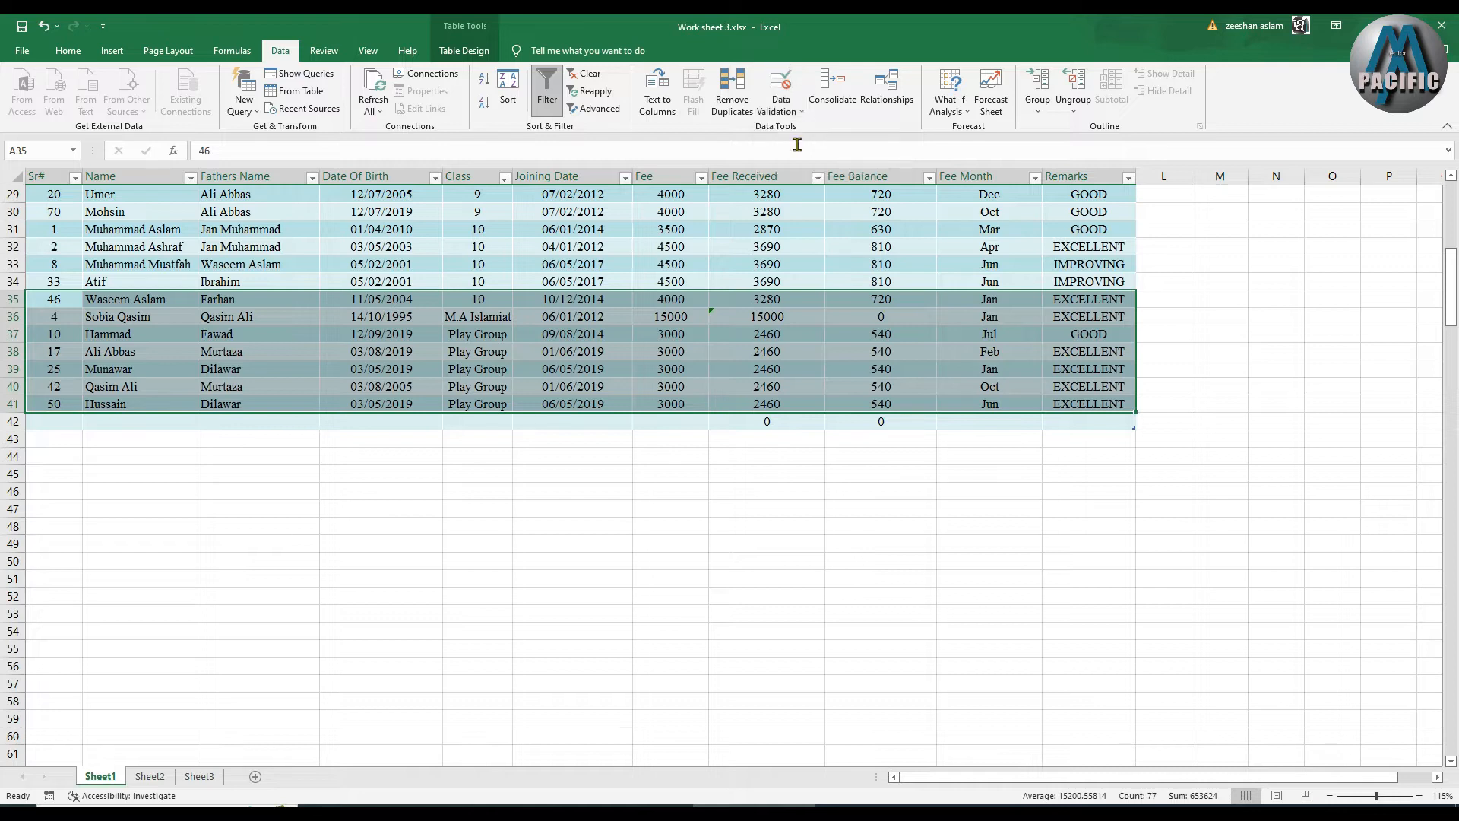
pyautogui.click(782, 111)
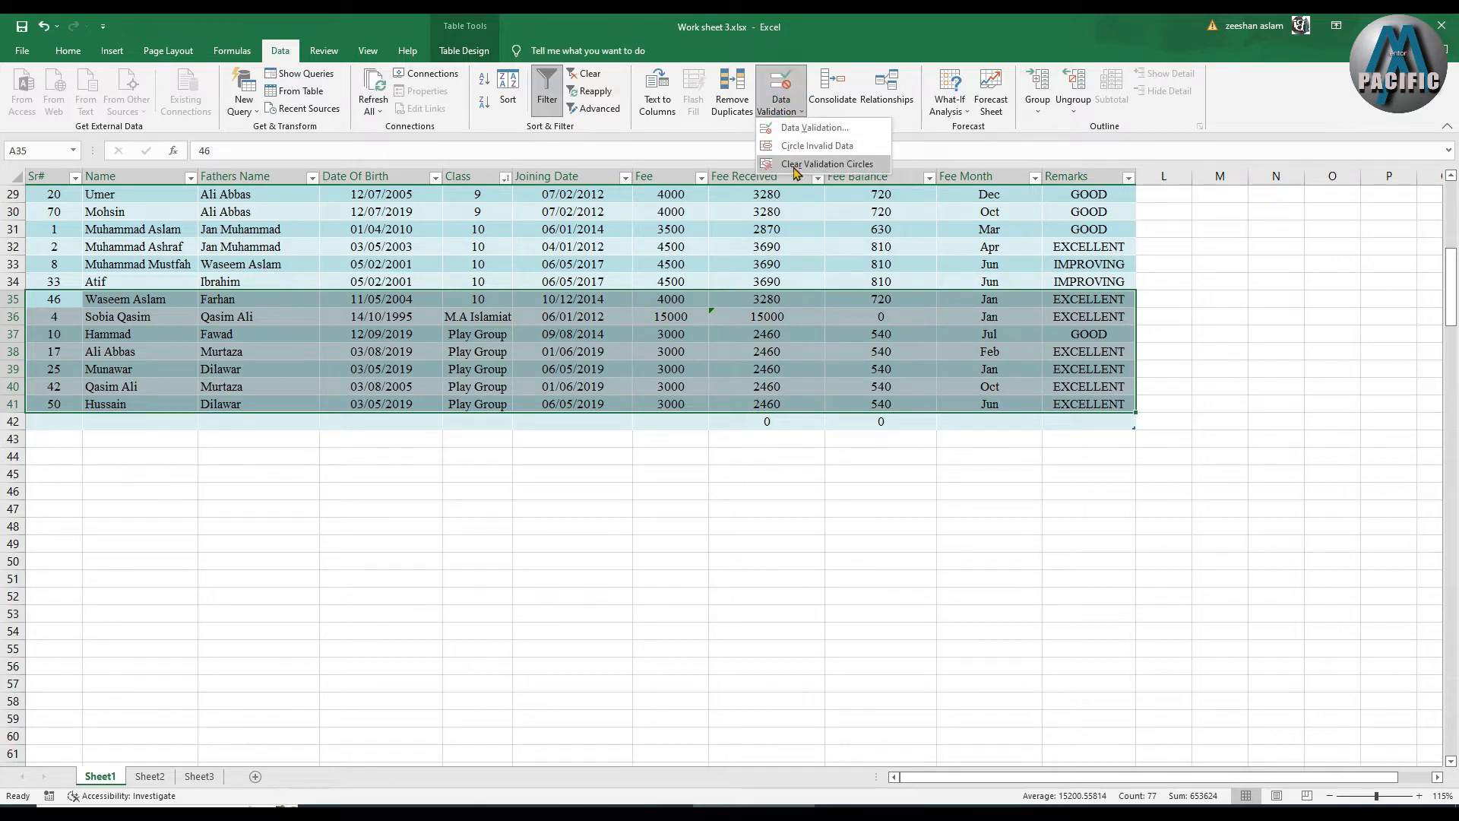
pyautogui.click(849, 164)
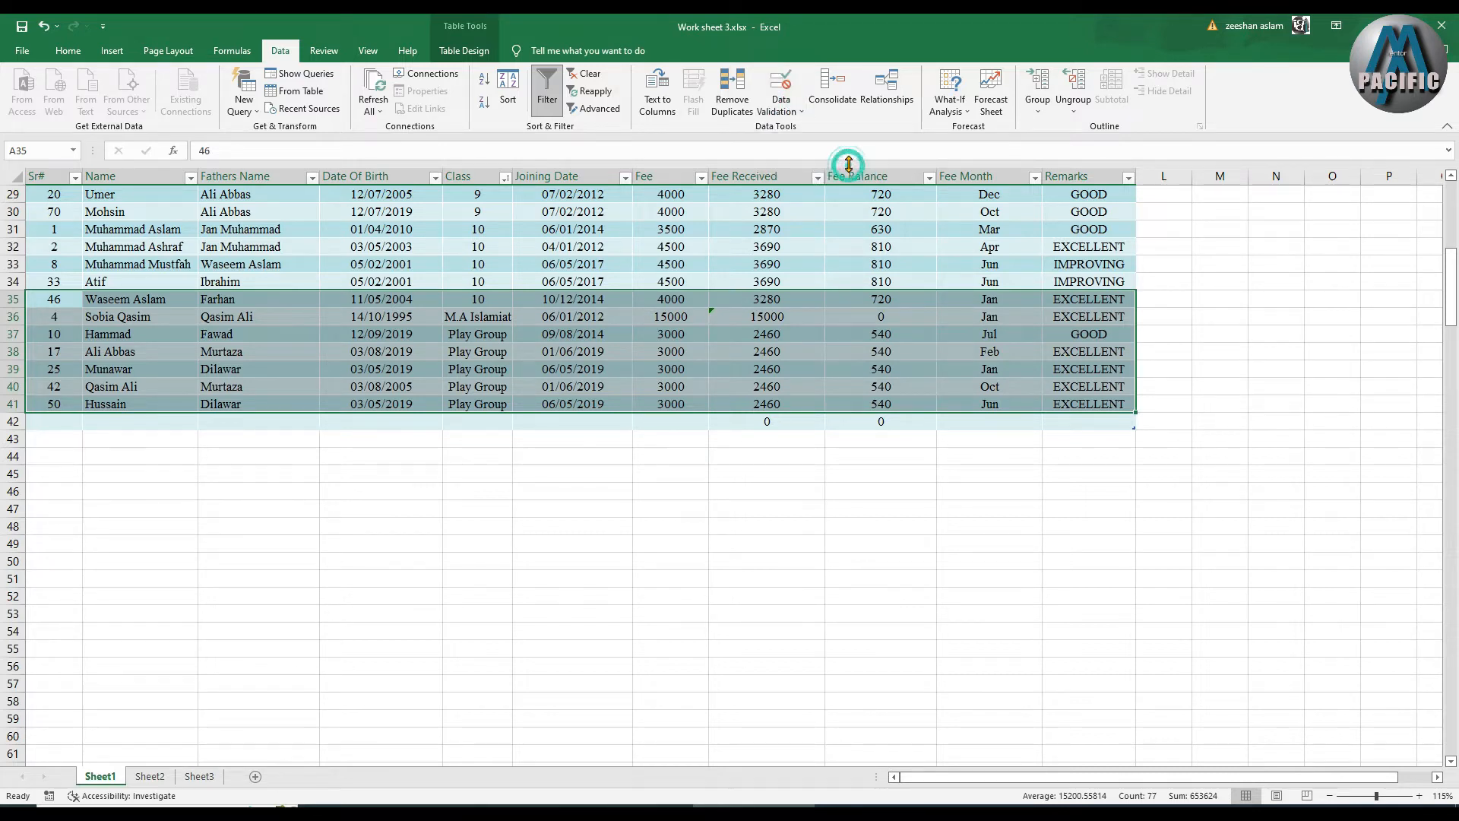
# Open data validation for the Name cells B4:B16 and review its input message and error alert options
pyautogui.click(783, 107)
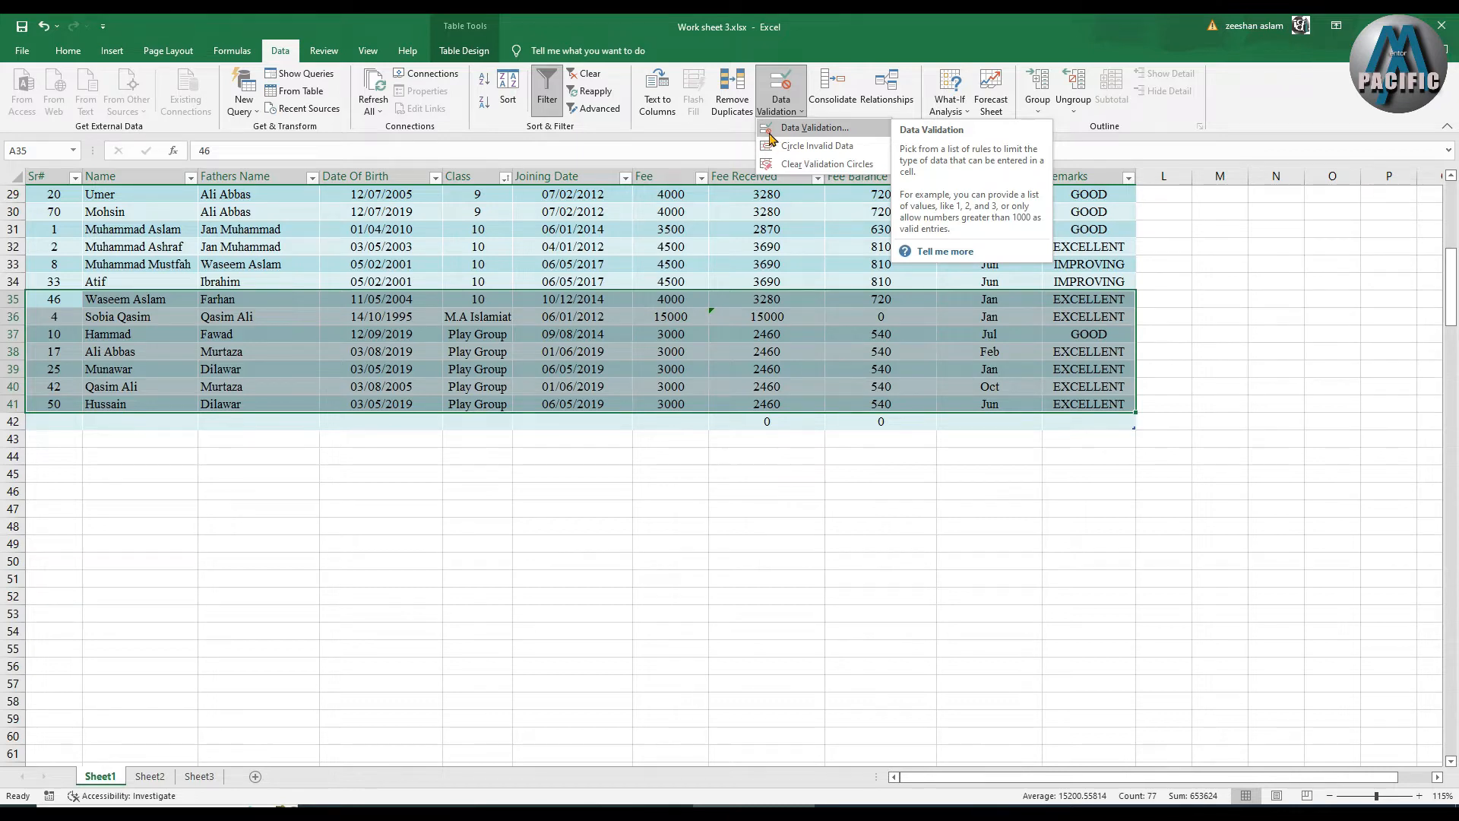
pyautogui.scroll(7, 616, 463)
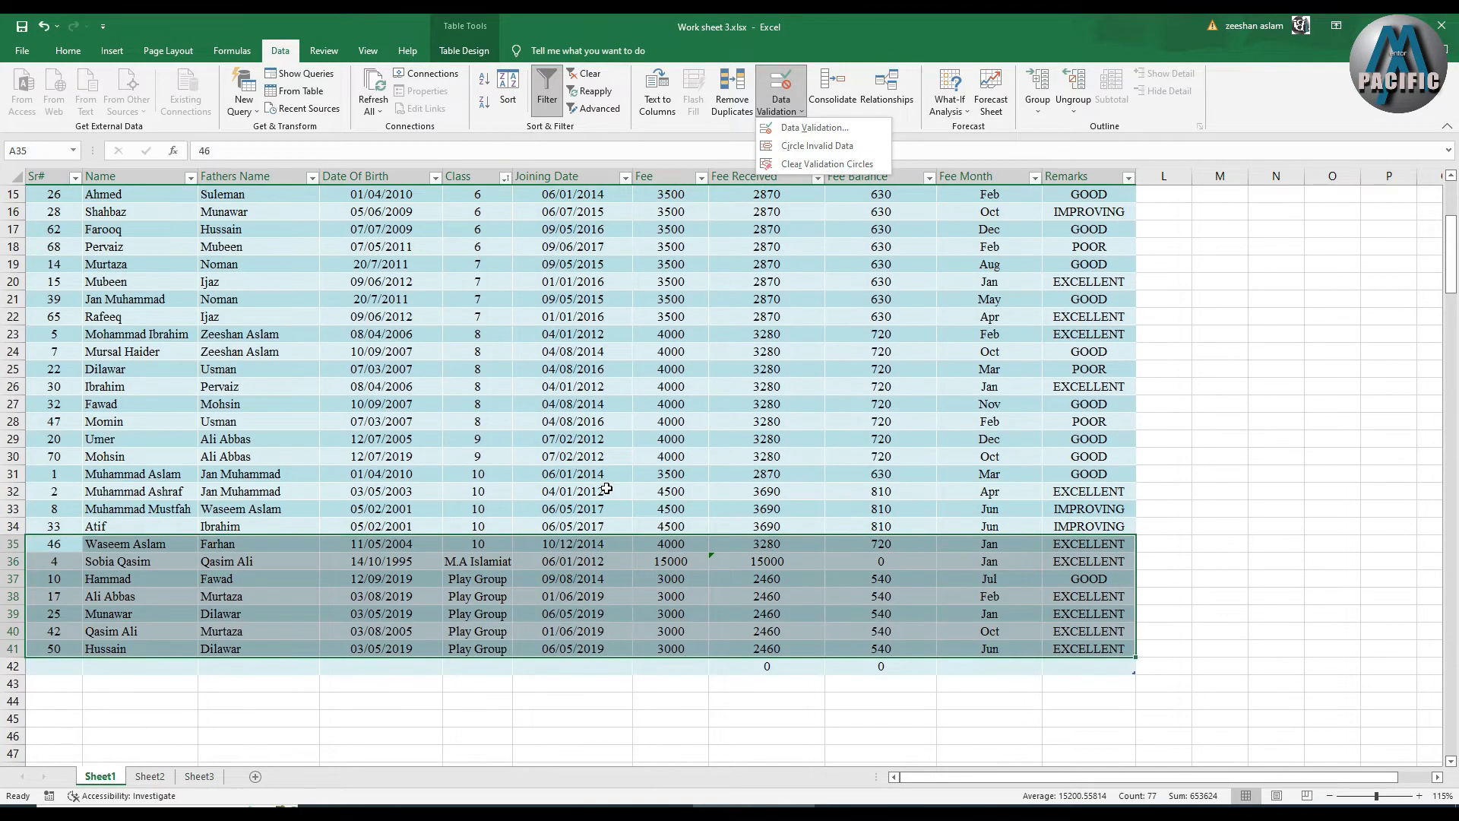
pyautogui.scroll(2, 606, 487)
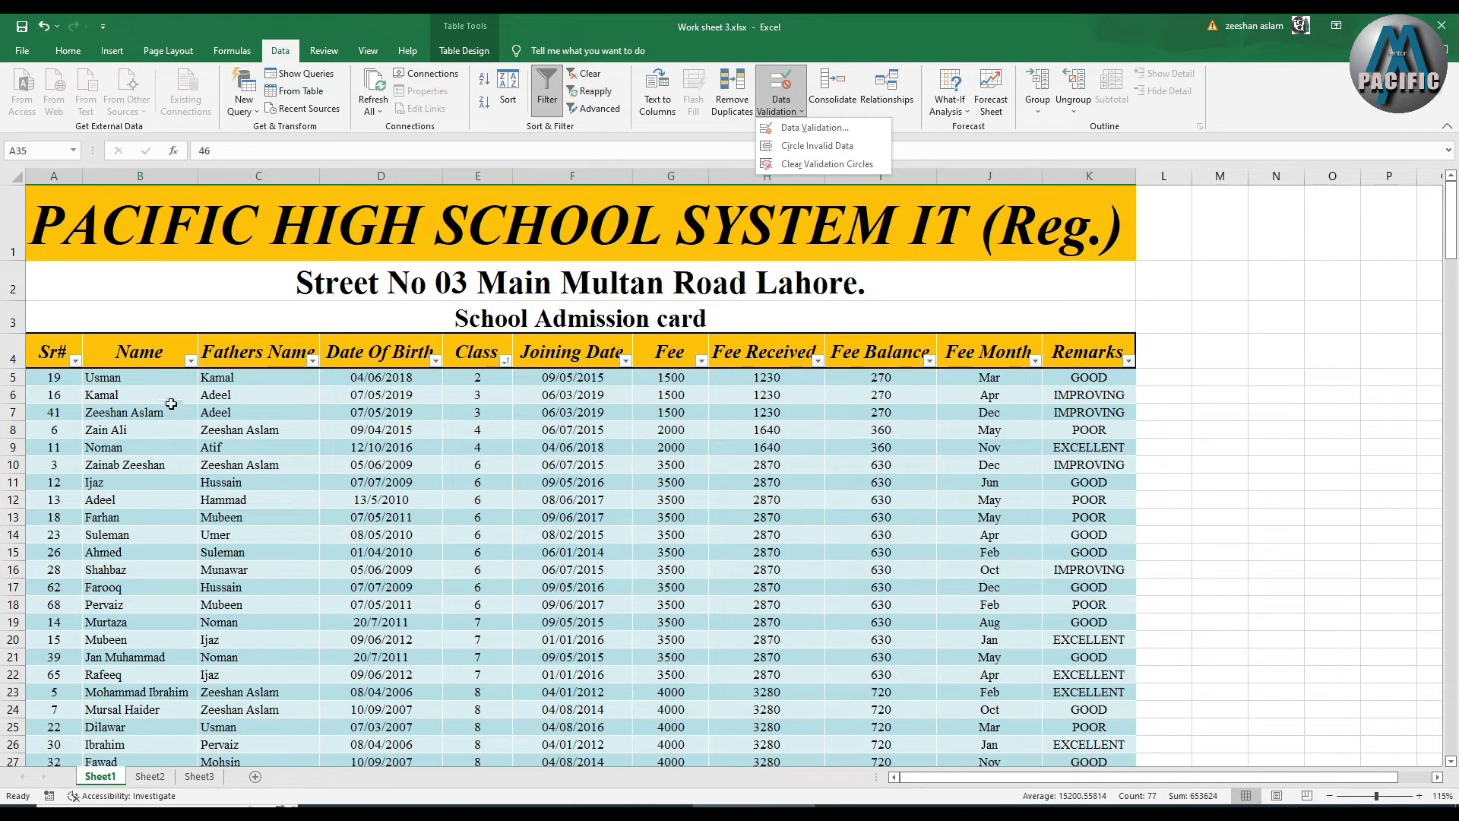
pyautogui.click(113, 360)
pyautogui.moveTo(114, 353); pyautogui.dragTo(128, 569)
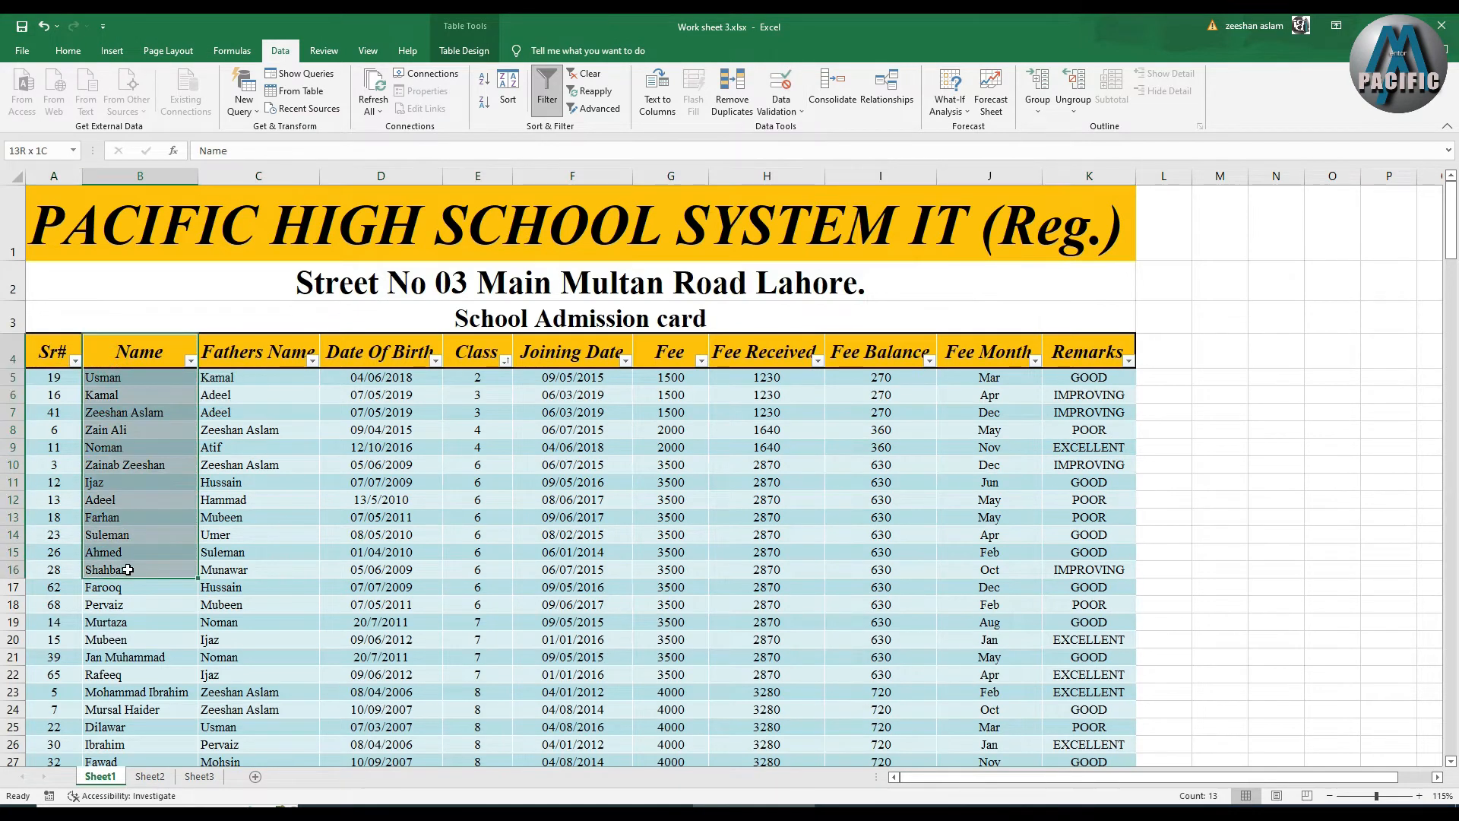
pyautogui.click(781, 111)
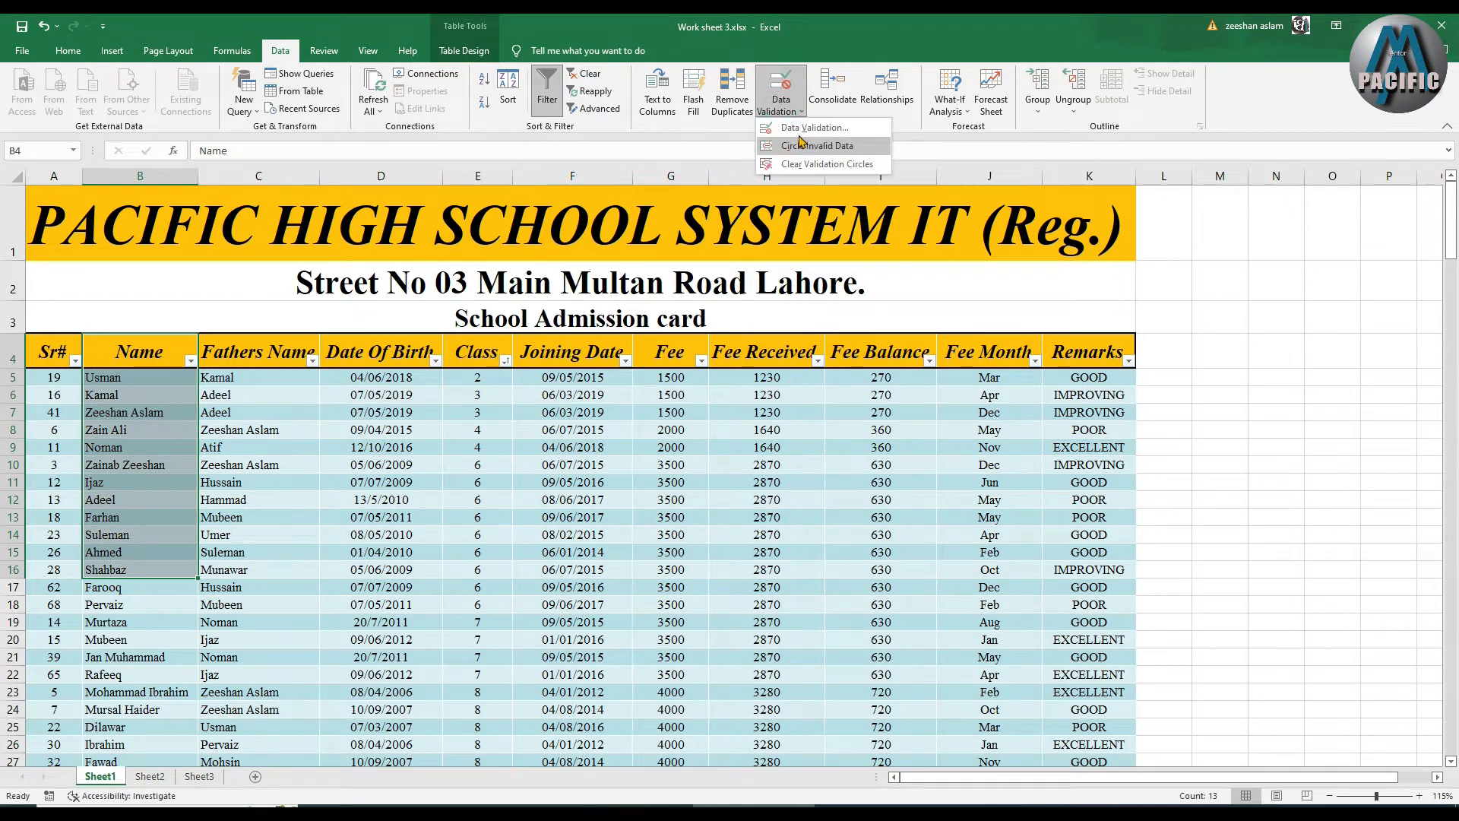
pyautogui.click(806, 127)
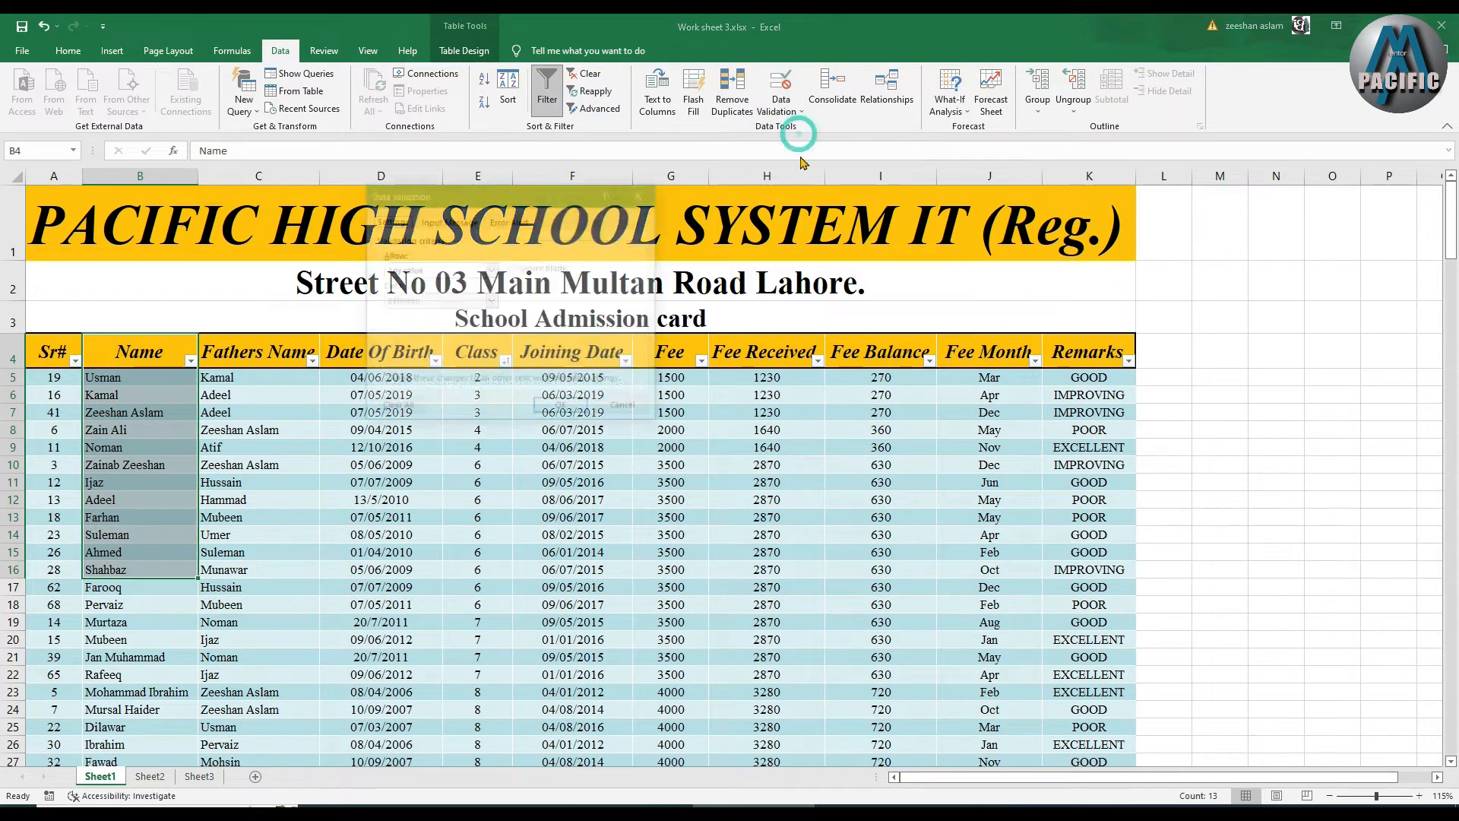
pyautogui.click(445, 221)
pyautogui.click(507, 222)
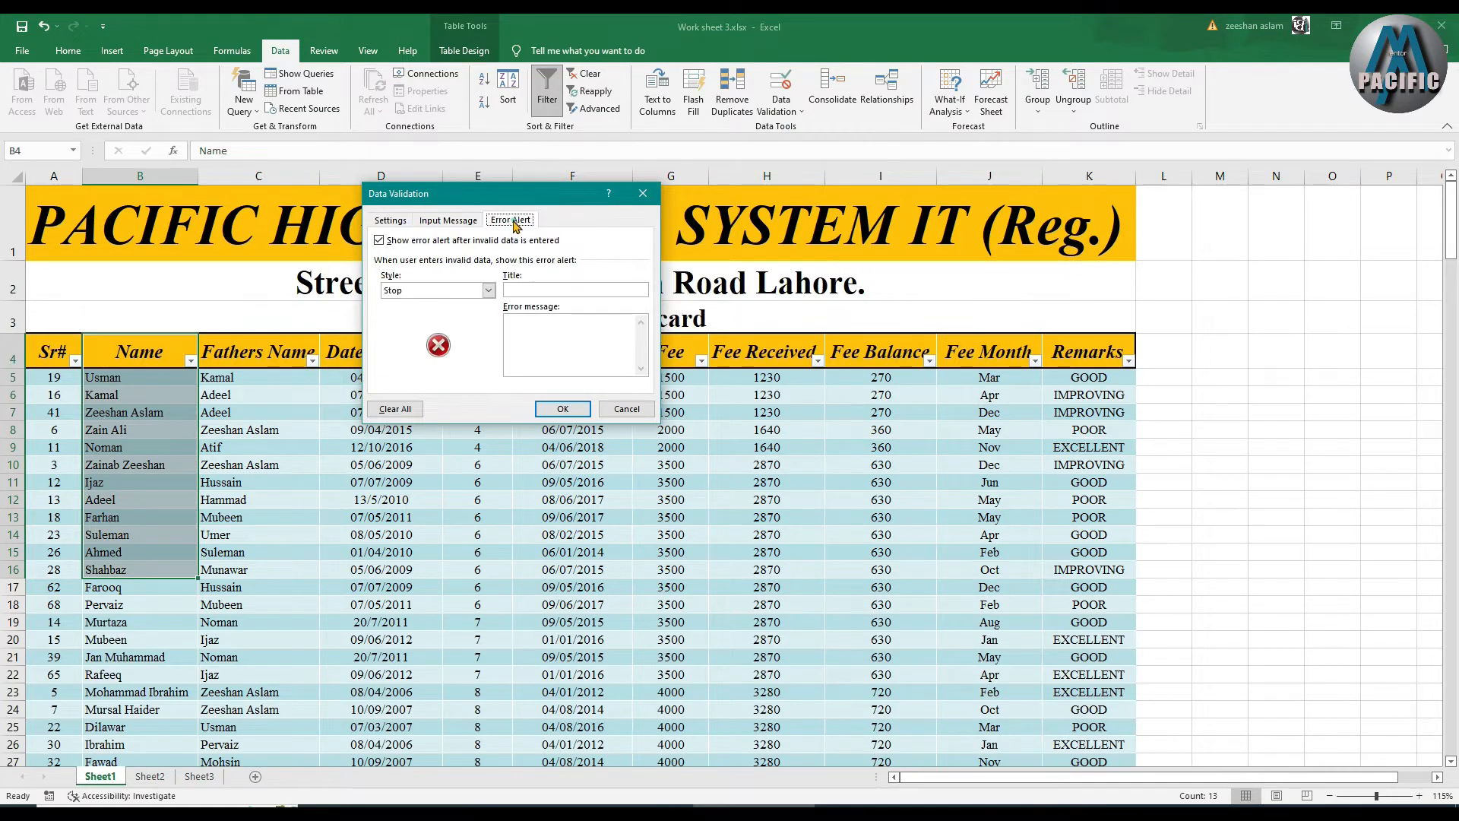
pyautogui.click(391, 221)
# Try a List validation rule with no source for the Name cells B4:B16, and cancel the validation
pyautogui.click(464, 270)
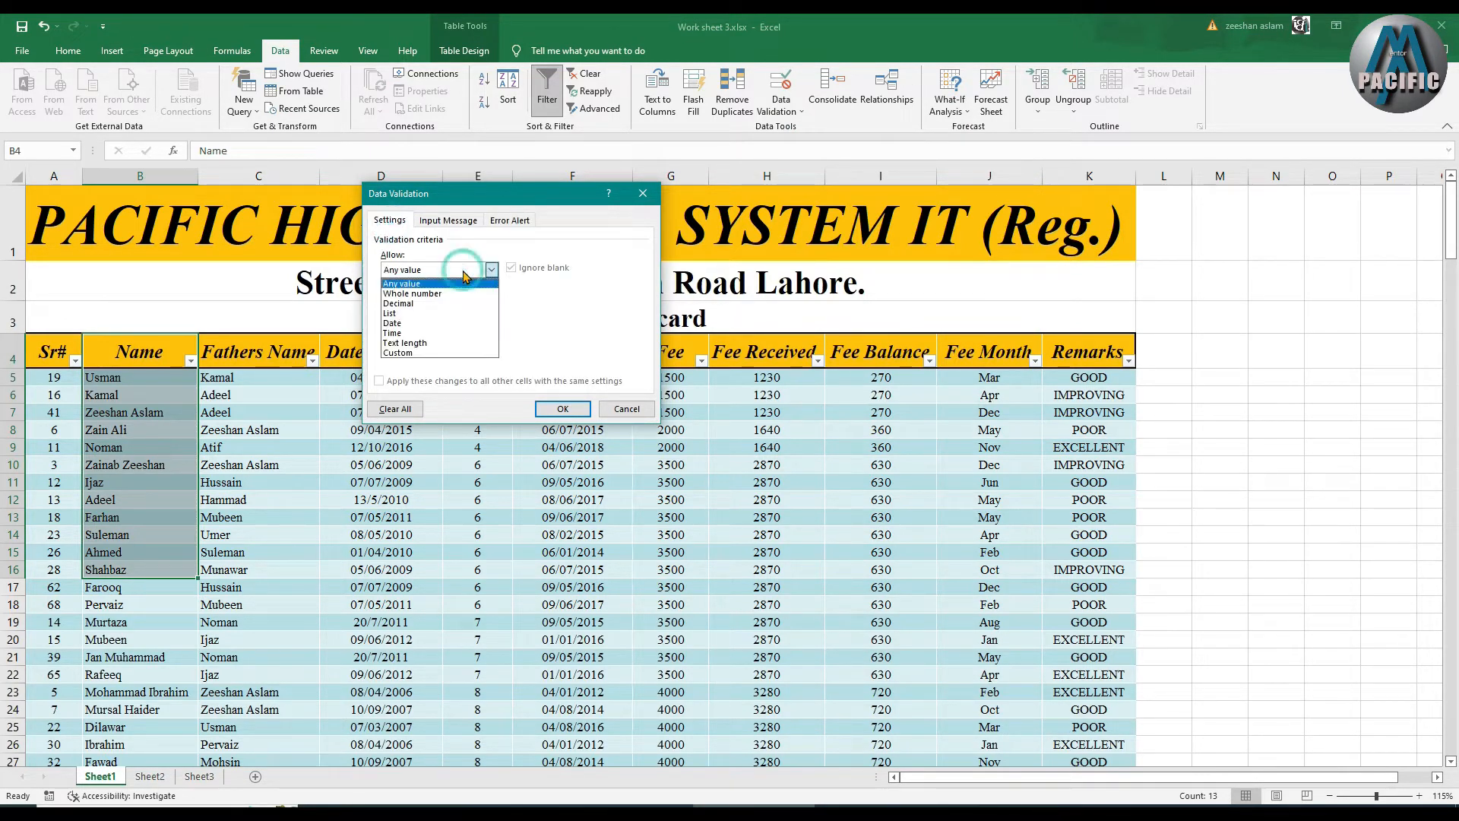
pyautogui.click(417, 313)
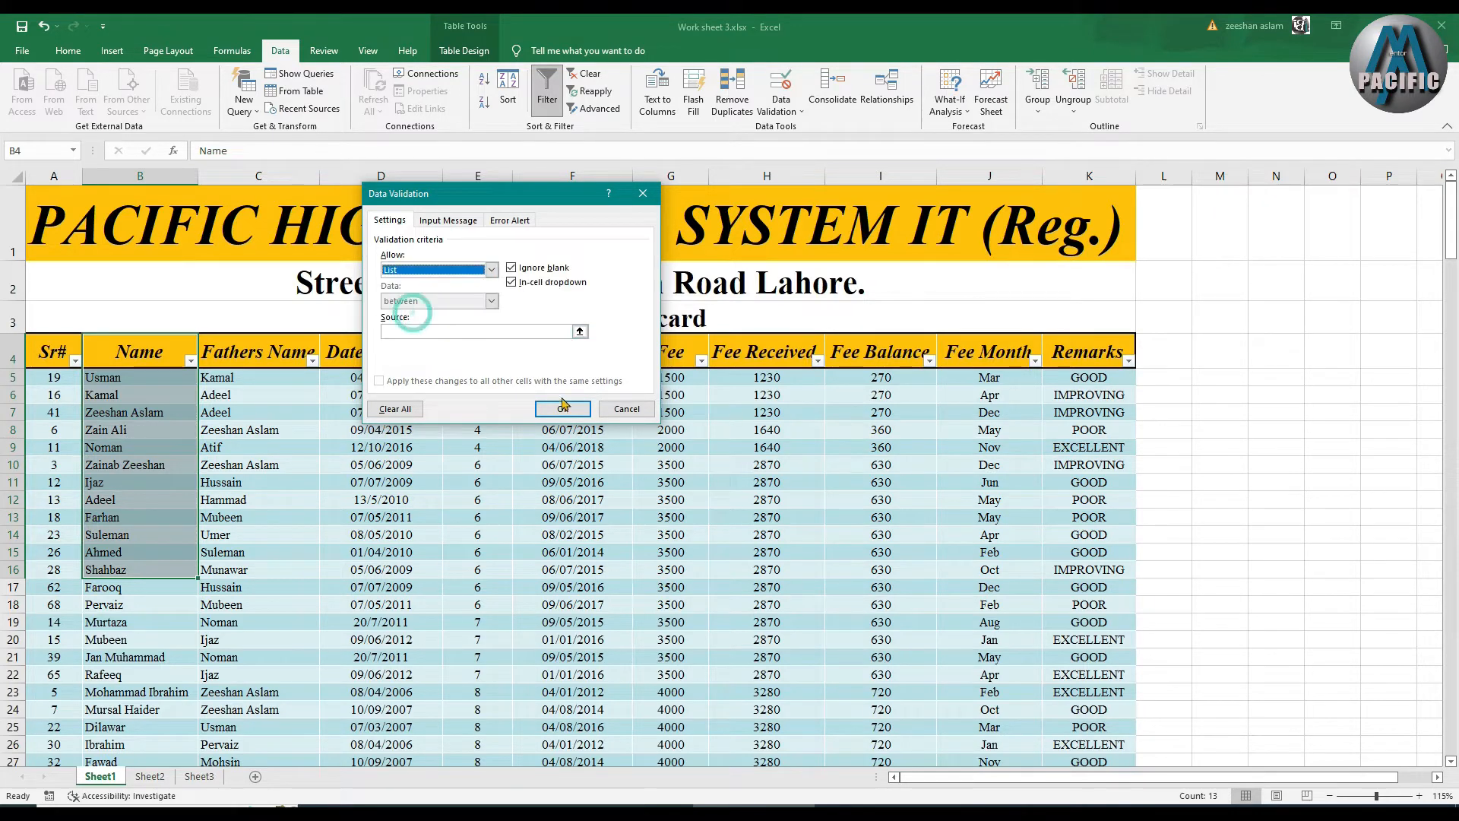
pyautogui.click(579, 332)
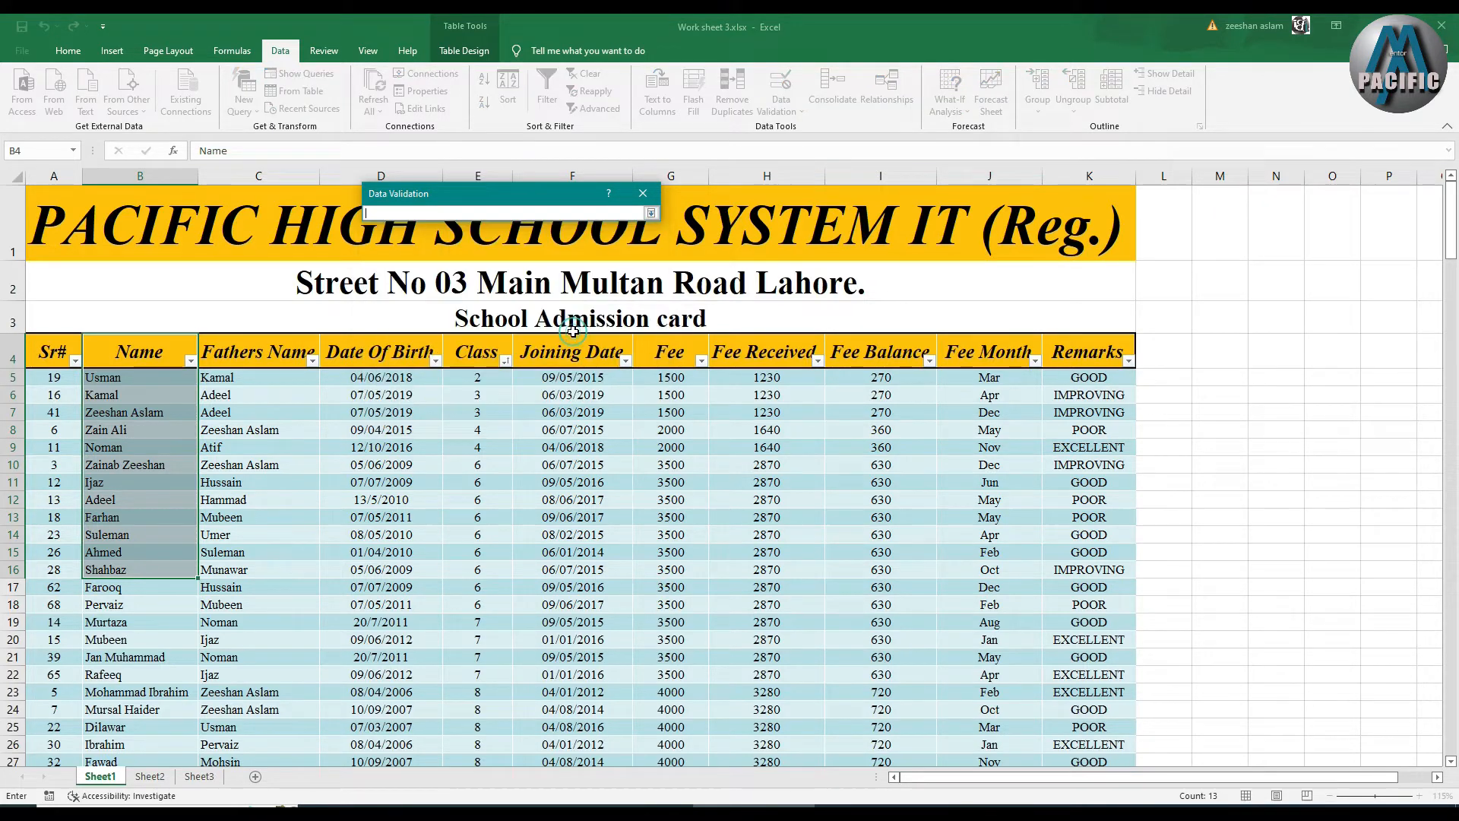
pyautogui.click(651, 213)
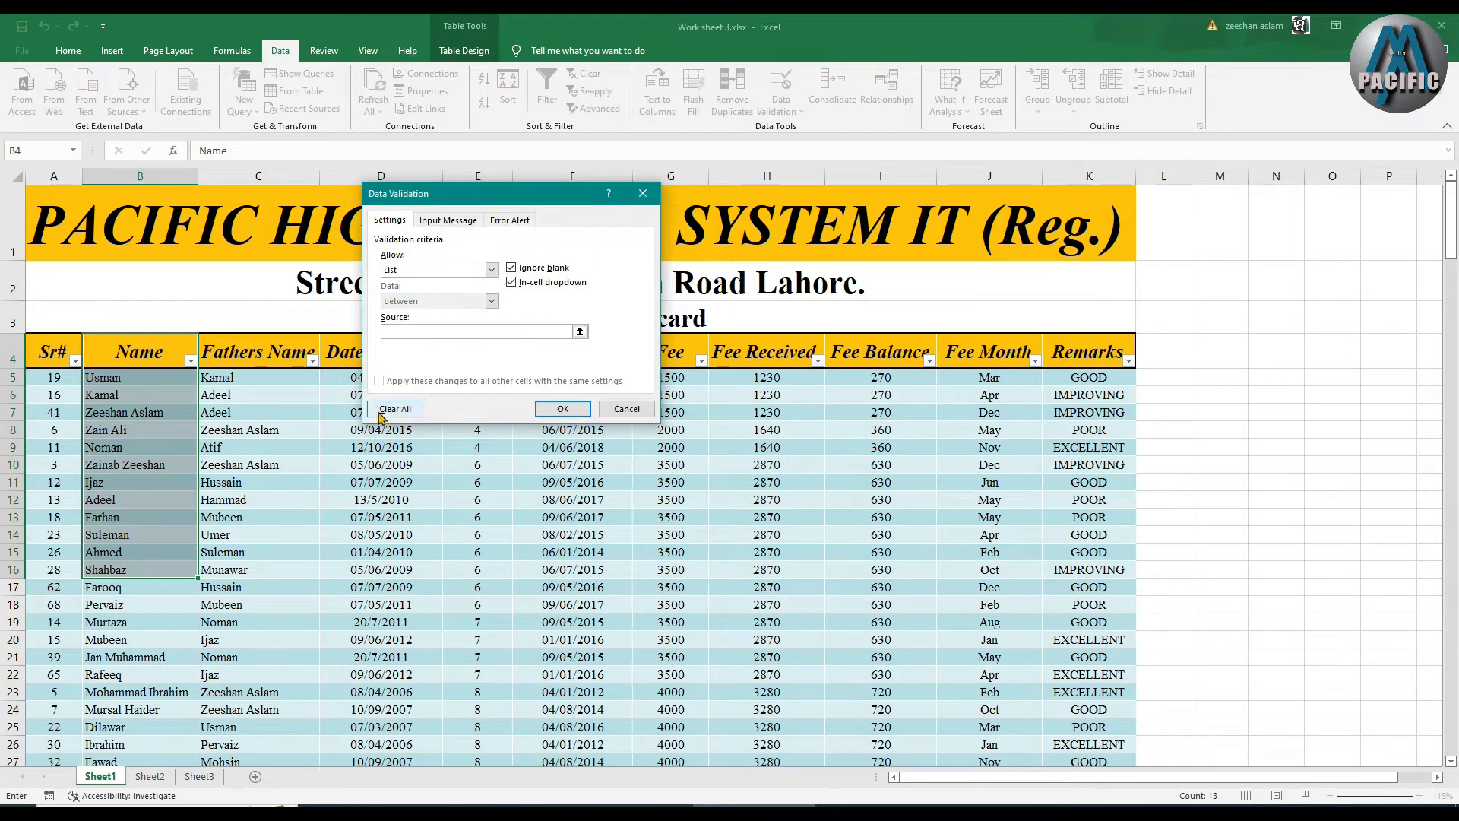
pyautogui.click(560, 410)
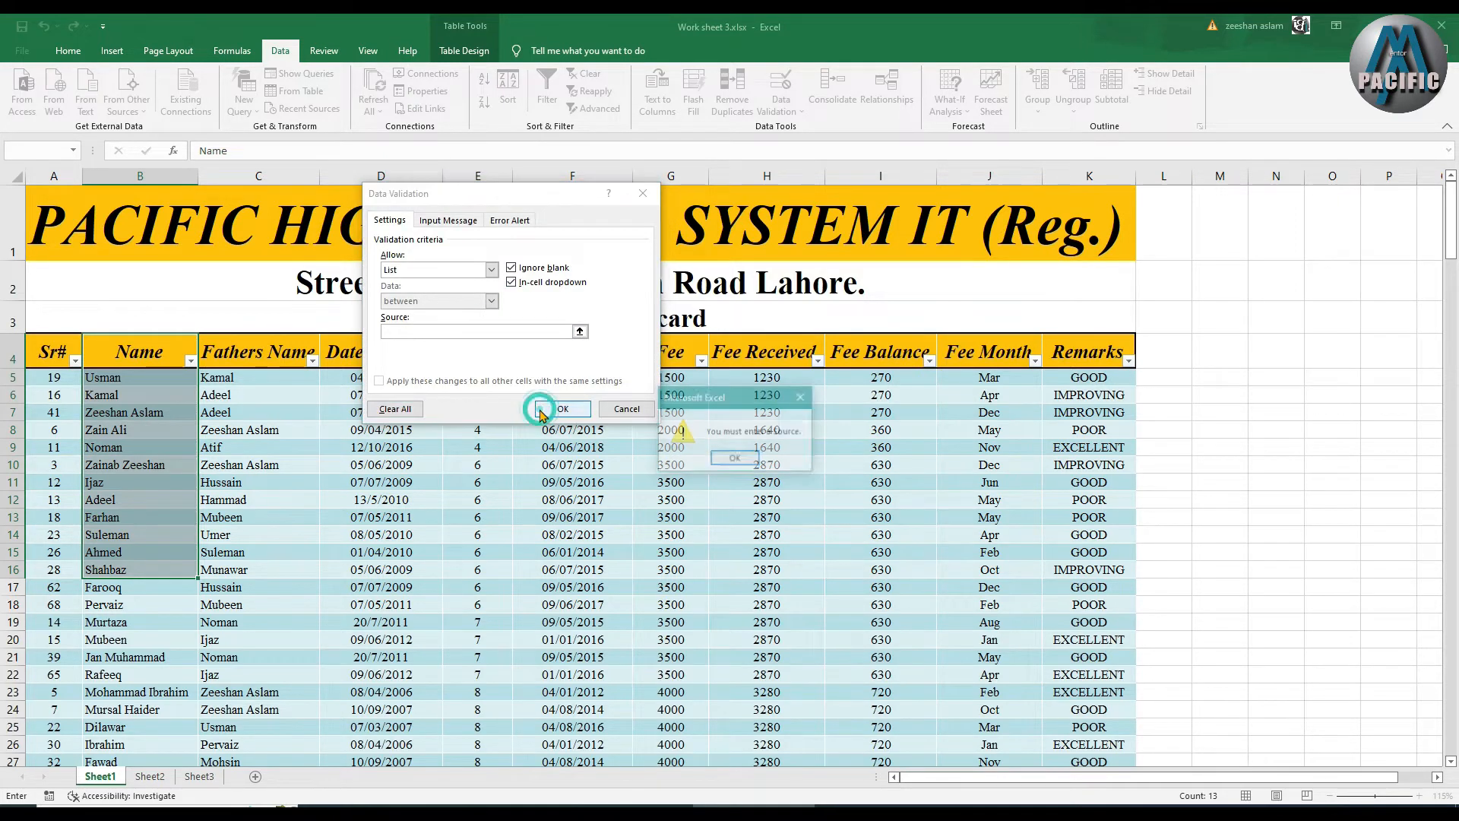
pyautogui.click(733, 459)
pyautogui.click(625, 410)
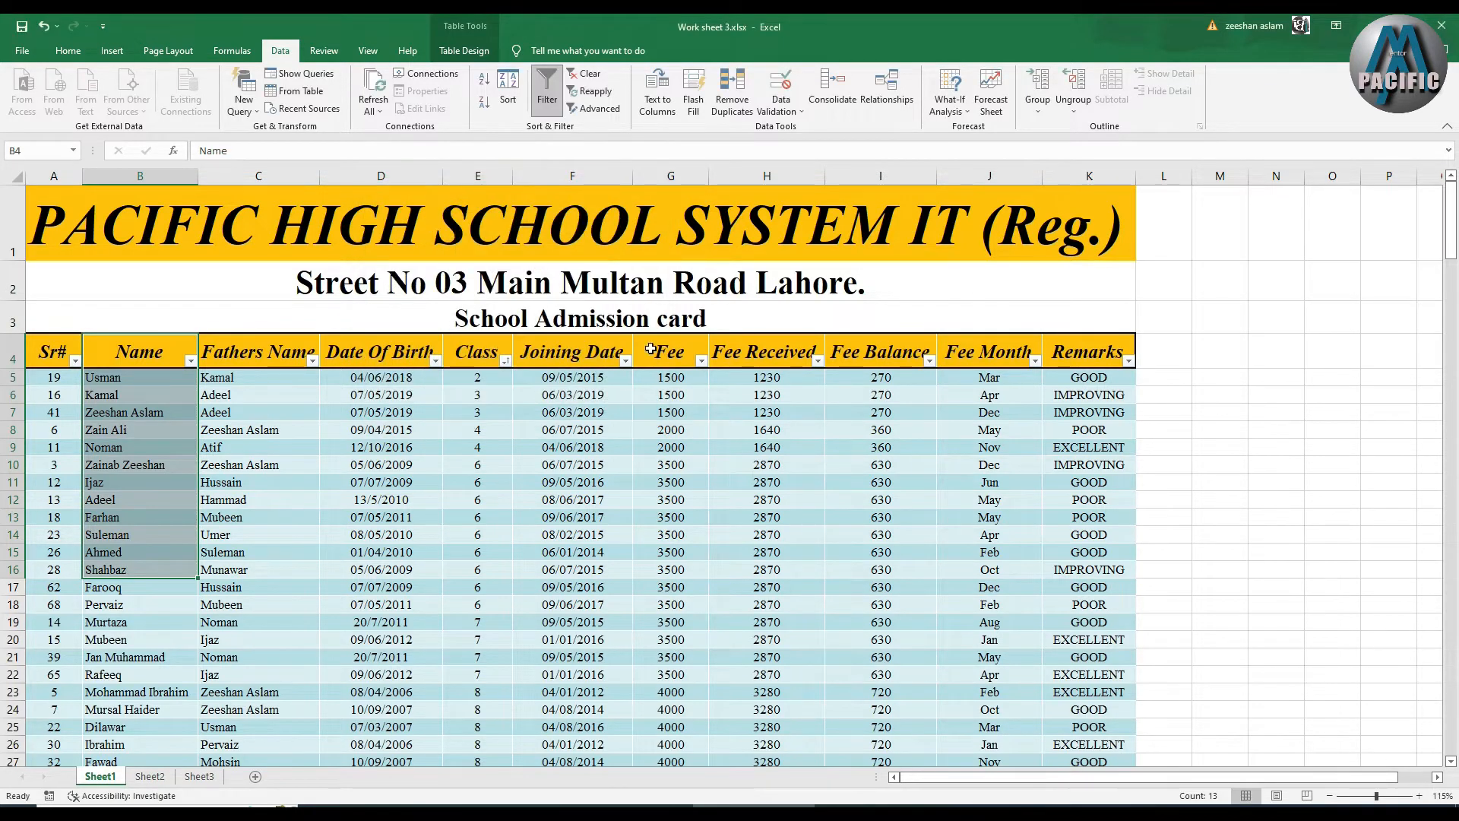
# Review the data validation choices and the Consolidate and Manage Relationships dialogs without applying anything
pyautogui.click(781, 104)
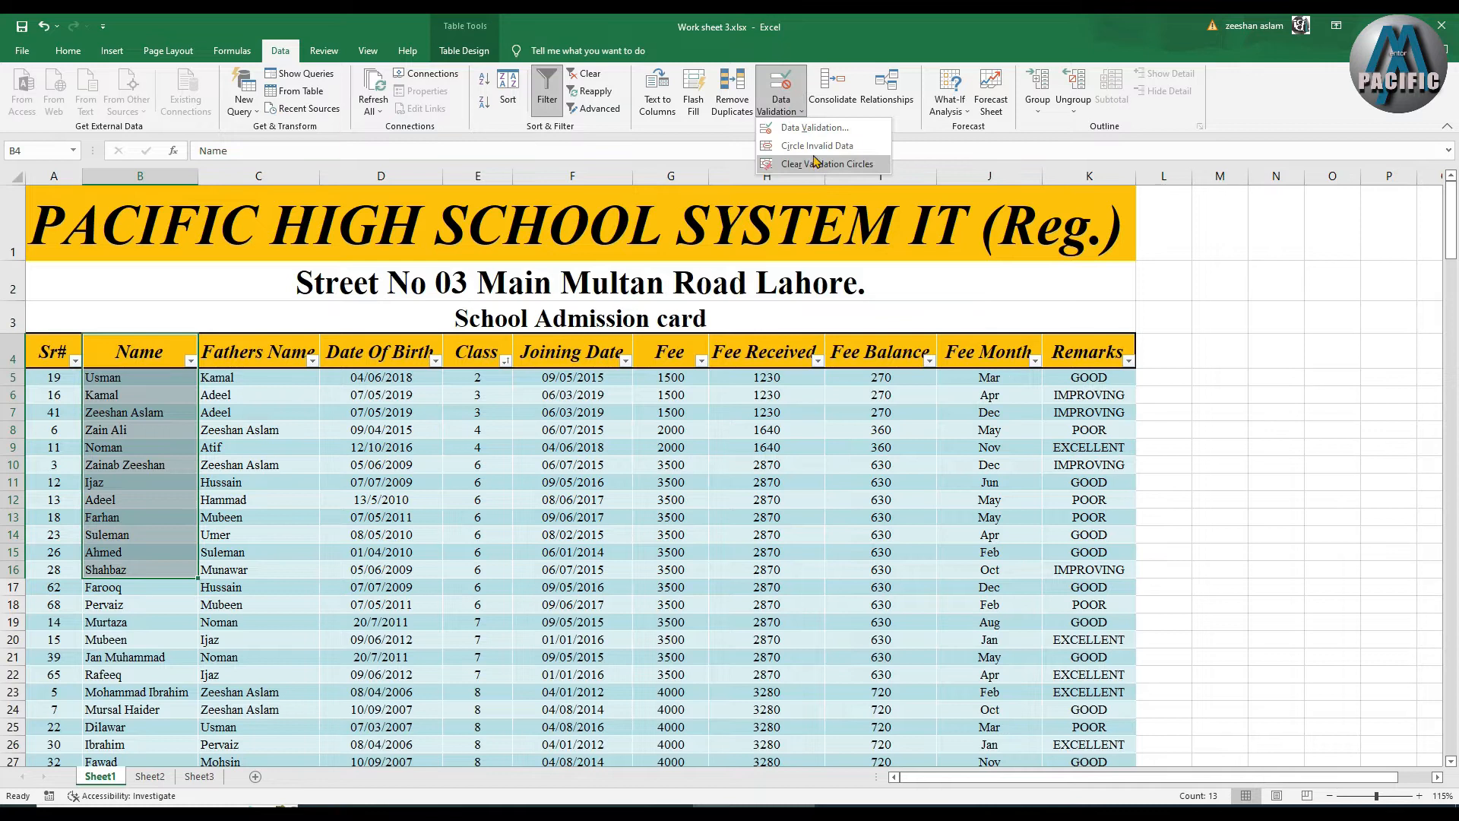
pyautogui.click(835, 97)
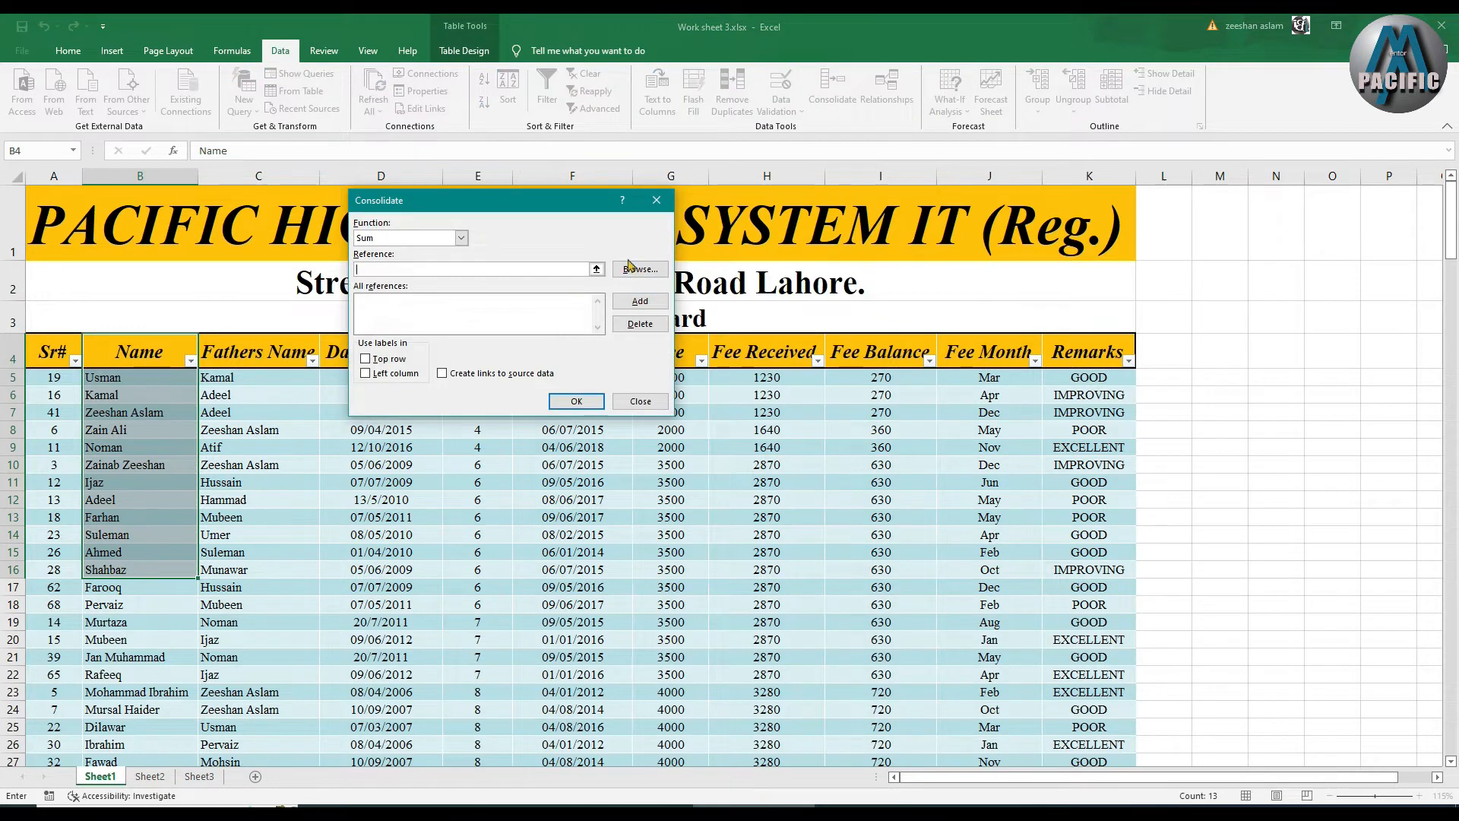
pyautogui.click(658, 200)
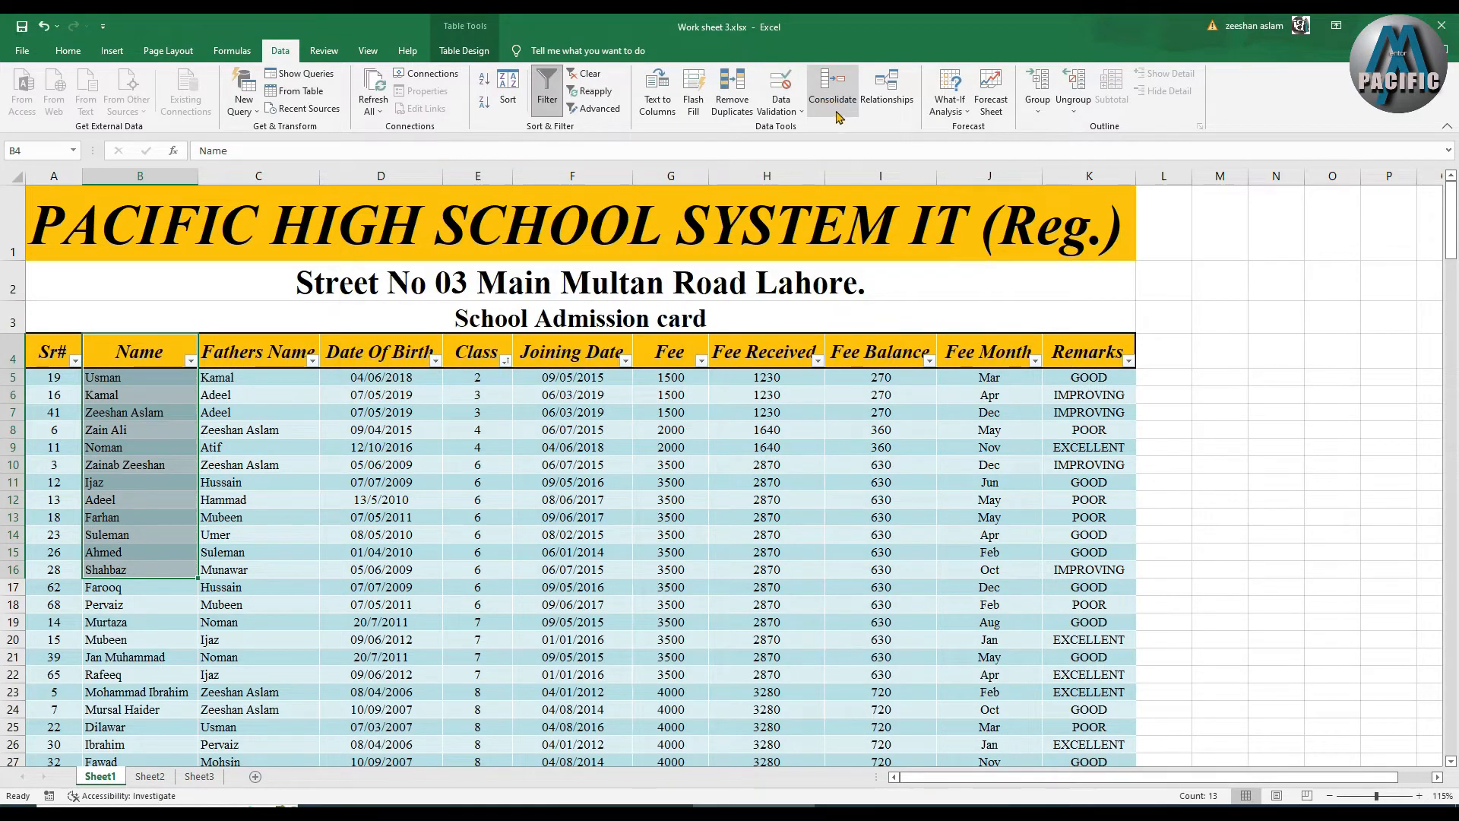
pyautogui.click(866, 109)
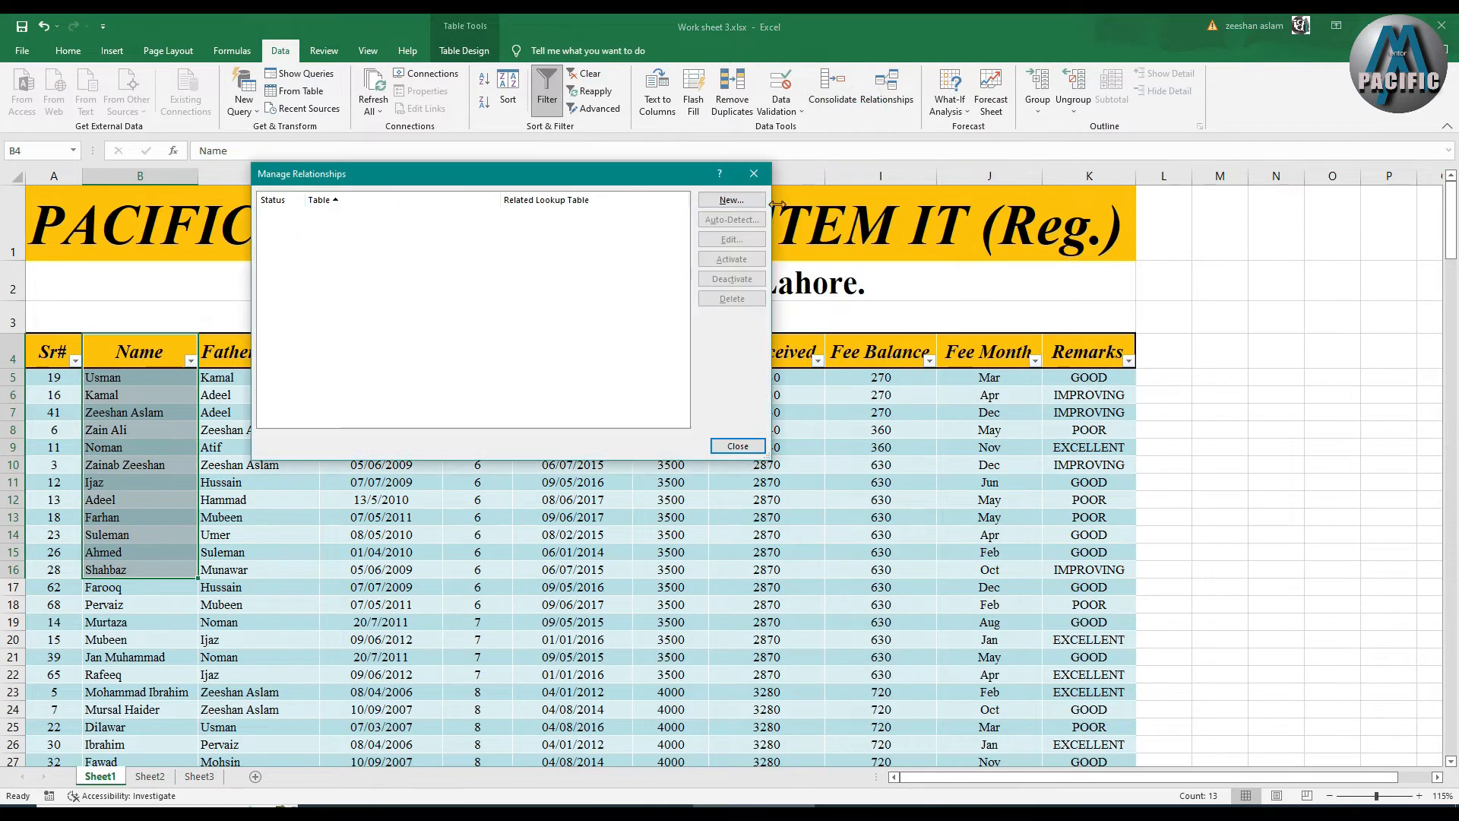
pyautogui.click(754, 173)
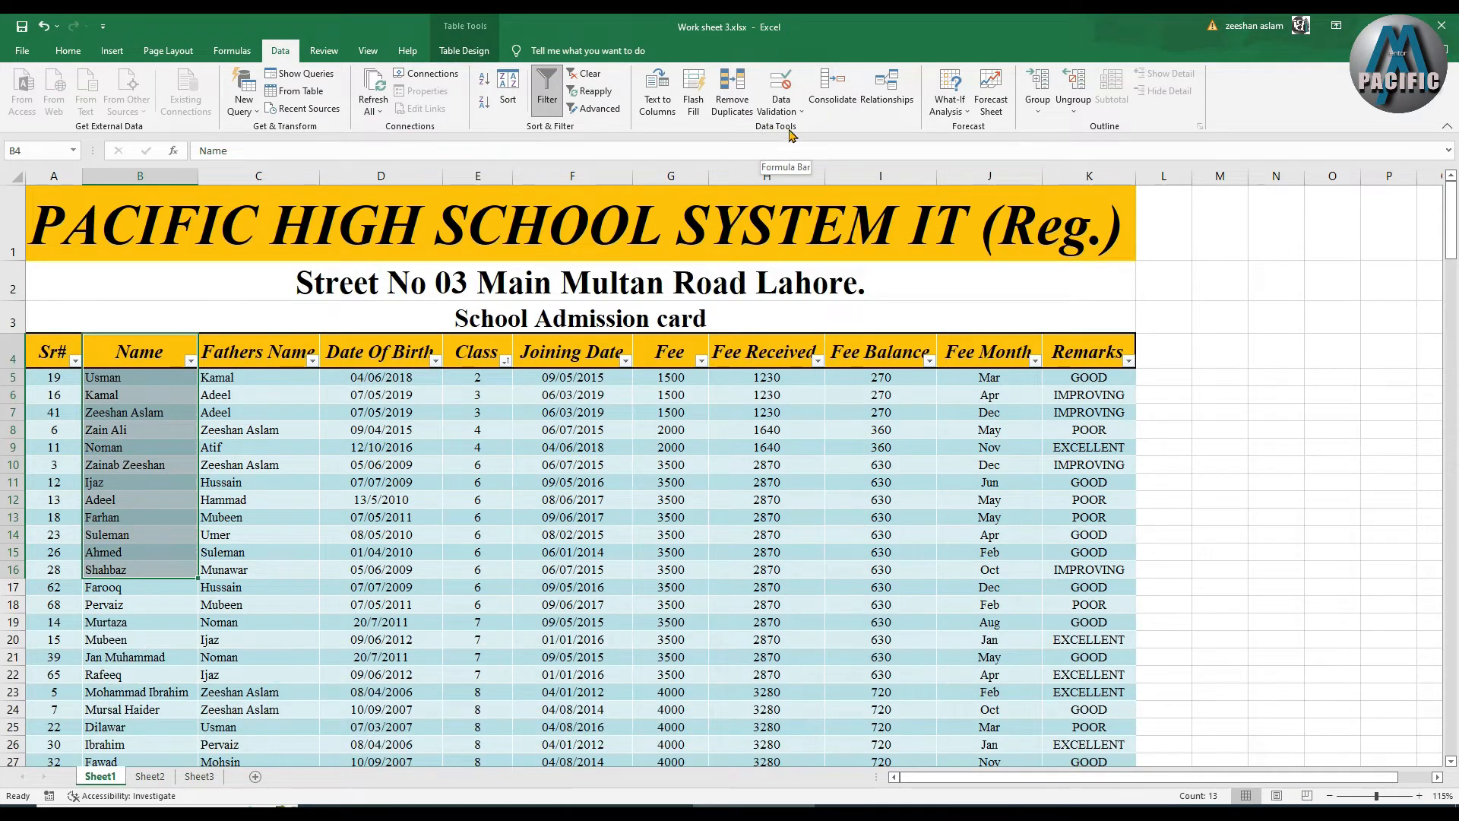
# Try to create a forecast sheet from the table range B6:G18, and cancel it
pyautogui.click(695, 104)
pyautogui.moveTo(130, 395); pyautogui.dragTo(684, 604)
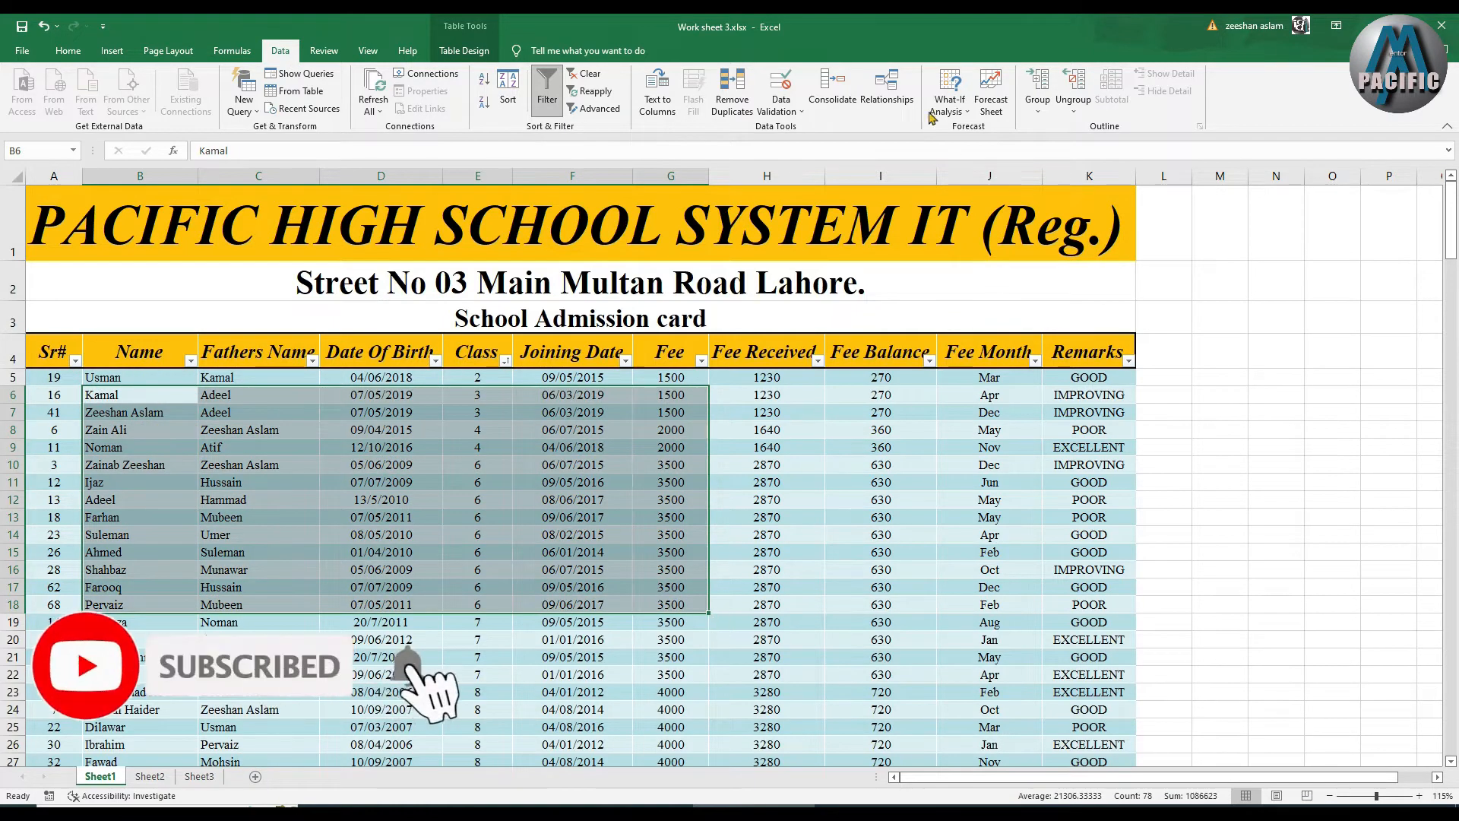
pyautogui.click(990, 106)
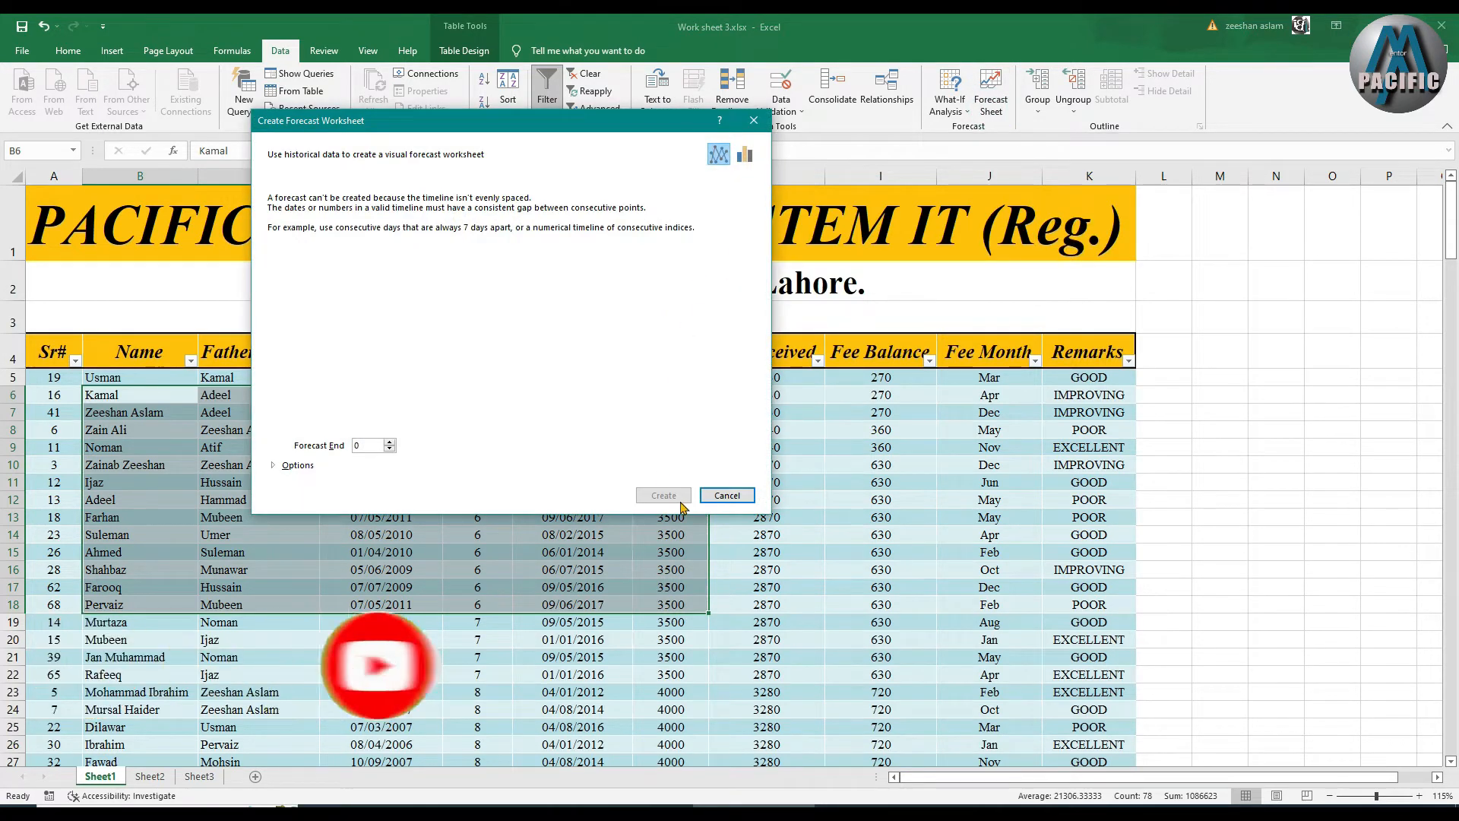
pyautogui.click(727, 494)
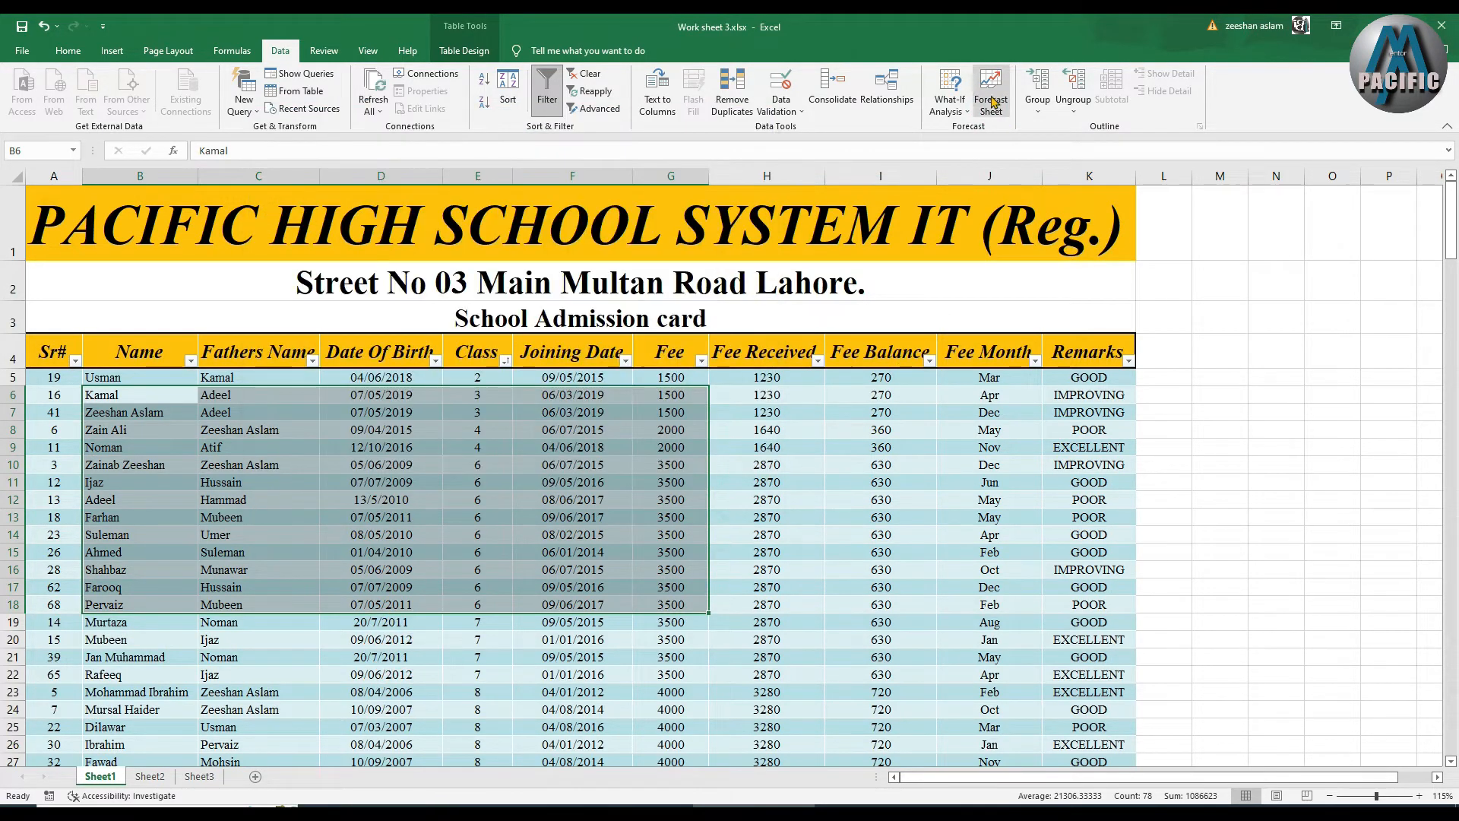
# Group rows 5 to 20 and test collapsing and expanding the group, leaving it collapsed
pyautogui.click(155, 619)
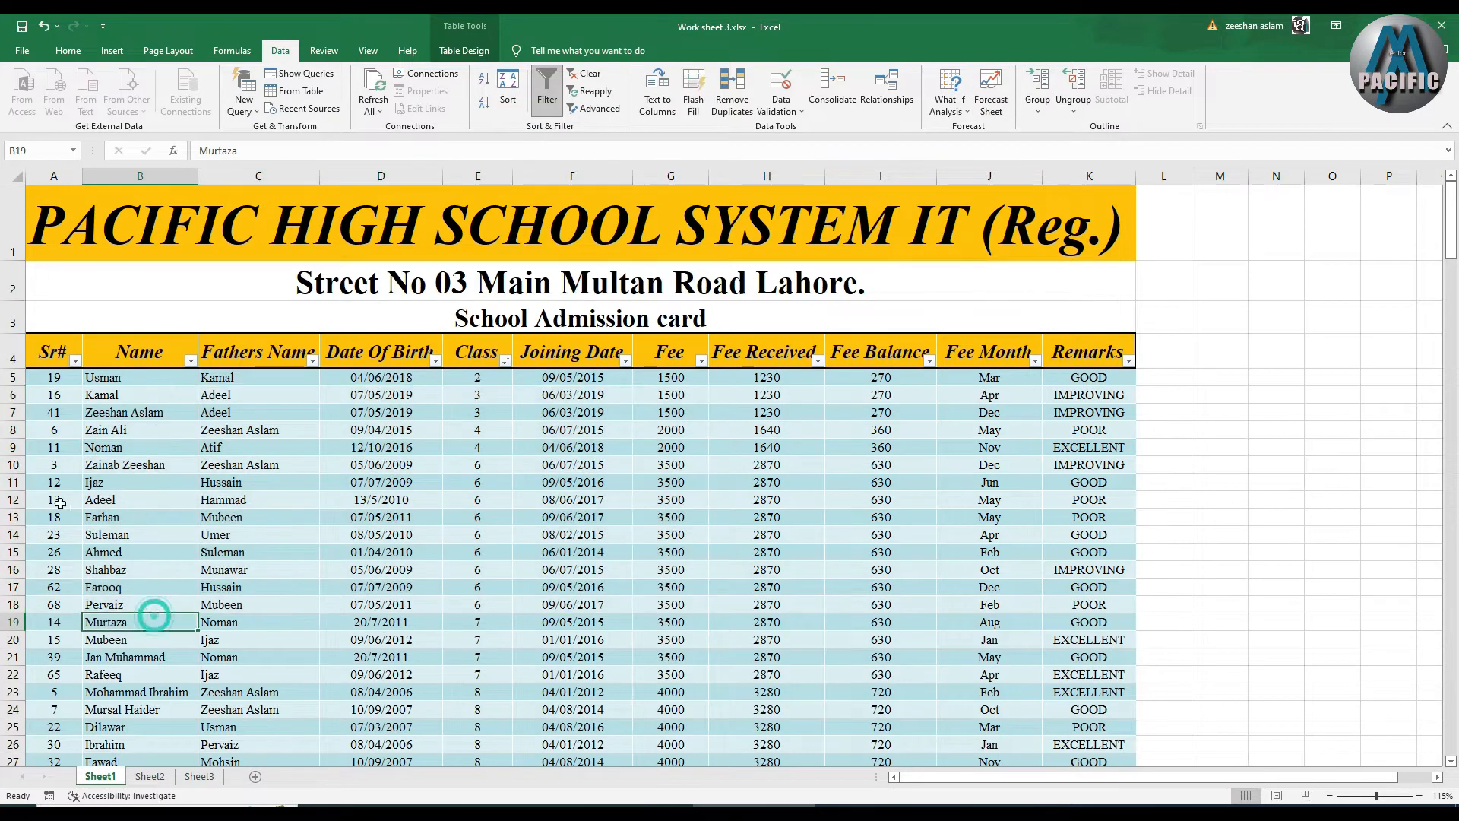
pyautogui.moveTo(12, 377); pyautogui.dragTo(12, 639)
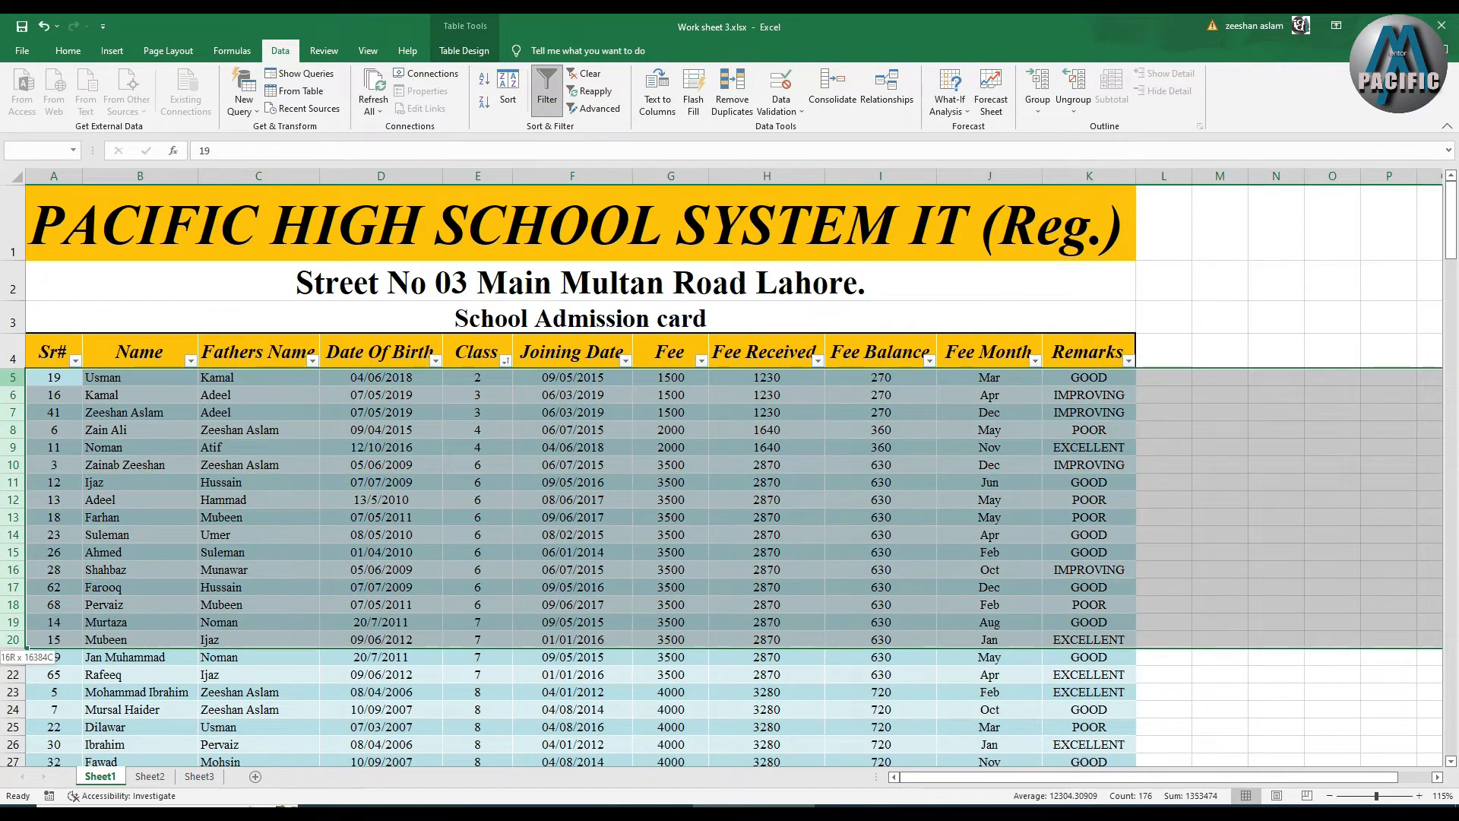
pyautogui.click(1038, 83)
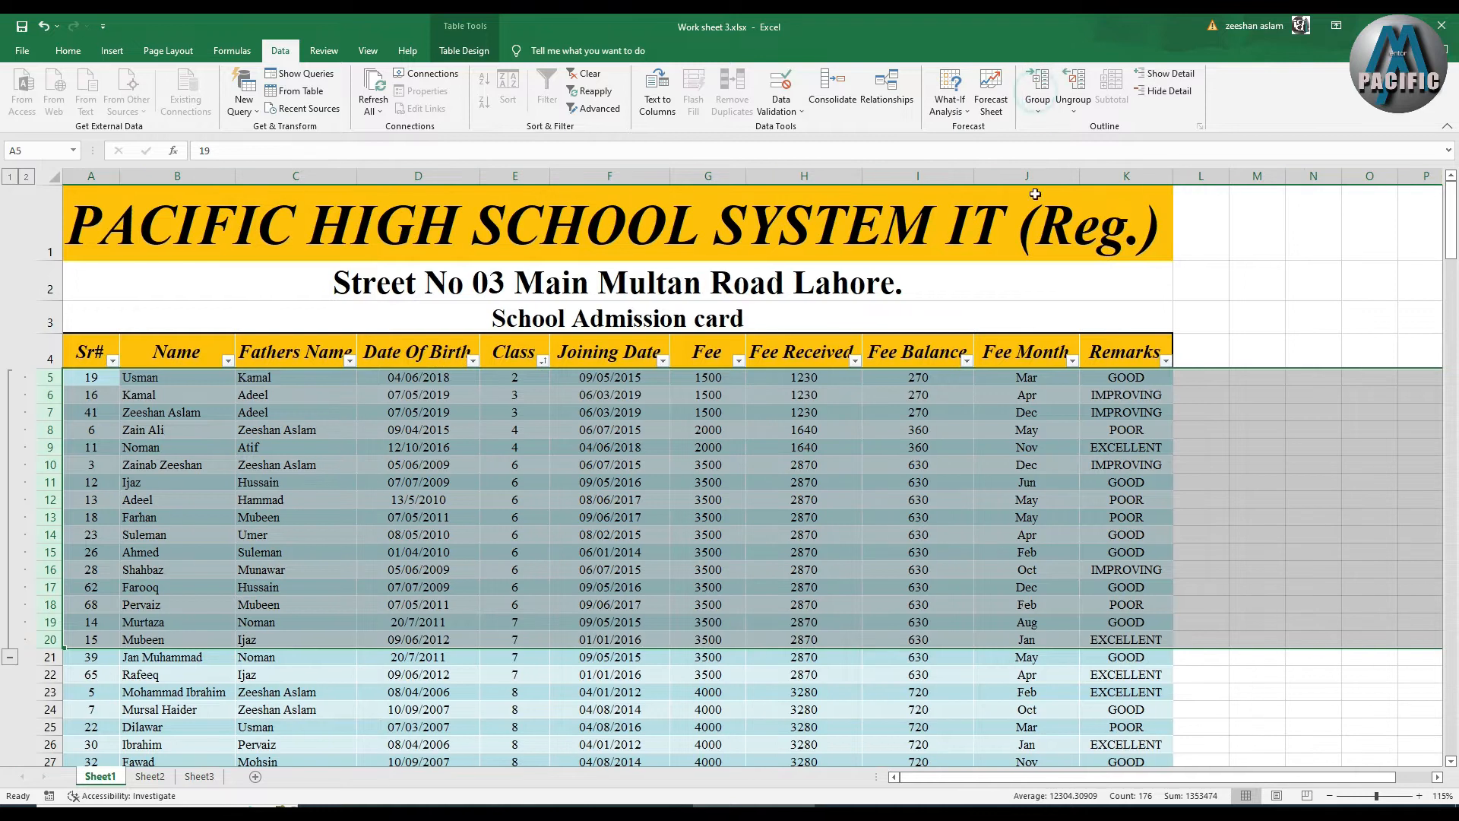
pyautogui.click(126, 547)
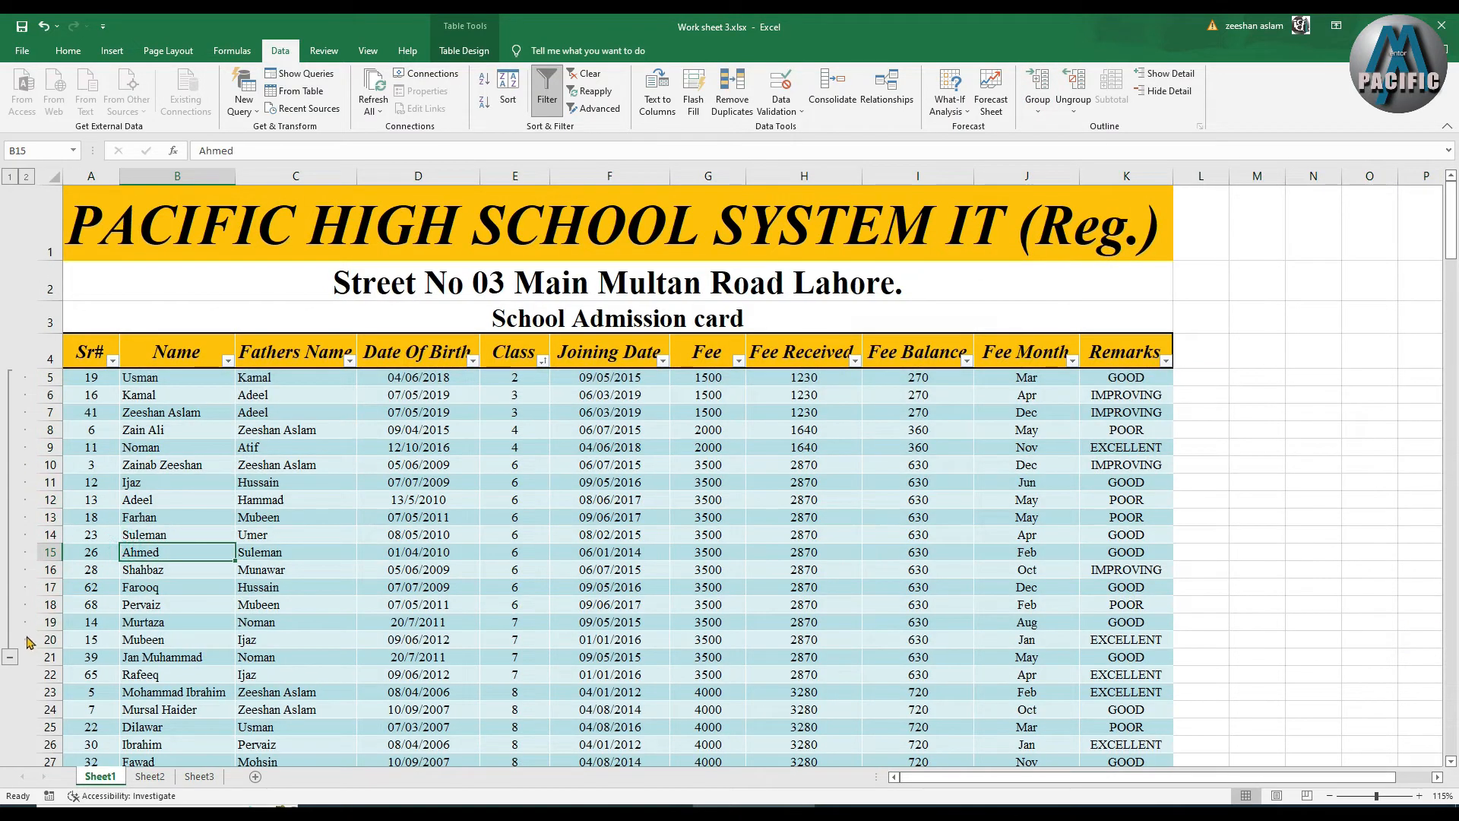
pyautogui.click(10, 656)
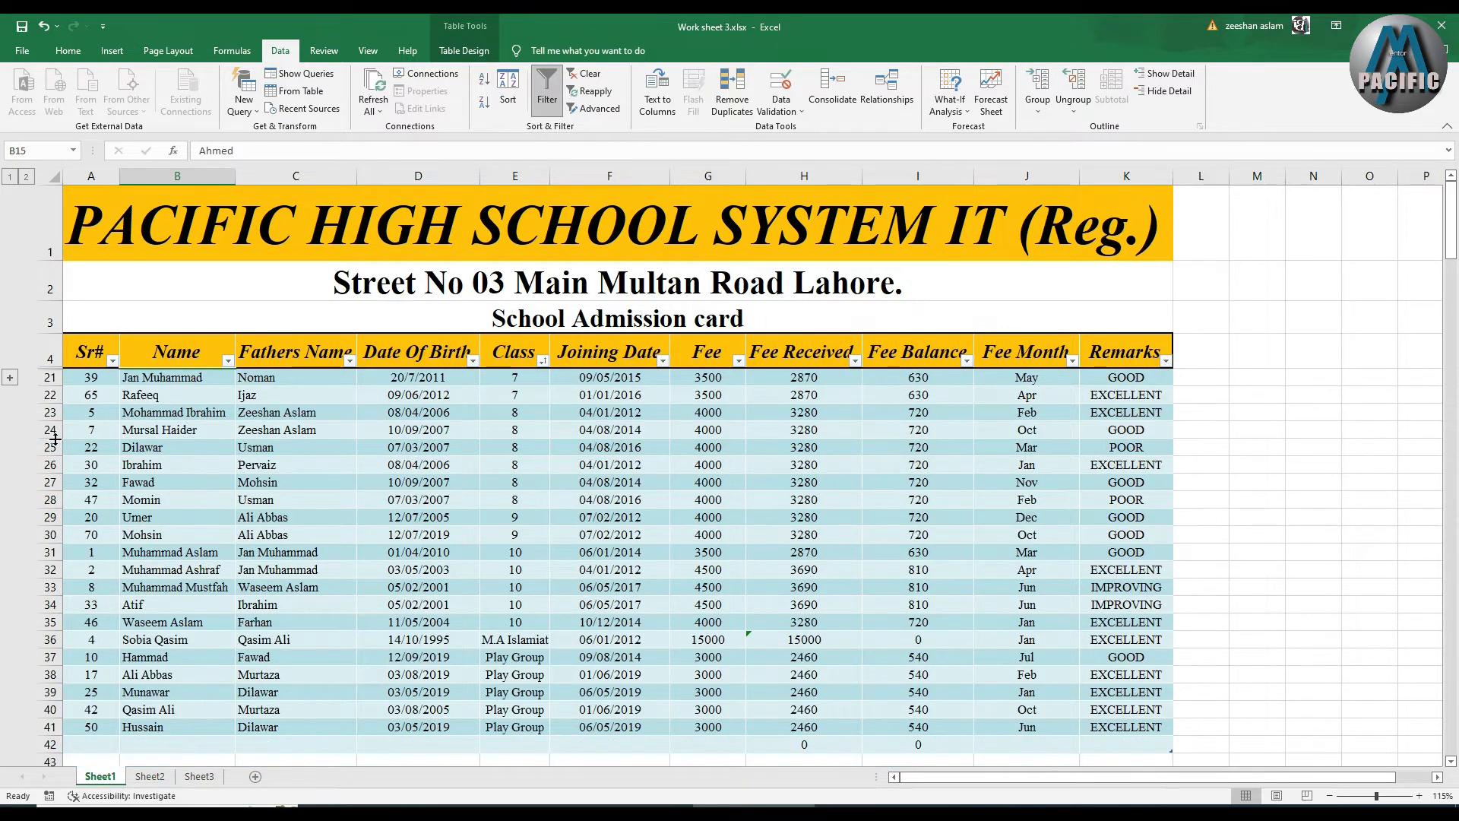
pyautogui.click(9, 378)
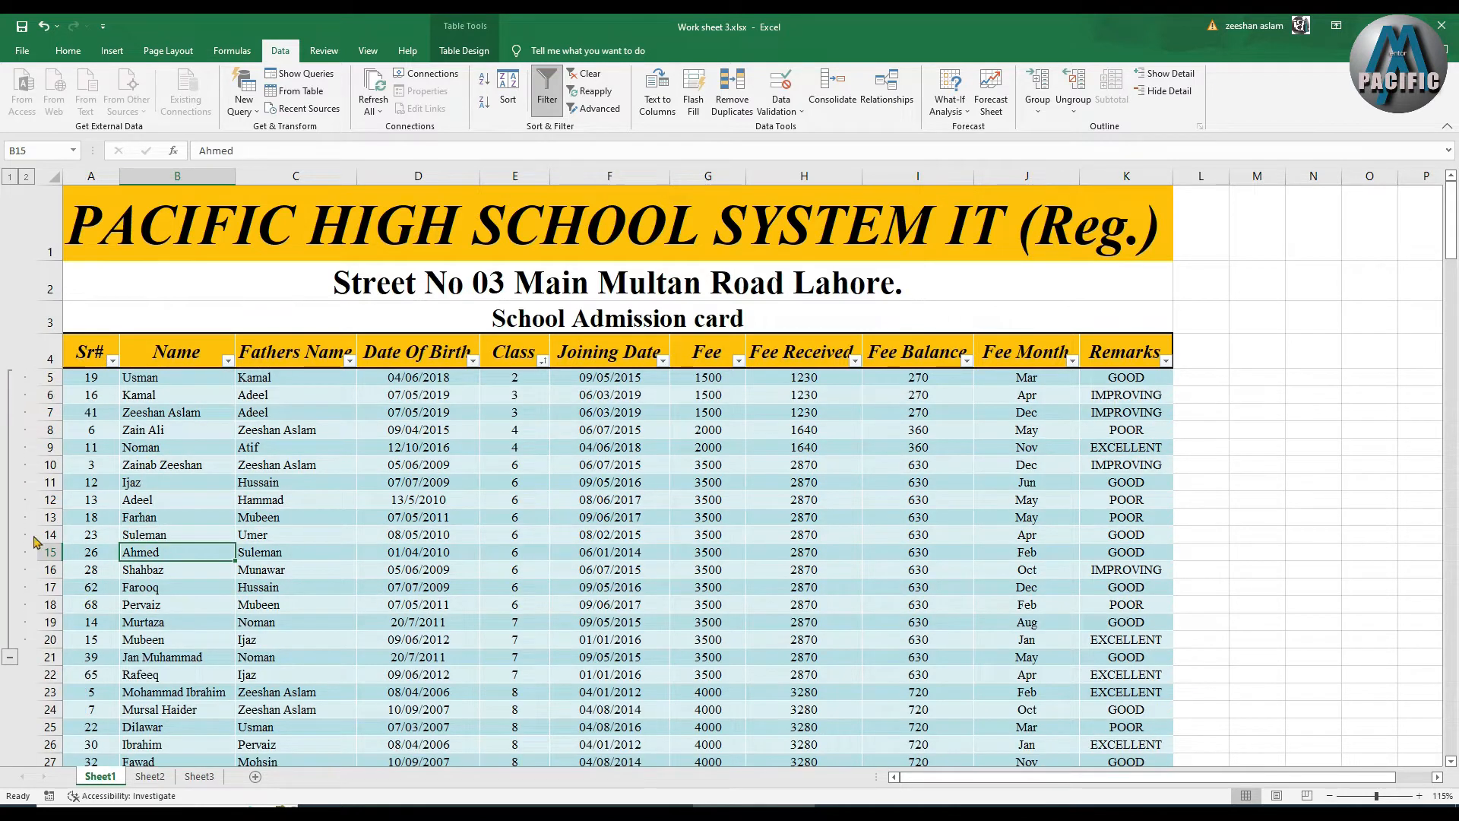
pyautogui.click(10, 658)
# Group rows 25 to 41 as a second group and collapse it
pyautogui.scroll(-2, 80, 624)
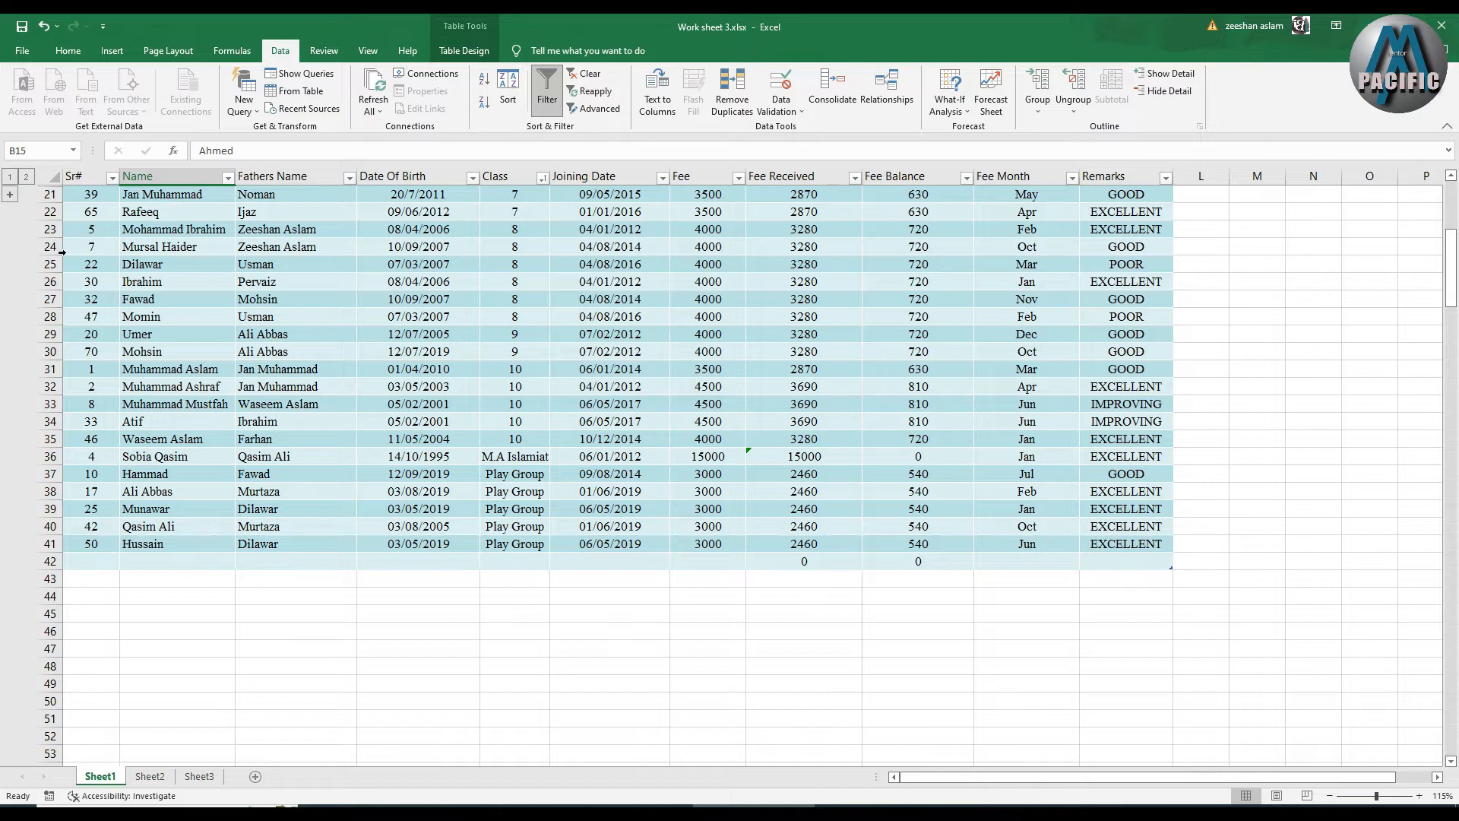
pyautogui.moveTo(53, 264); pyautogui.dragTo(47, 544)
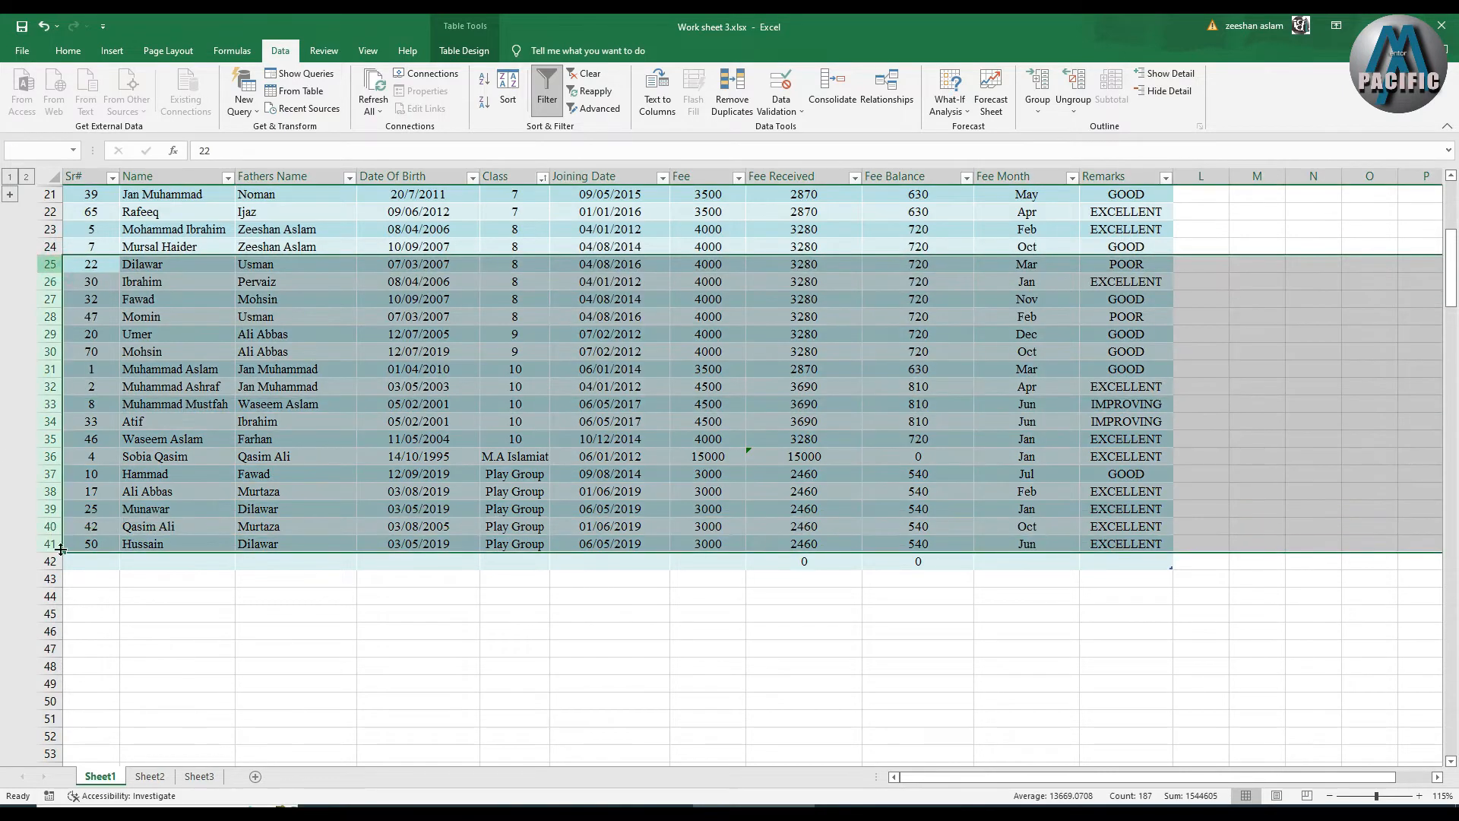
pyautogui.click(1040, 90)
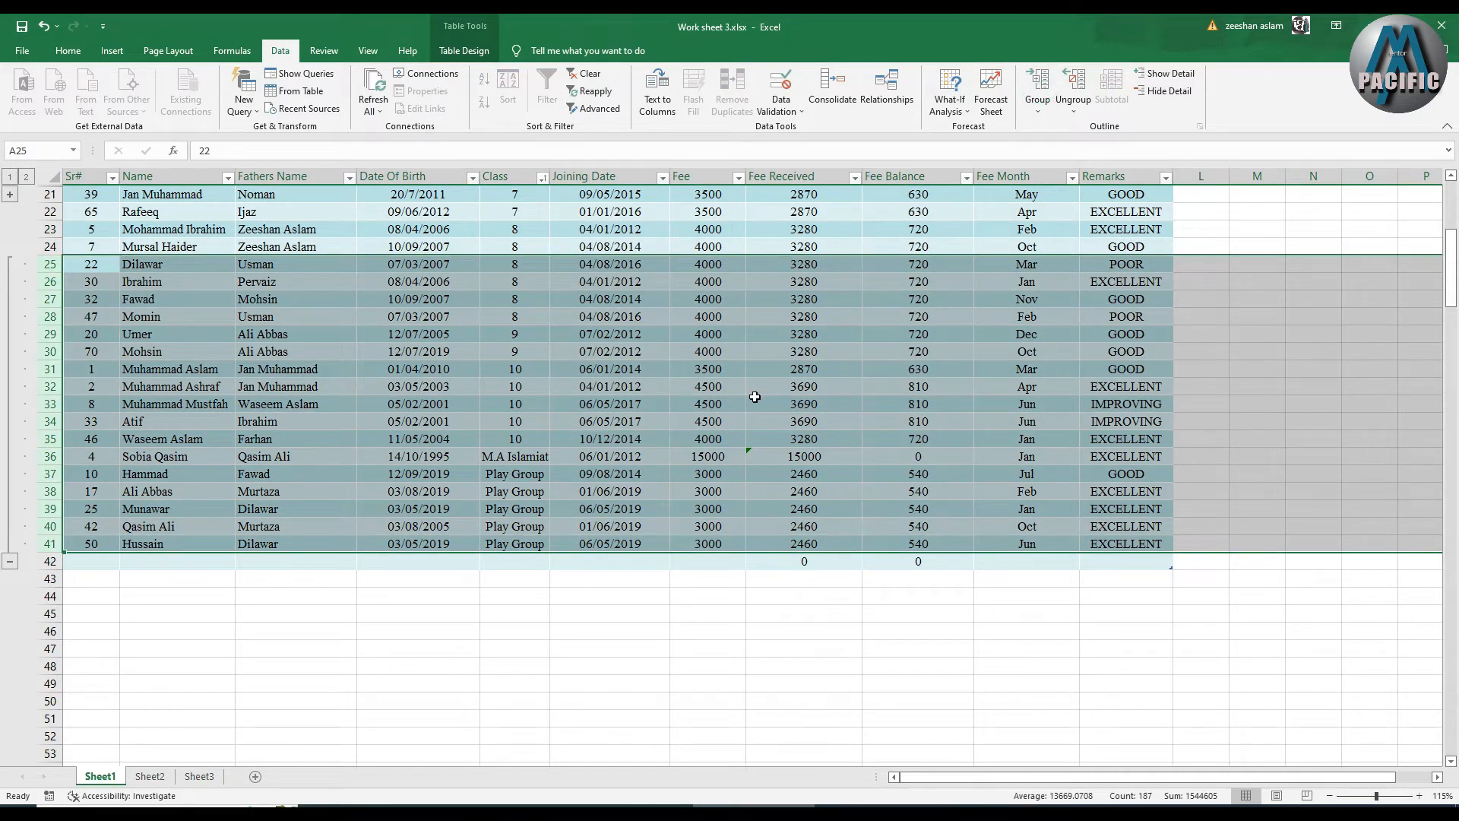
pyautogui.click(9, 561)
pyautogui.scroll(3, 72, 452)
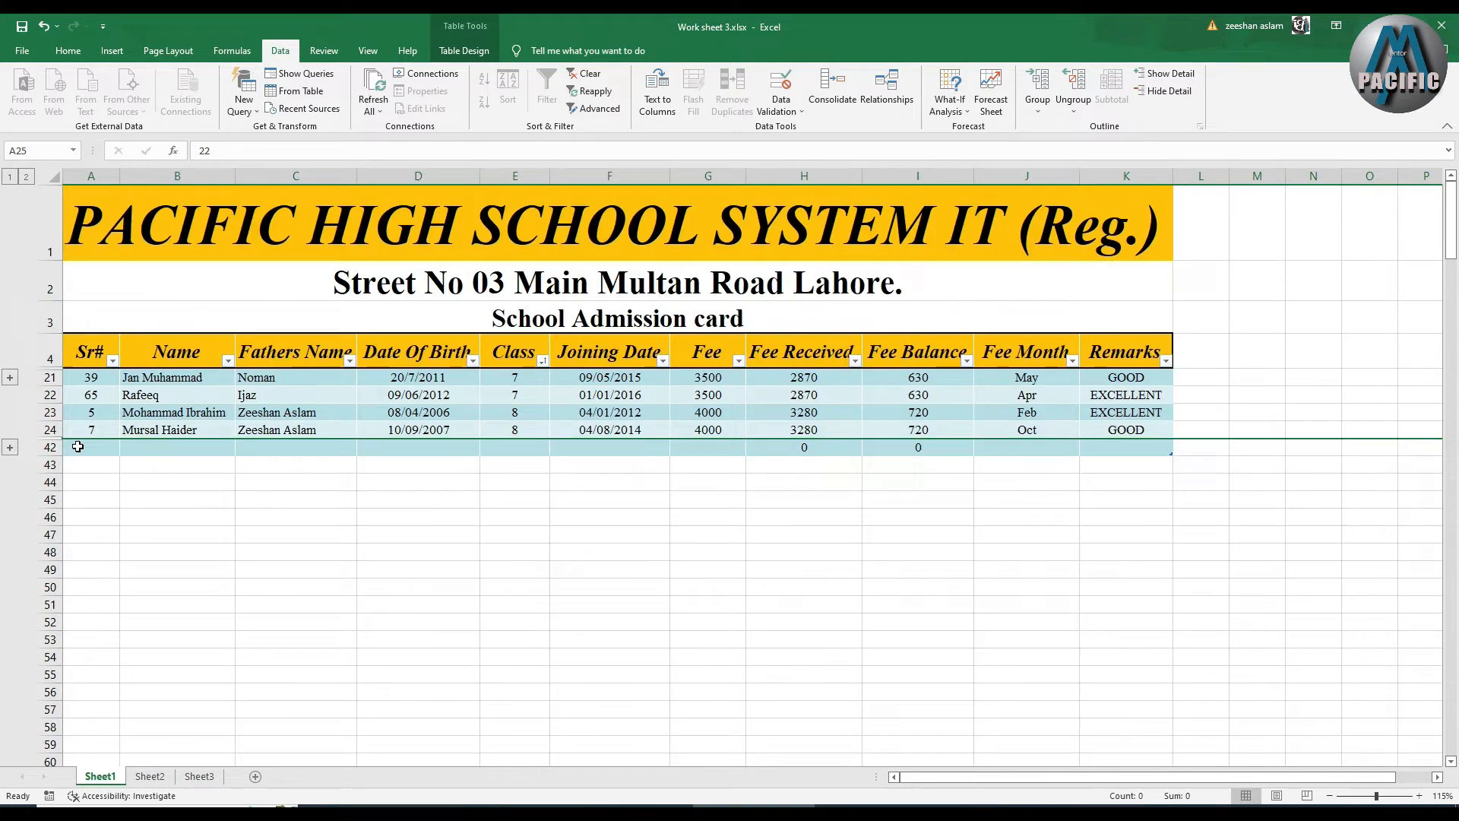
# Expand both row groups and collapse them again, one after the other
pyautogui.click(11, 447)
pyautogui.click(10, 378)
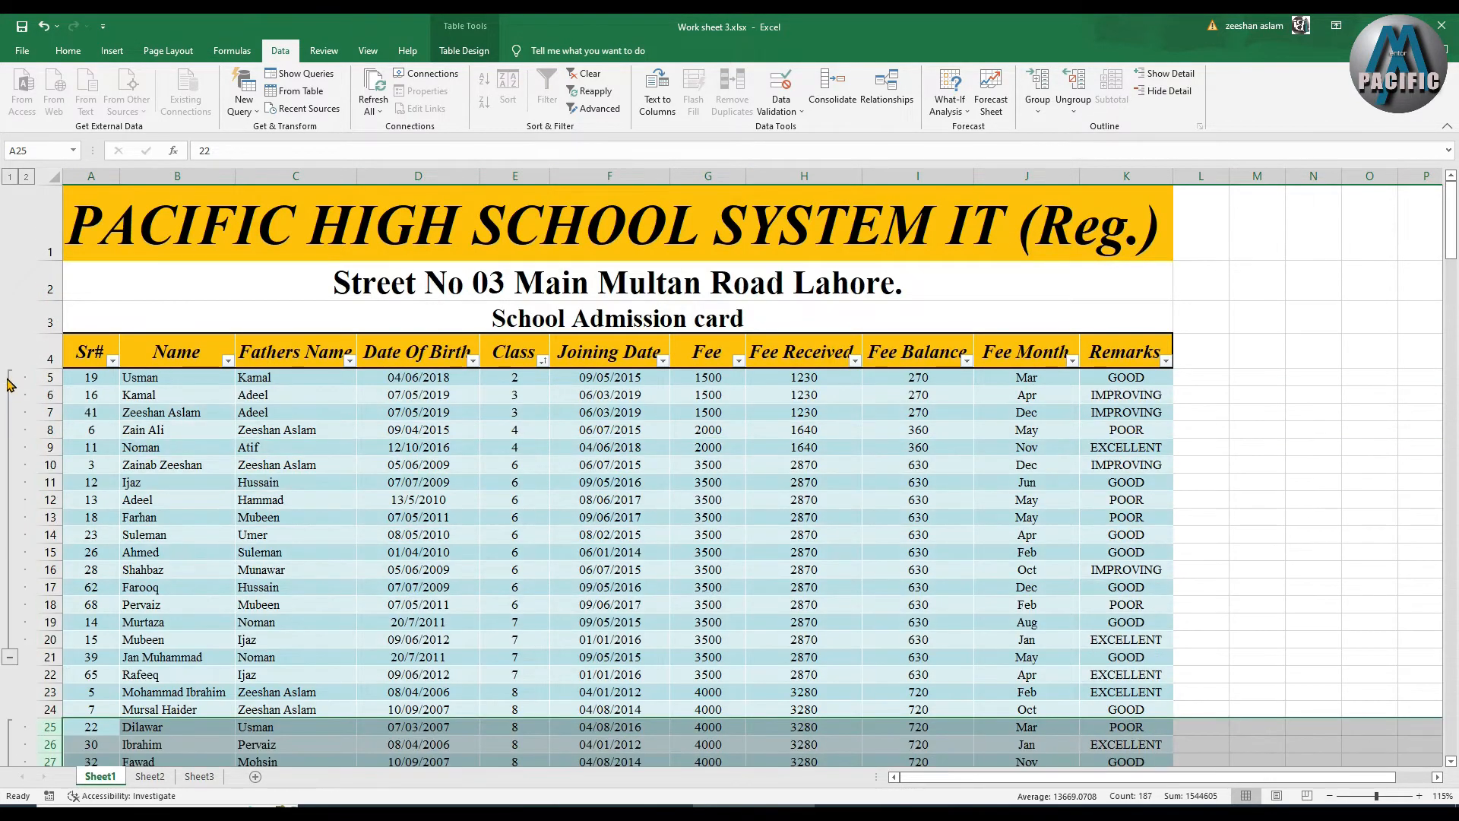
pyautogui.click(10, 657)
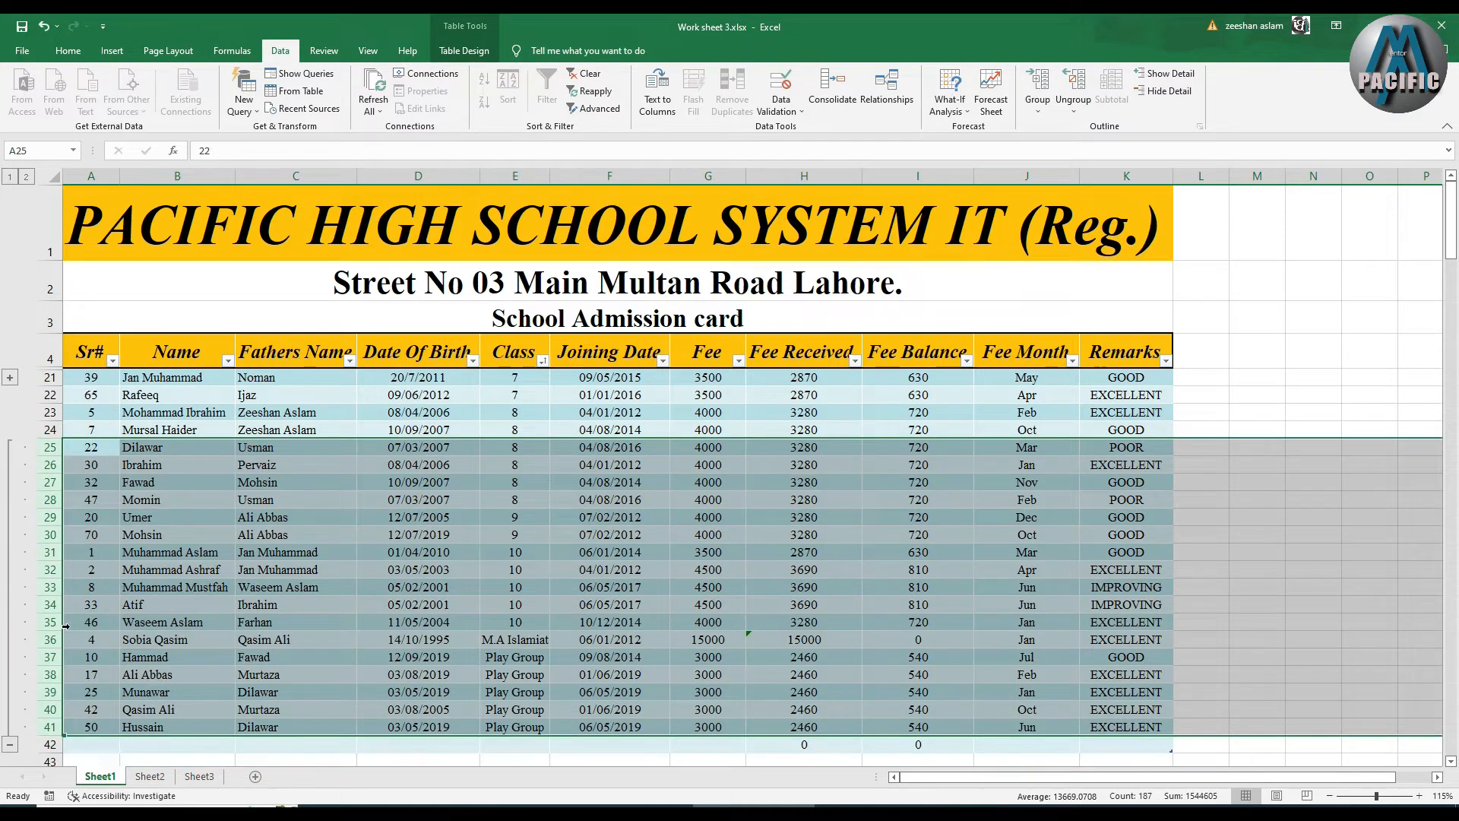
pyautogui.click(10, 745)
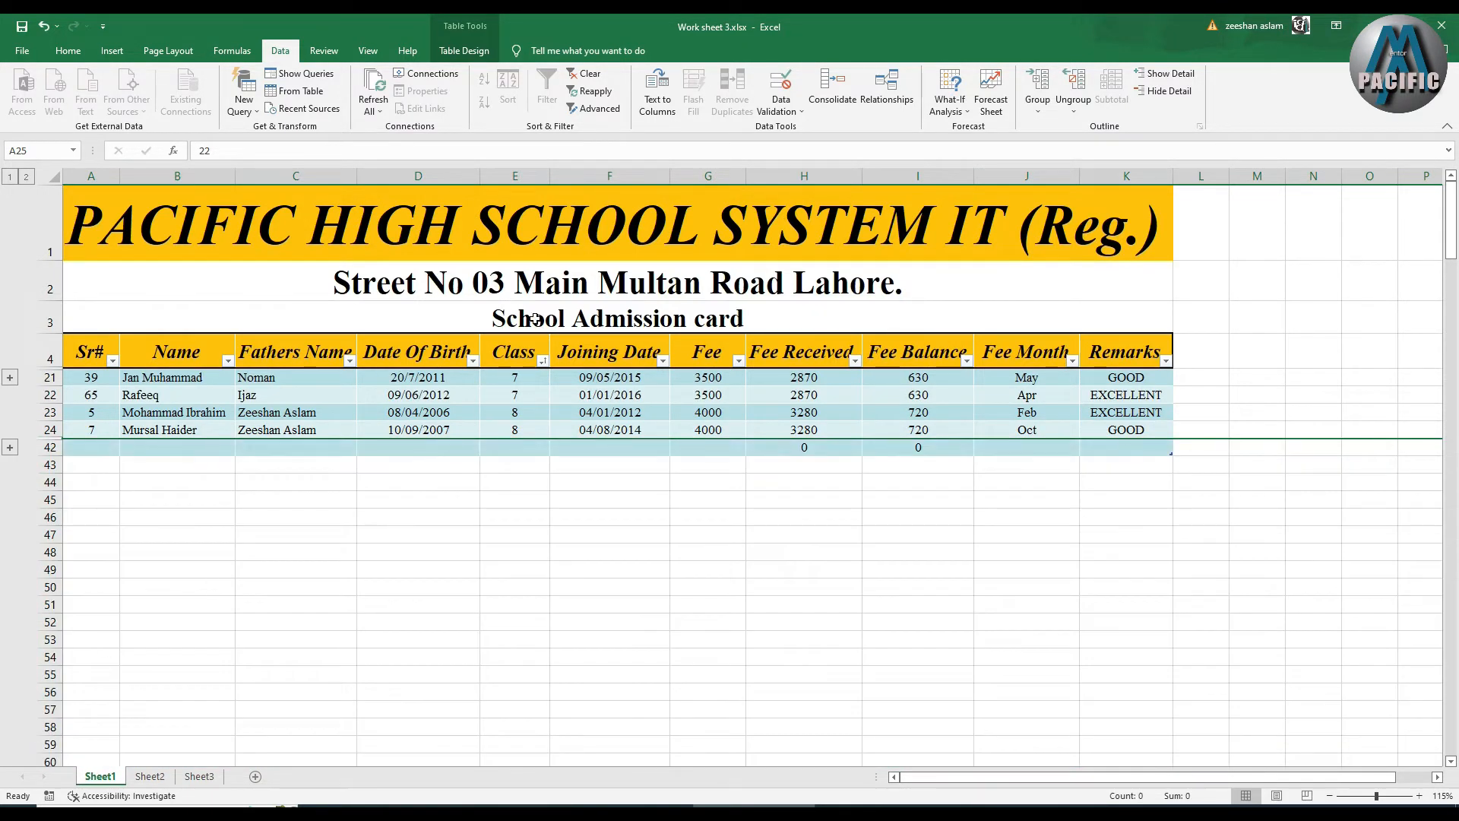
# Group columns E to H, try collapsing and expanding the group, and ungroup the columns
pyautogui.moveTo(501, 176); pyautogui.dragTo(813, 175)
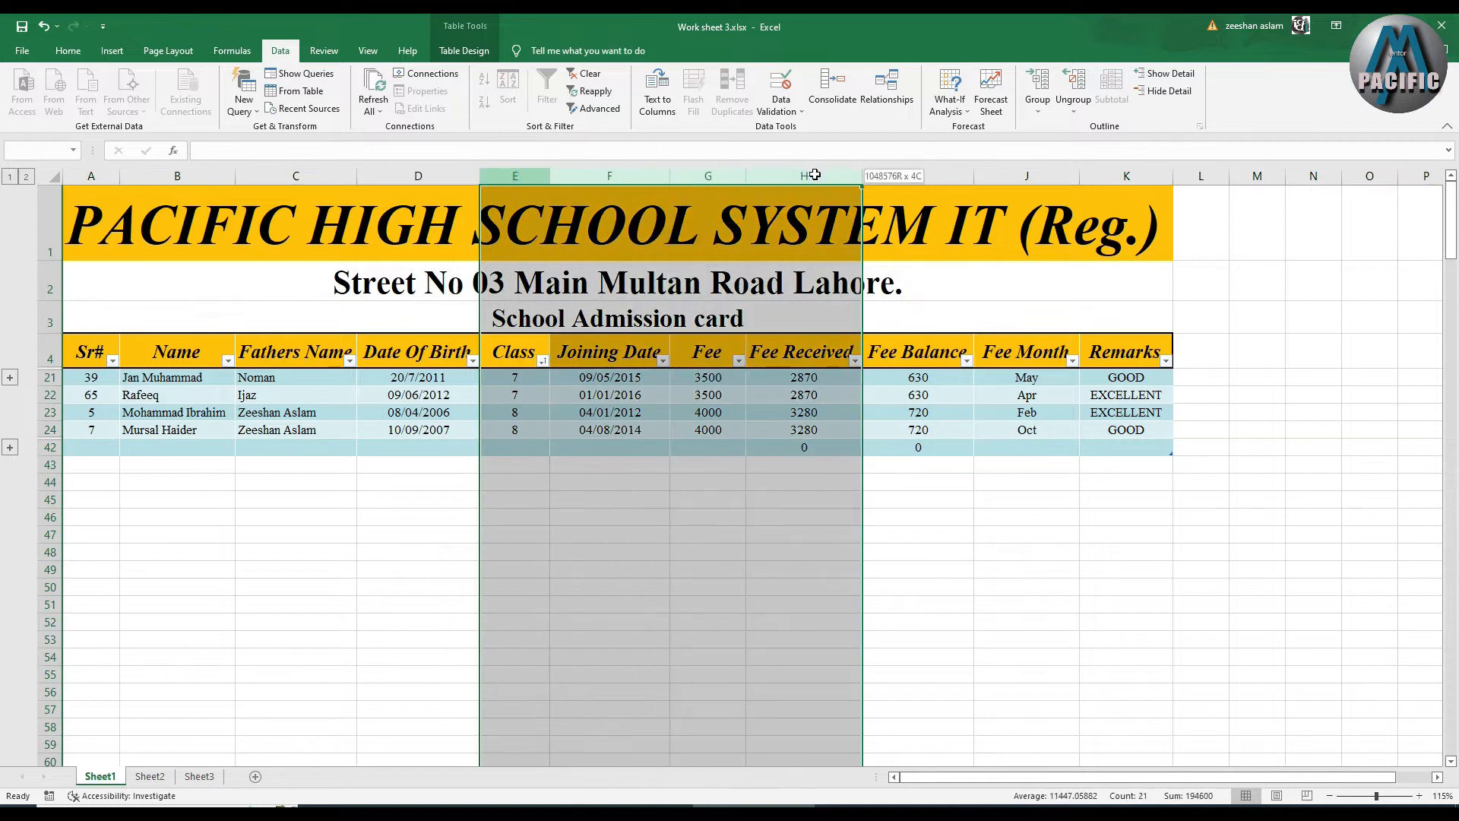
pyautogui.click(1038, 84)
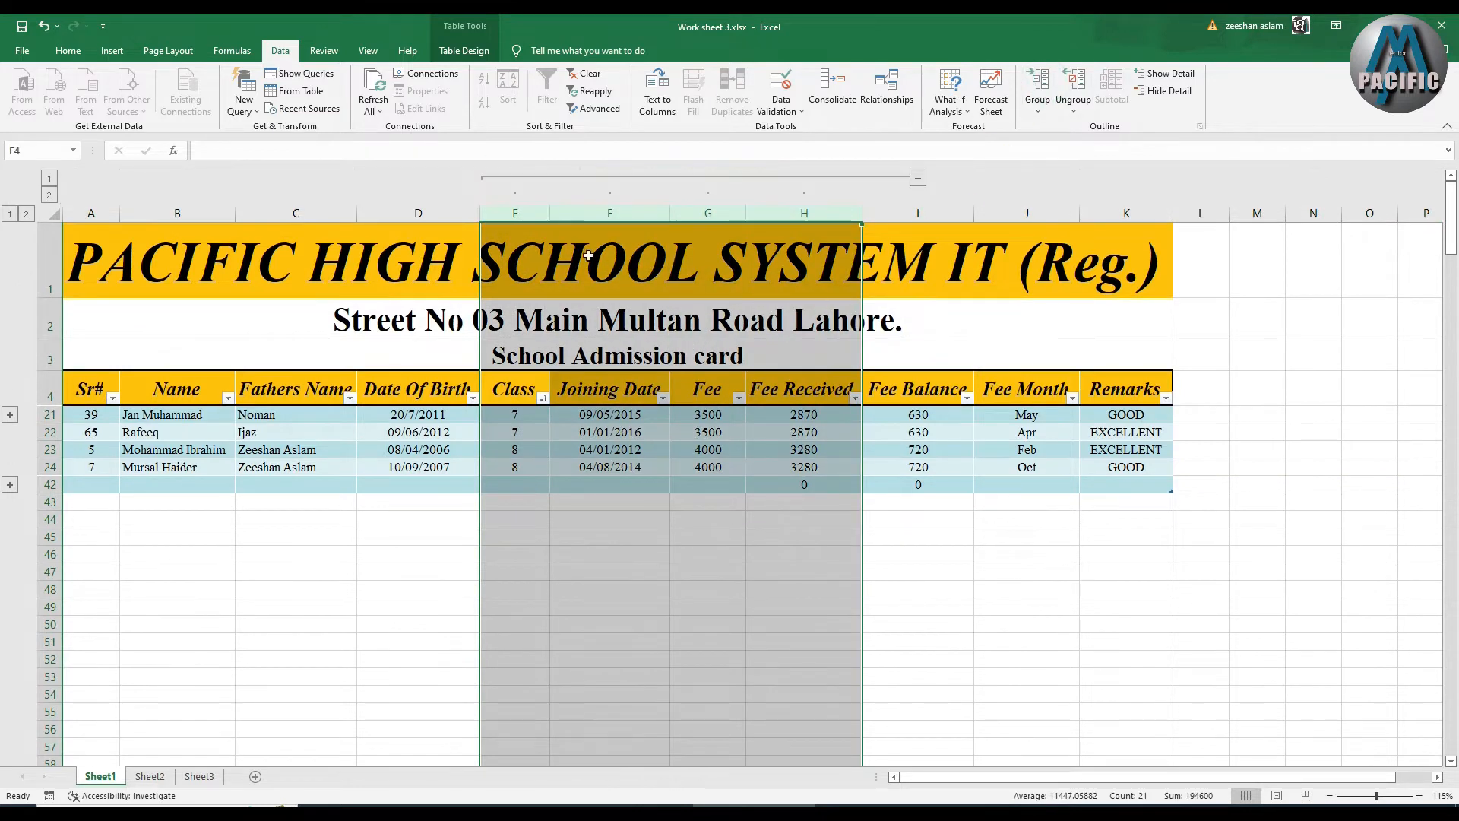
pyautogui.click(918, 179)
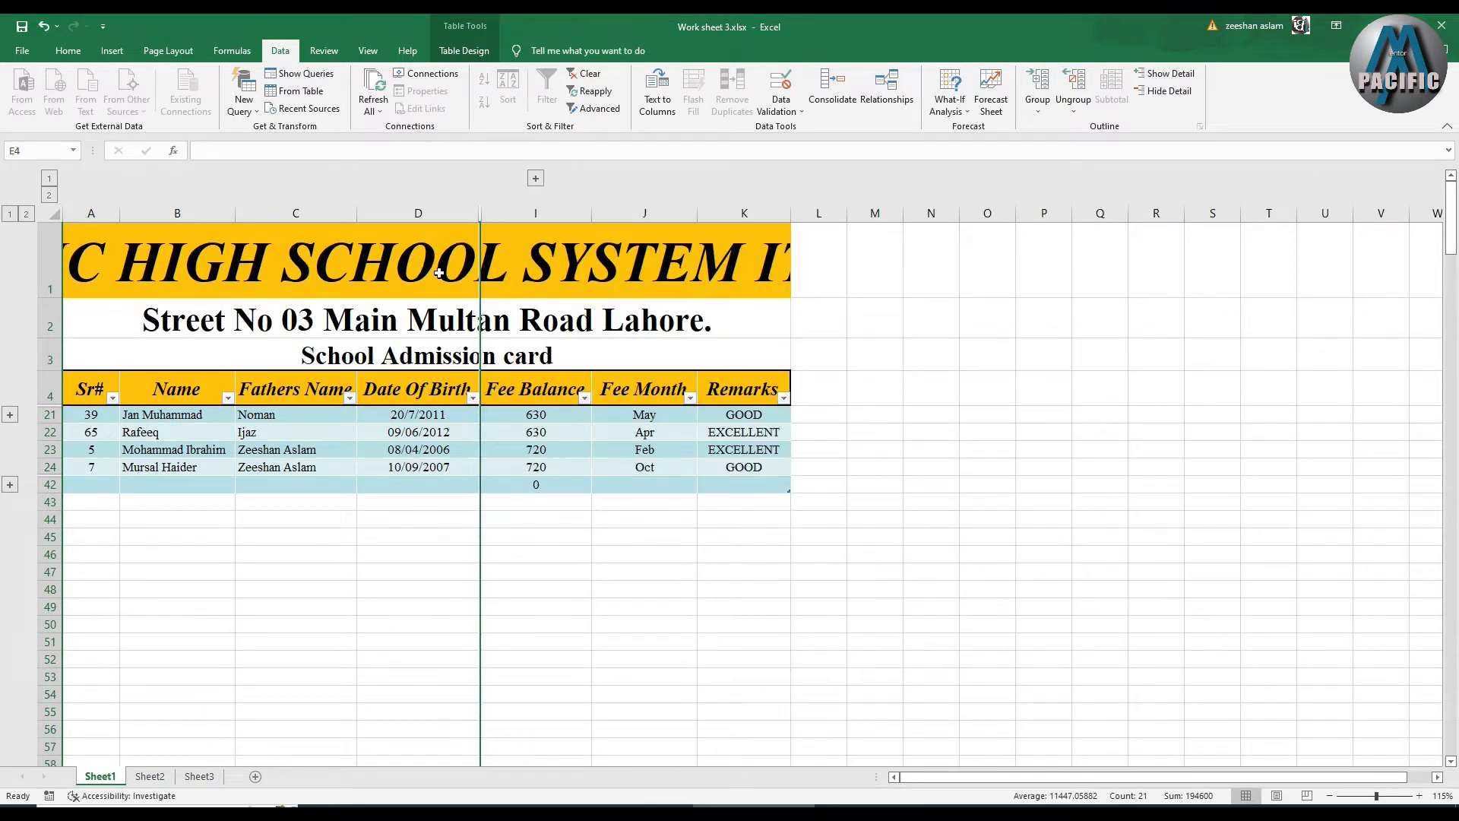
pyautogui.click(535, 180)
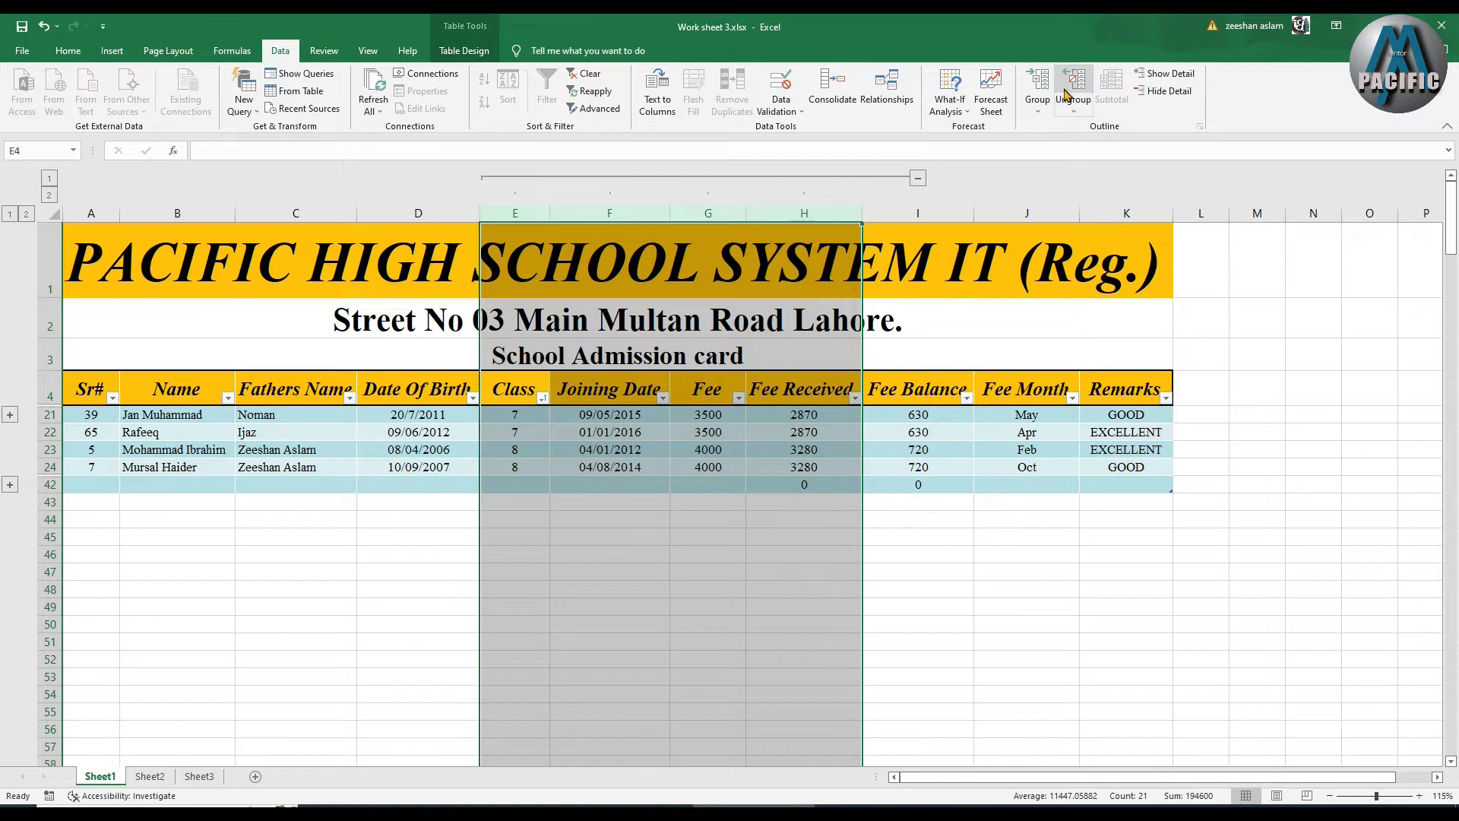
pyautogui.click(1072, 85)
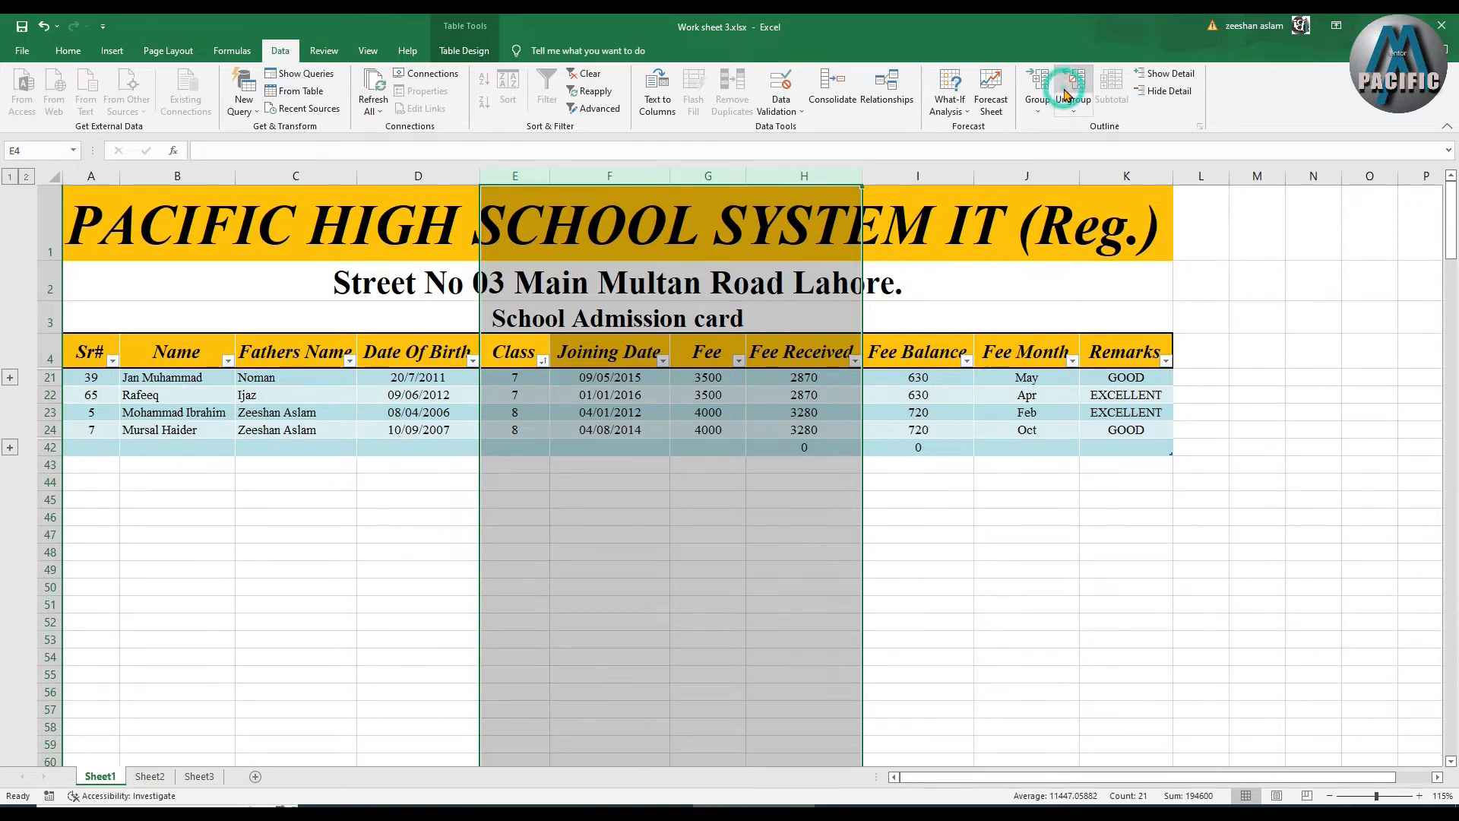
# Expand both collapsed row groups and ungroup rows 5 to 44
pyautogui.click(10, 378)
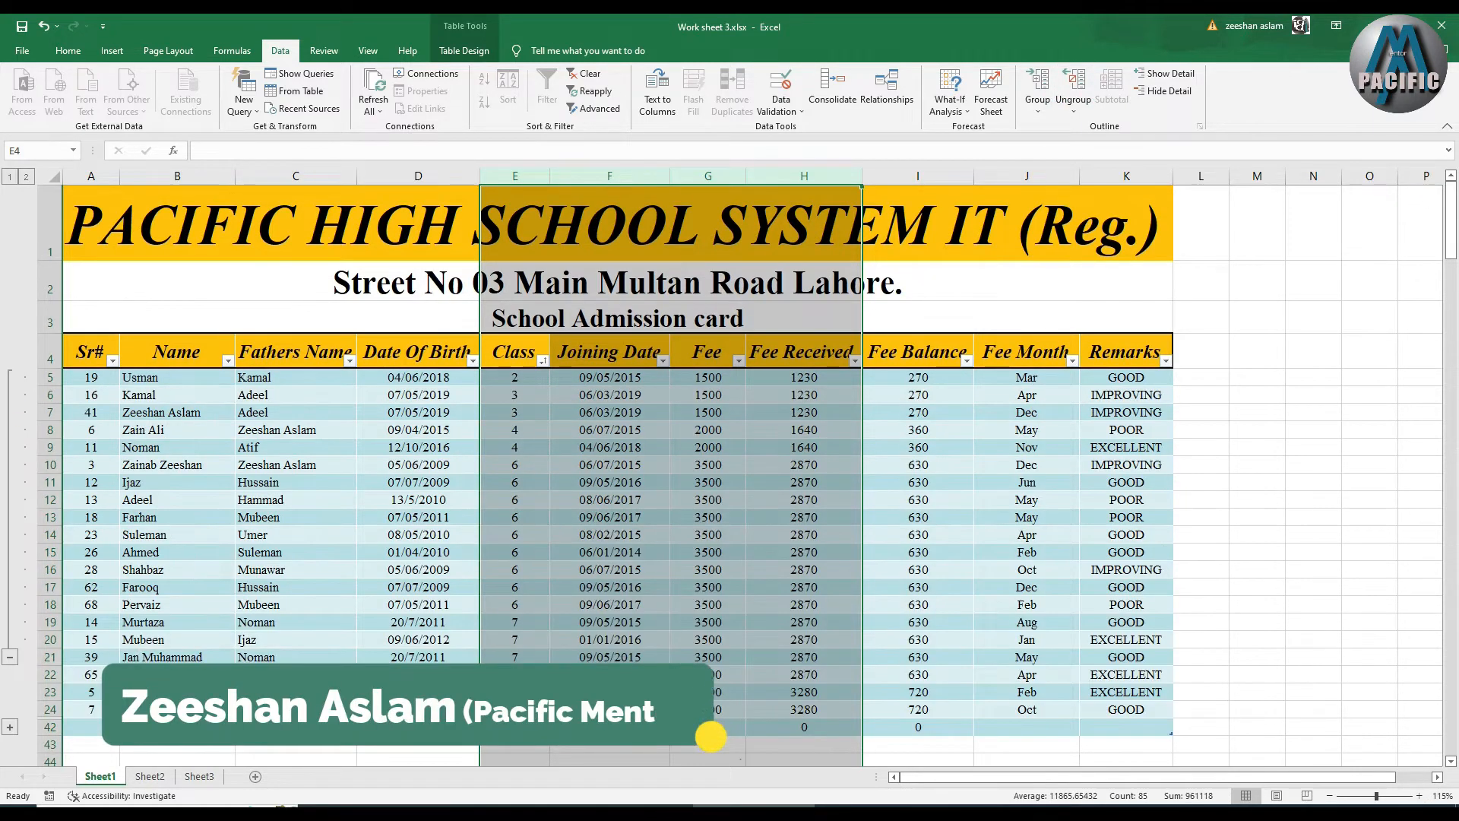
pyautogui.click(10, 727)
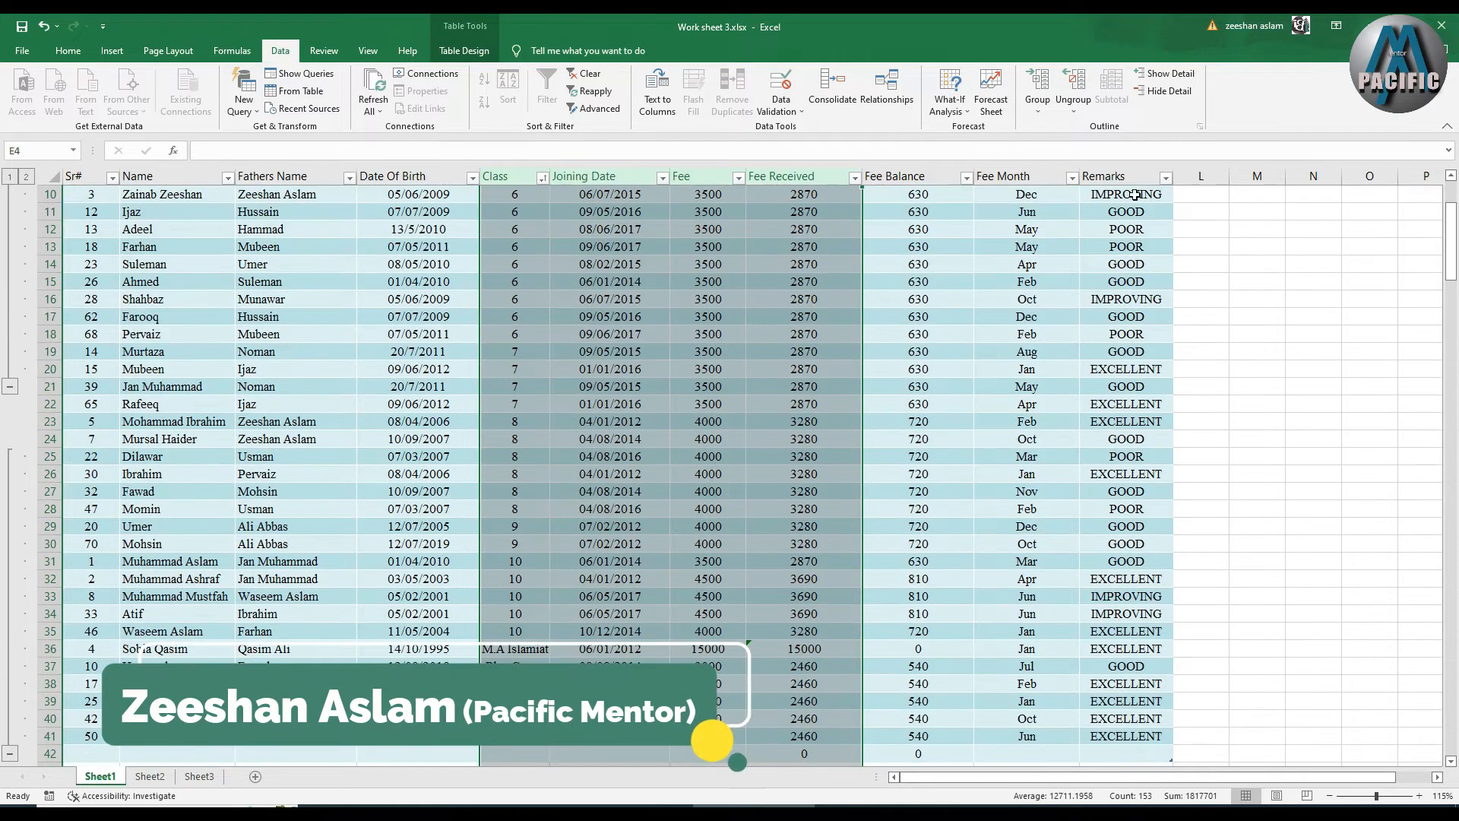
pyautogui.click(1073, 114)
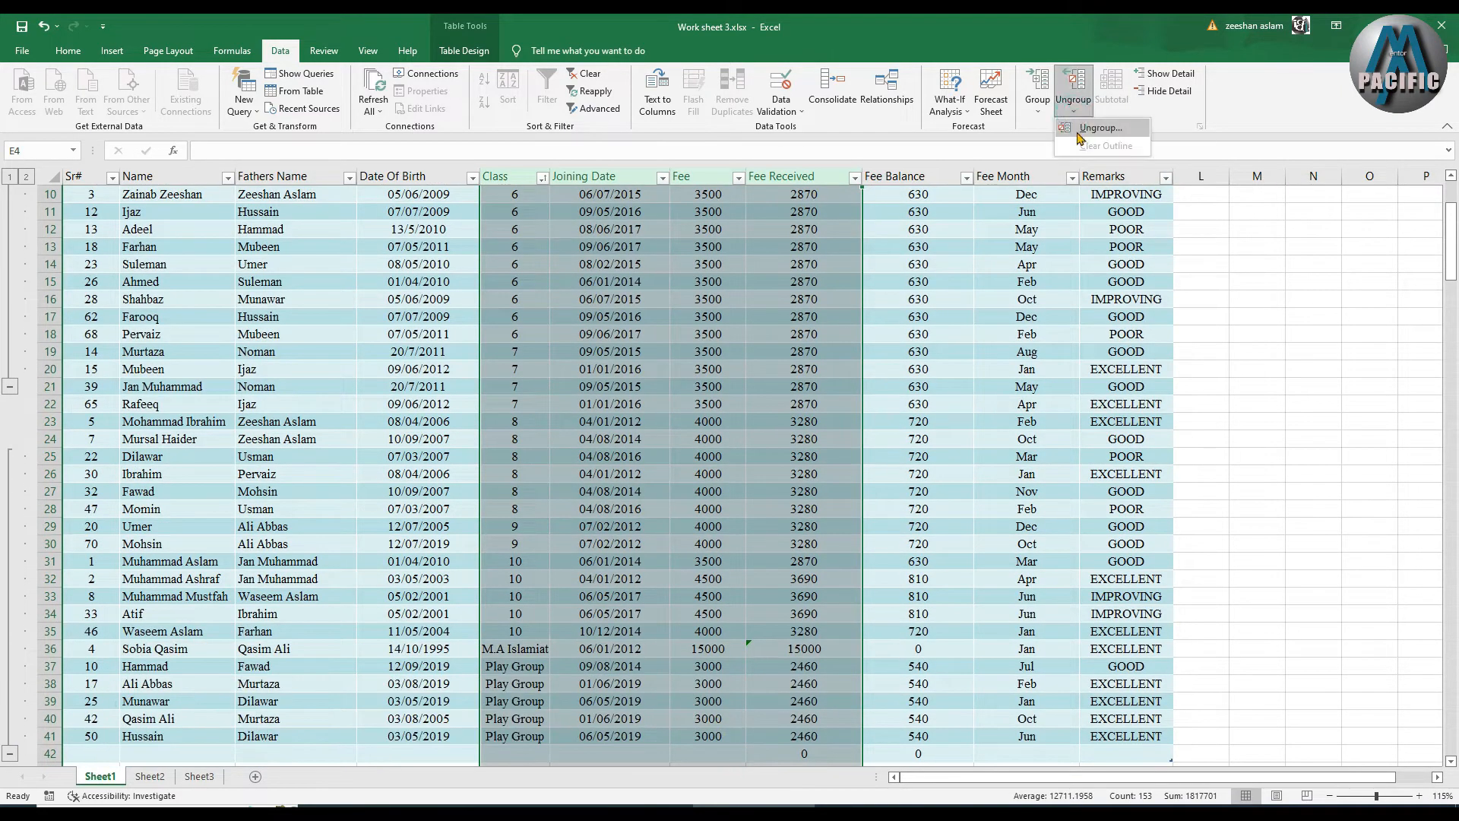
pyautogui.click(1069, 143)
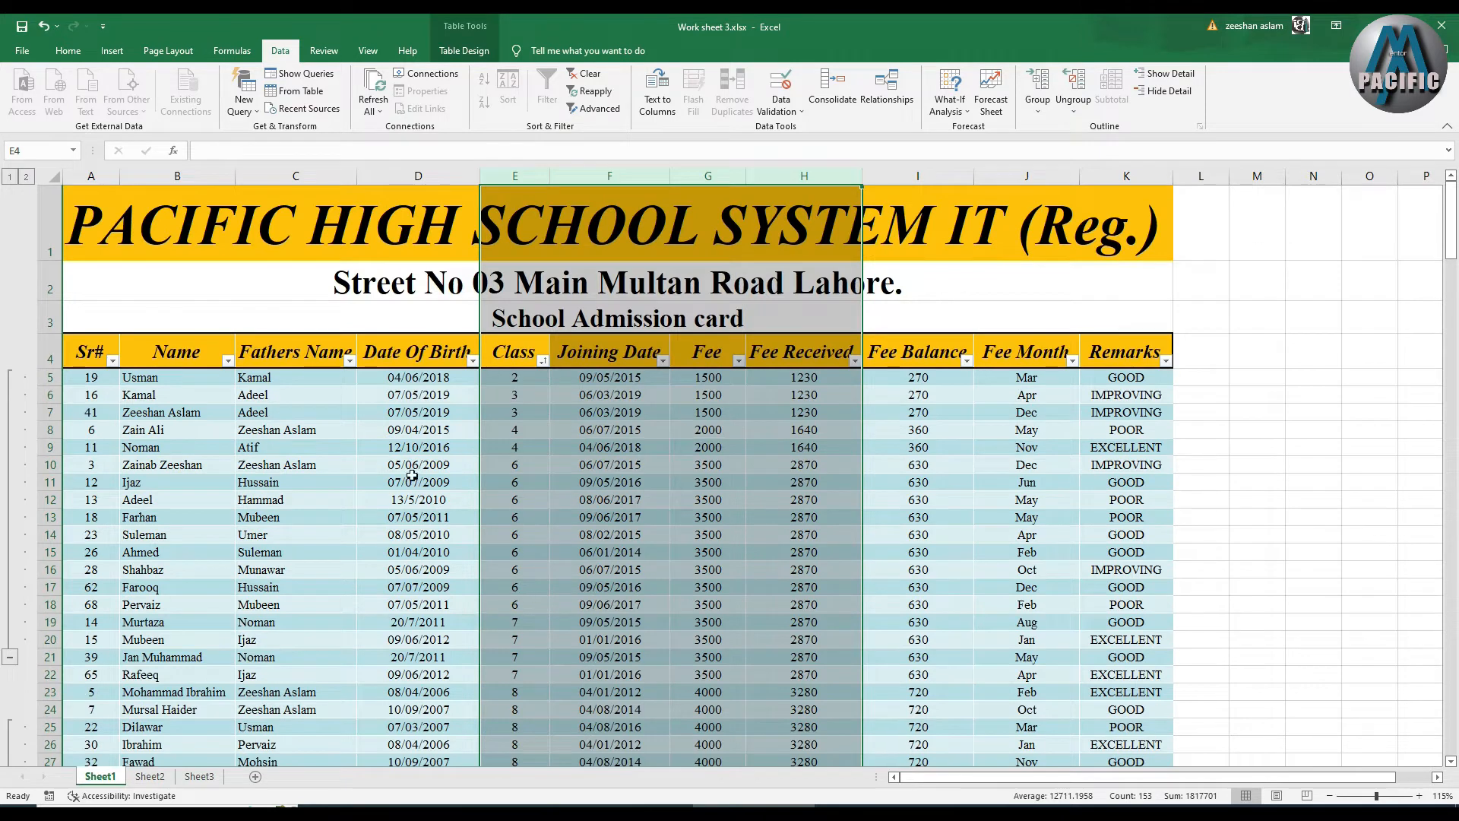
pyautogui.click(221, 513)
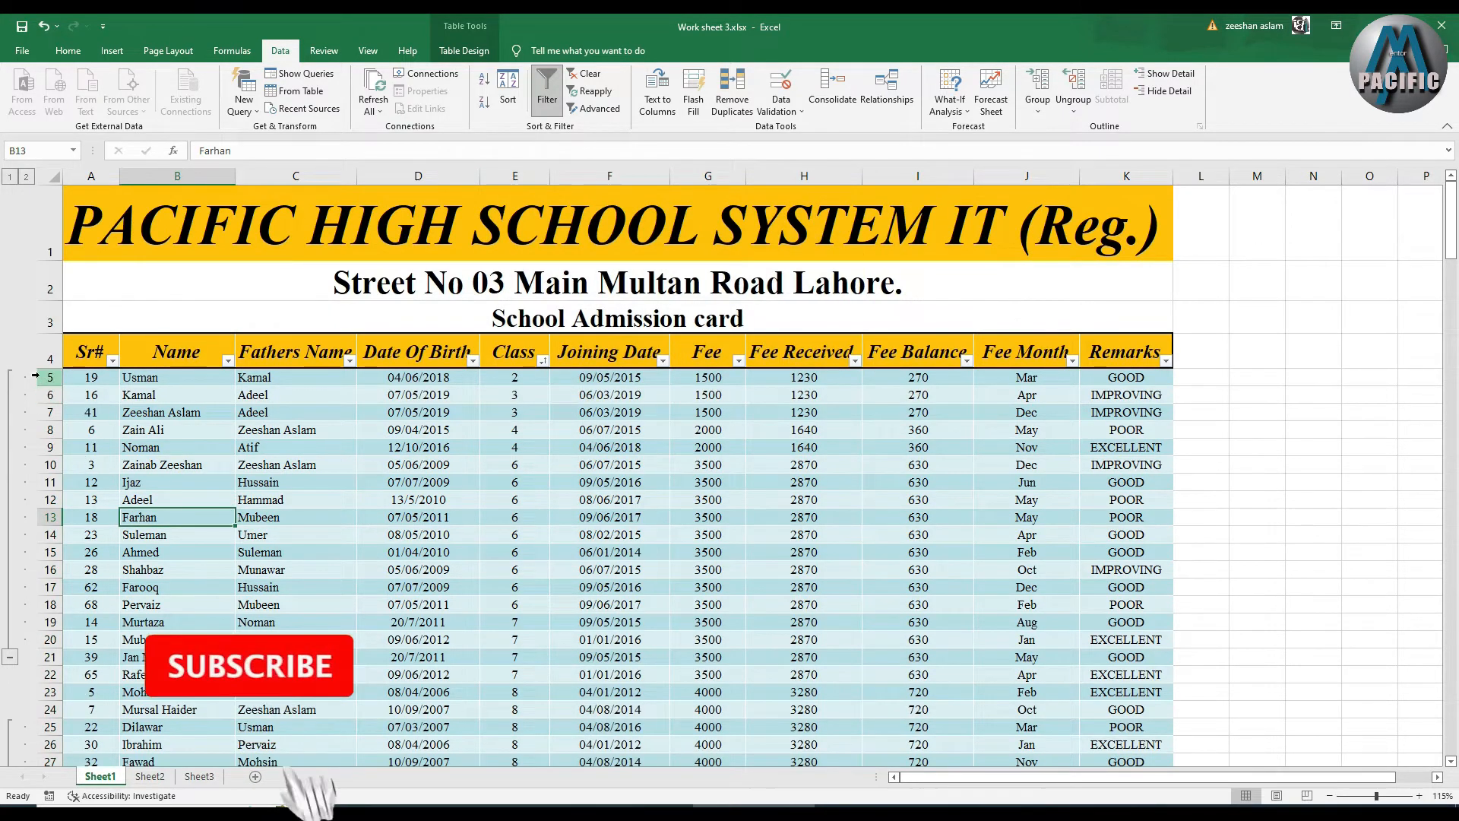
pyautogui.moveTo(44, 378); pyautogui.dragTo(50, 754)
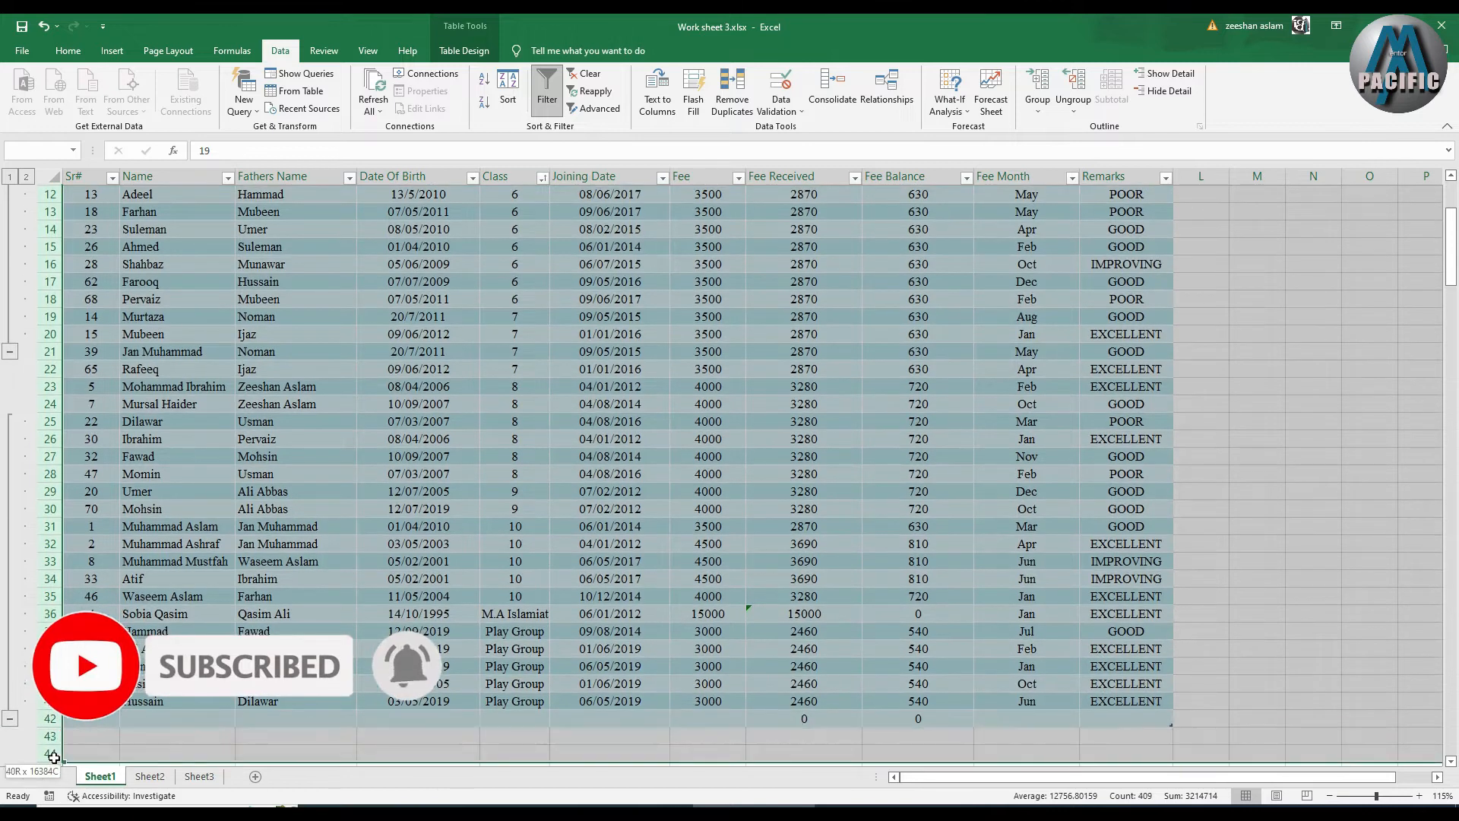
pyautogui.click(1072, 88)
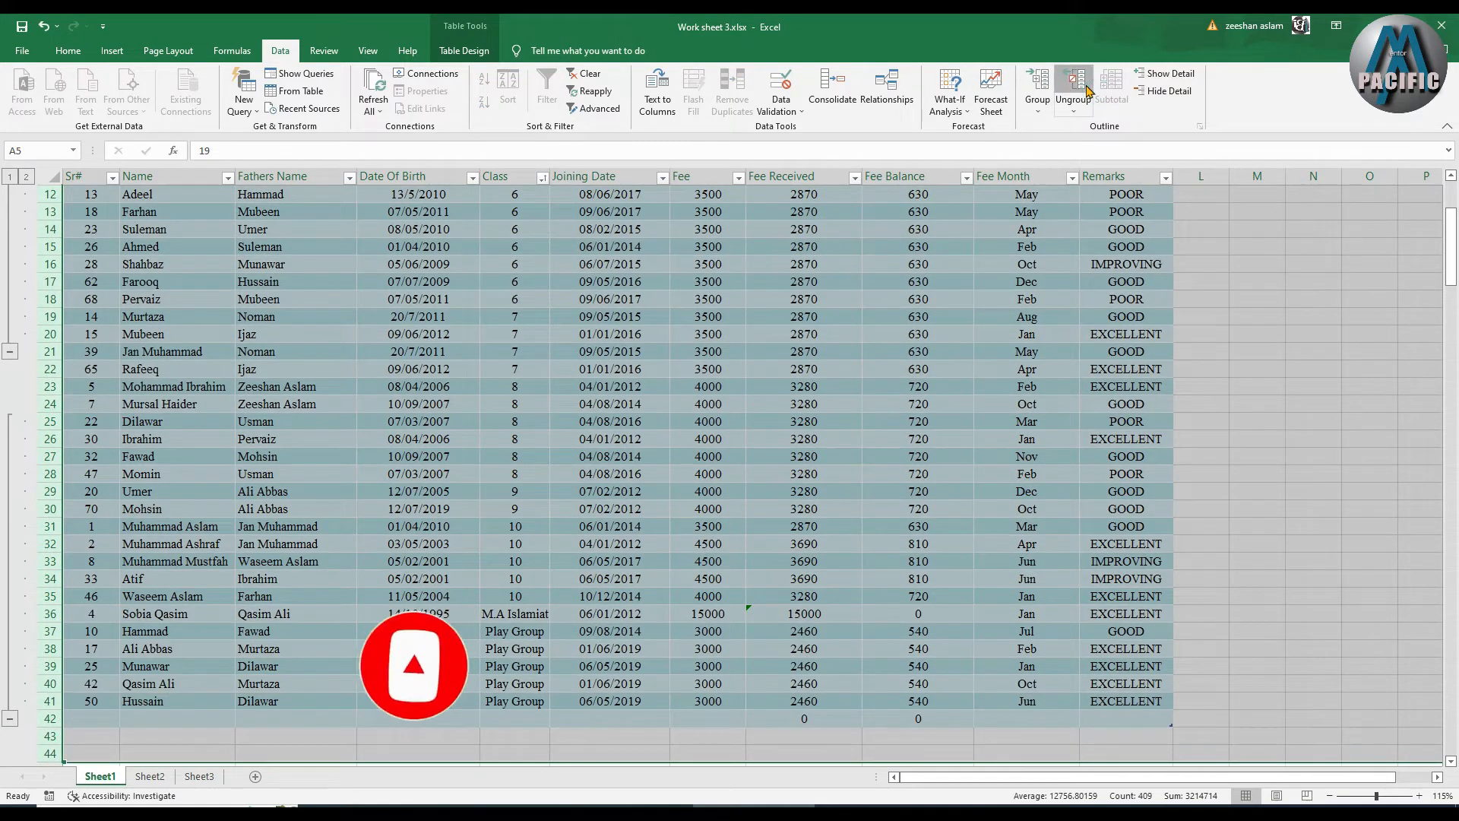
pyautogui.click(380, 551)
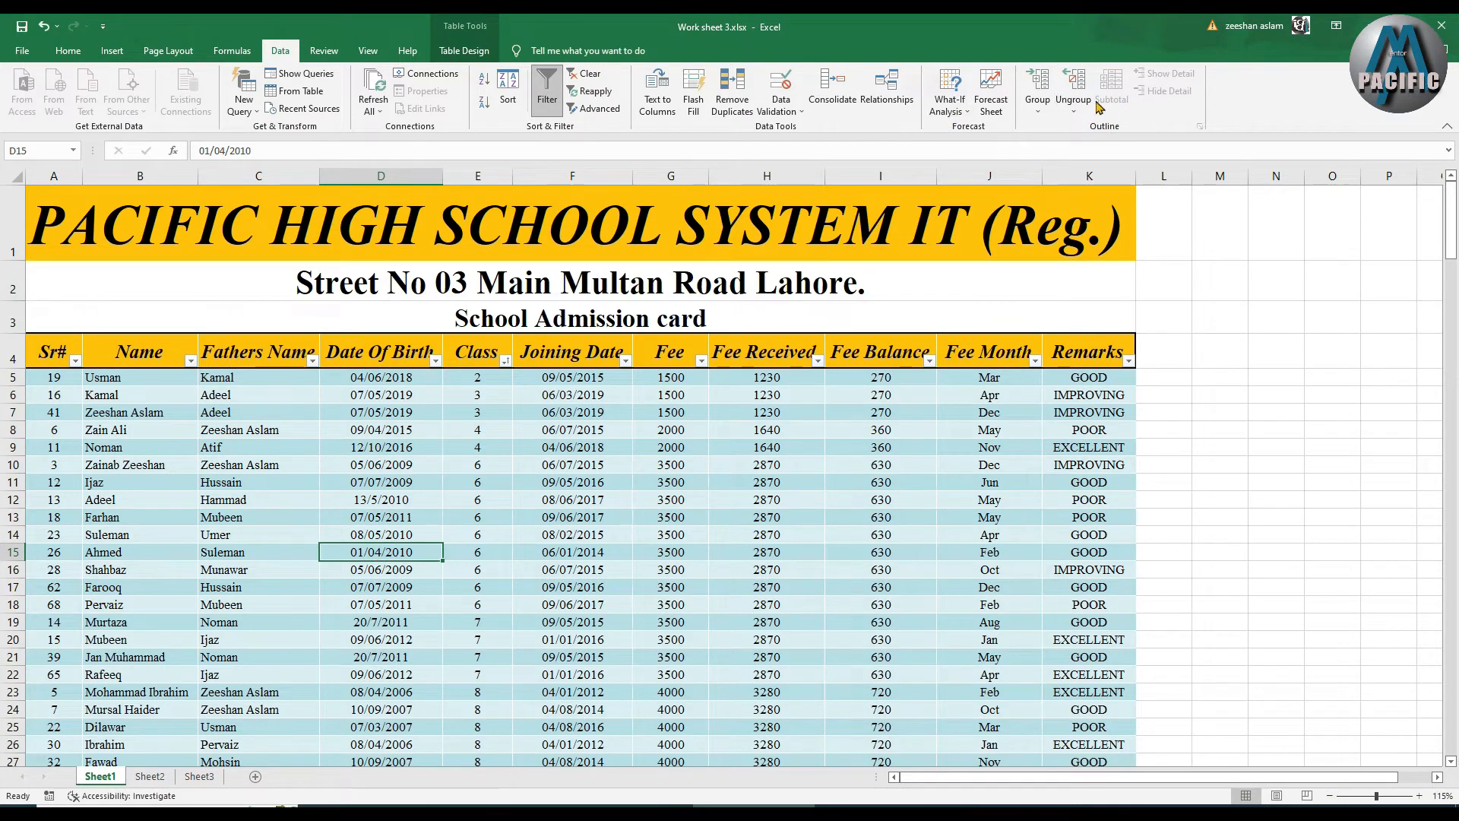
# Run a spelling check on the sheet and change each flagged entry to its first suggestion
pyautogui.click(323, 50)
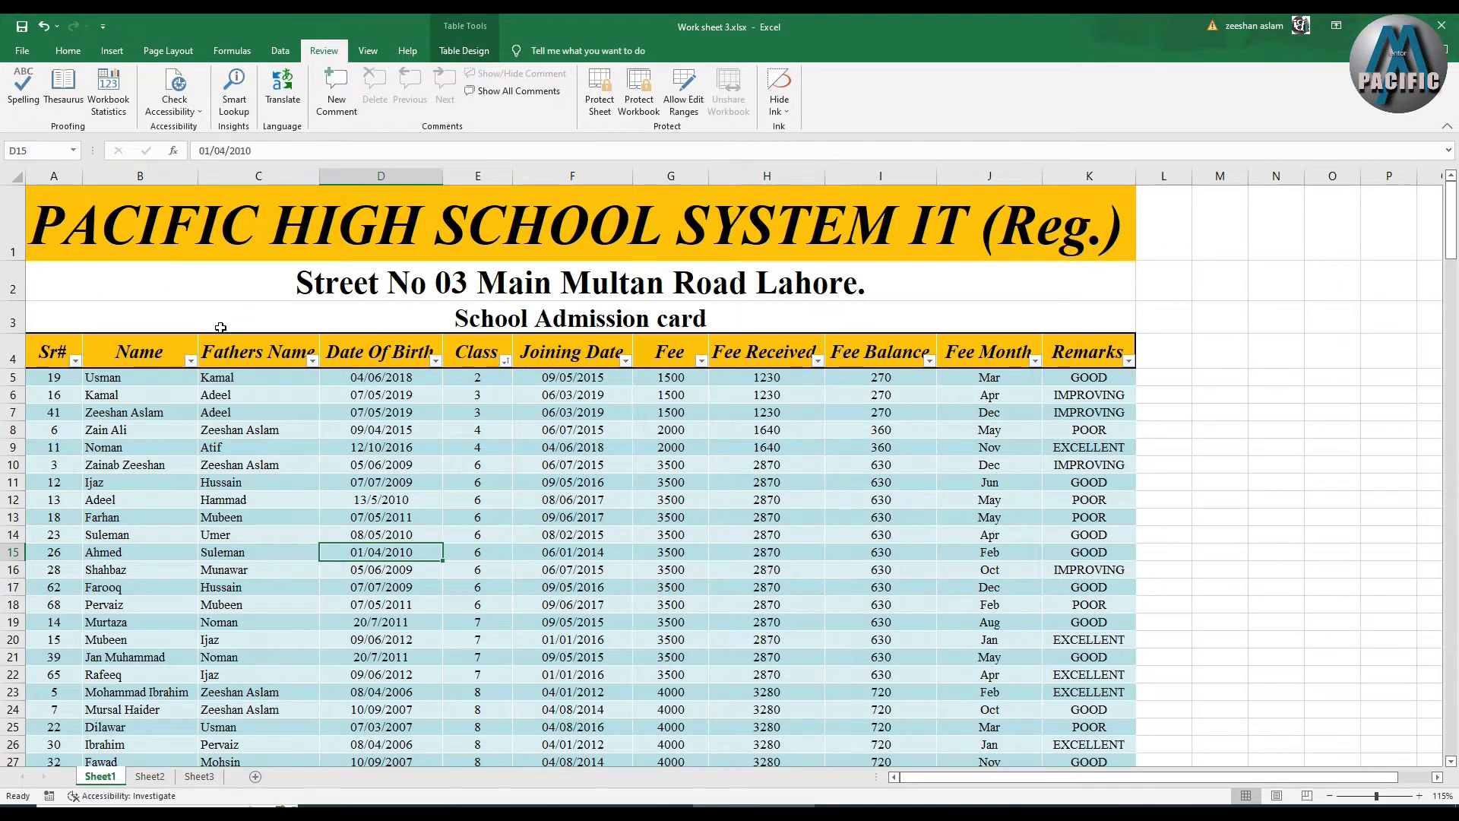
pyautogui.click(24, 90)
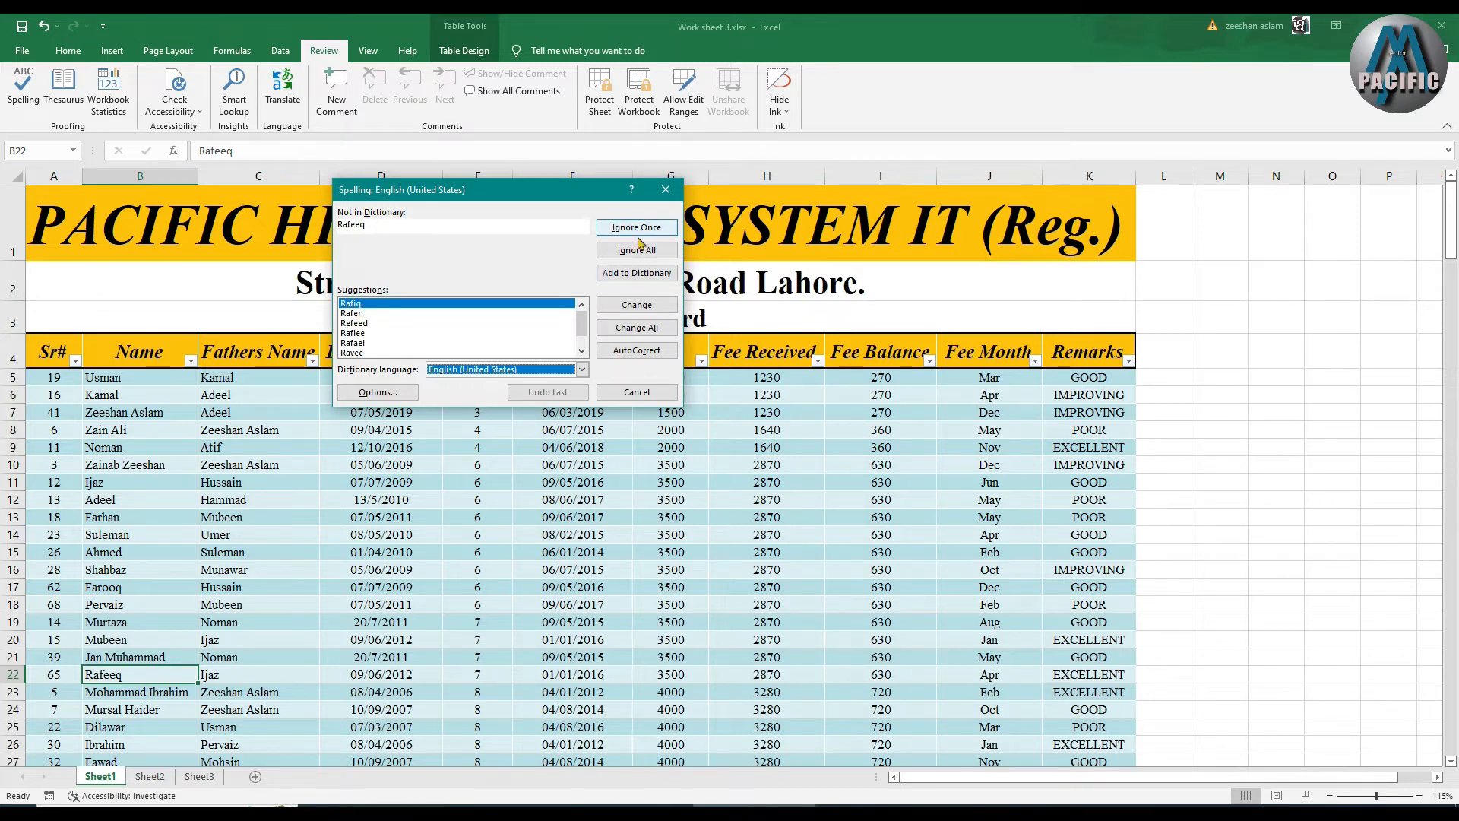
pyautogui.click(636, 306)
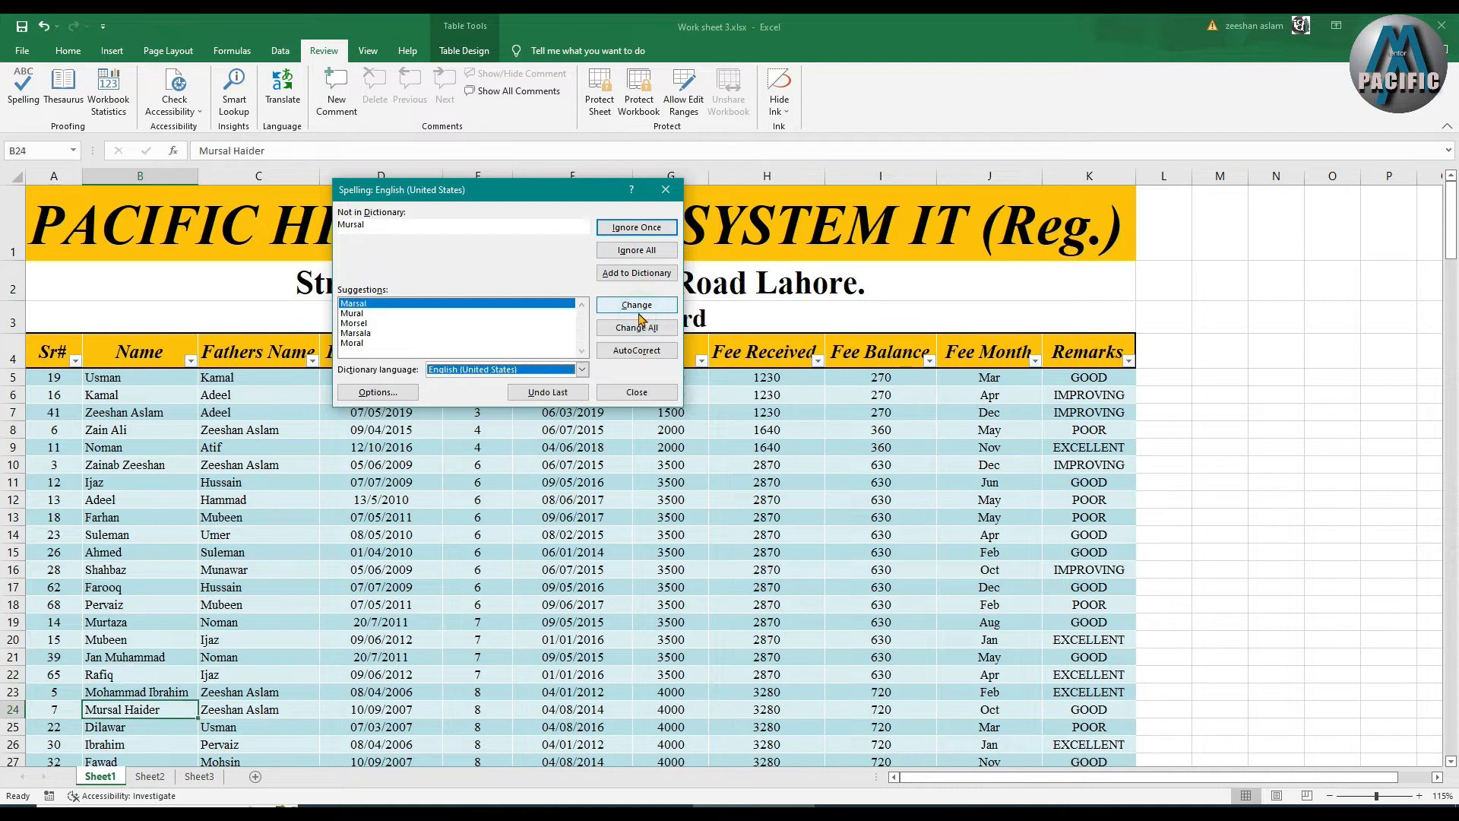
pyautogui.click(637, 305)
pyautogui.click(637, 305)
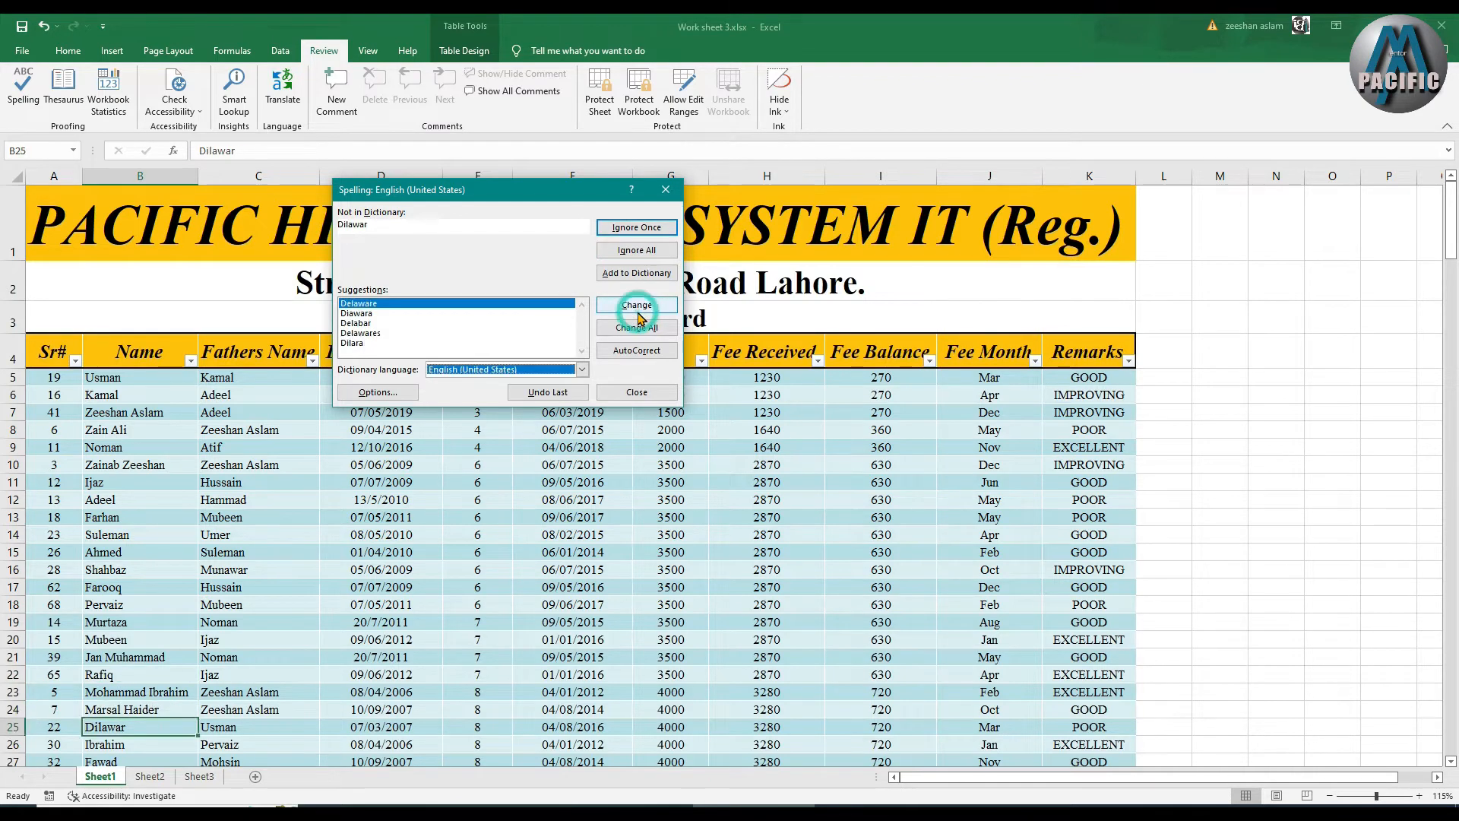
pyautogui.click(637, 305)
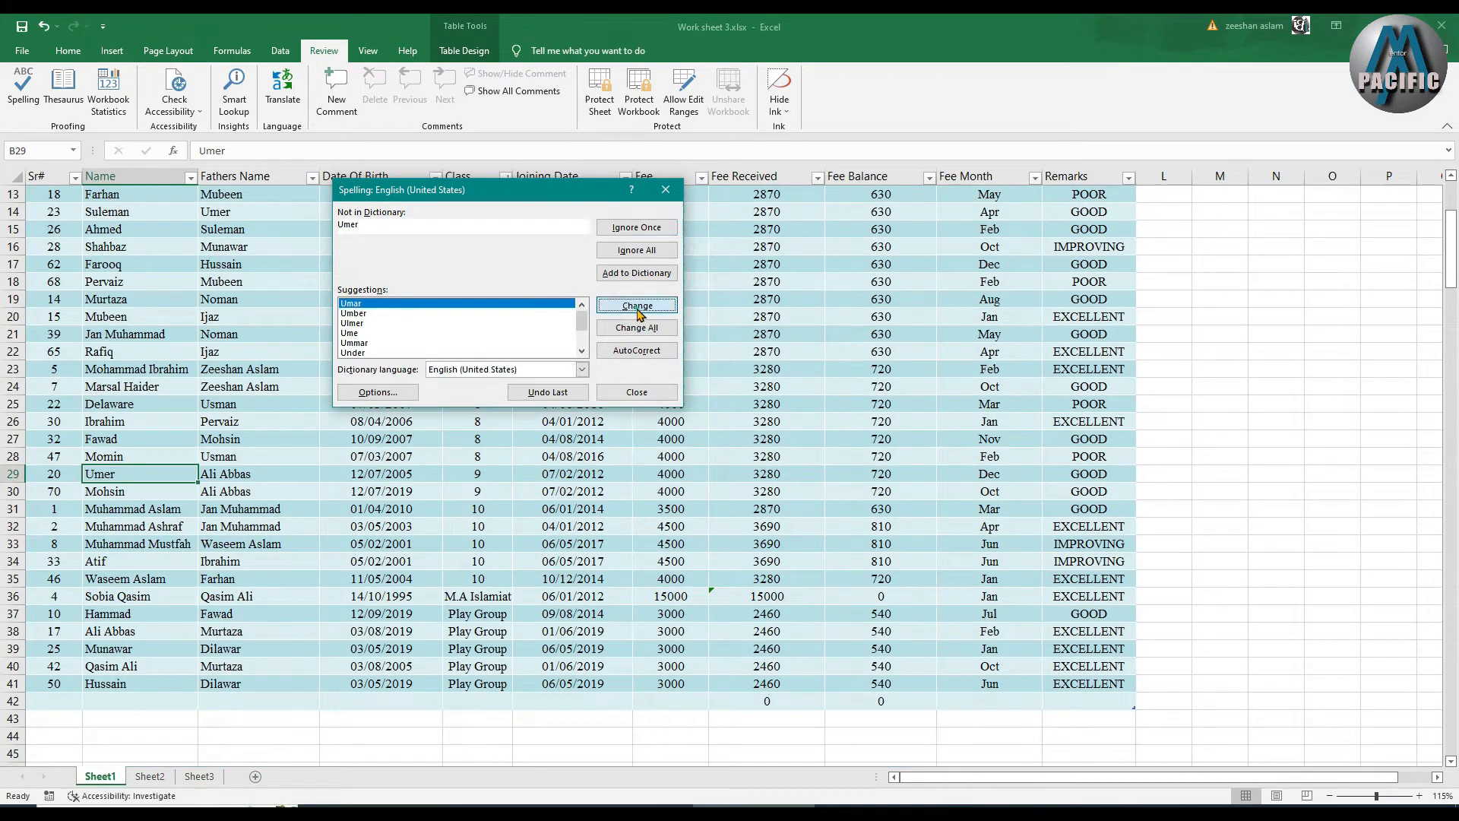
pyautogui.click(637, 306)
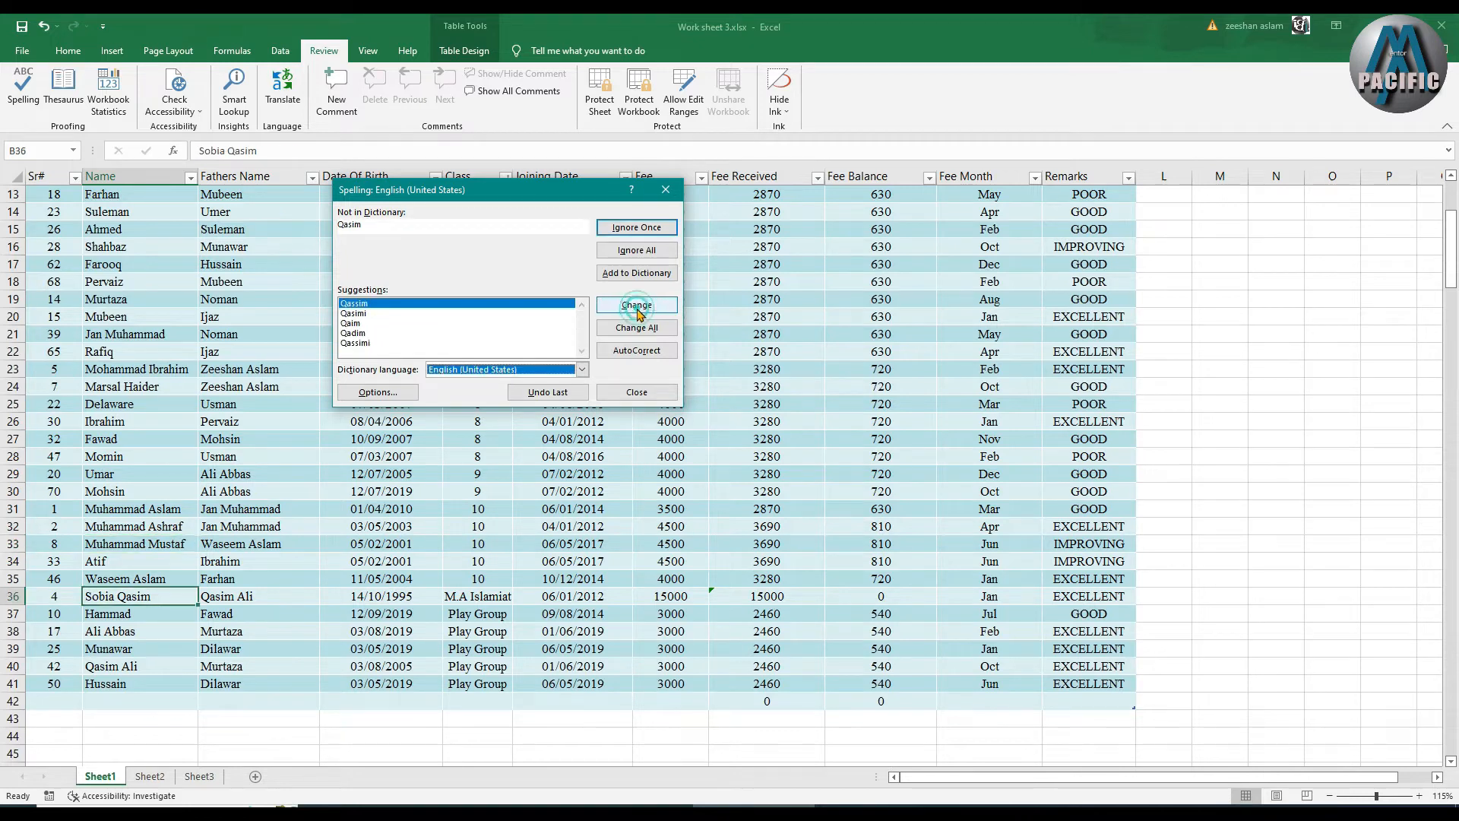
pyautogui.click(637, 307)
pyautogui.click(637, 305)
pyautogui.click(637, 305)
pyautogui.click(636, 304)
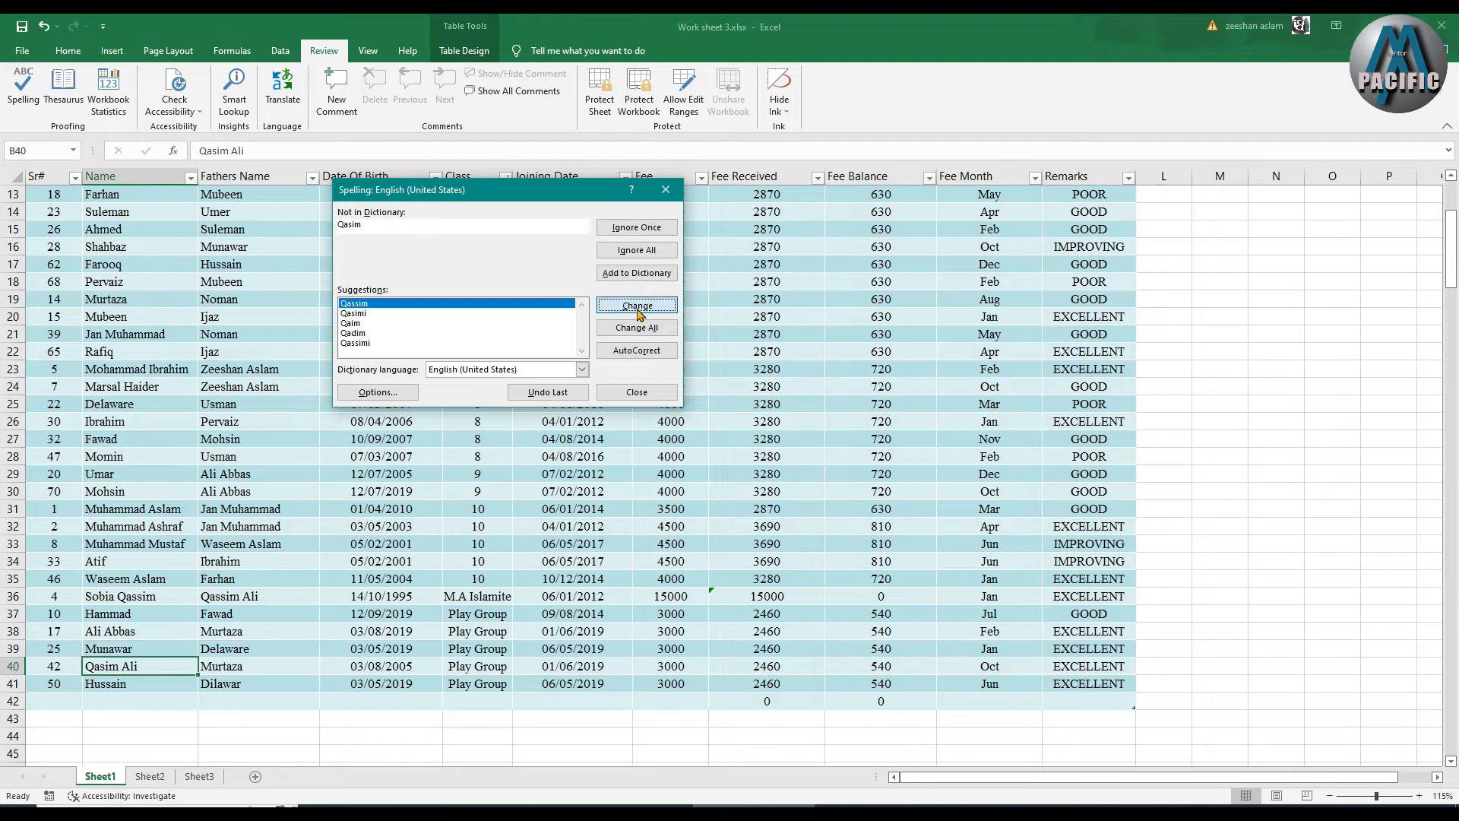
# Continue the spelling check from the beginning of the sheet, ignore the flagged name in C14 once, and finish the check
pyautogui.click(702, 461)
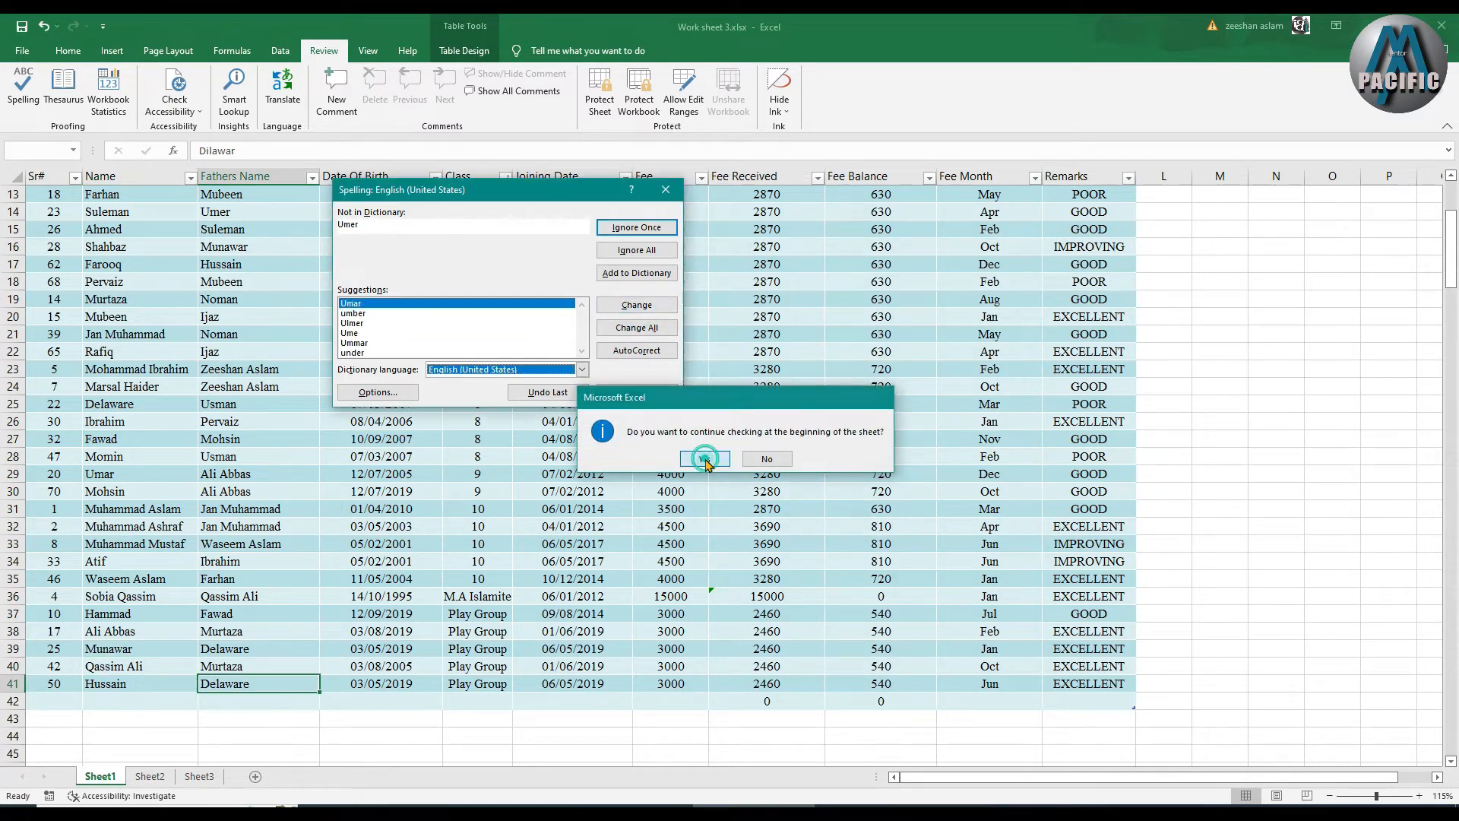
pyautogui.click(647, 227)
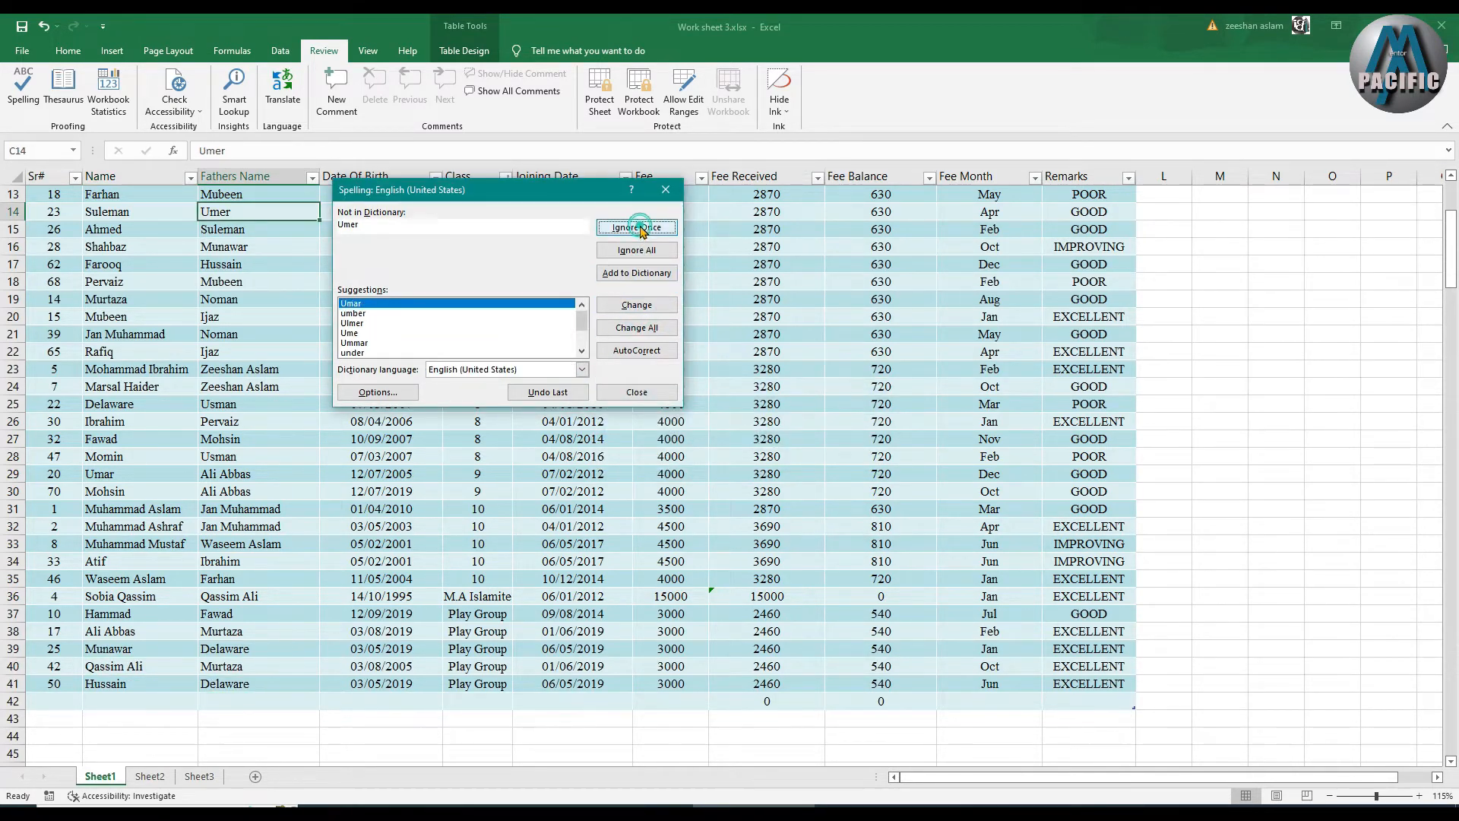
pyautogui.click(730, 459)
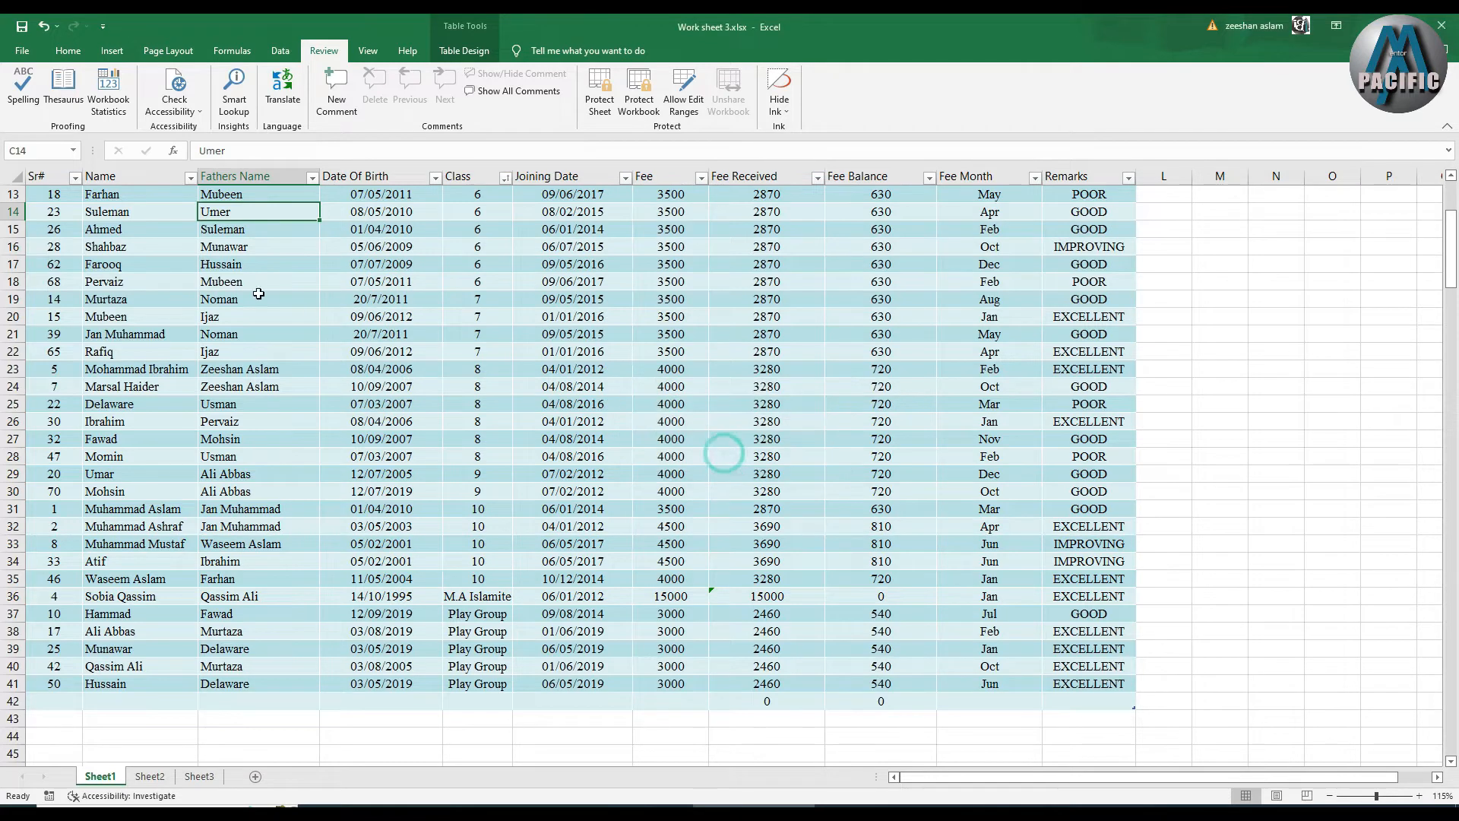
# Look up the word HIGH from the title in A1 in the Thesaurus and dismiss the message boxes
pyautogui.scroll(4, 176, 251)
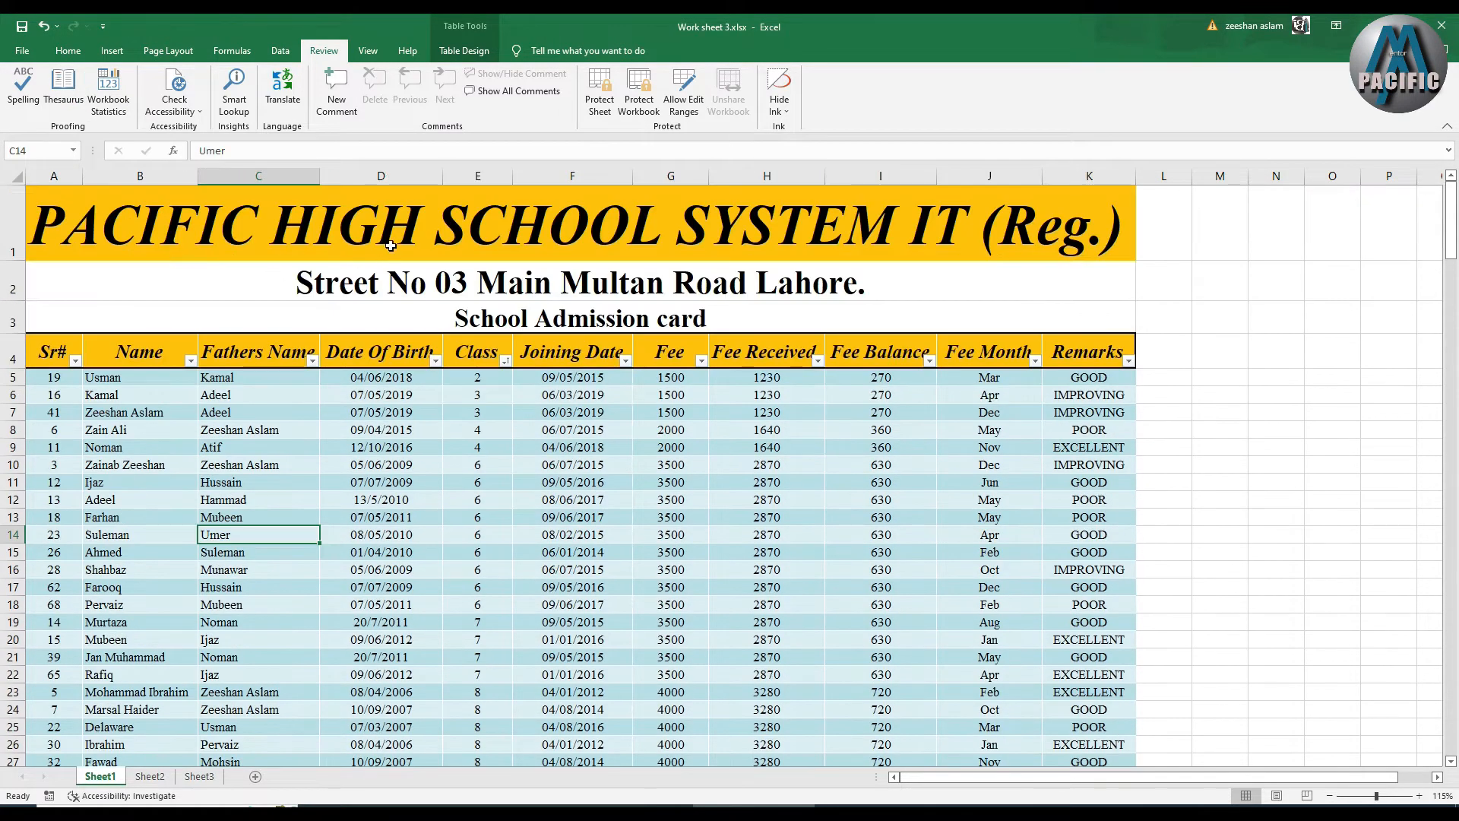
pyautogui.click(377, 240)
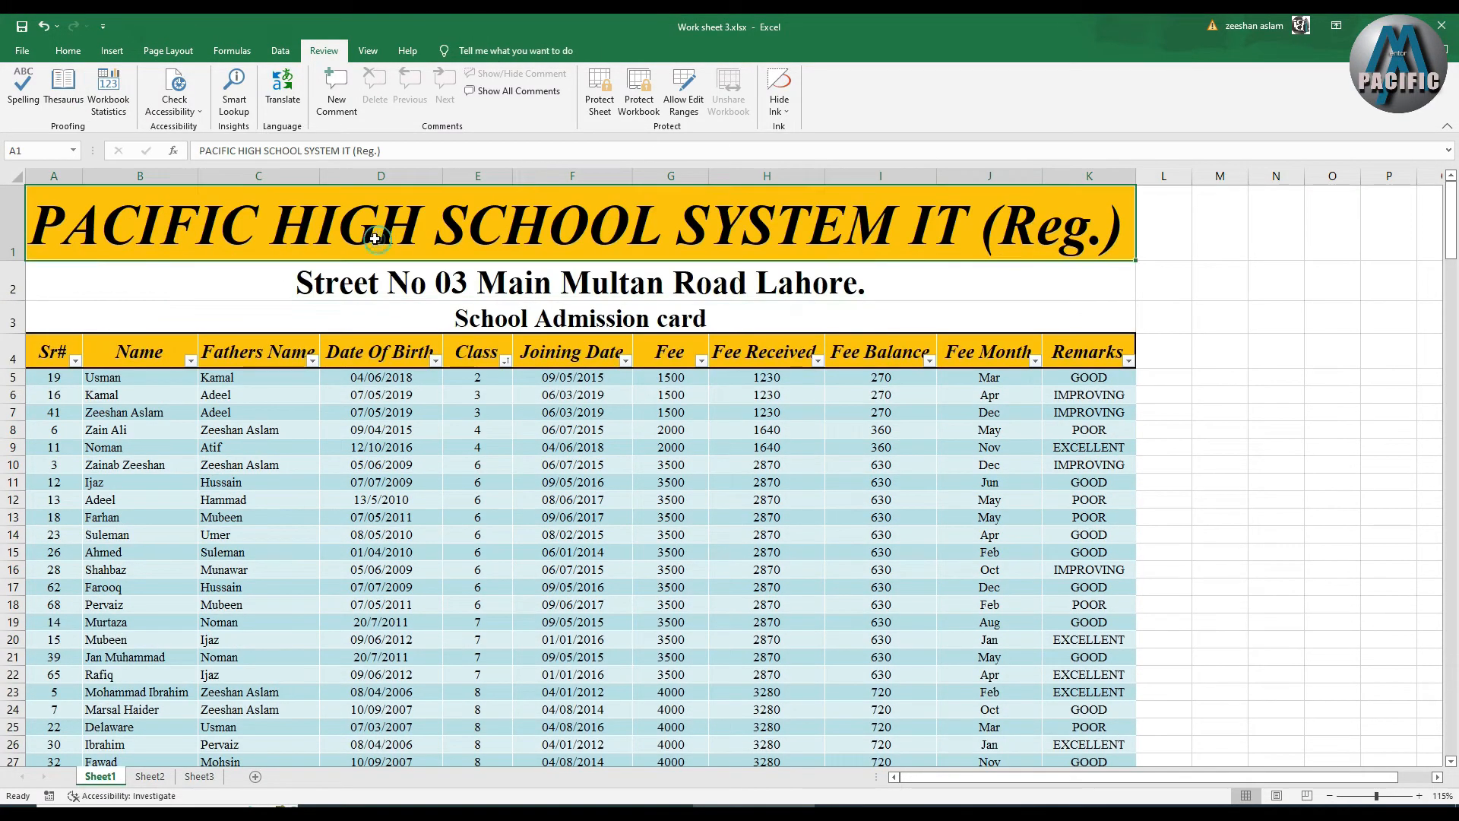
pyautogui.doubleClick(378, 232)
pyautogui.moveTo(286, 224)
pyautogui.mouseDown()
pyautogui.moveTo(415, 237)
pyautogui.moveTo(260, 226)
pyautogui.mouseUp()
pyautogui.click(63, 86)
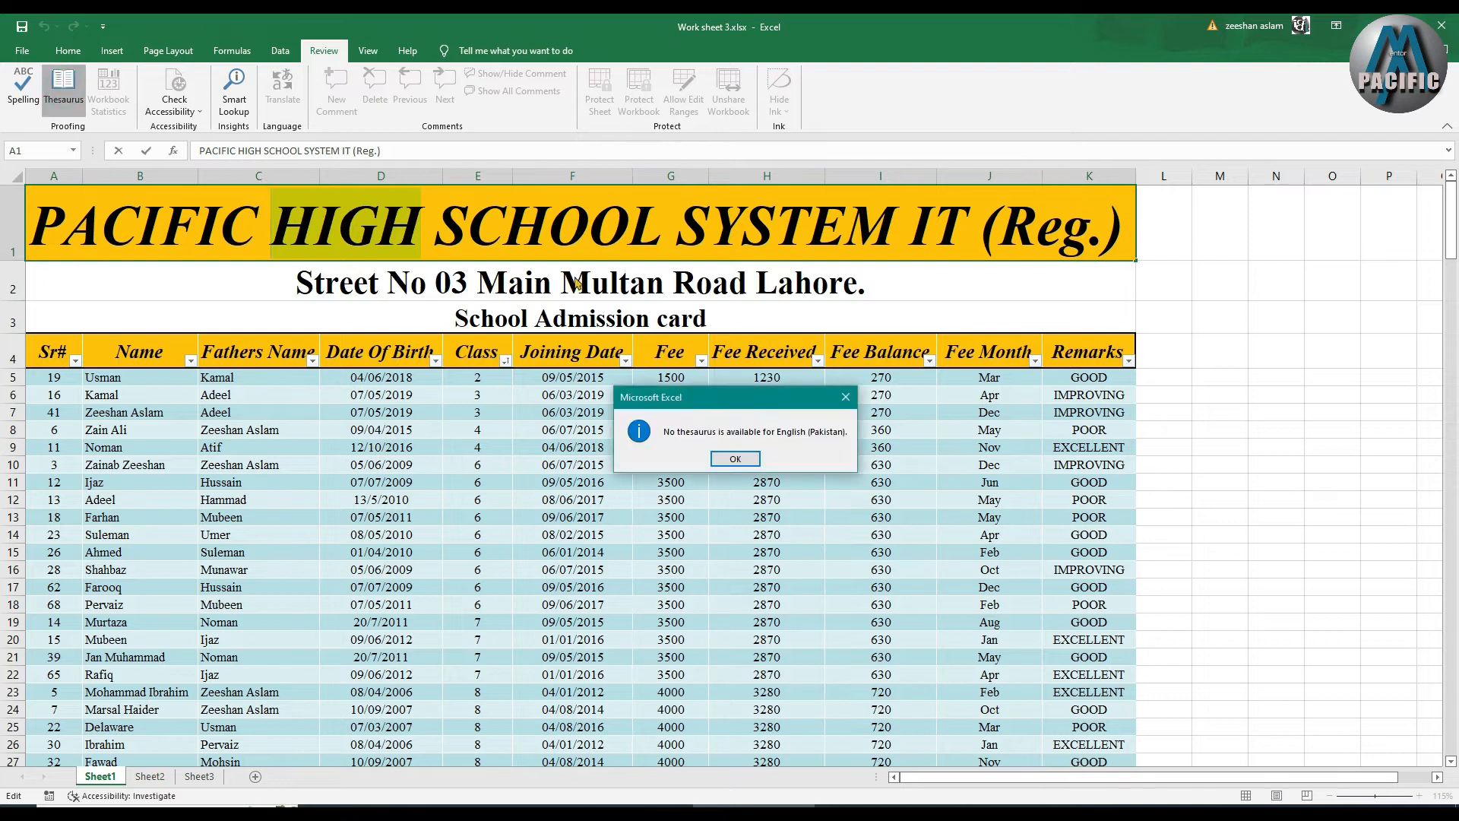
pyautogui.click(716, 454)
pyautogui.click(716, 454)
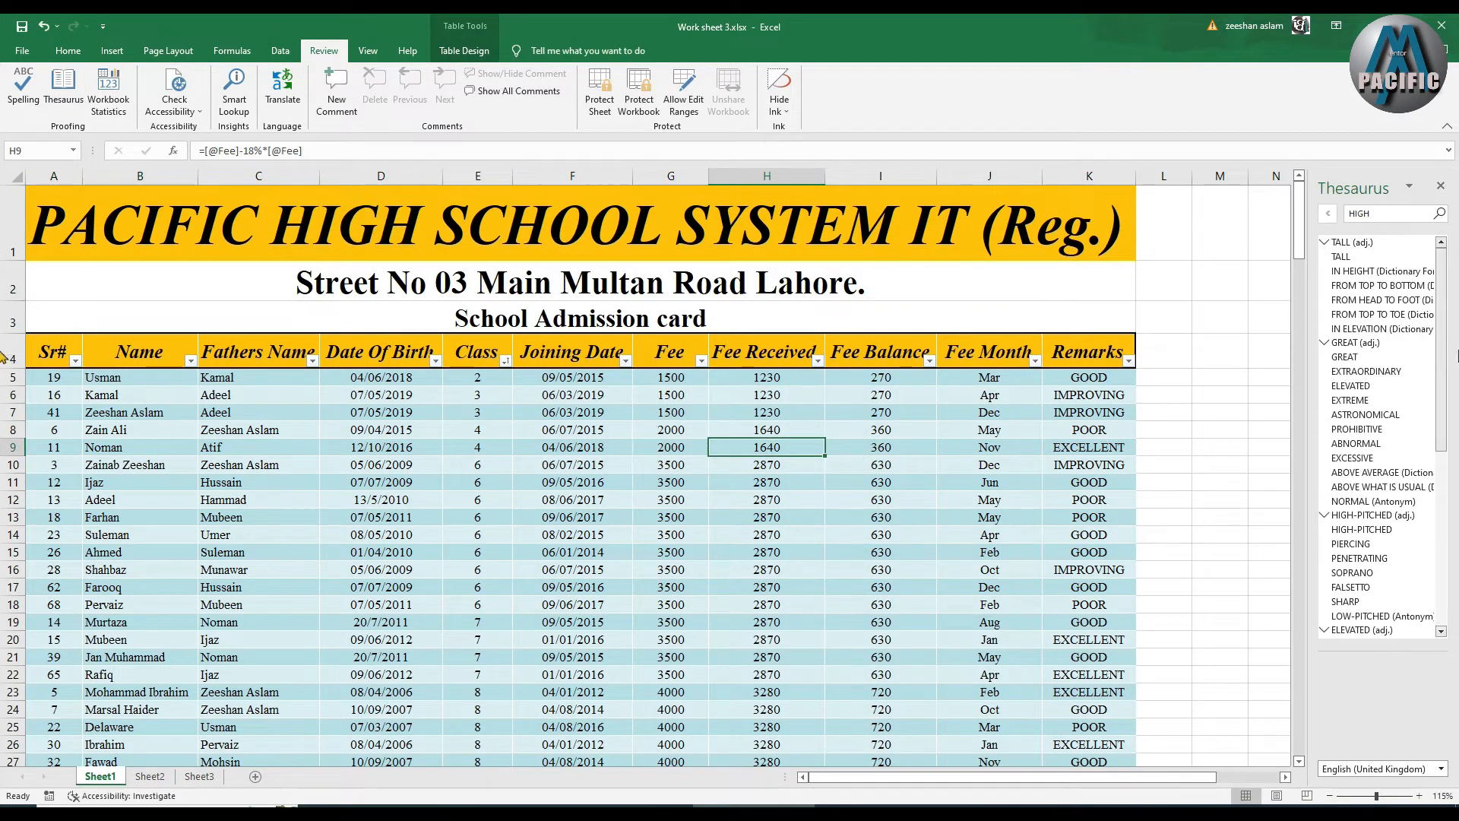
# Browse the Thesaurus results for HIGH, collapse the IMPORTANT (adj.) group, and close the results
pyautogui.moveTo(1441, 346); pyautogui.dragTo(1457, 537)
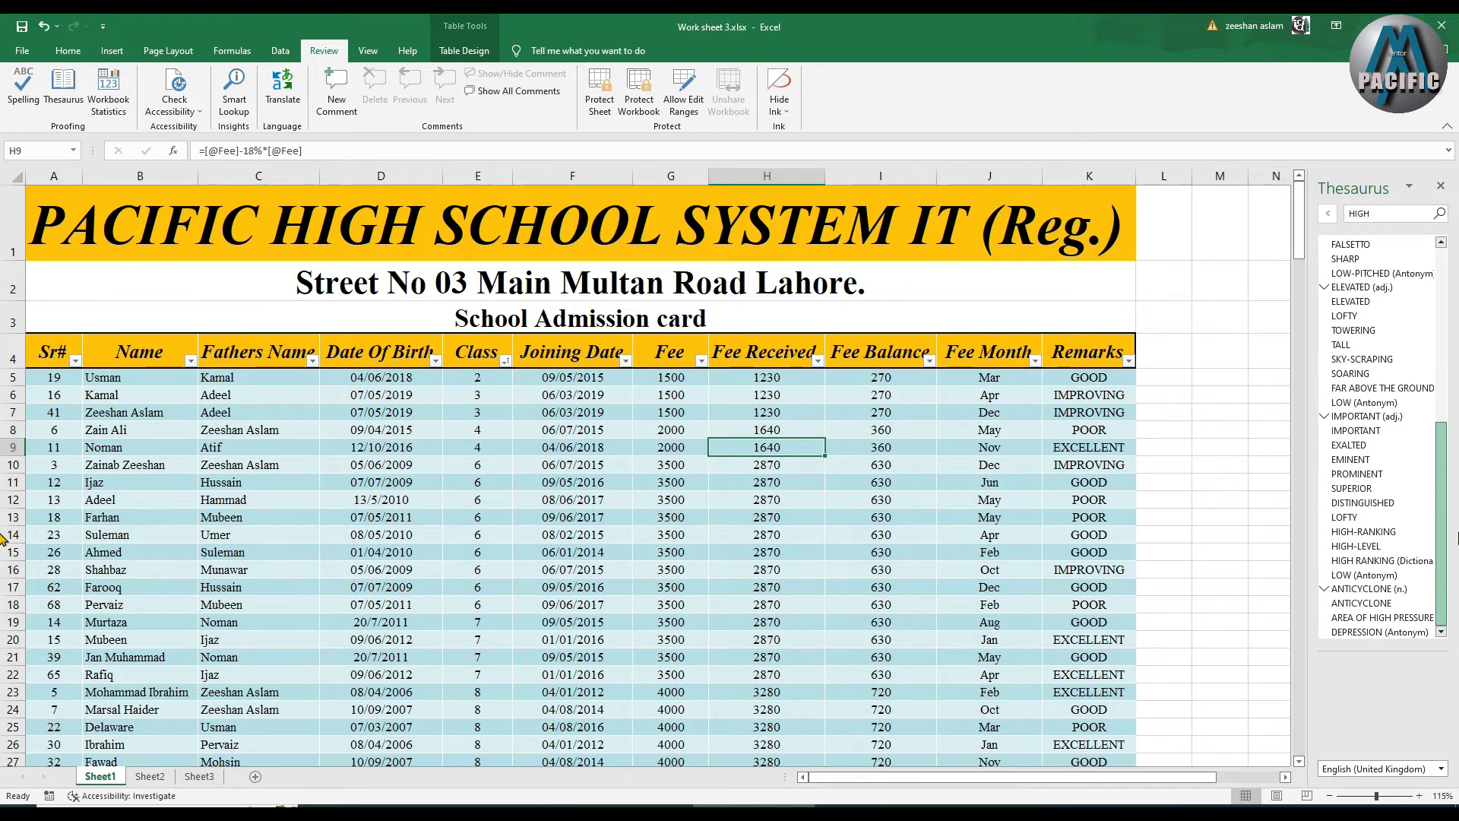
pyautogui.click(1325, 417)
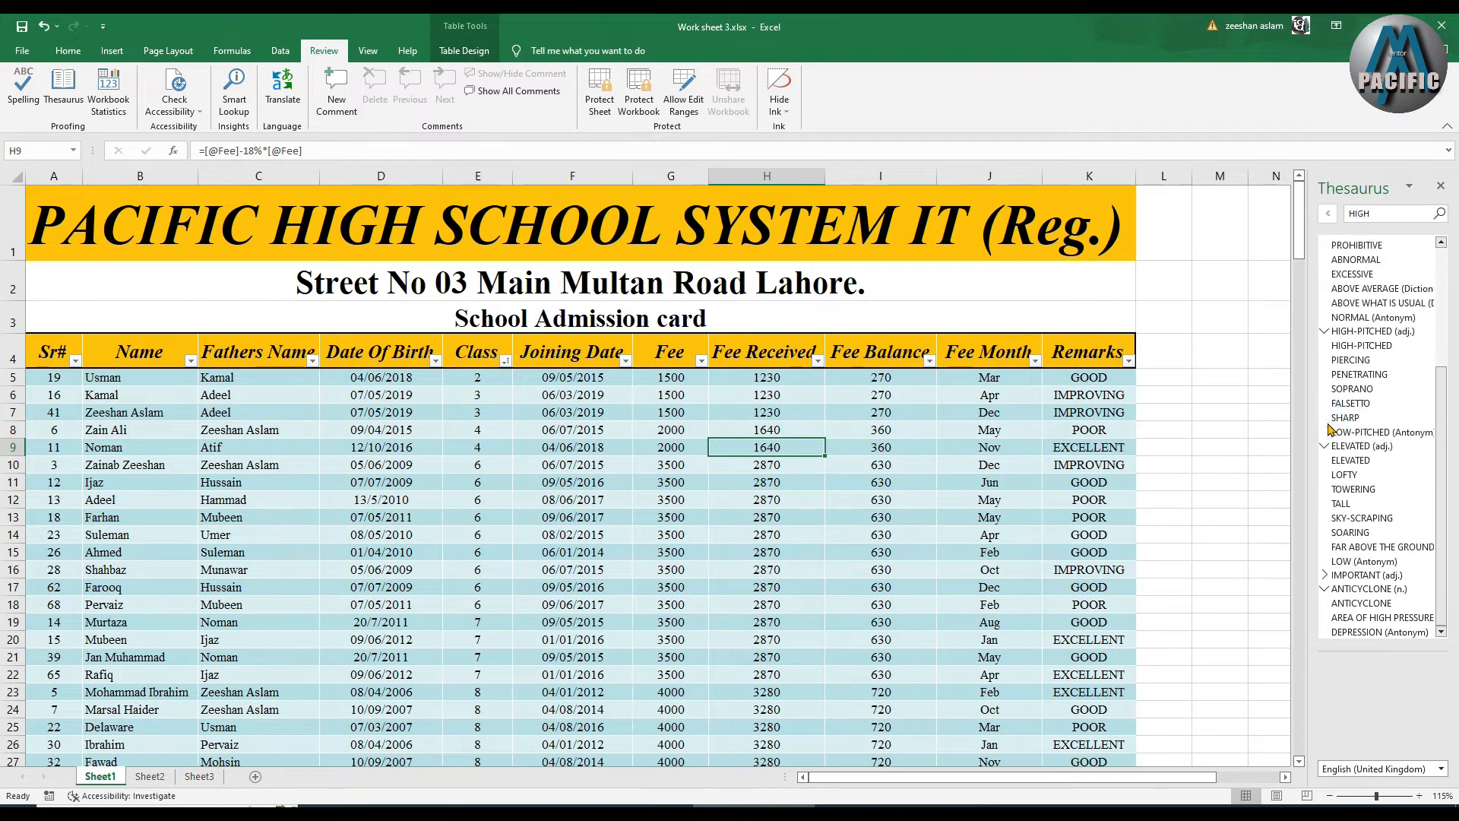
pyautogui.doubleClick(1440, 187)
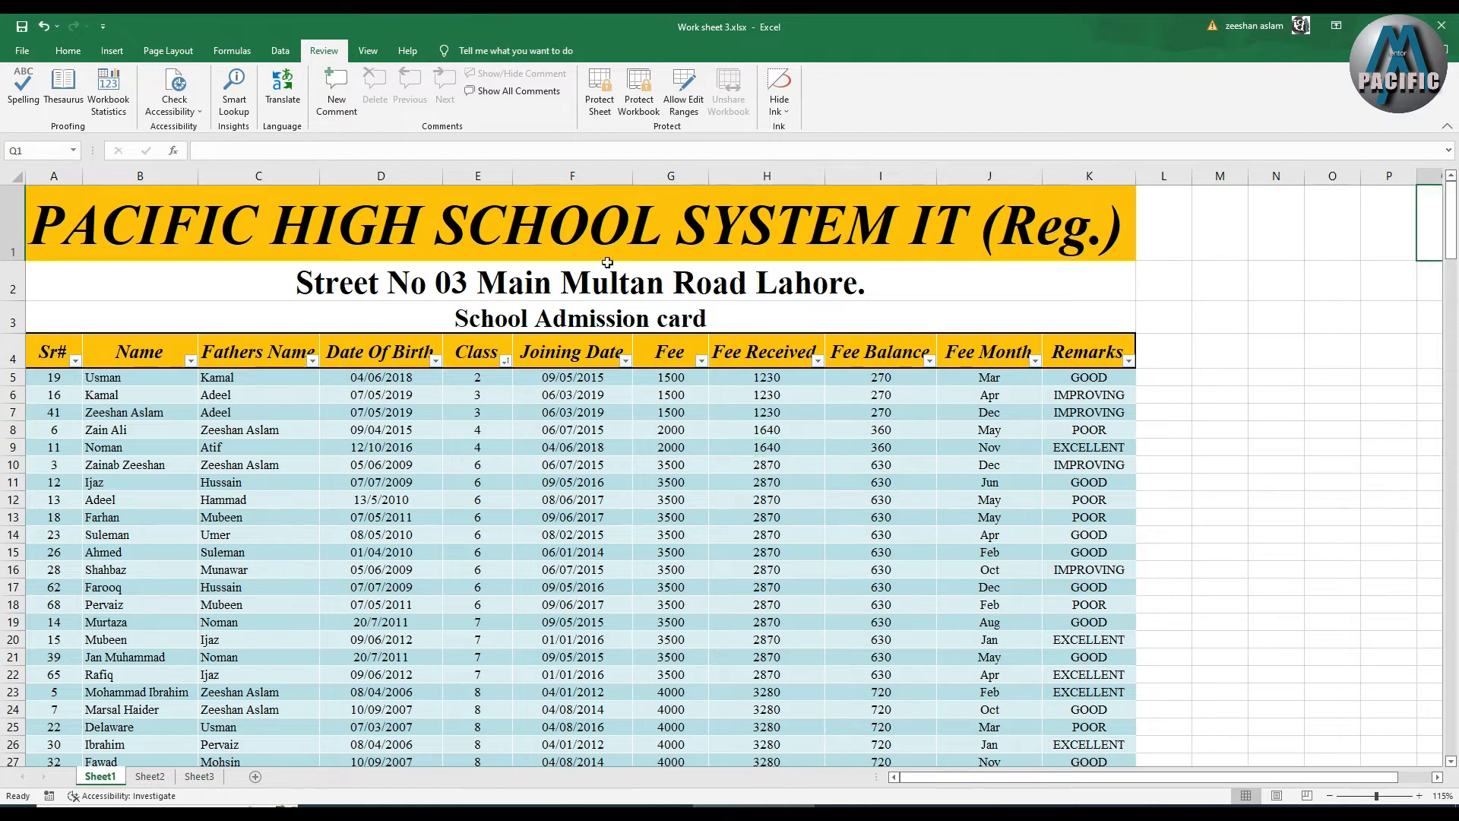
# Review the Workbook Statistics for the current sheet and the whole workbook, and close them
pyautogui.click(116, 93)
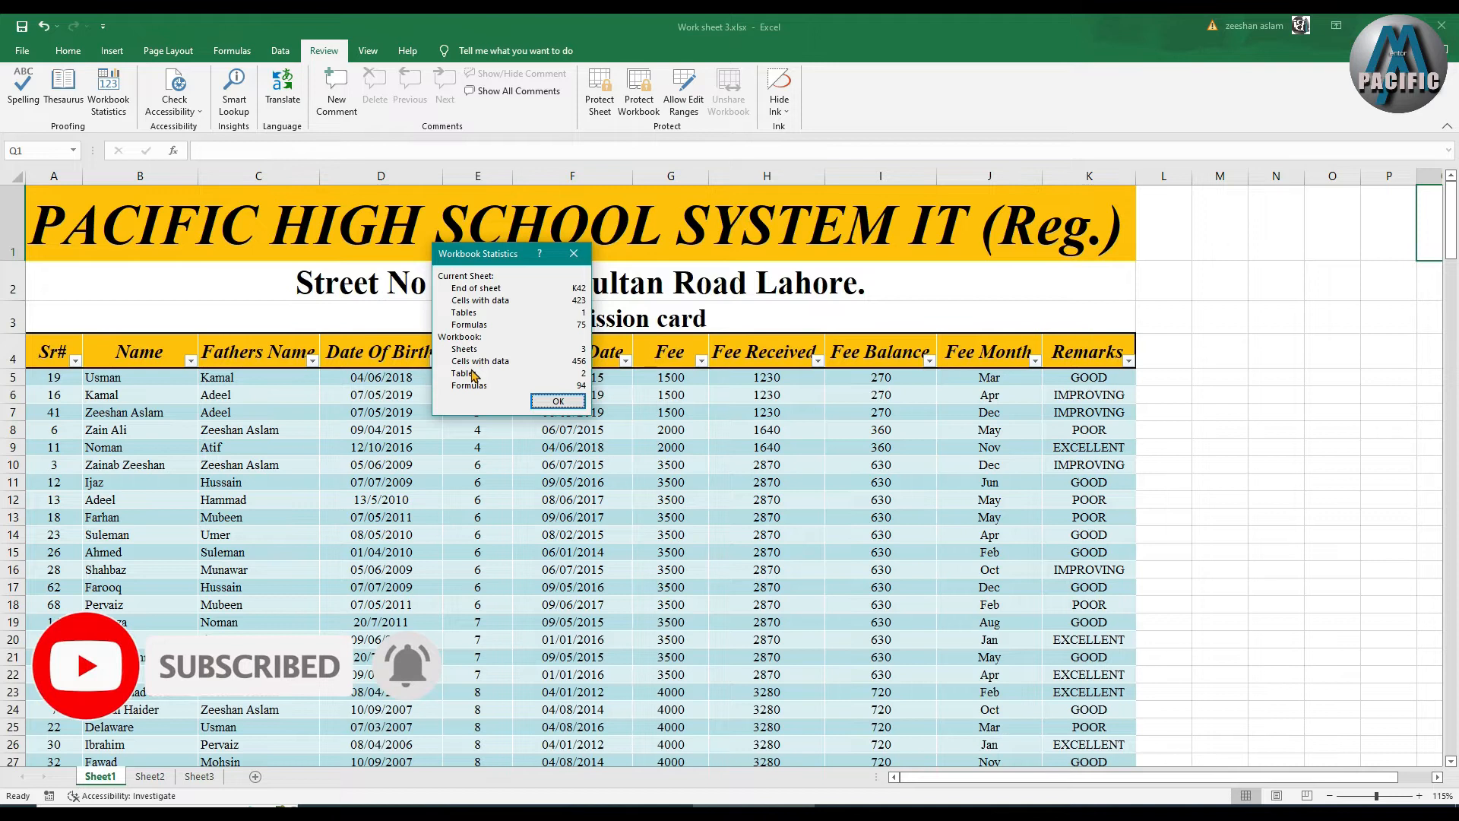
pyautogui.click(572, 402)
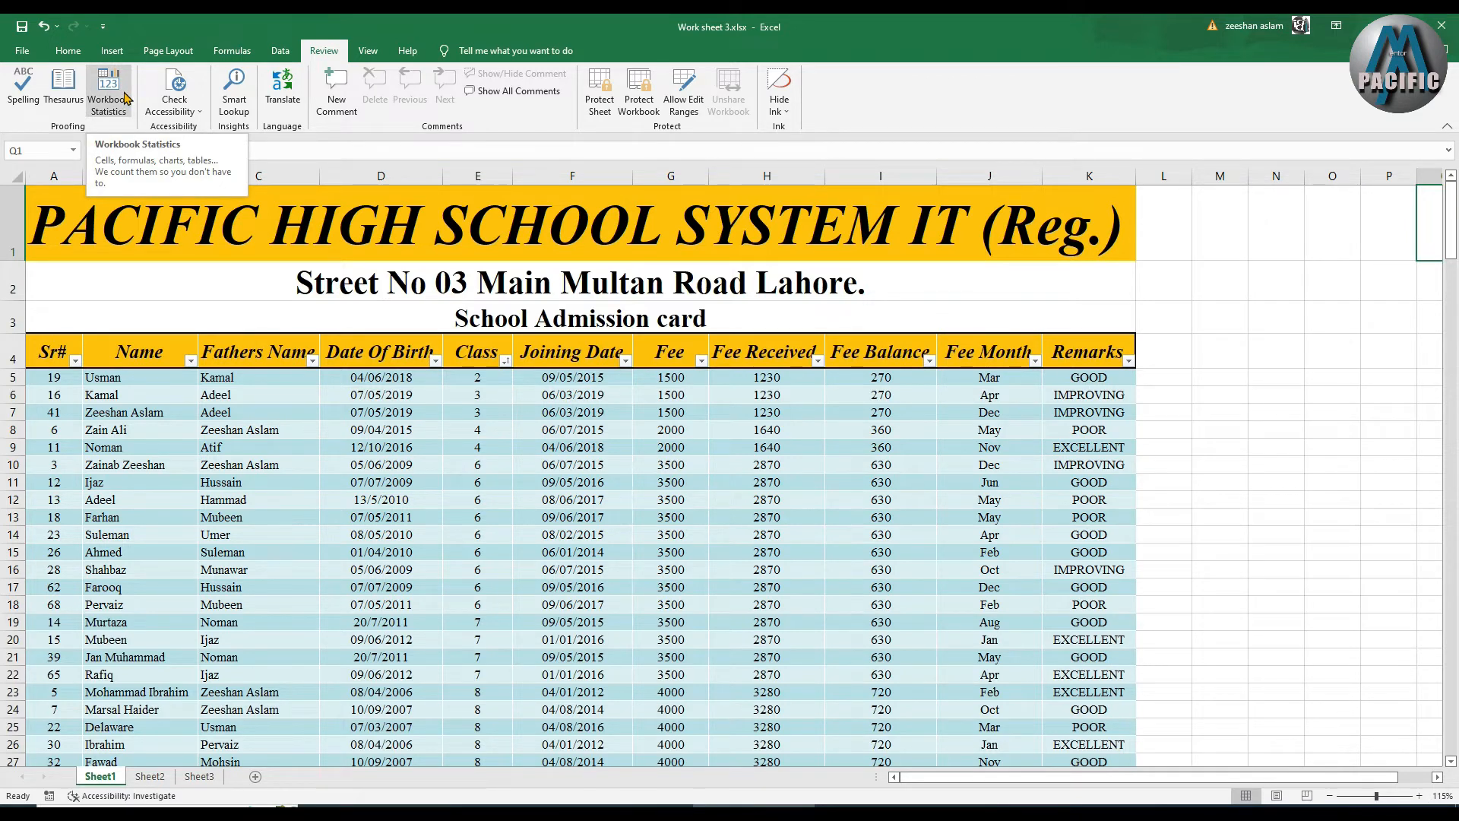
# Run Check Accessibility, examine the Default Sheet Names and Hard-to-read Text Contrast warnings with the Sheet1 details, and close the results
pyautogui.click(186, 114)
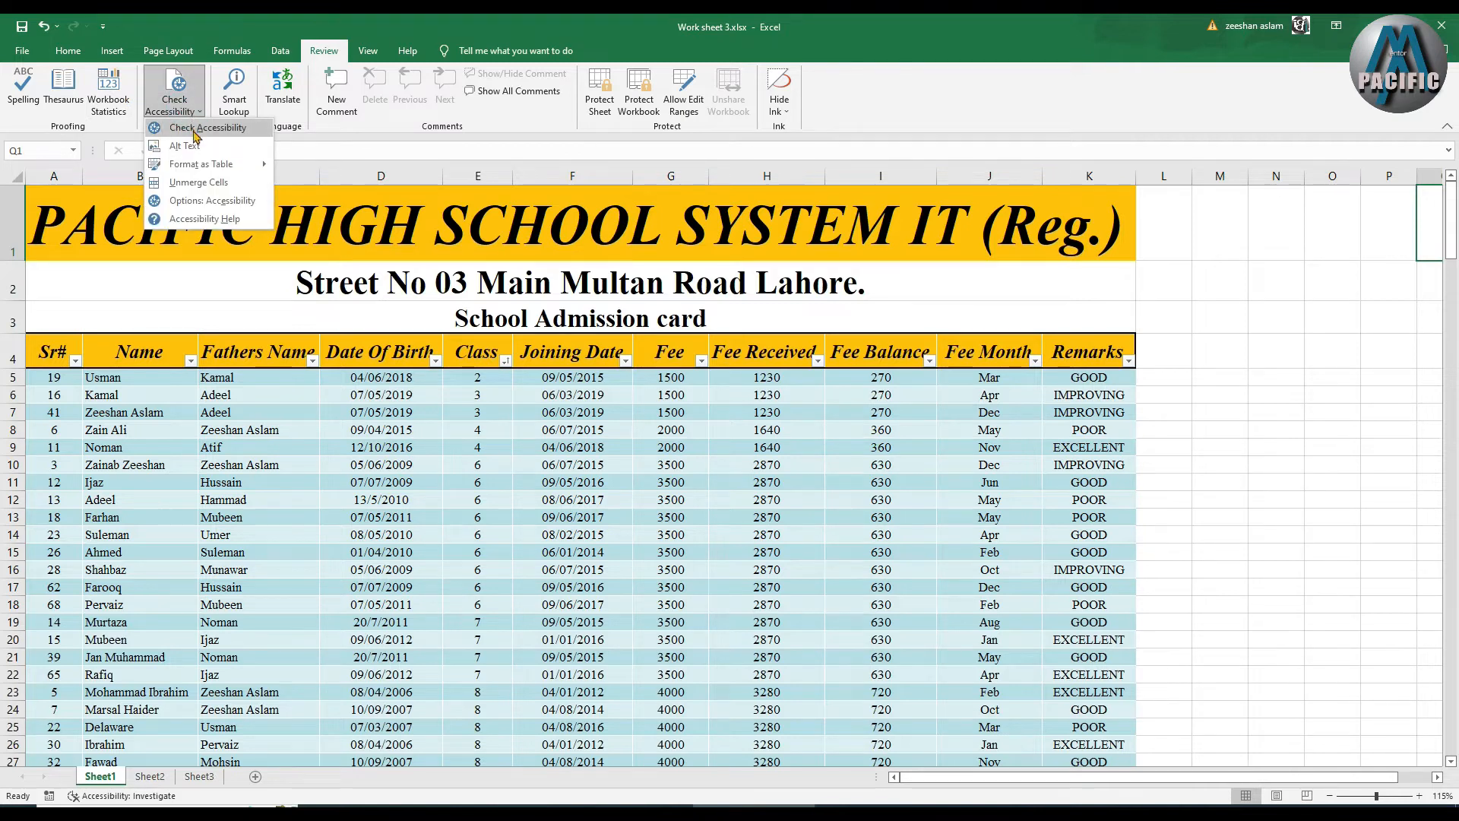
pyautogui.click(196, 129)
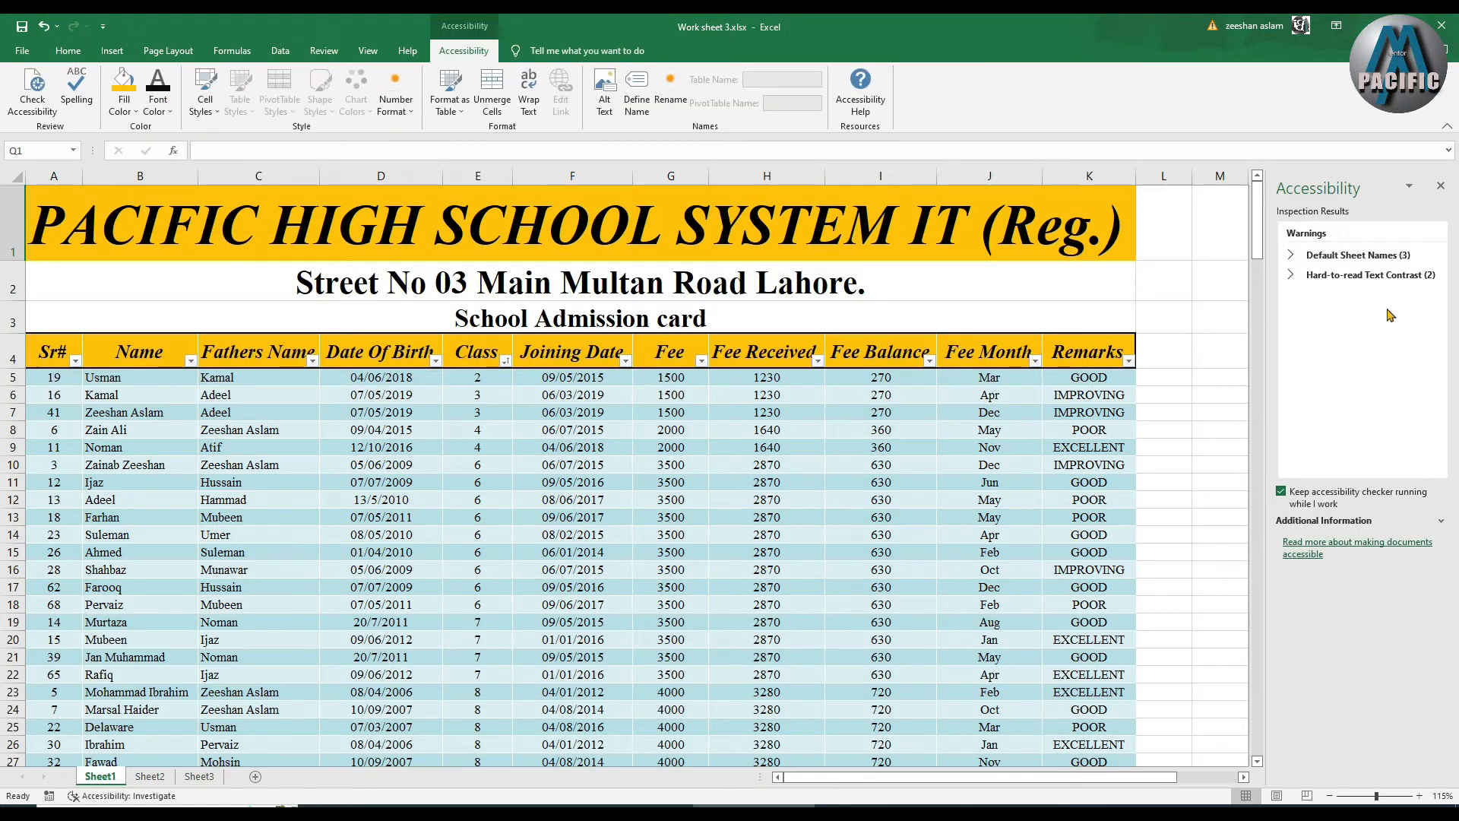
pyautogui.click(1345, 256)
pyautogui.click(1360, 320)
pyautogui.click(1368, 269)
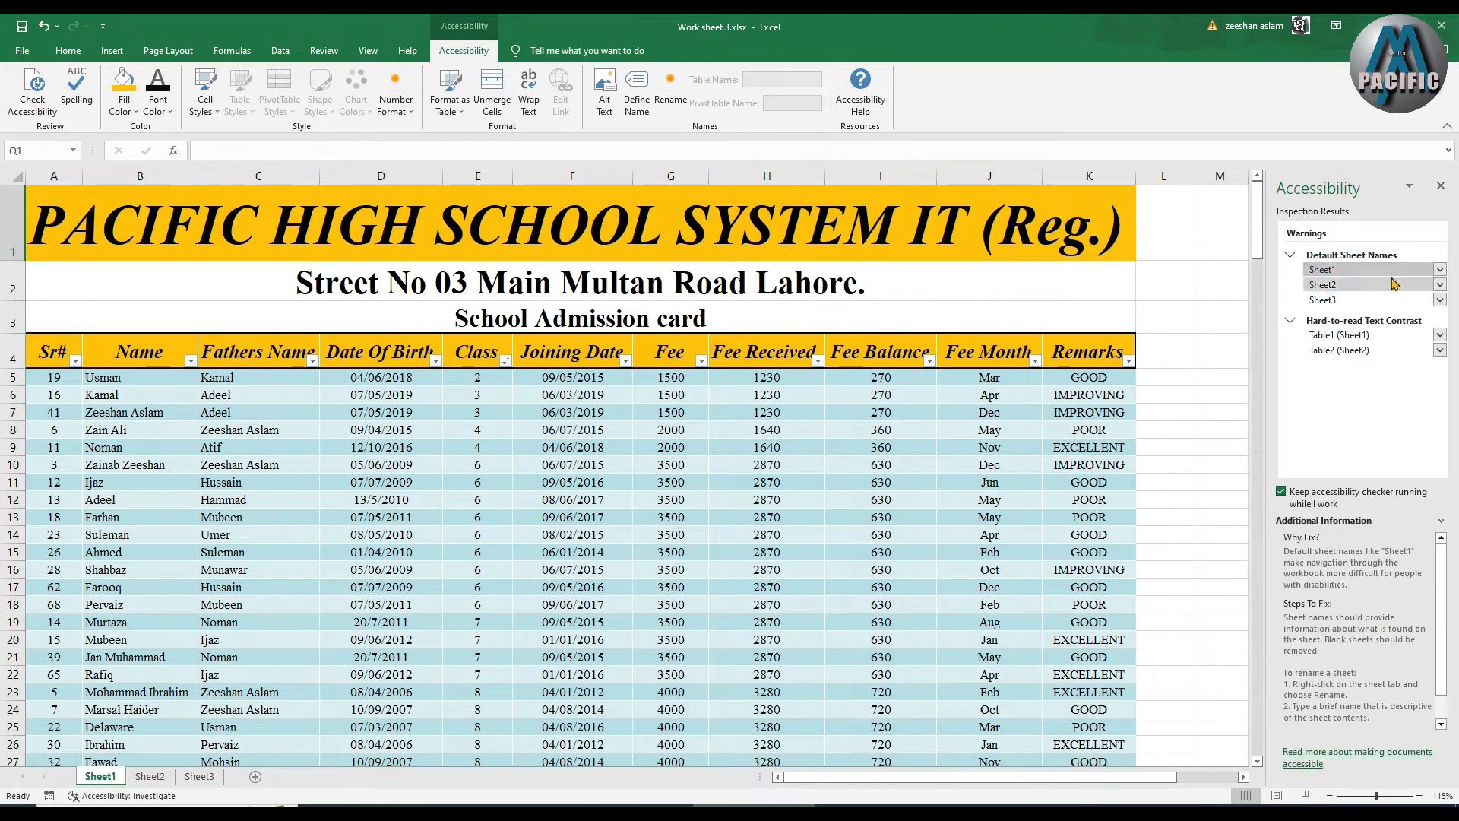
pyautogui.click(1441, 188)
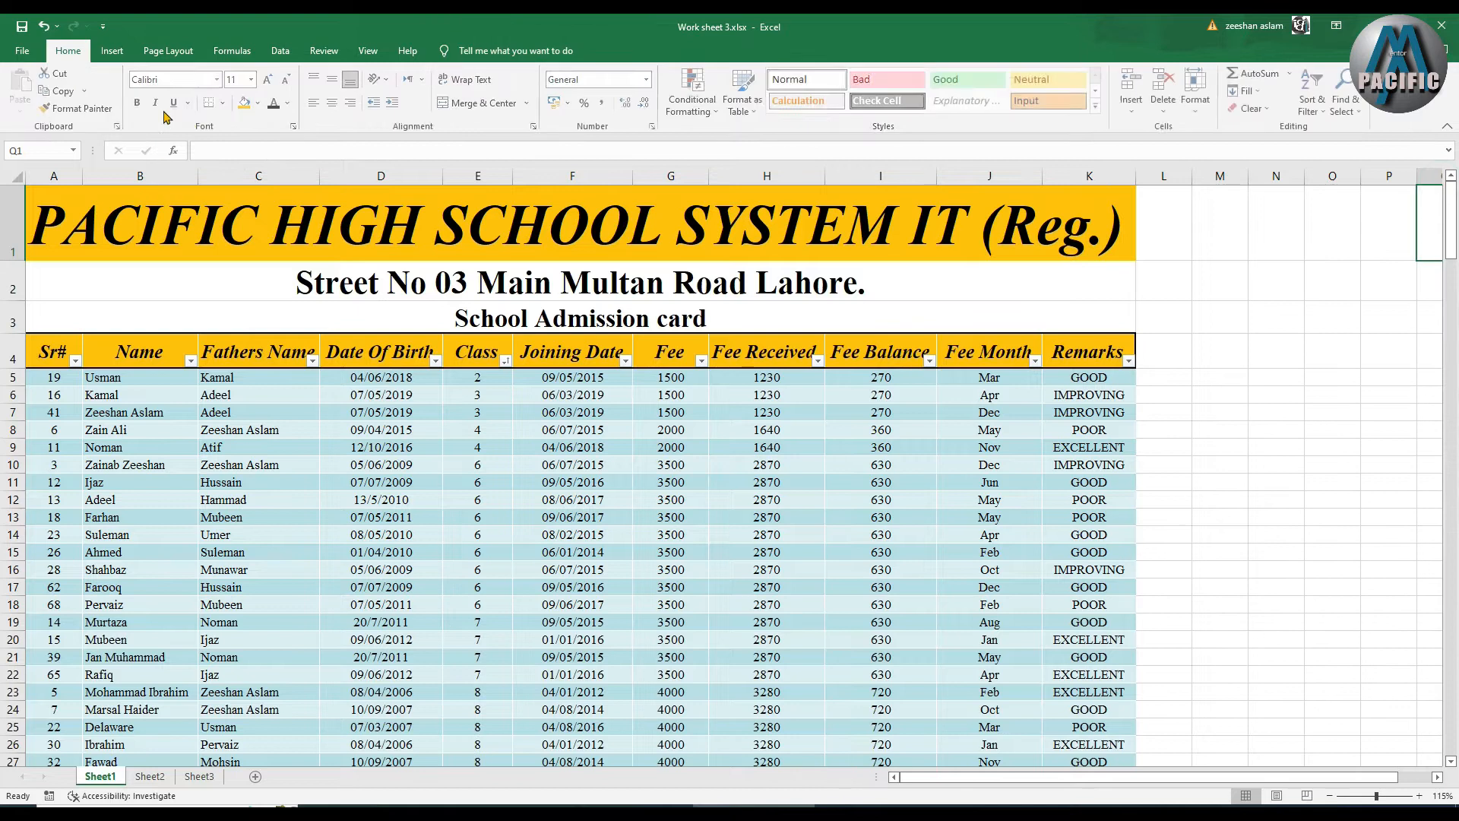
# View the Alt Text description settings without entering a description, and close them
pyautogui.click(321, 51)
pyautogui.click(174, 106)
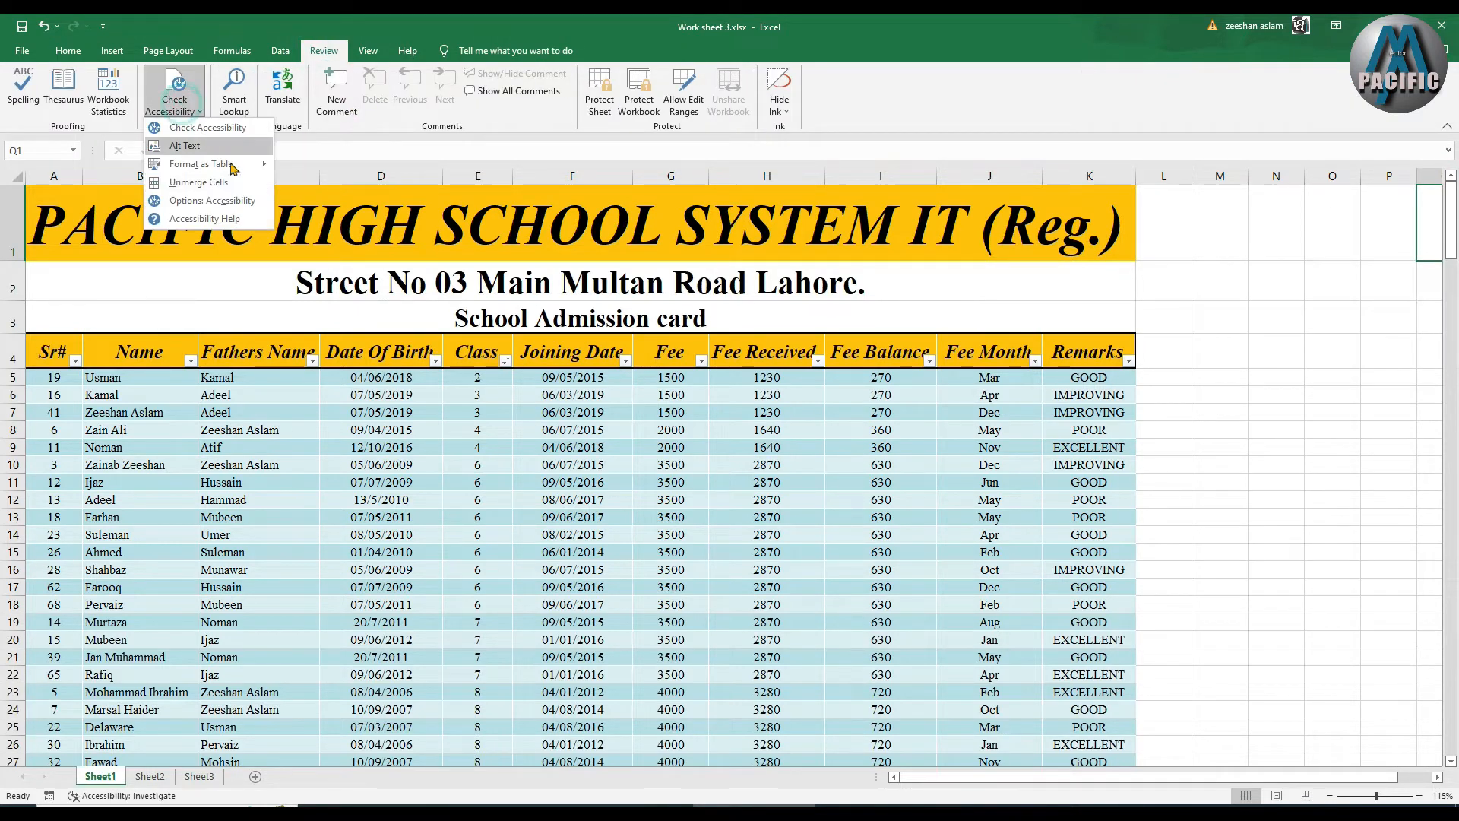
pyautogui.click(190, 145)
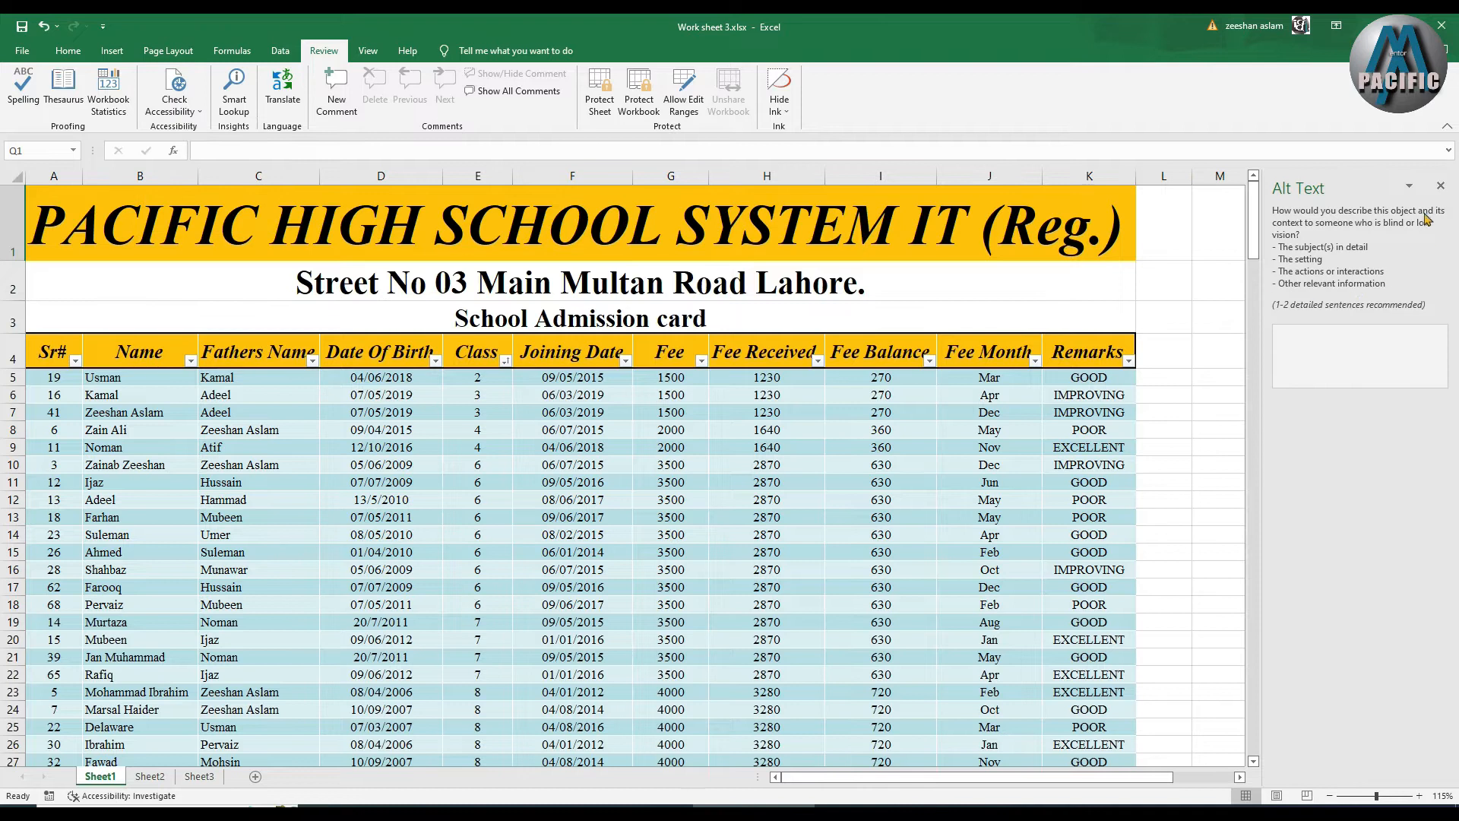
pyautogui.click(1440, 186)
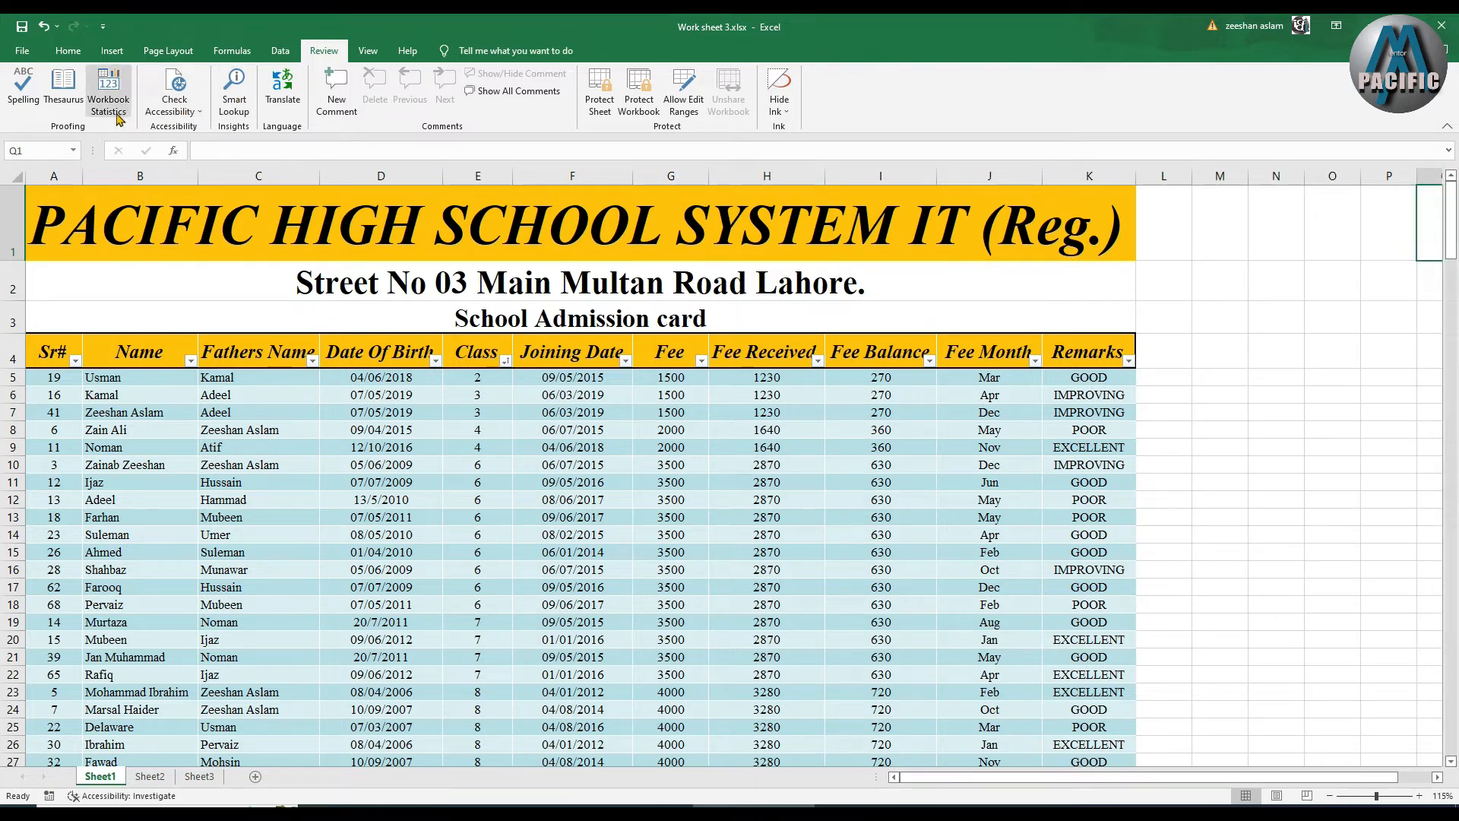
pyautogui.click(174, 105)
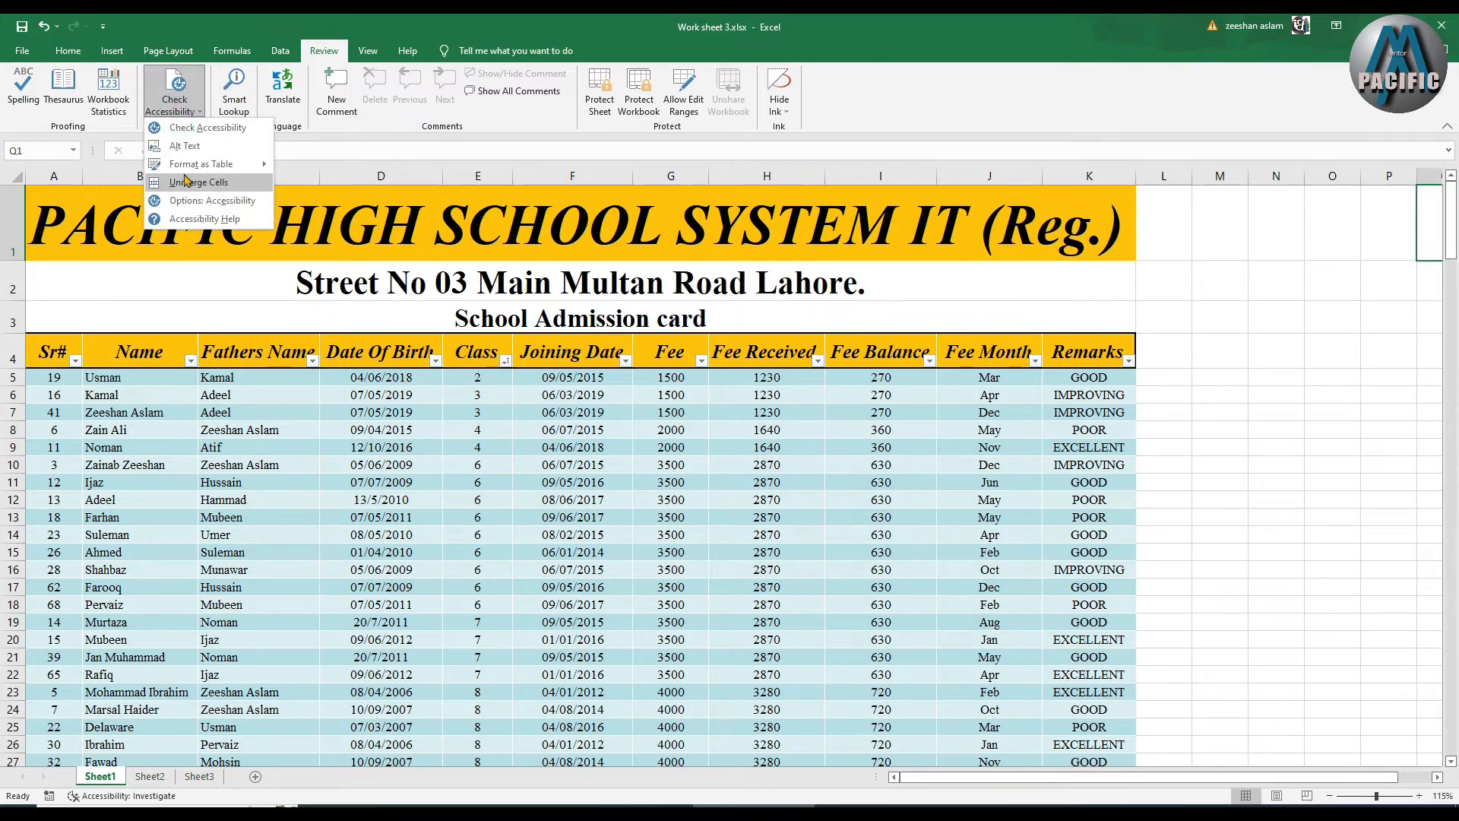
pyautogui.moveTo(196, 164)
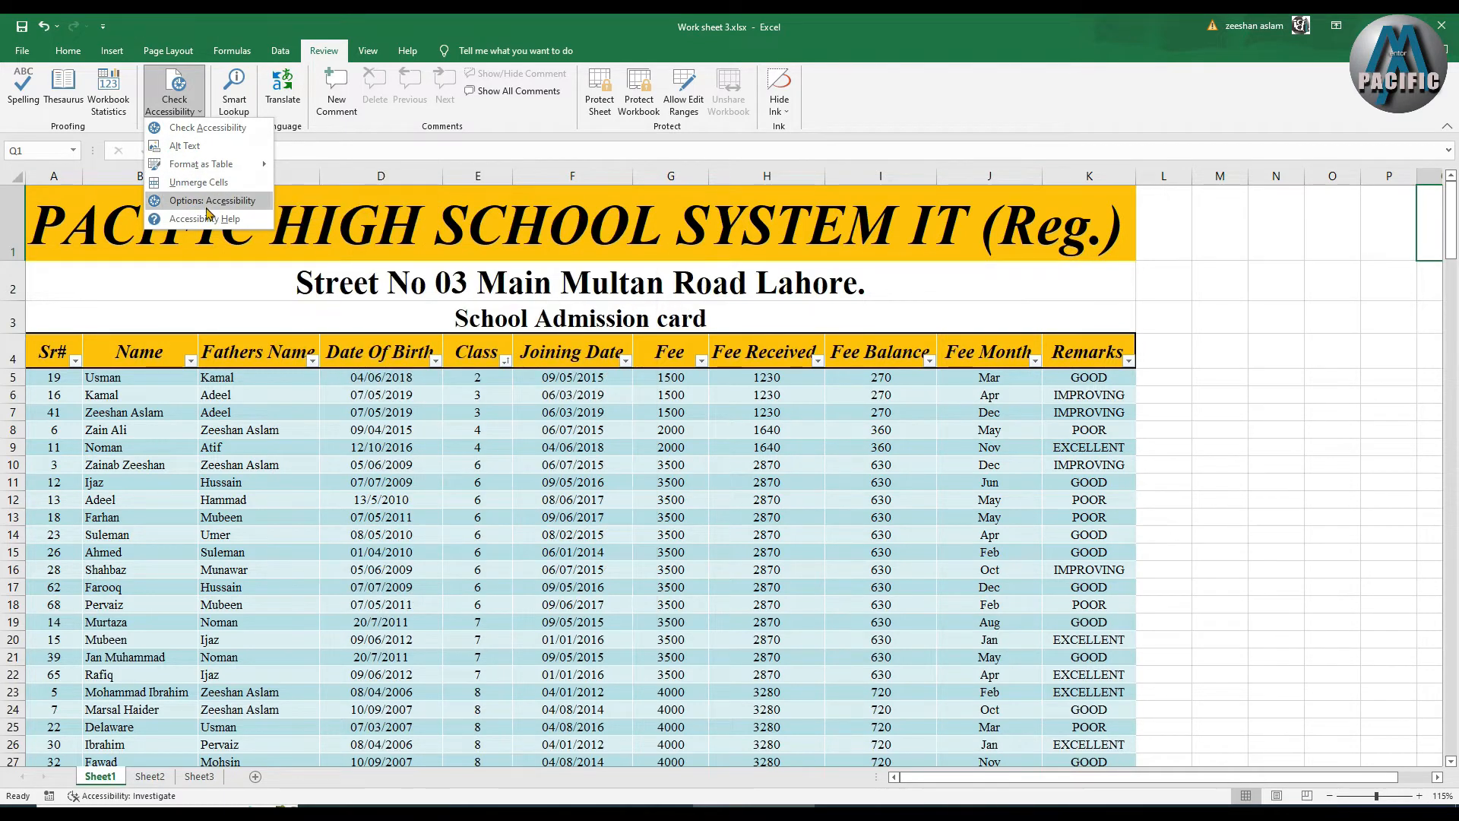
pyautogui.click(199, 114)
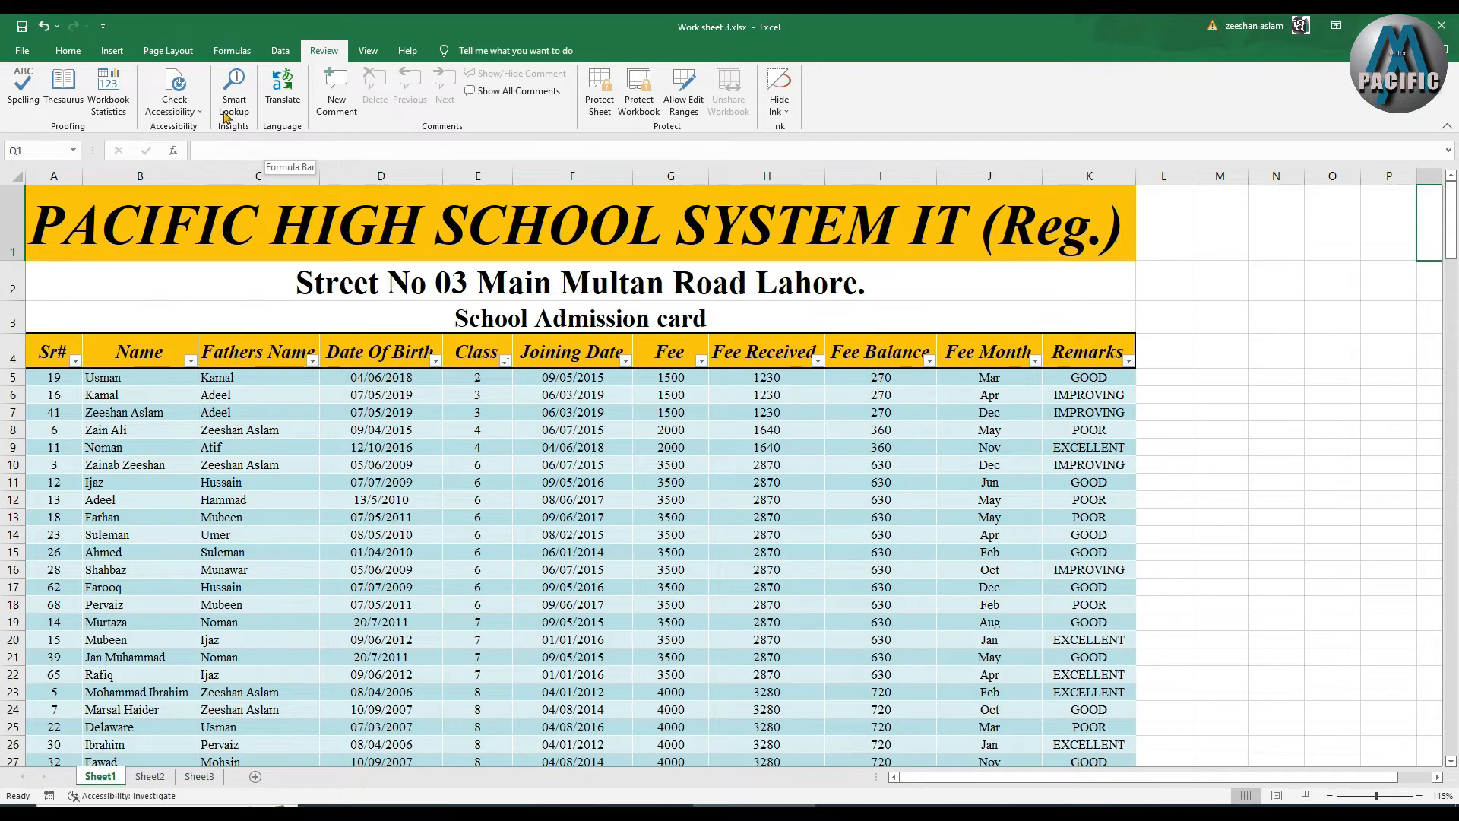
# View the Smart Lookup search without entering a query, and close it
pyautogui.click(234, 90)
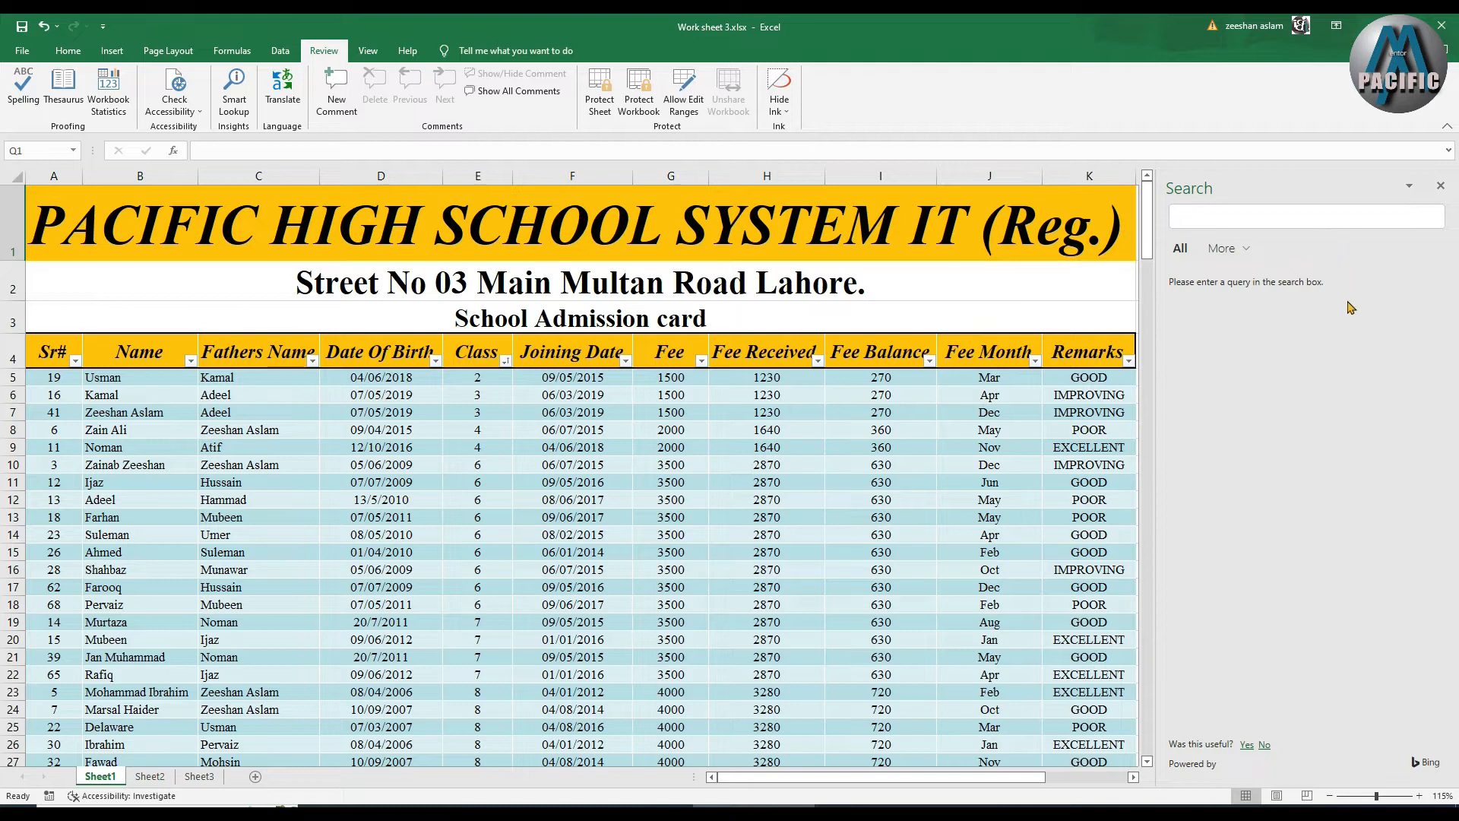
pyautogui.click(1438, 187)
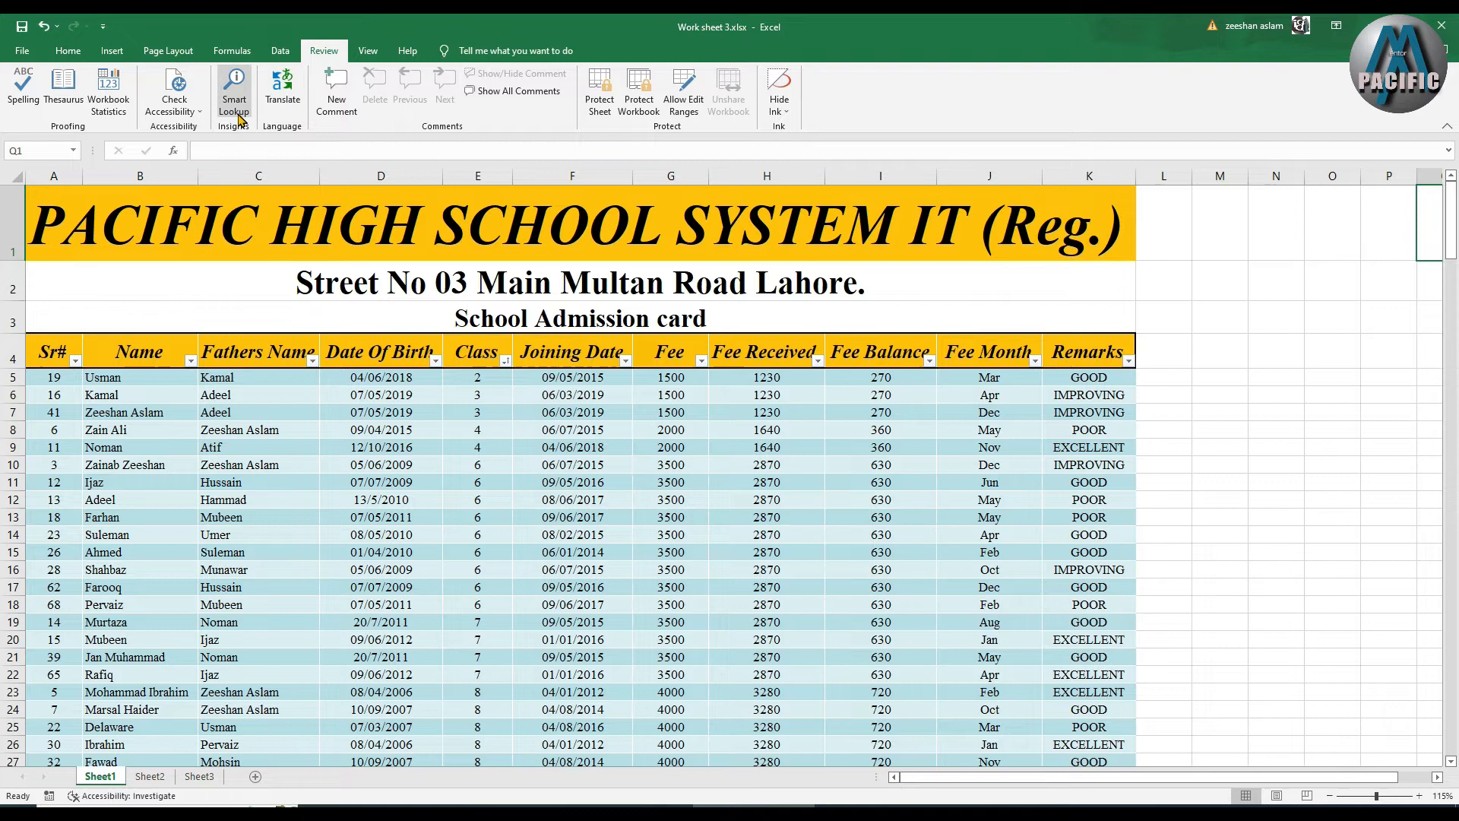
# Translate the school title in A1 from English to Urdu and look up the alternatives for the translated word ٹی
pyautogui.click(76, 216)
pyautogui.click(282, 85)
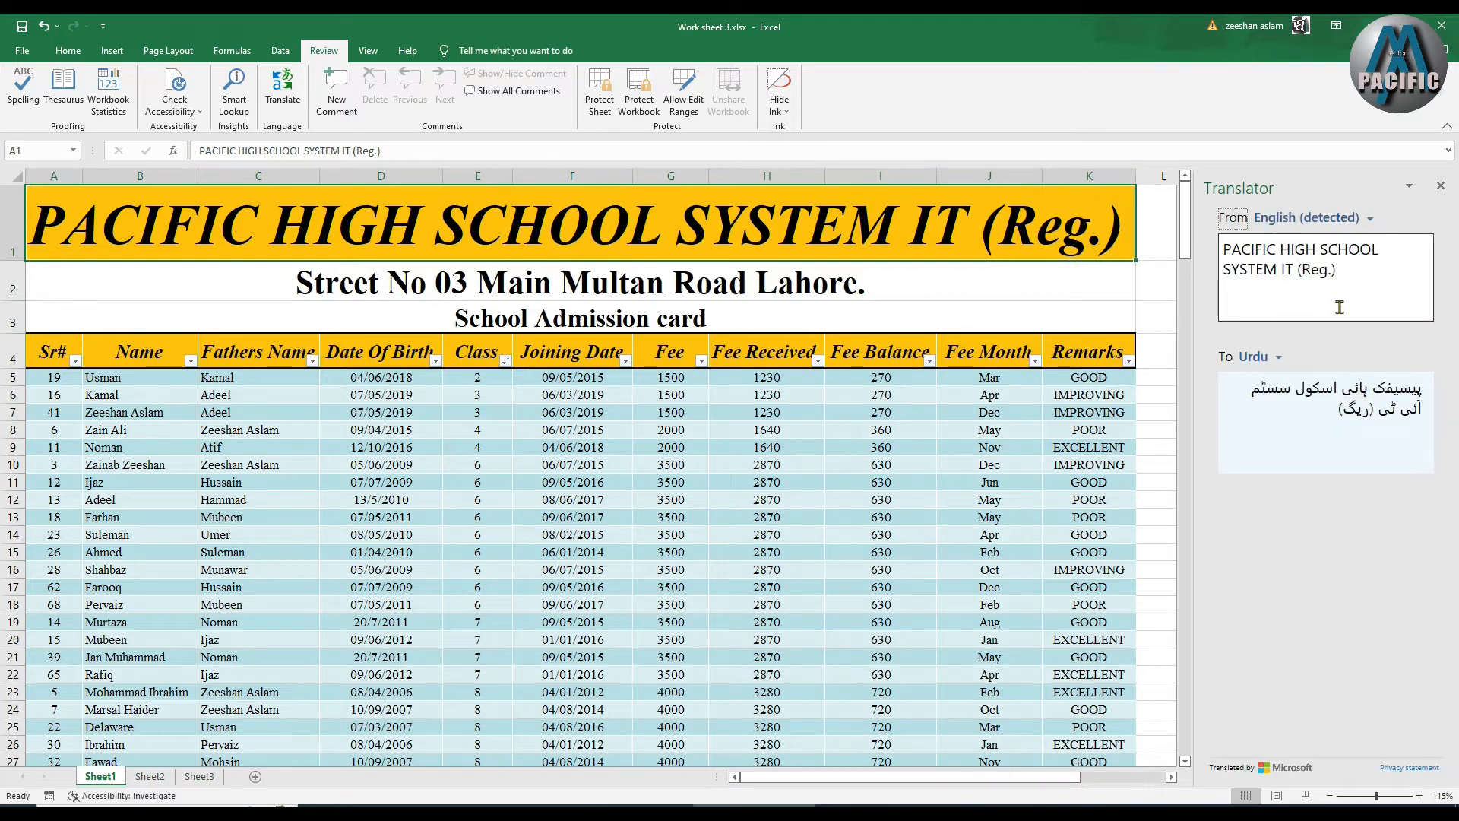
pyautogui.click(1407, 408)
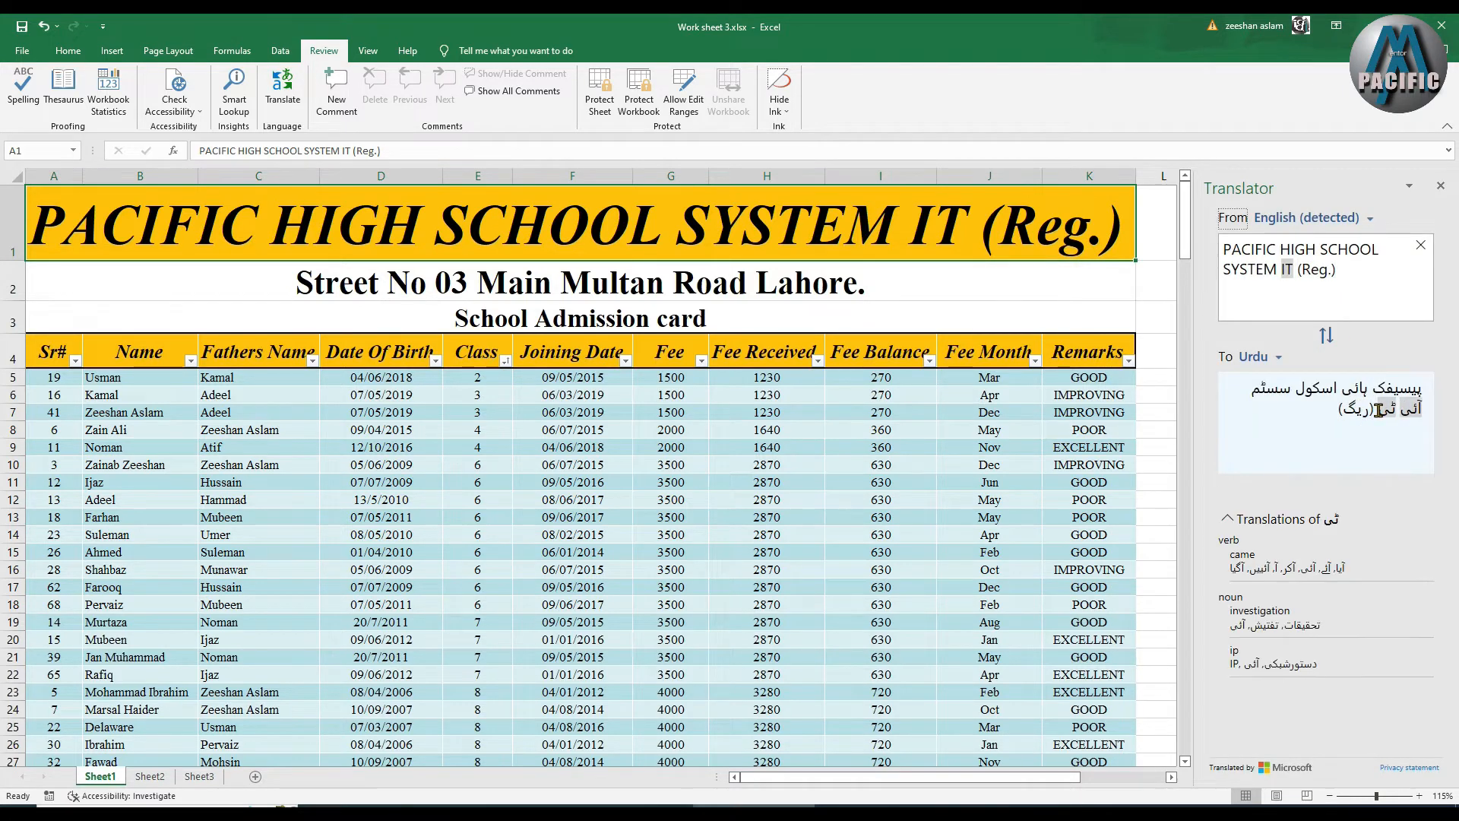
pyautogui.click(1295, 410)
pyautogui.click(1389, 411)
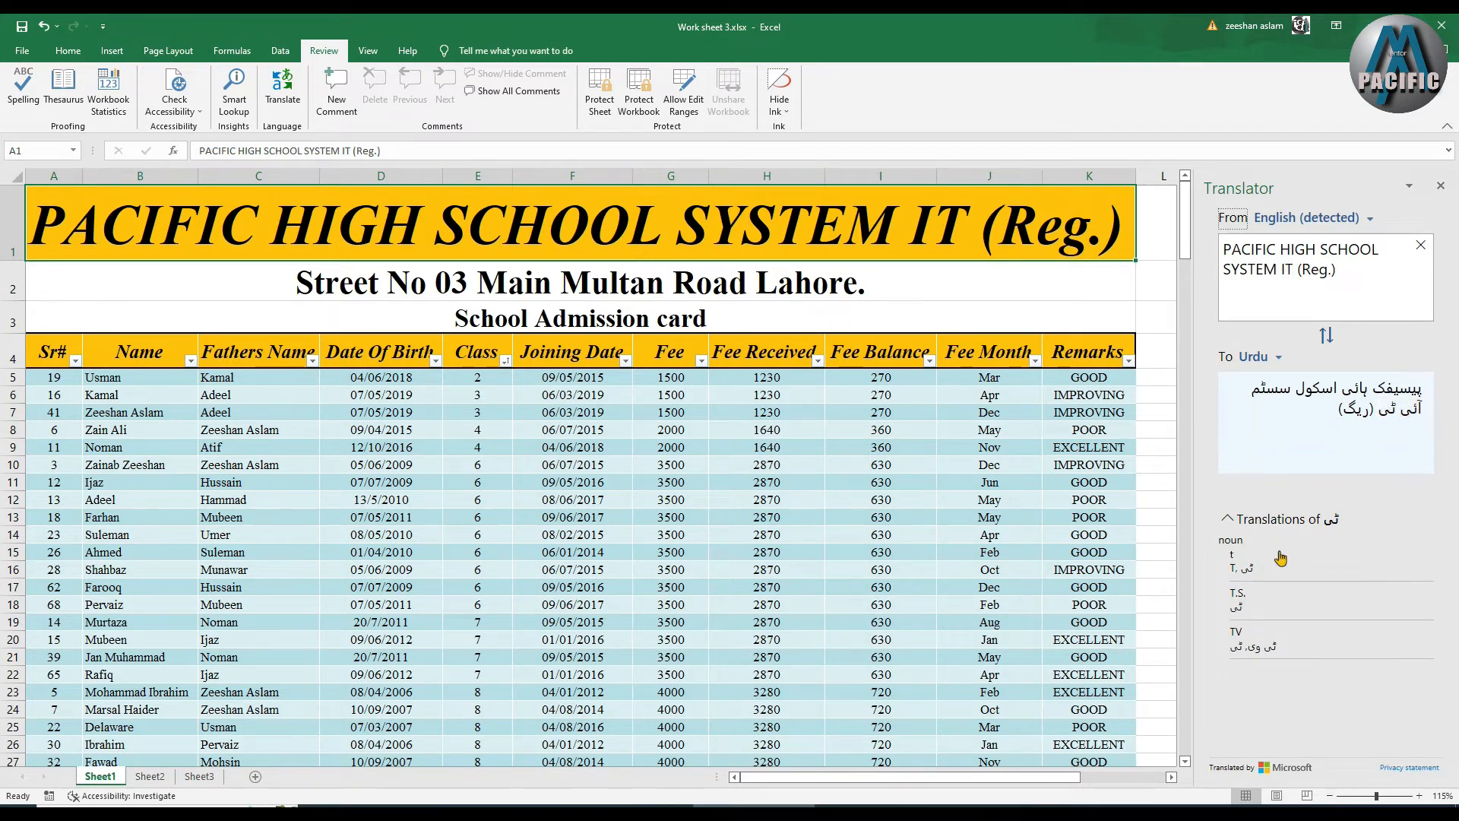
# Look up the Urdu word for "school" in the translated title and examine its alternatives and example sentence
pyautogui.click(1314, 389)
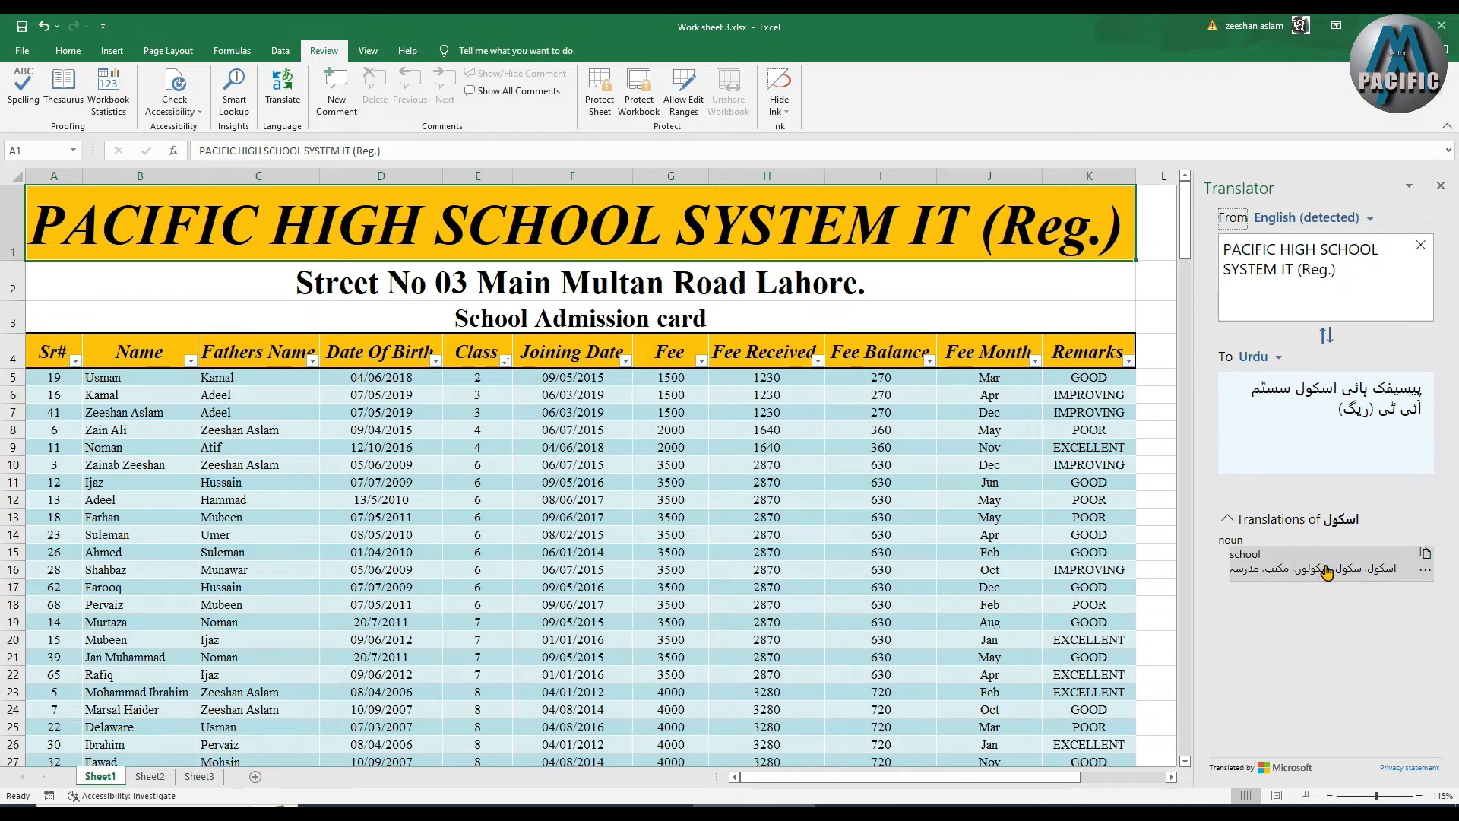
pyautogui.click(1395, 572)
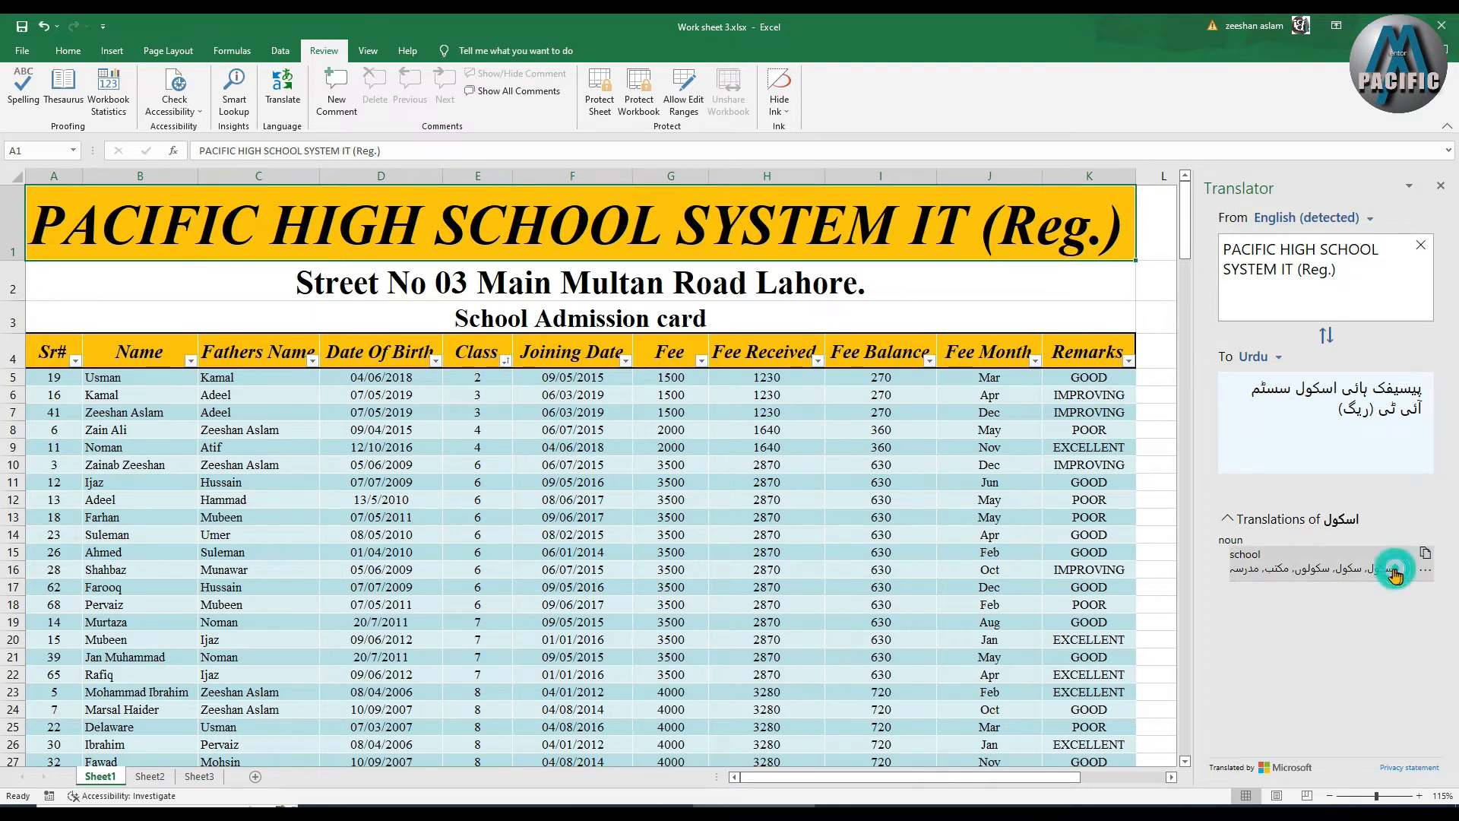
pyautogui.click(1342, 572)
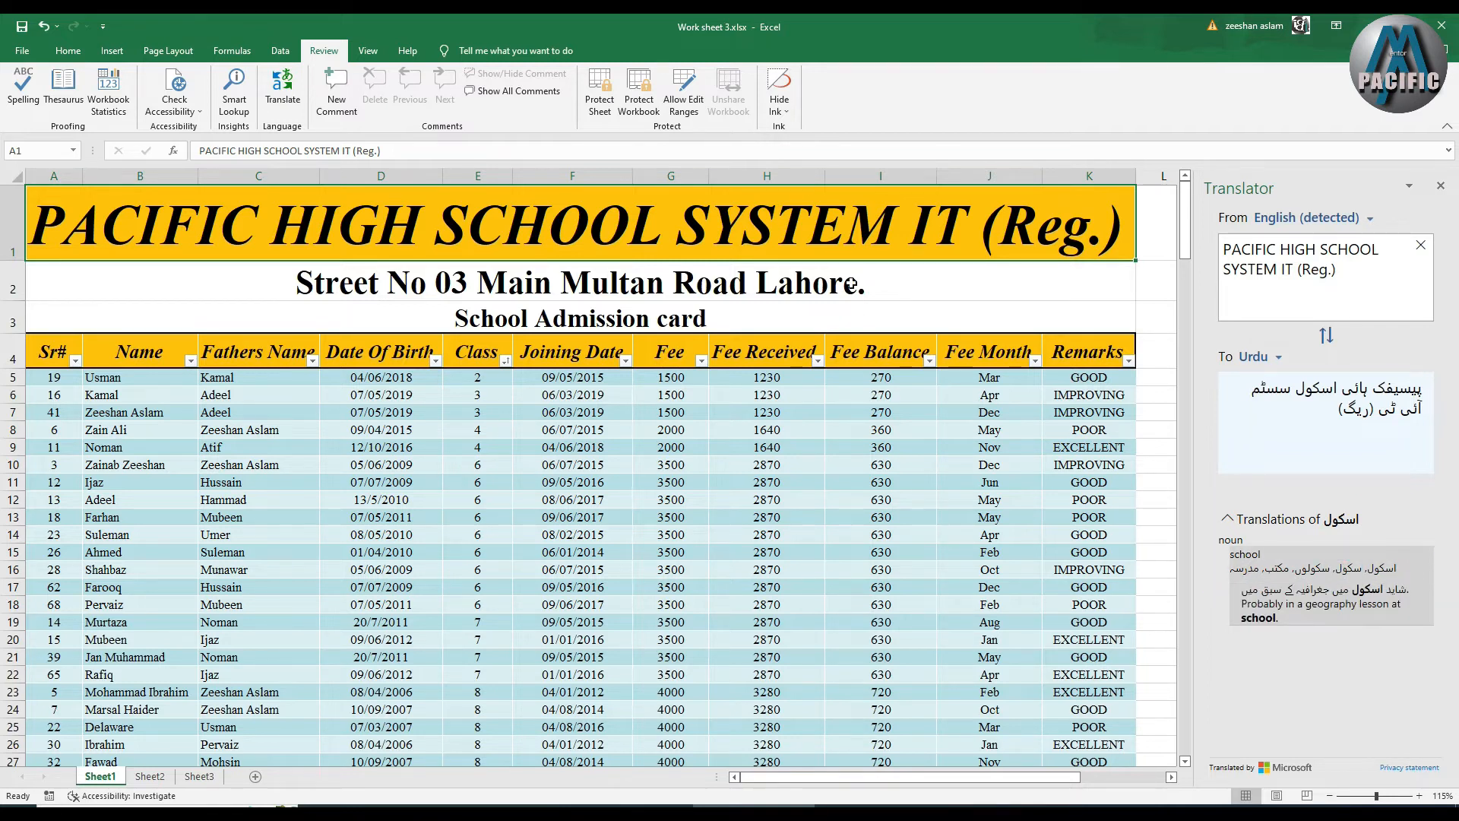
pyautogui.doubleClick(1315, 568)
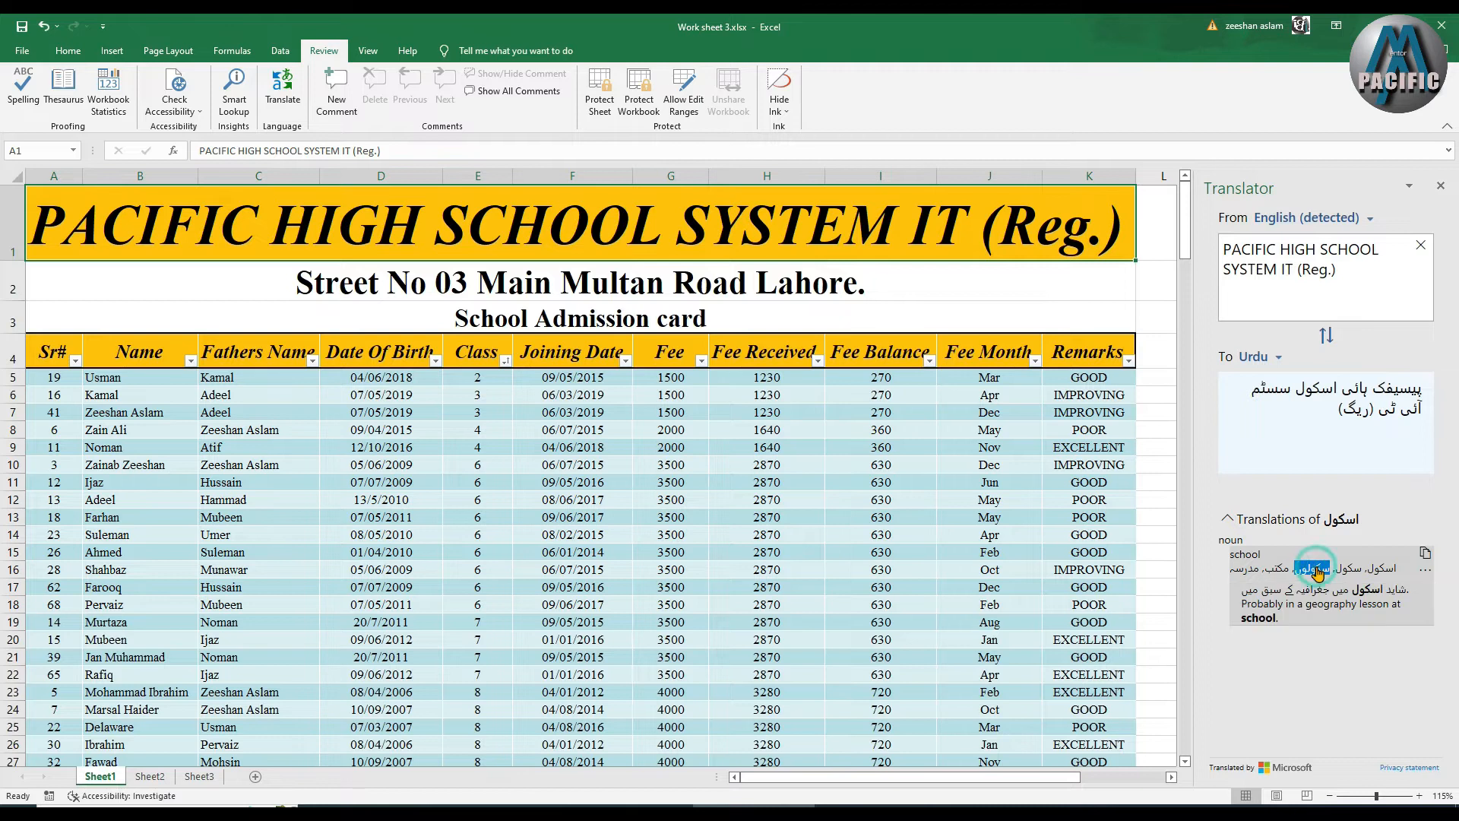
pyautogui.click(1323, 591)
pyautogui.moveTo(1328, 597); pyautogui.dragTo(1247, 590)
pyautogui.click(1246, 593)
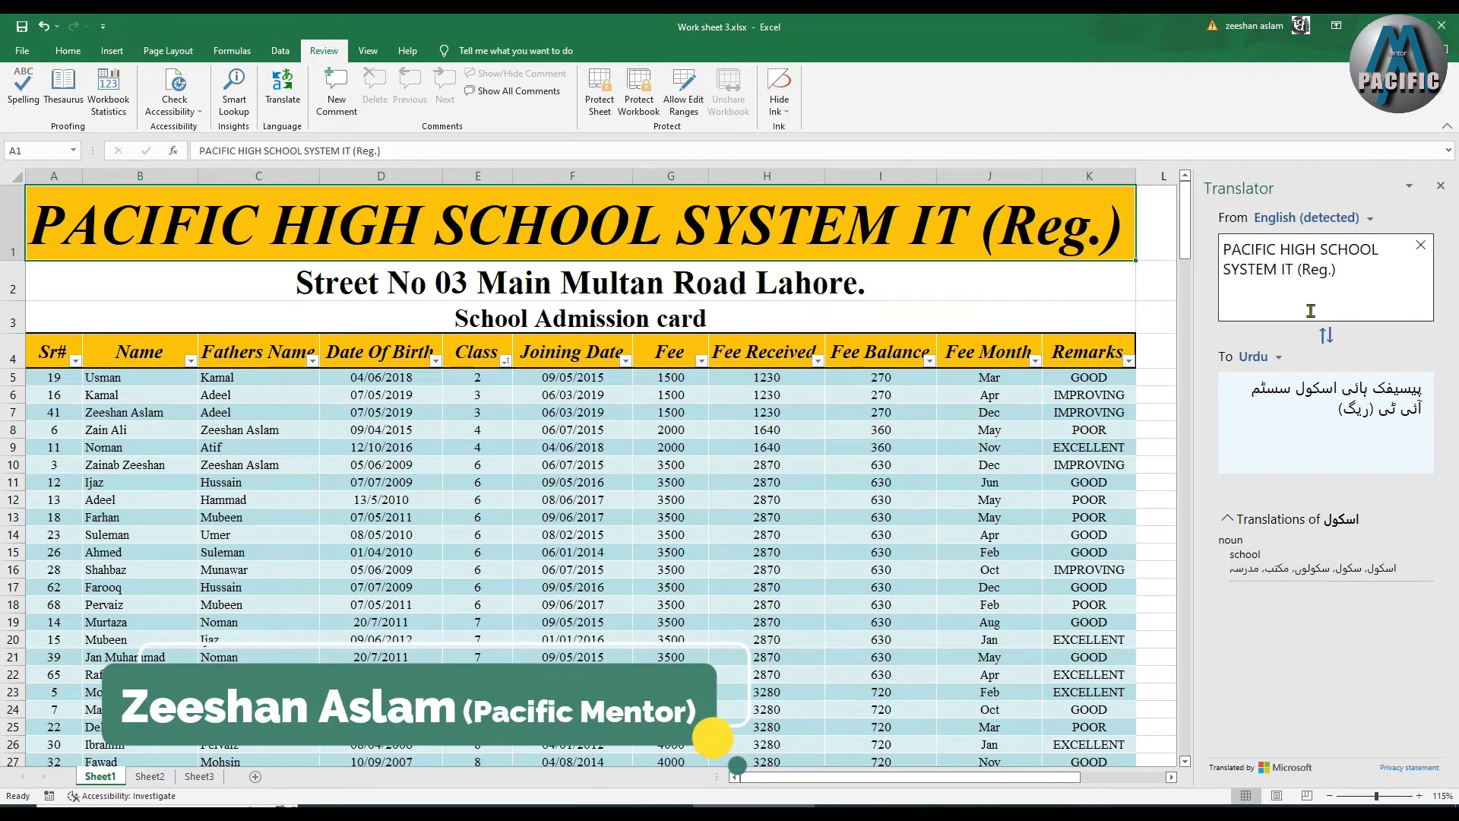
# Try Turkish and Telugu as the target language for translating the school title
pyautogui.click(1279, 365)
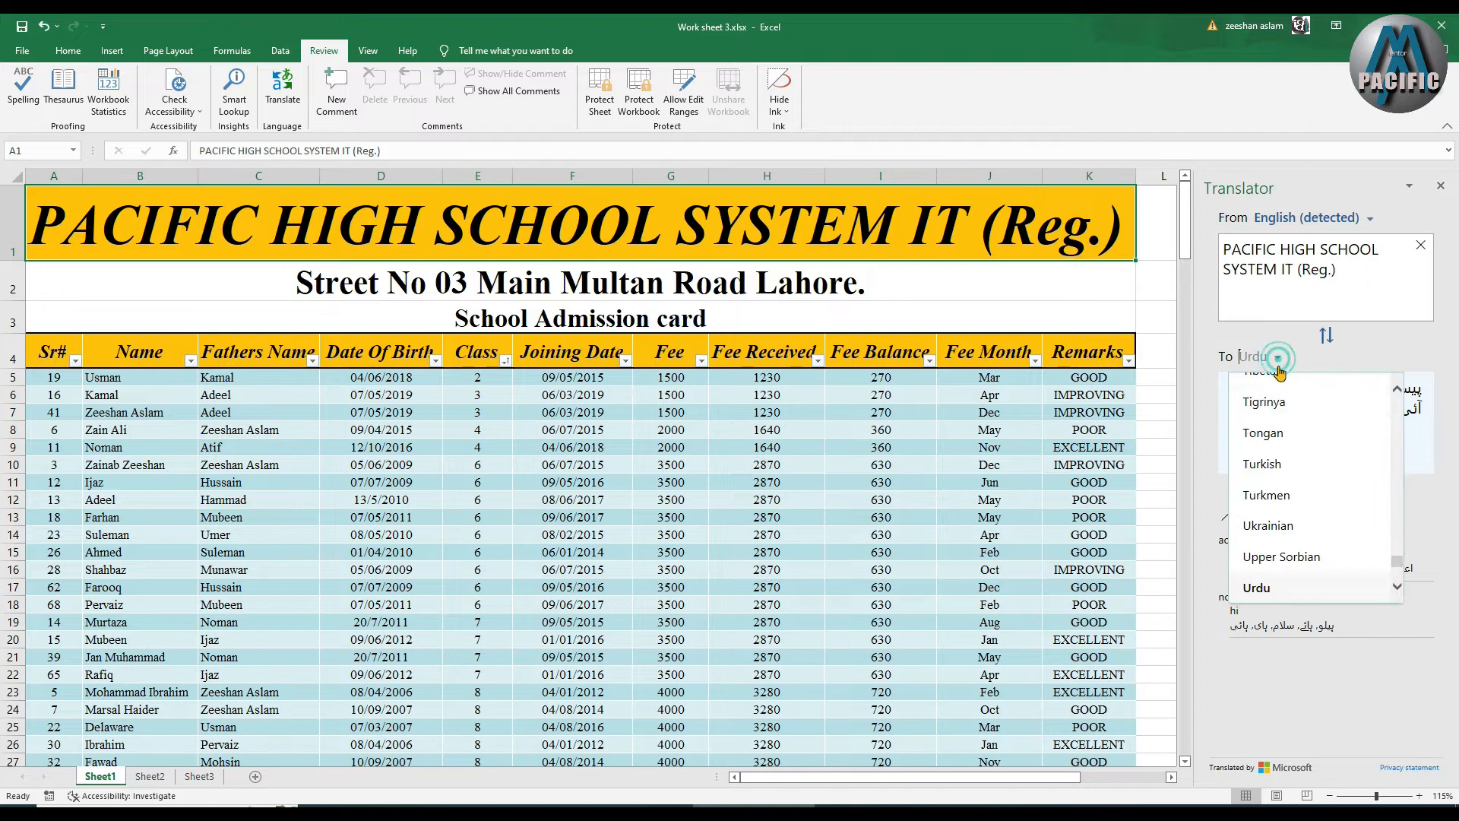
pyautogui.click(1277, 462)
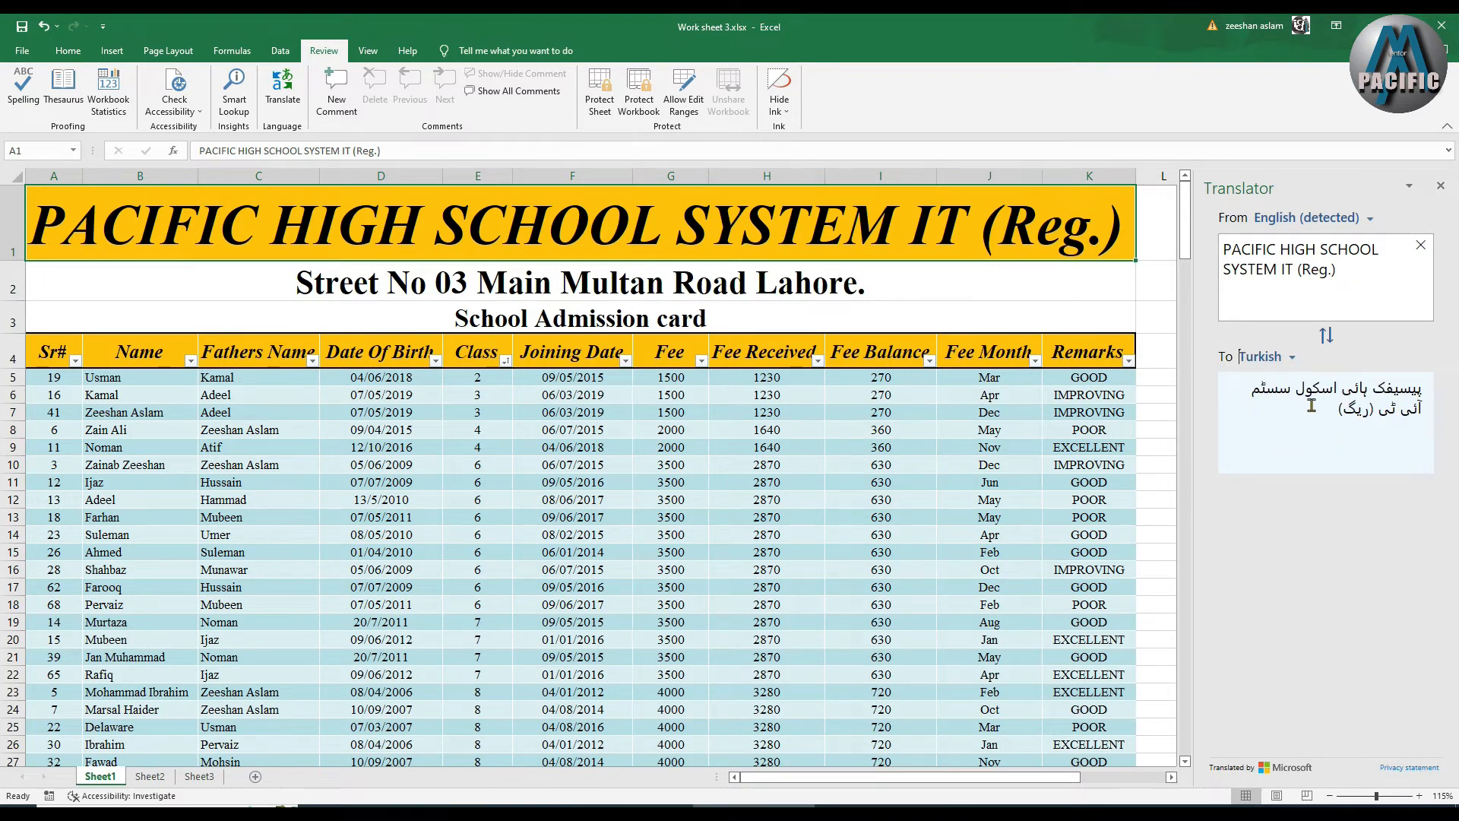
pyautogui.click(1292, 362)
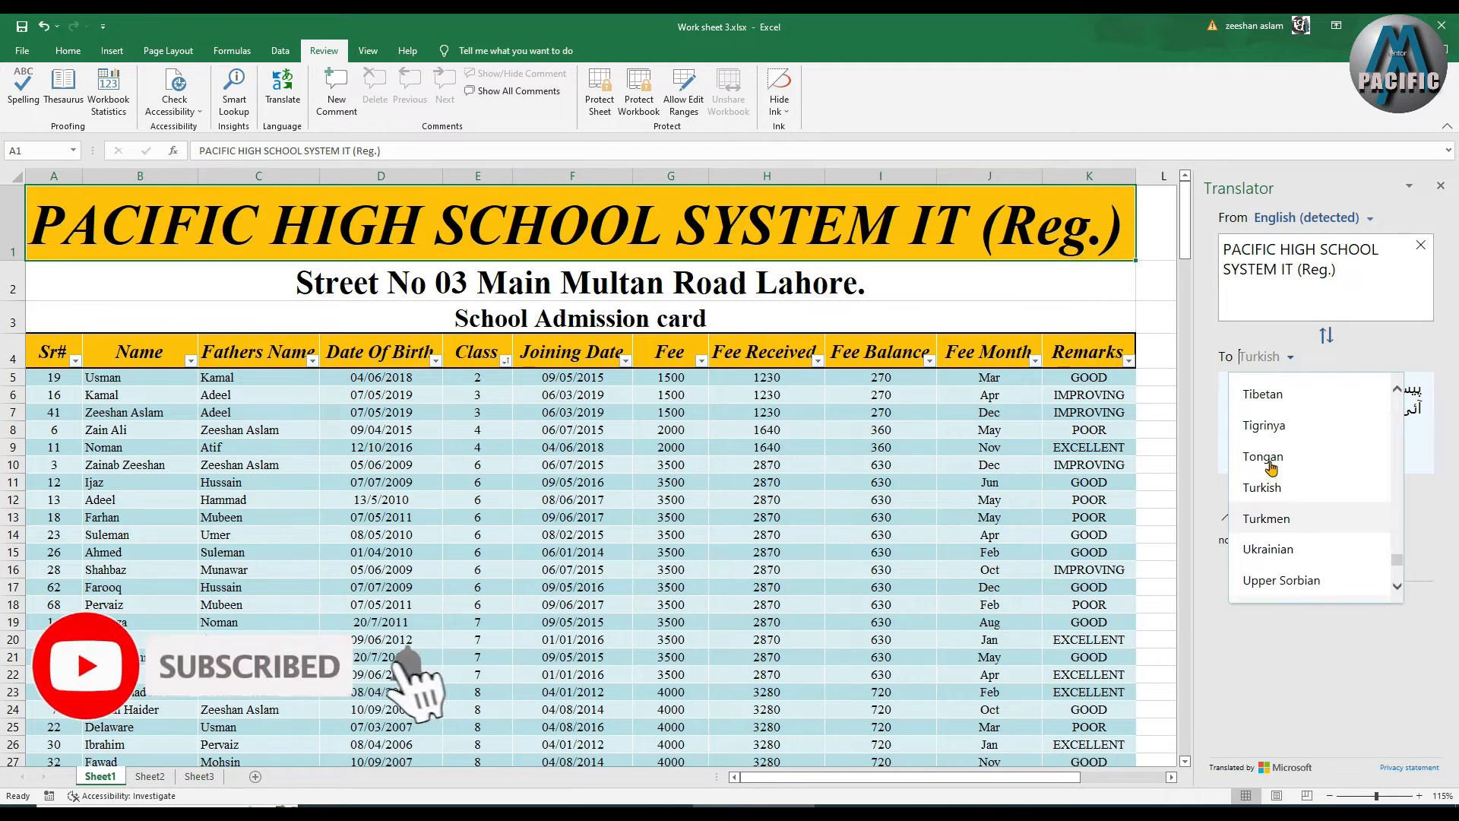
pyautogui.scroll(3, 1268, 464)
pyautogui.click(1261, 435)
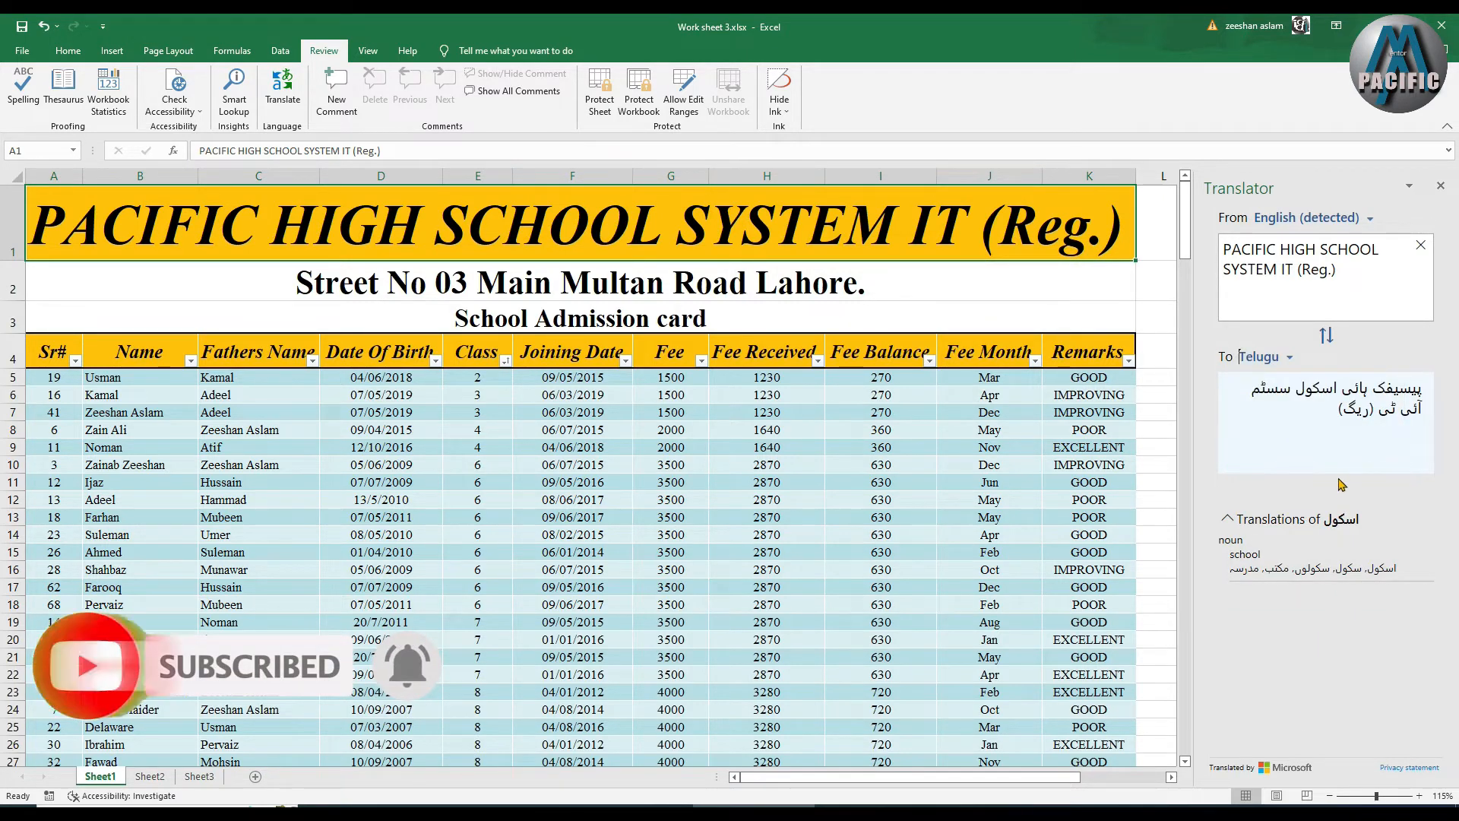
# Swap the translation direction to translate the Urdu title into English, and close the Translator
pyautogui.click(1325, 336)
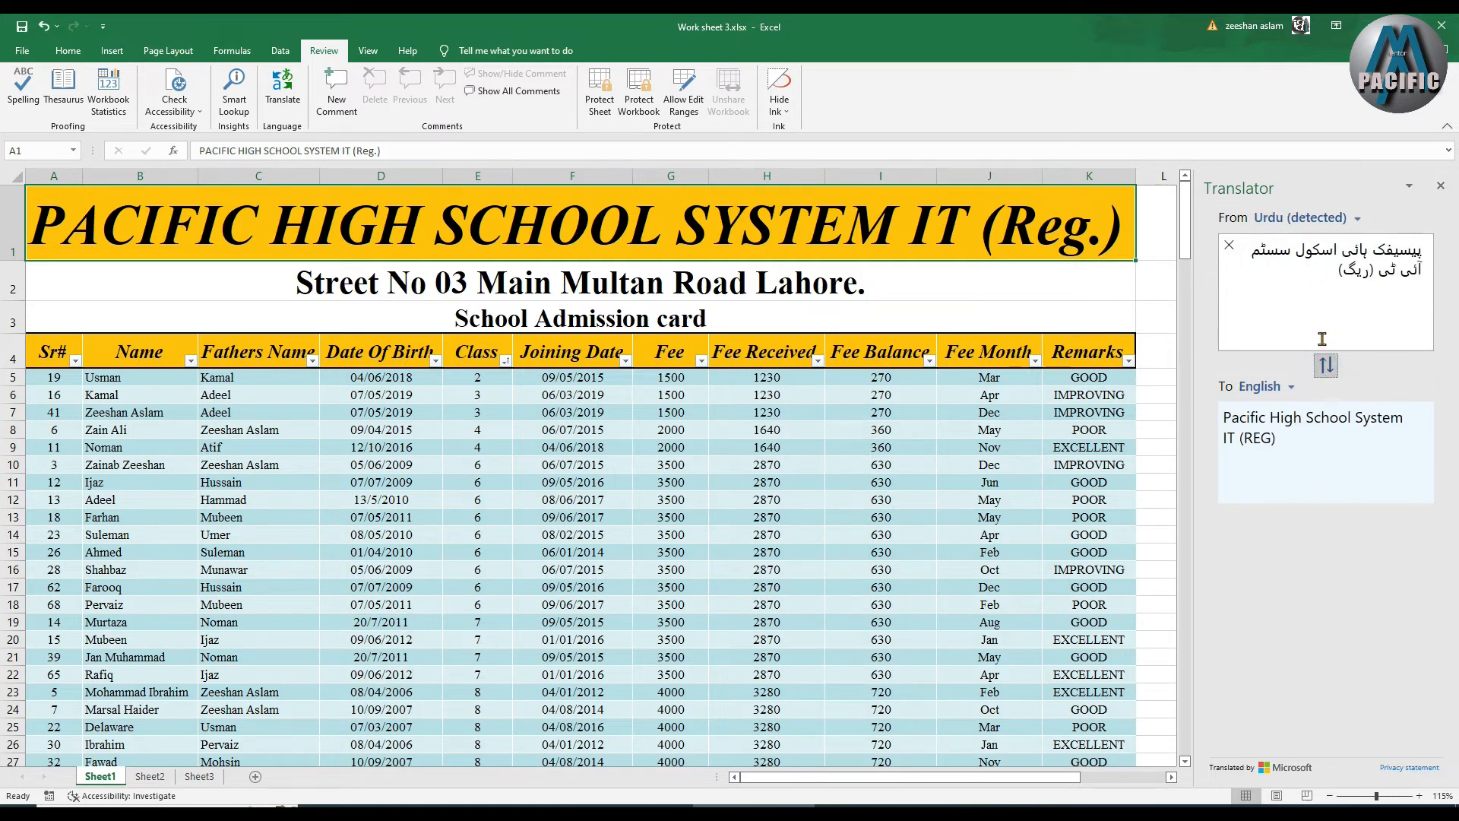
pyautogui.click(1322, 338)
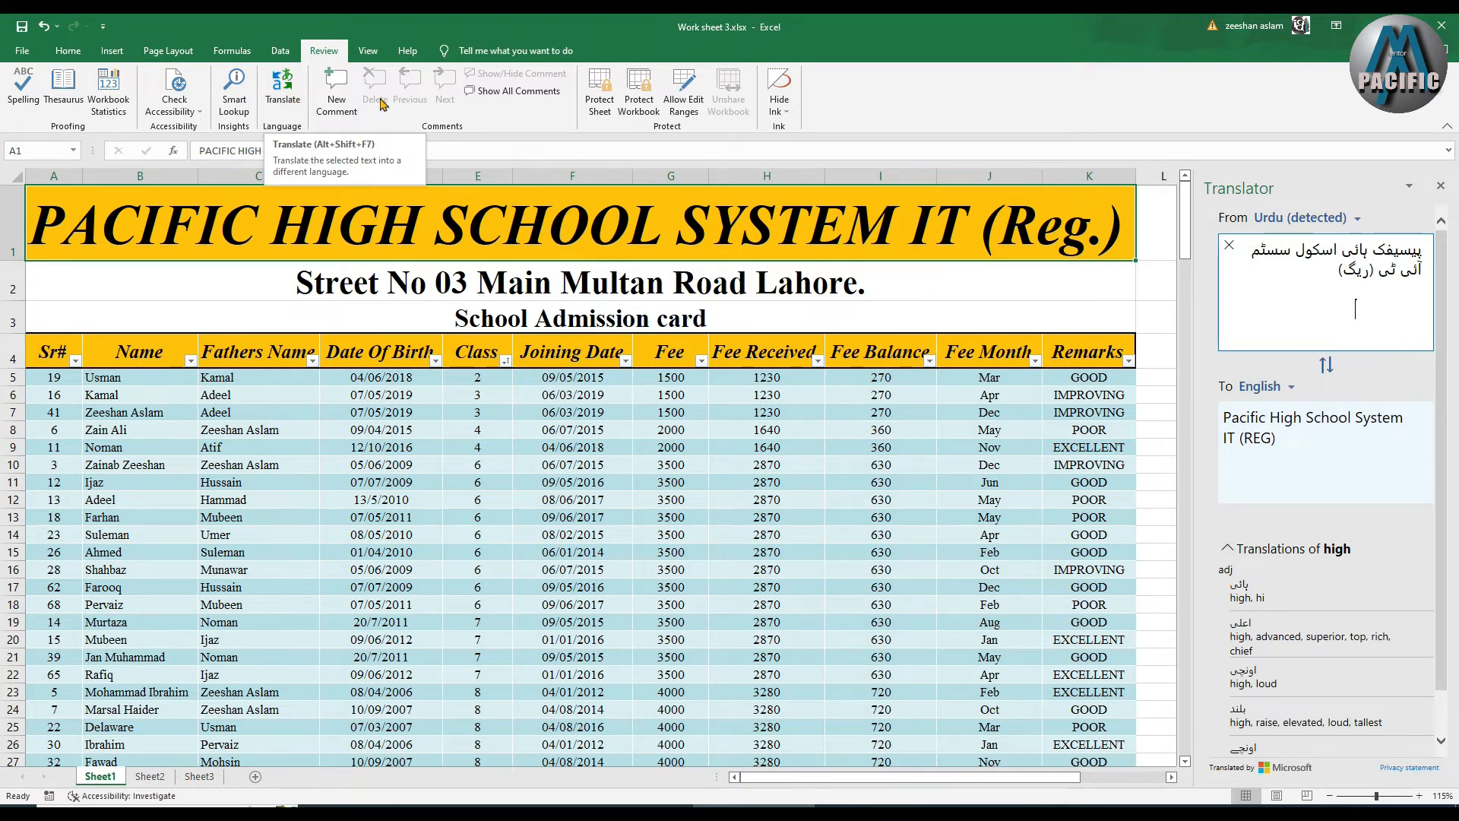
pyautogui.click(650, 486)
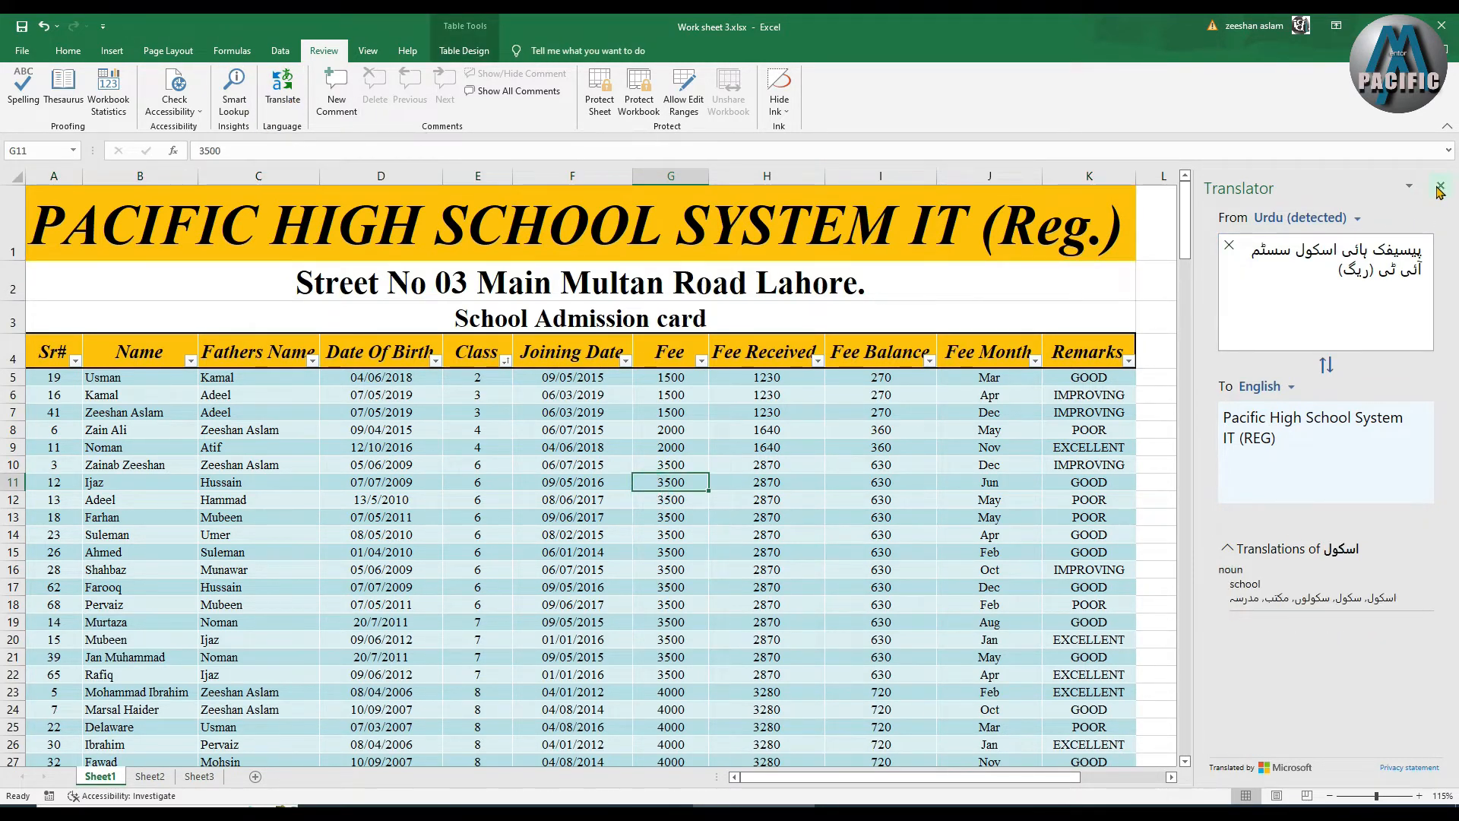
pyautogui.click(1440, 185)
# Add a comment without text to the school address in A2, and delete that comment
pyautogui.click(778, 280)
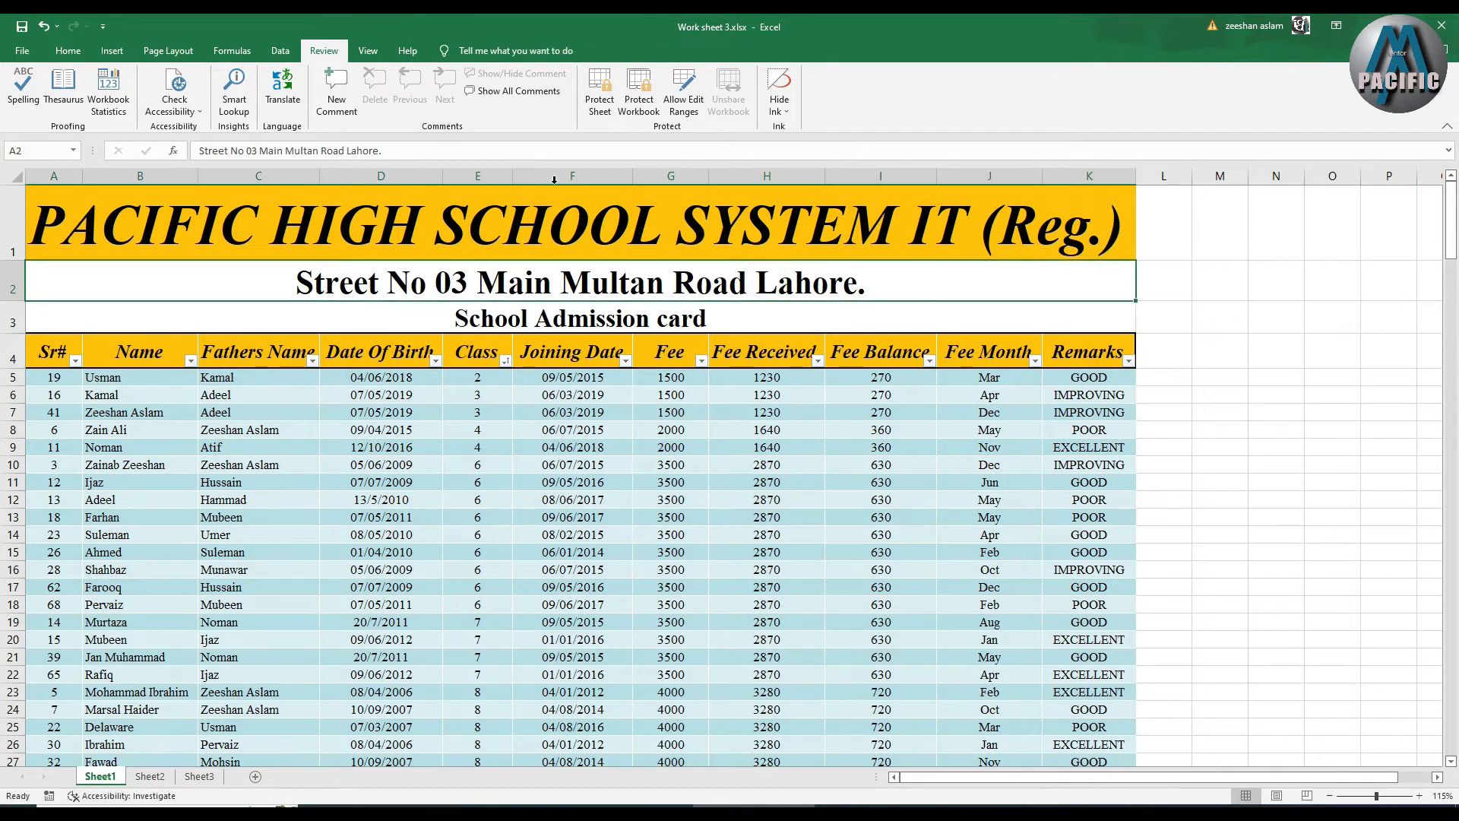
pyautogui.click(337, 90)
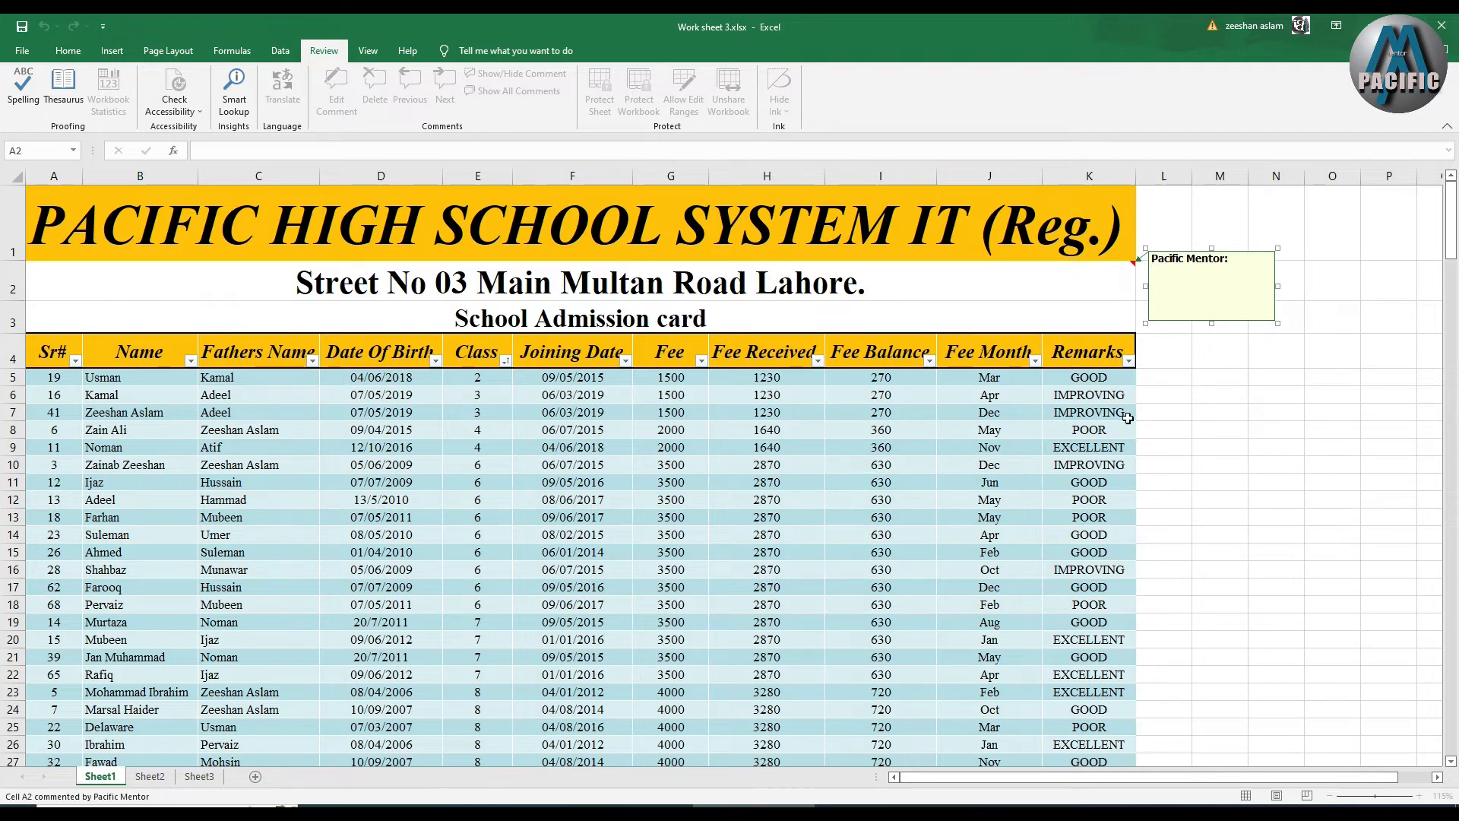
pyautogui.click(1215, 379)
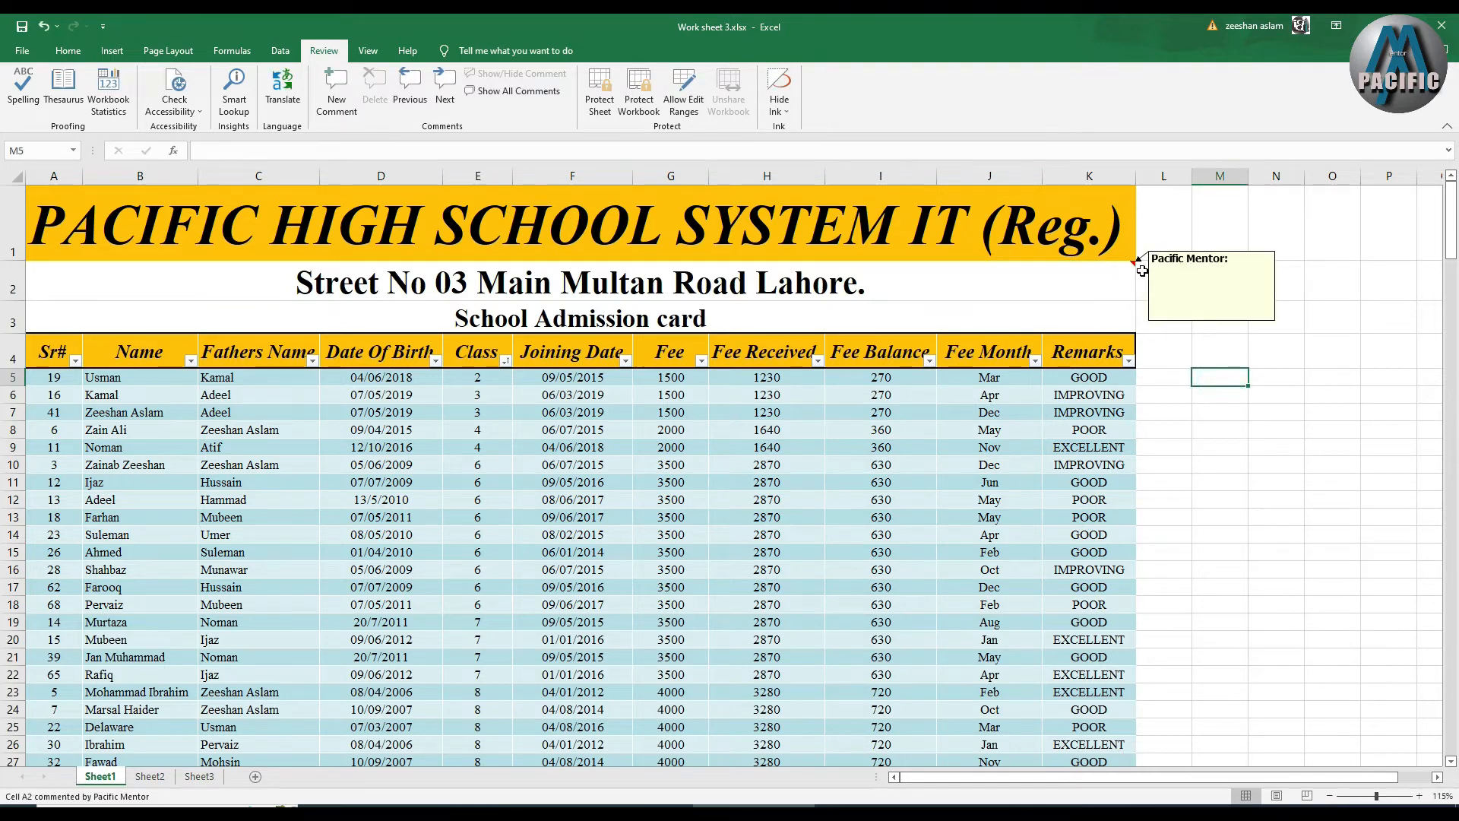
pyautogui.click(1073, 281)
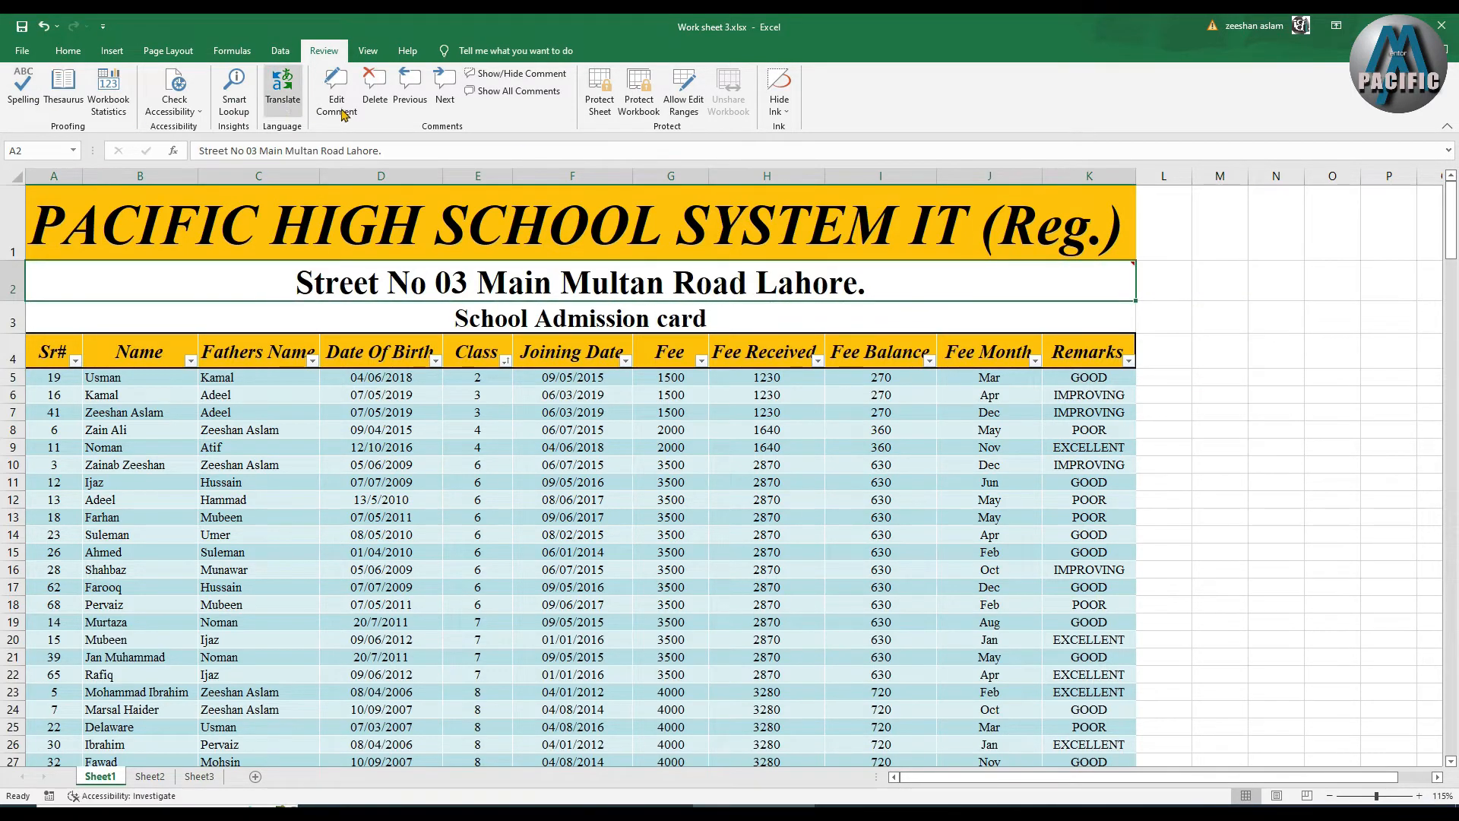
pyautogui.click(373, 83)
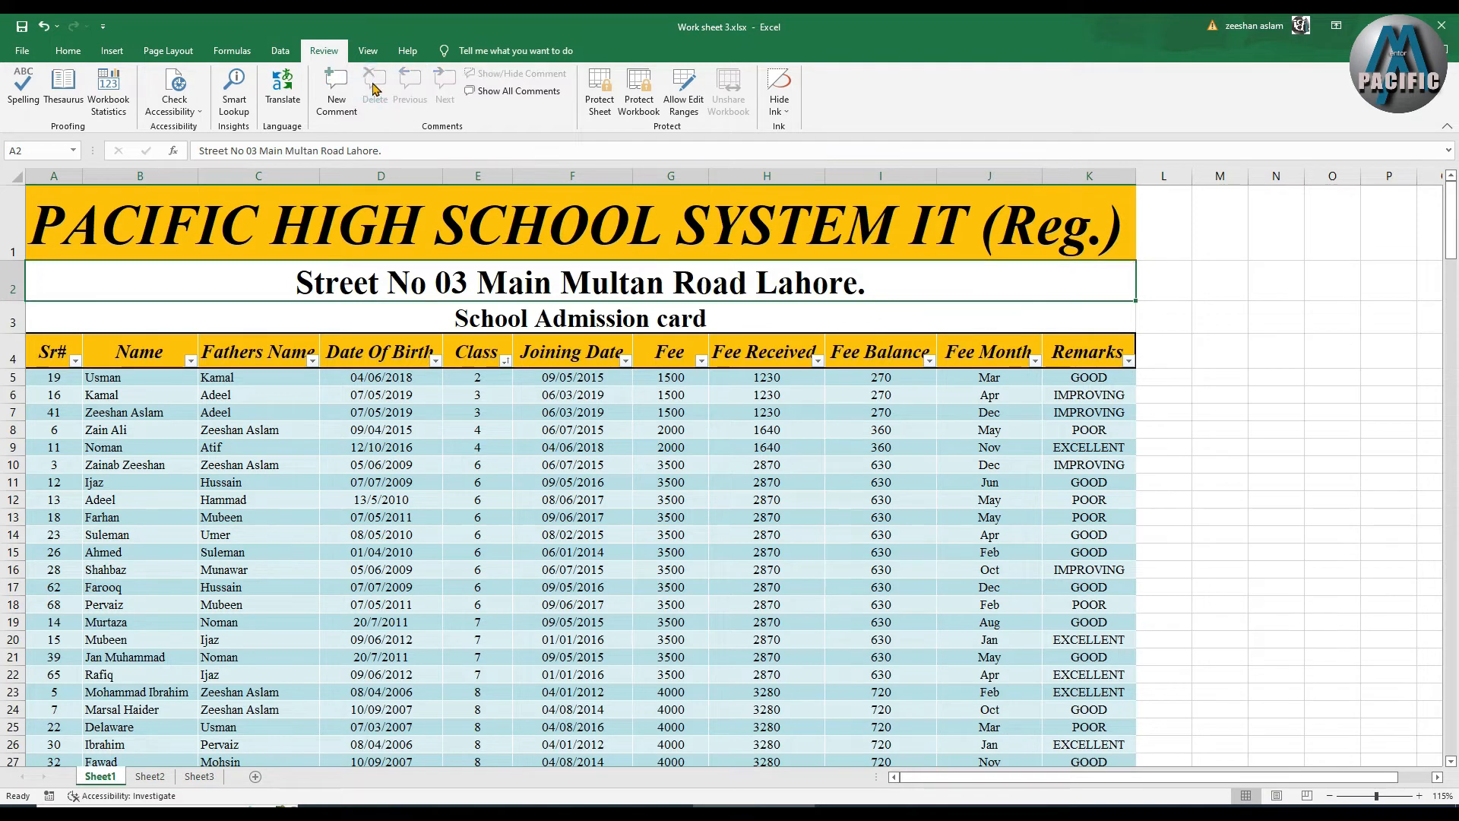
# View the Protect Sheet options and close them without protecting the sheet
pyautogui.click(613, 115)
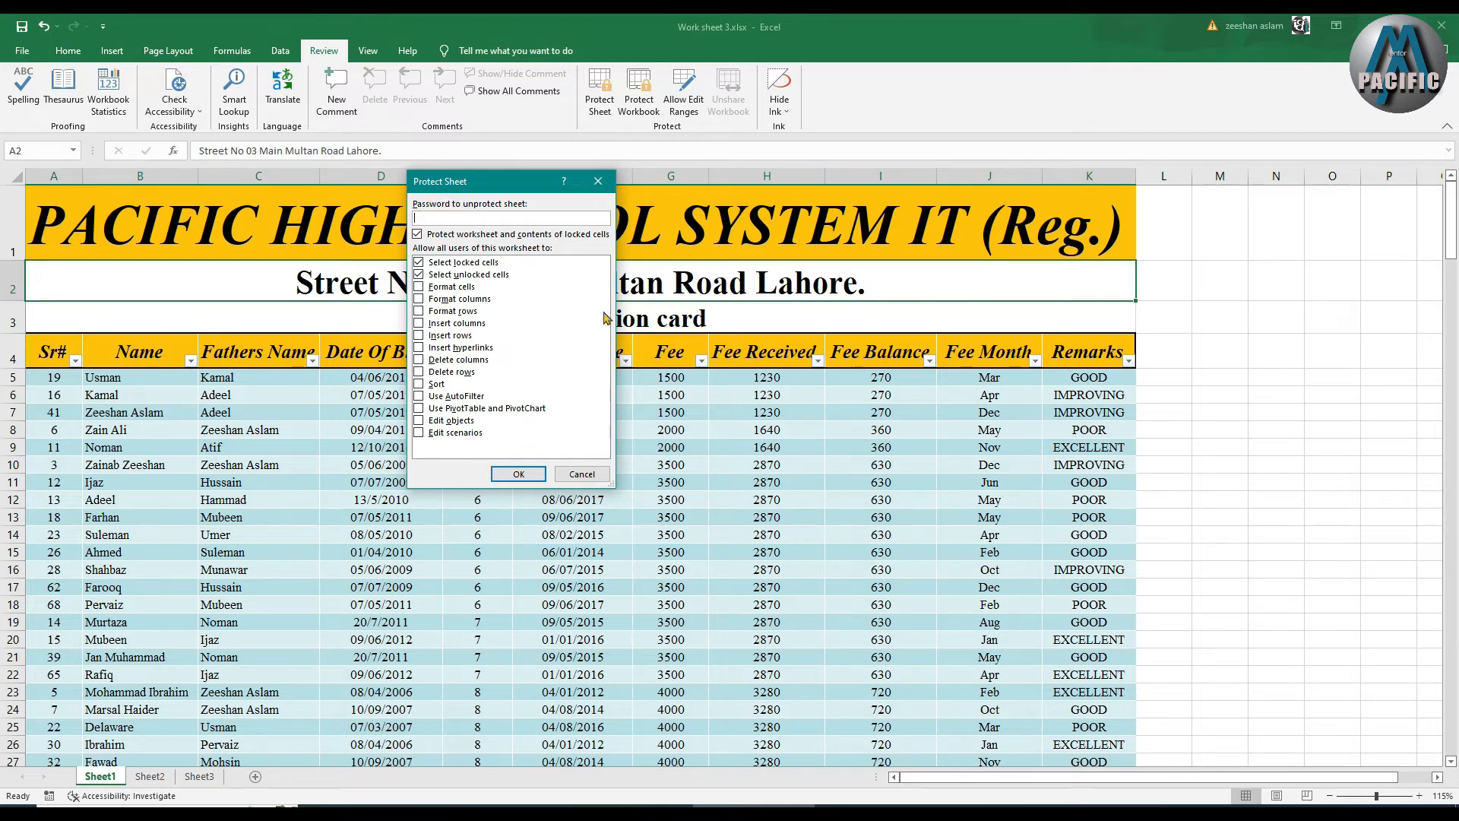
pyautogui.click(598, 181)
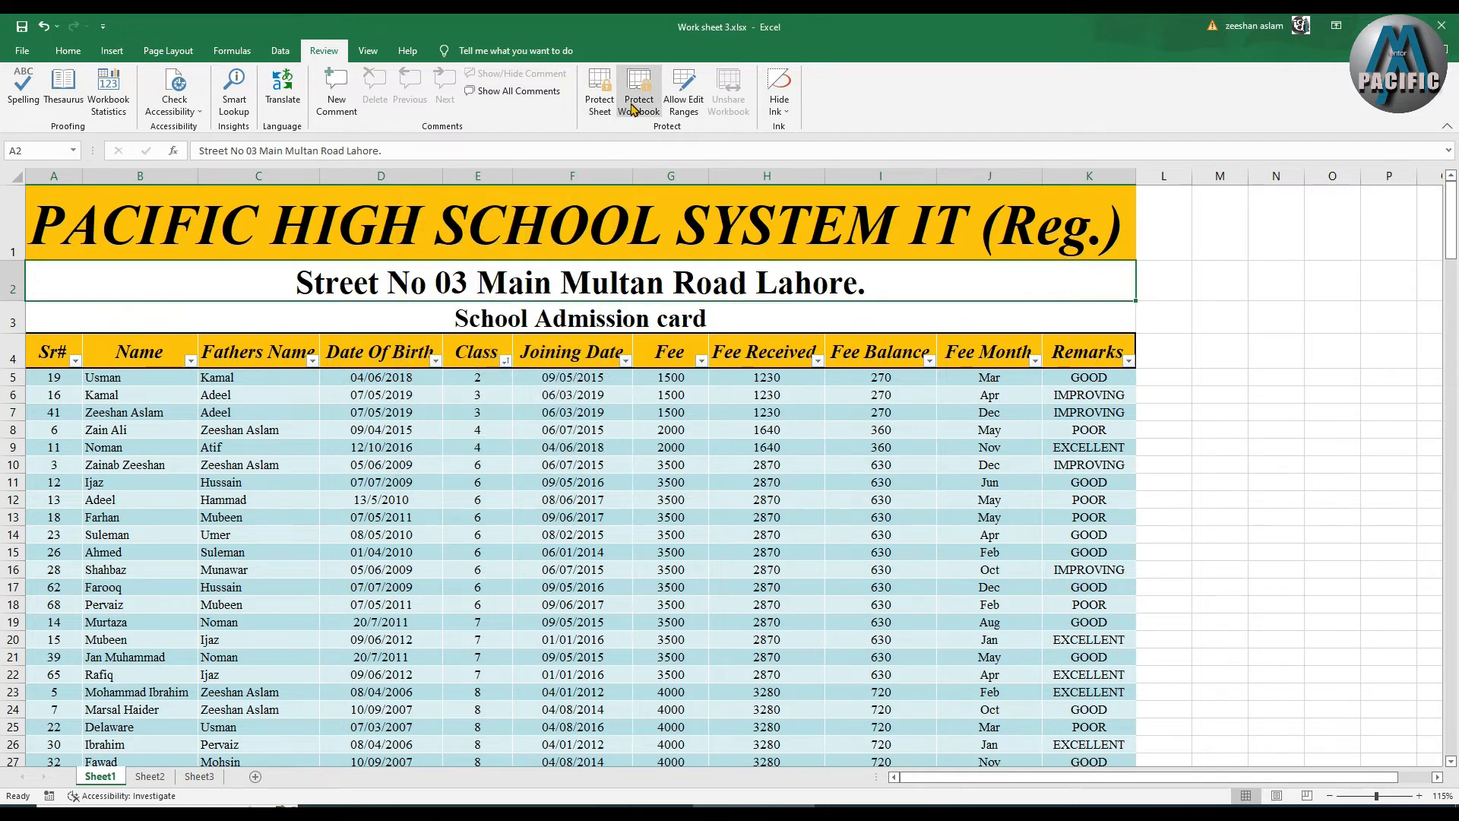
# Try to protect the workbook structure by entering a password and its confirmation
pyautogui.click(632, 108)
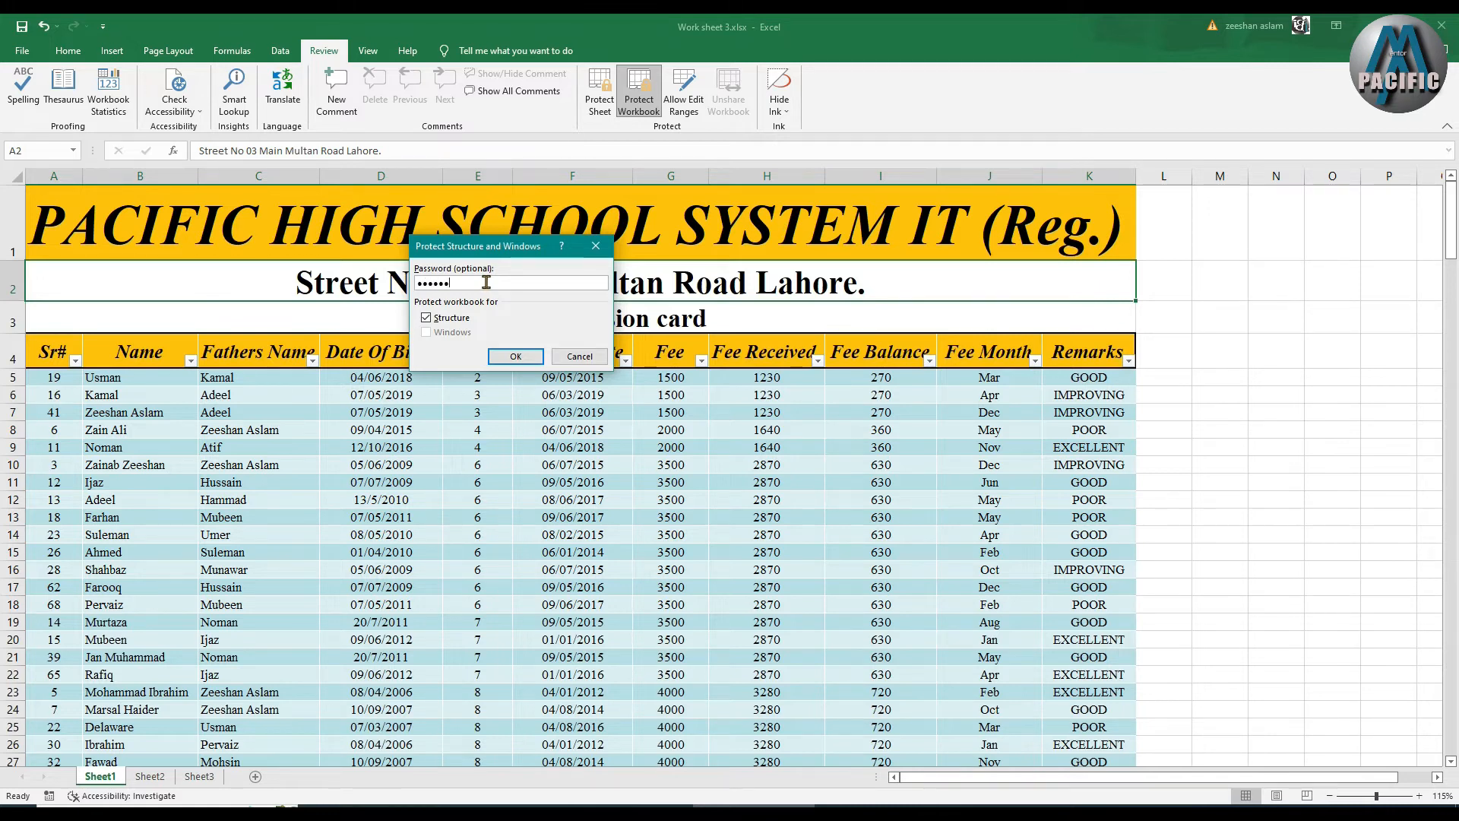
pyautogui.press('Return')
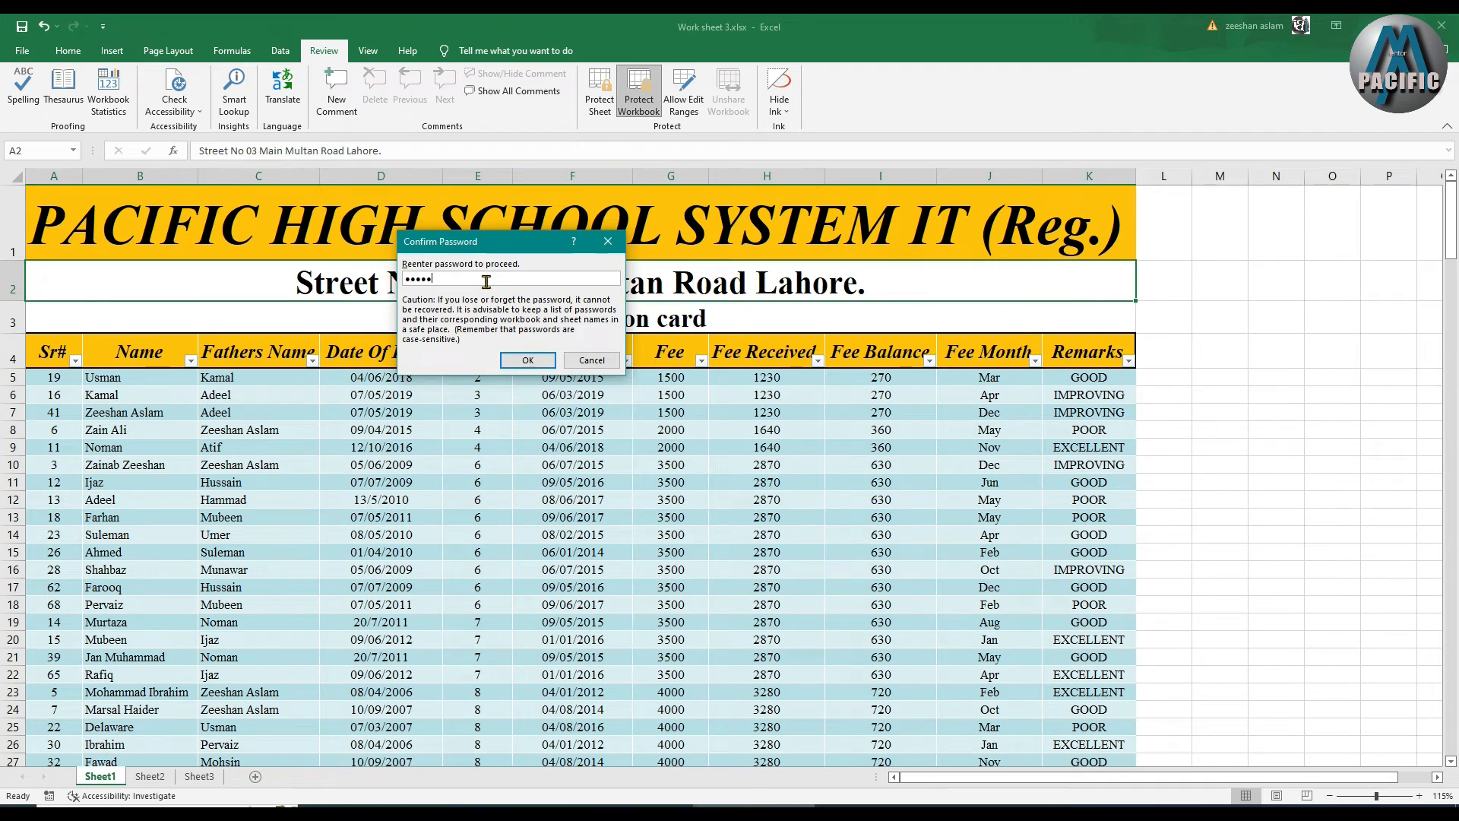
pyautogui.press('Return')
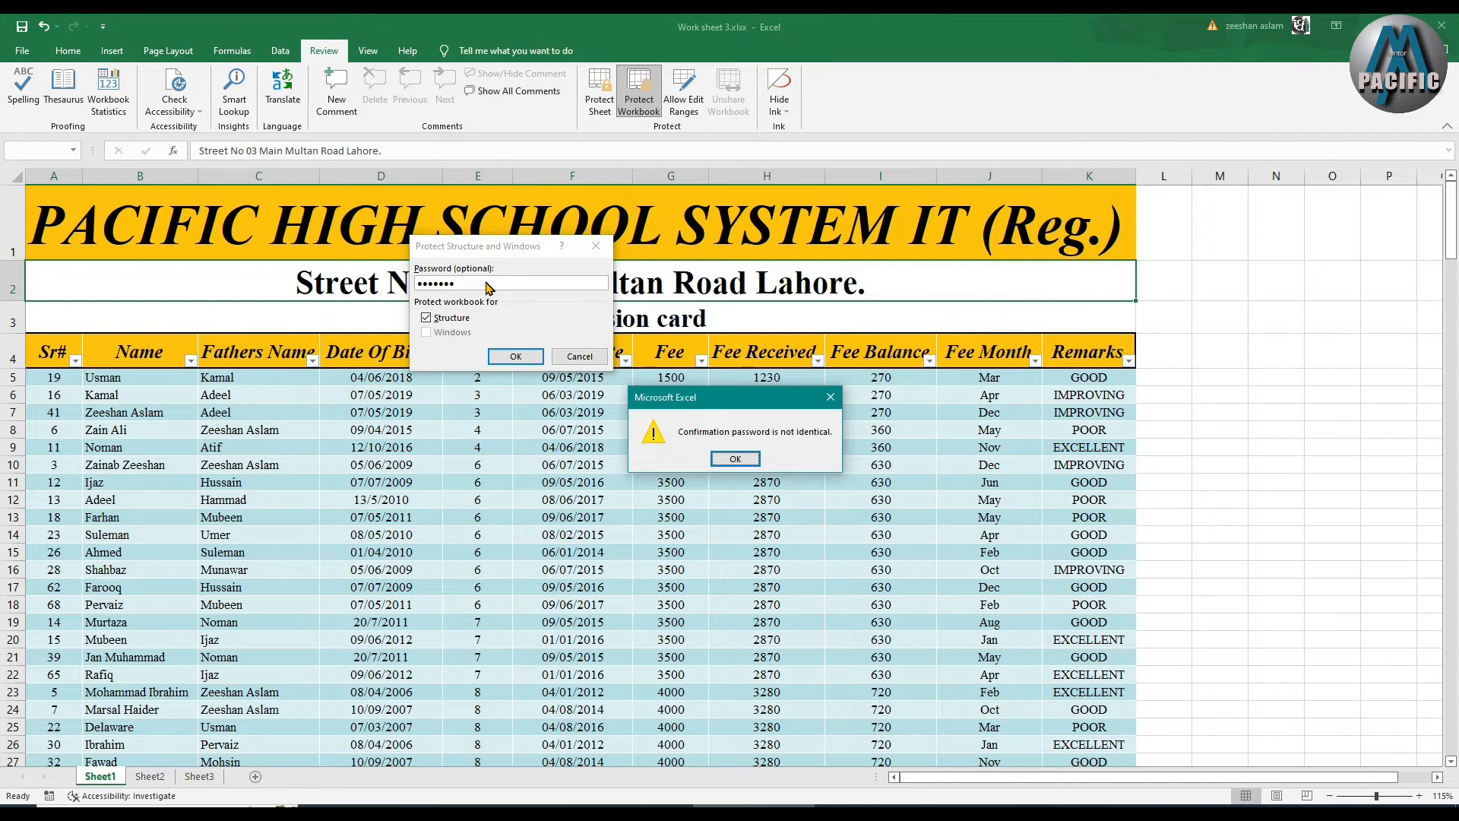
pyautogui.press('Return')
pyautogui.click(515, 357)
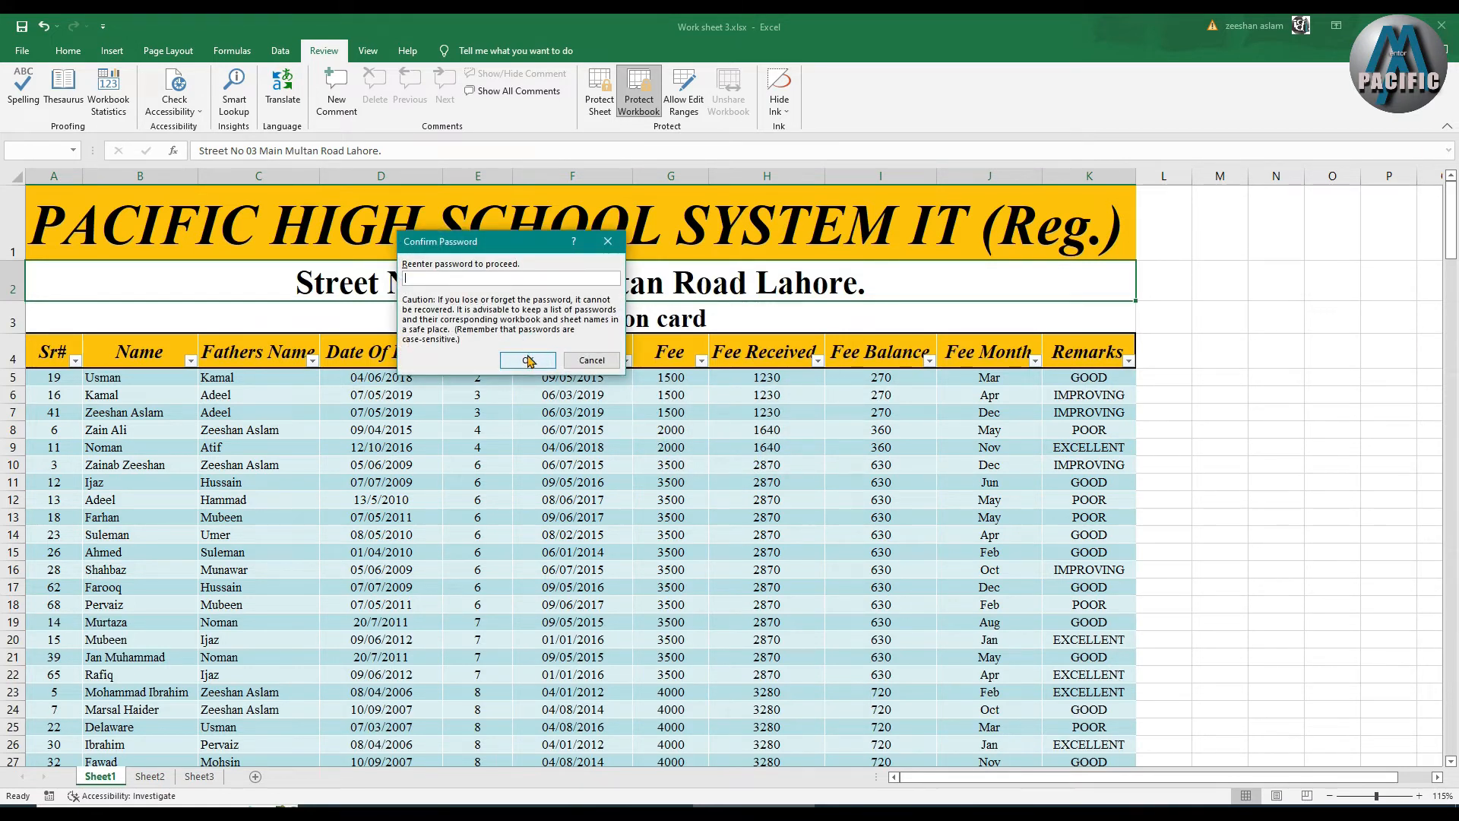
pyautogui.click(528, 360)
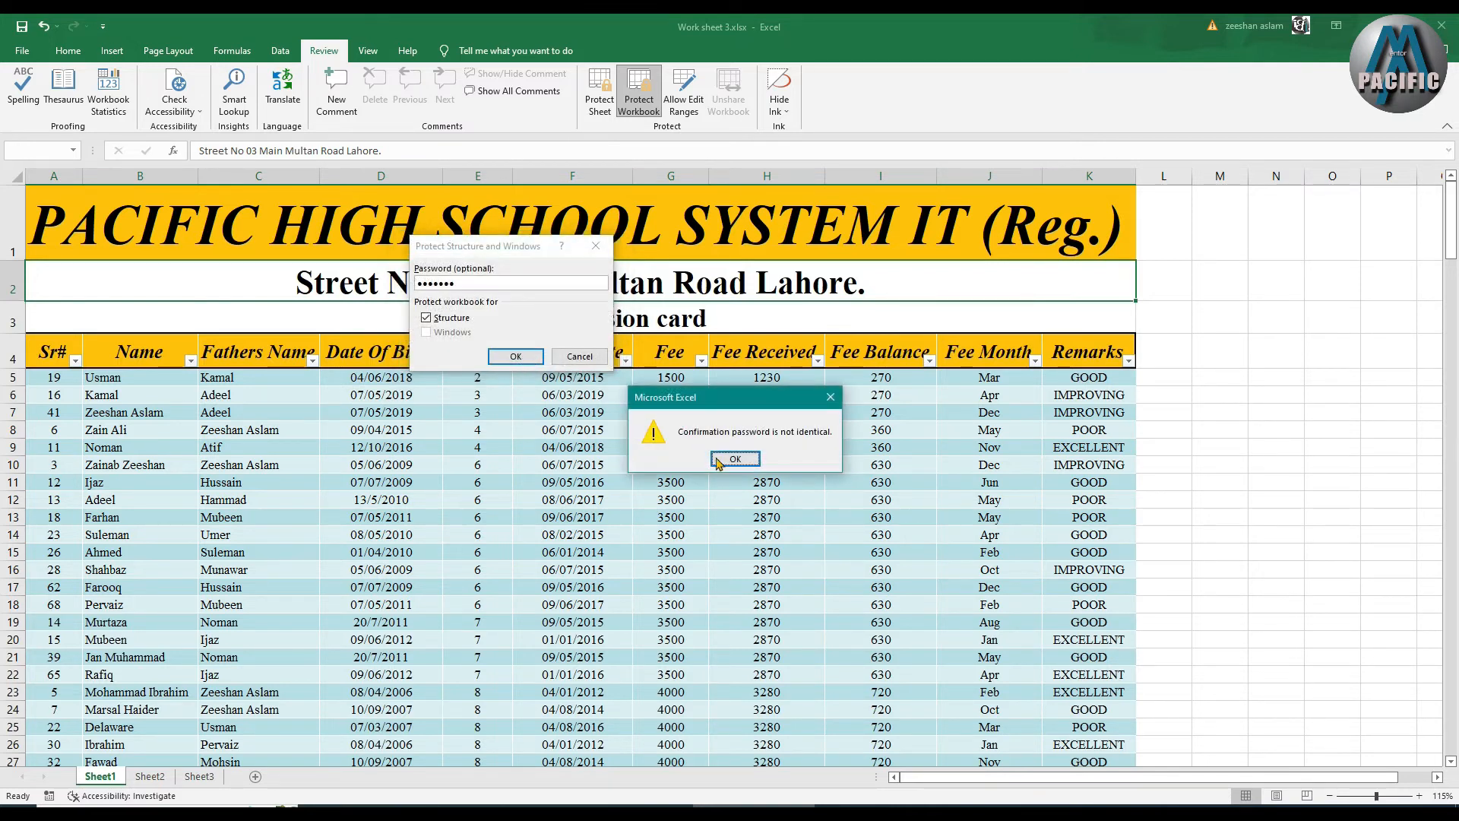
pyautogui.click(734, 459)
# Replace the workbook protection password, reenter it as confirmation, and protect the workbook structure
pyautogui.moveTo(486, 283); pyautogui.dragTo(365, 285)
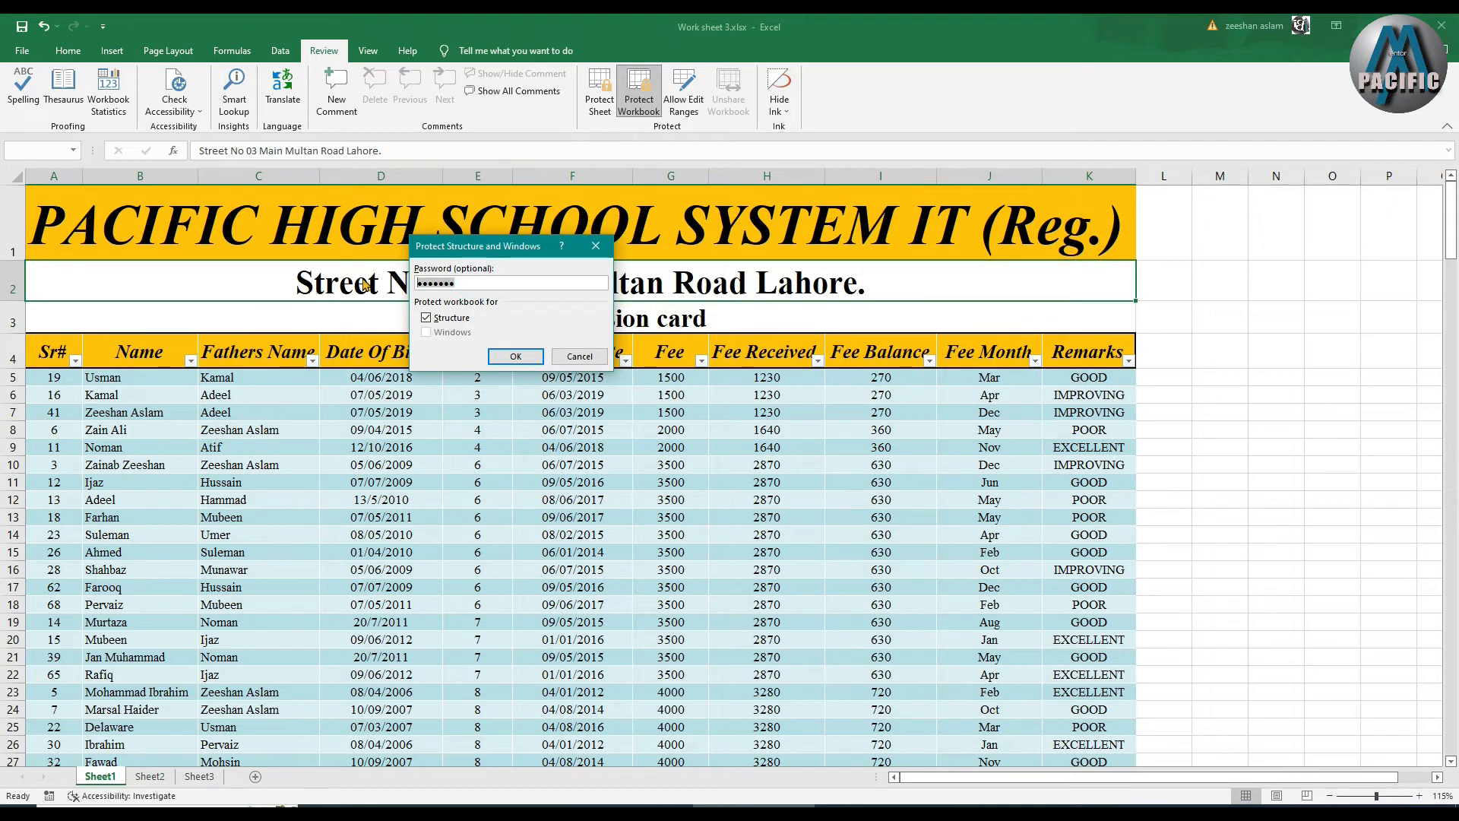
pyautogui.press('BackSpace')
pyautogui.click(515, 356)
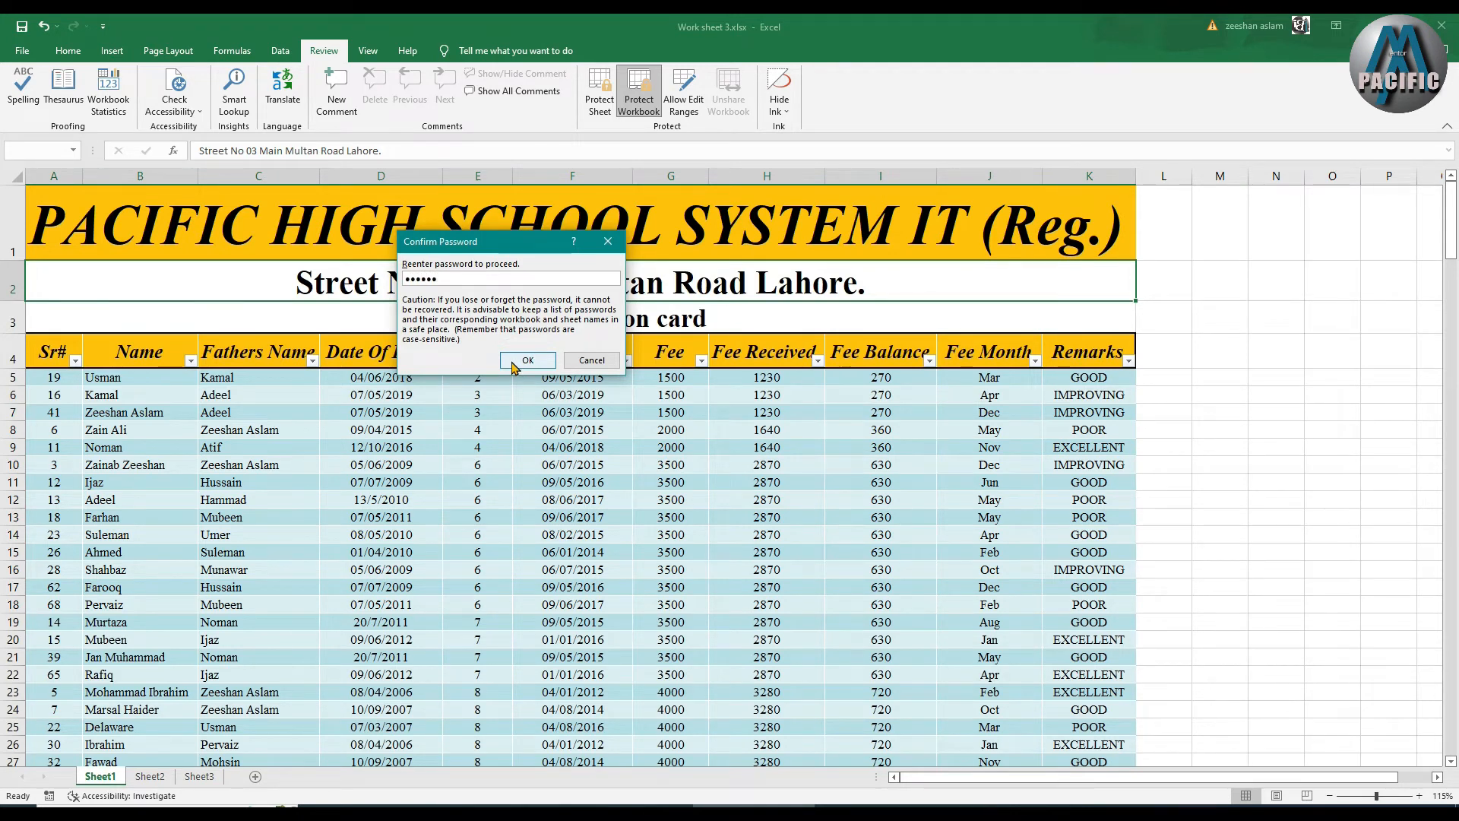
pyautogui.click(527, 360)
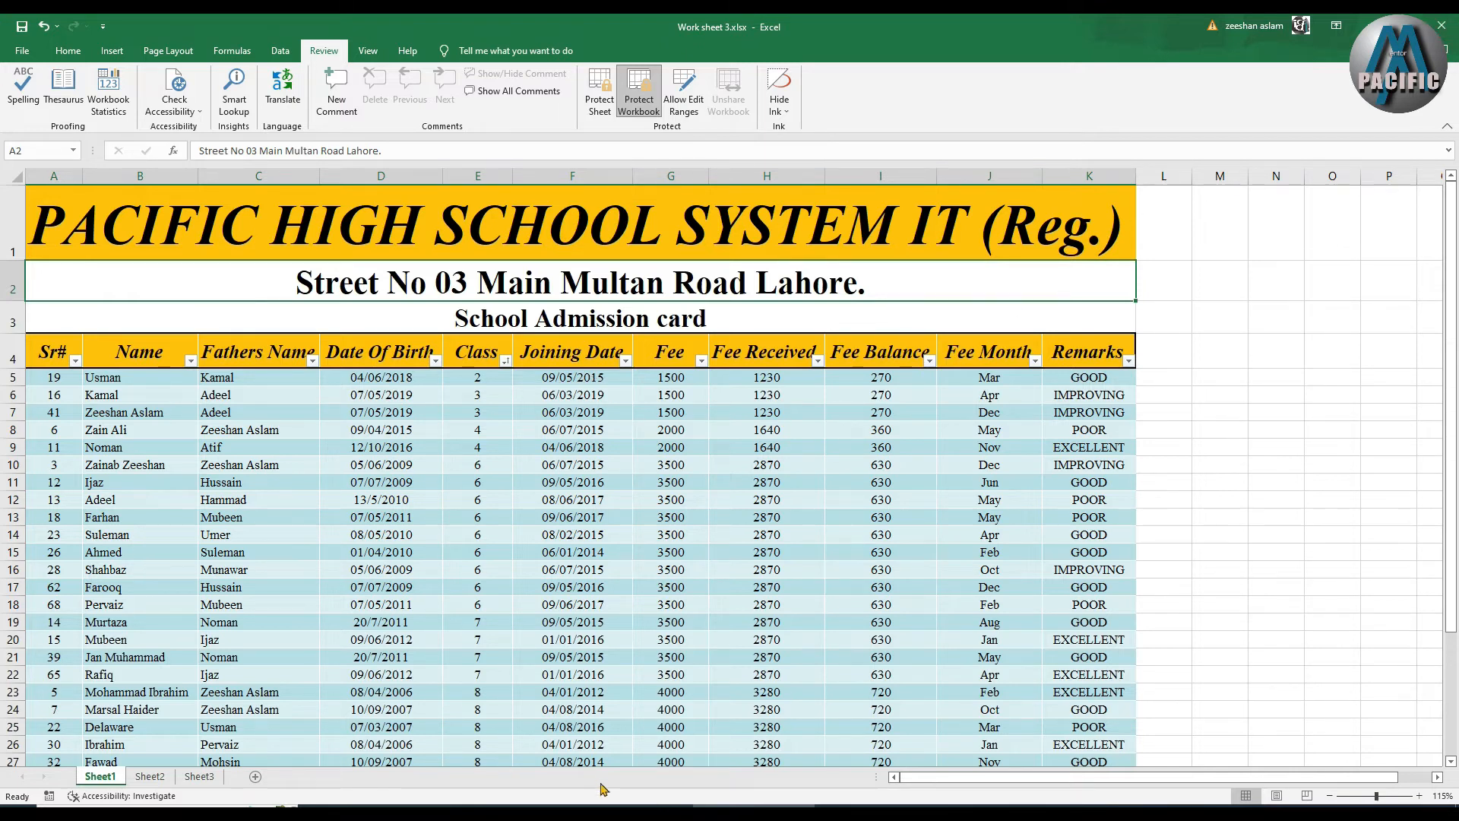
# Close Work sheet 3.xlsx, and open and close Work sheet 4.xlsx from the MS Excel folder
pyautogui.click(1442, 25)
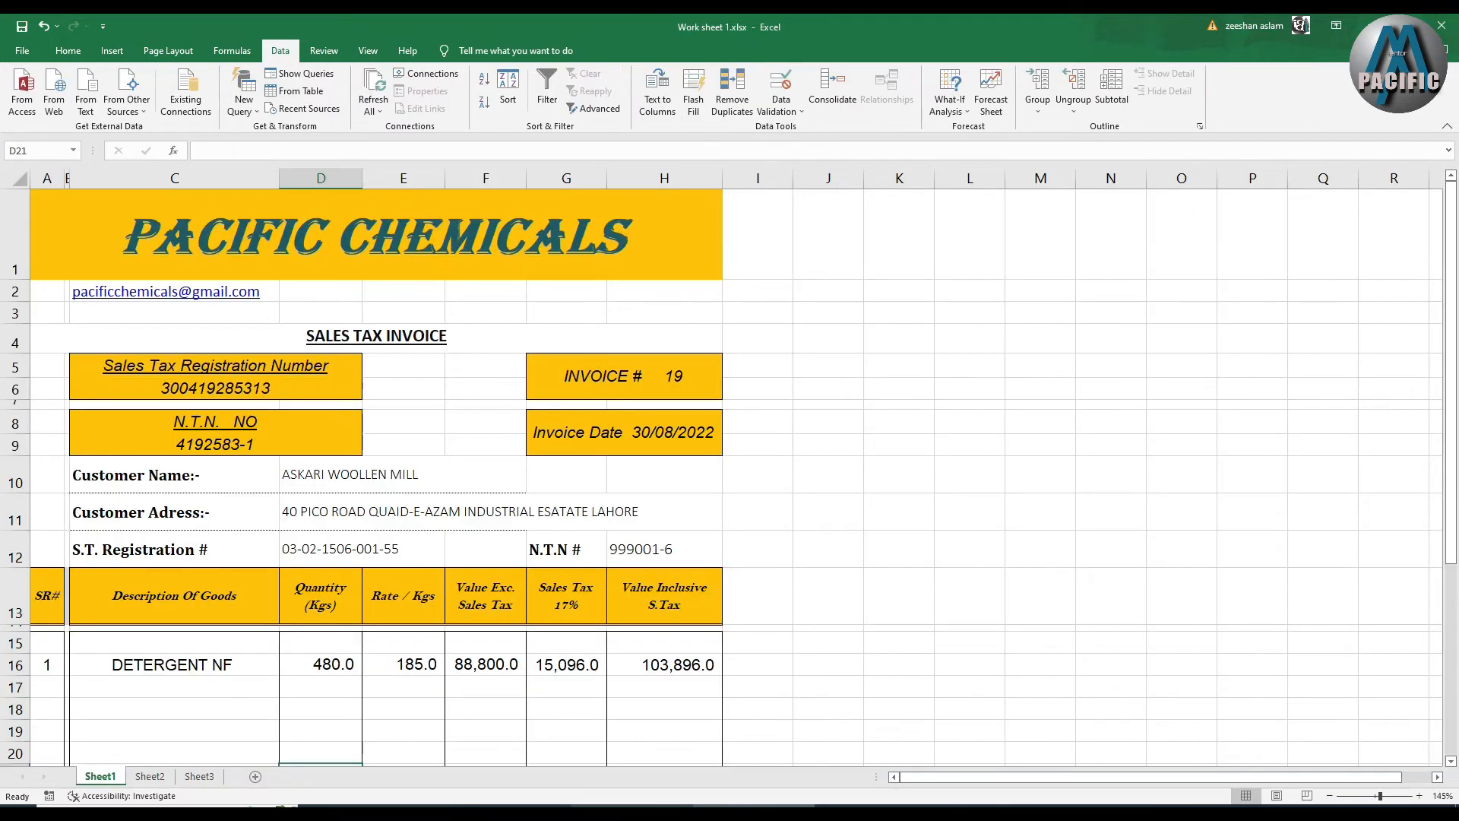
pyautogui.click(1442, 26)
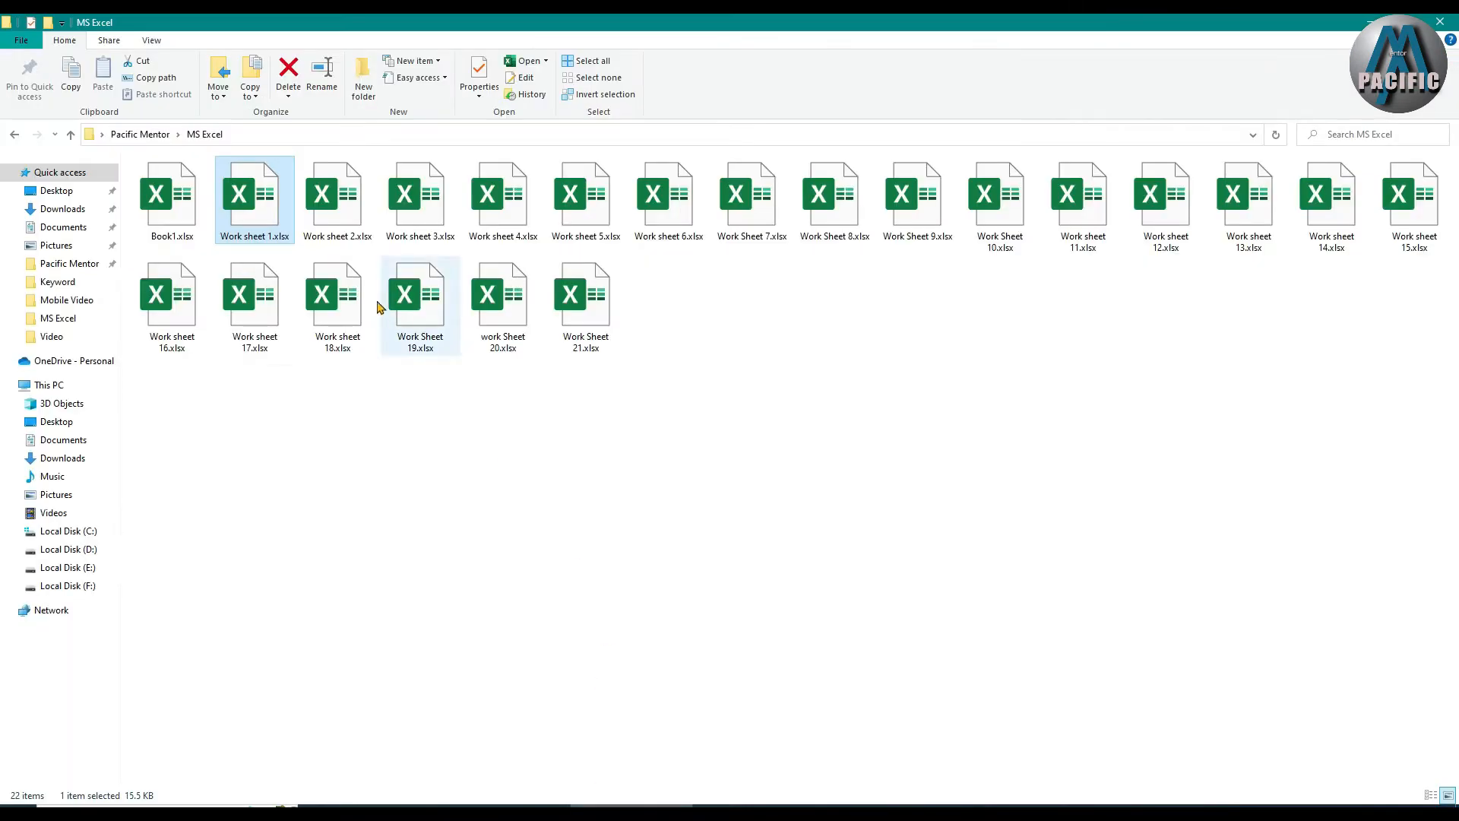
pyautogui.doubleClick(506, 228)
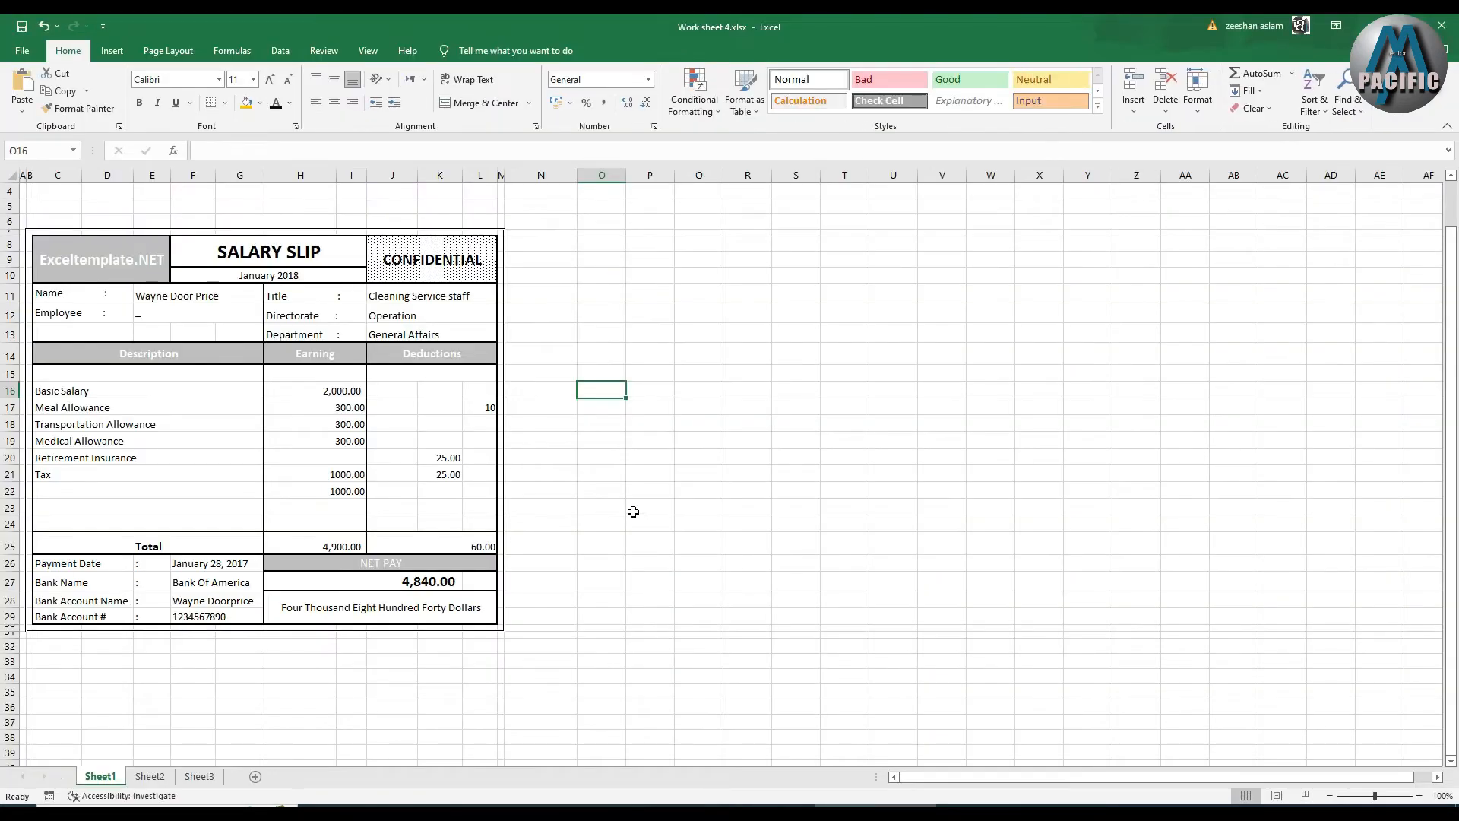
pyautogui.click(1441, 25)
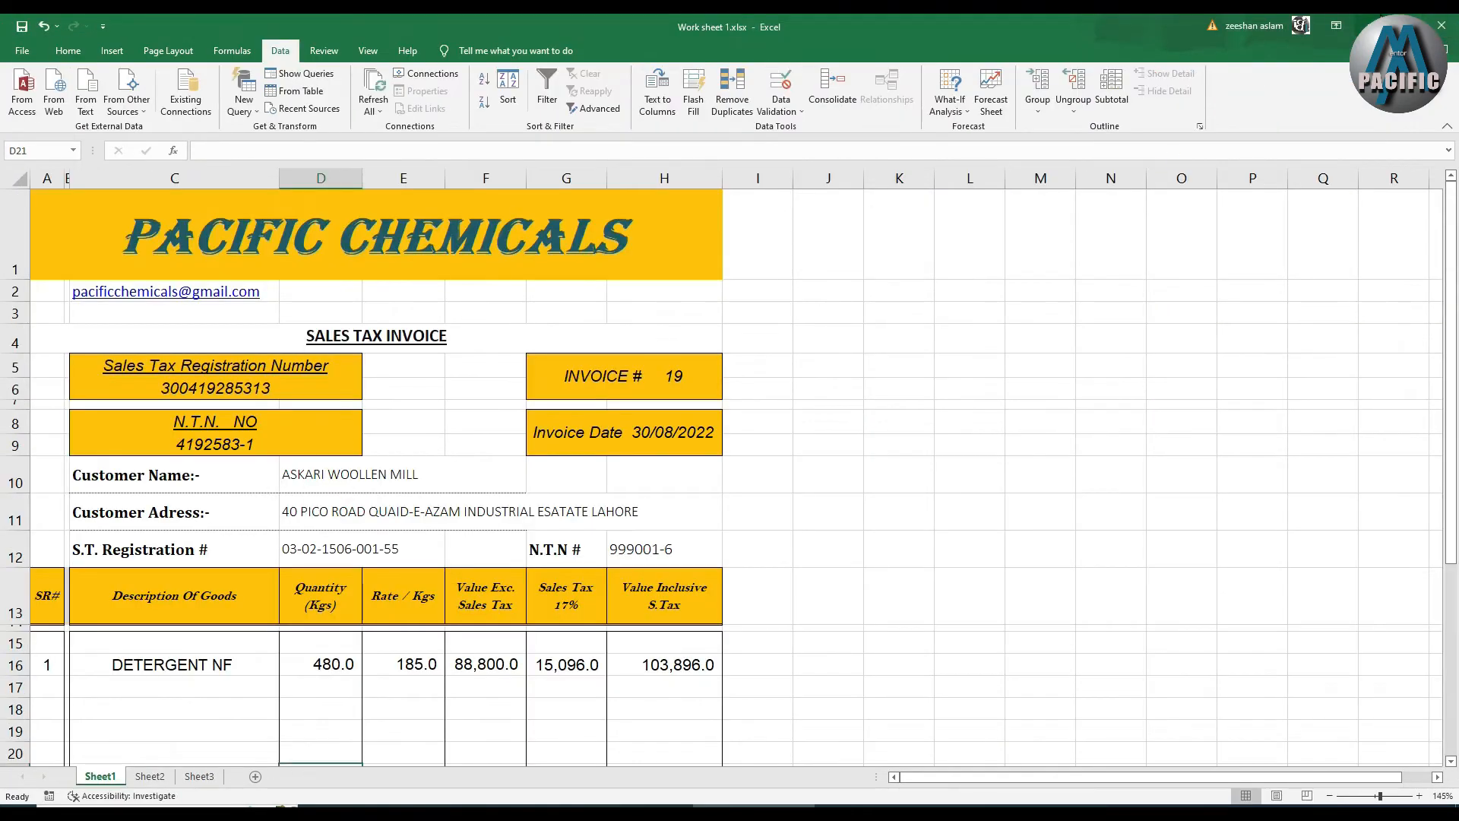
# Reopen Work sheet 3.xlsx from the MS Excel folder and clear the fee in G7
pyautogui.click(1373, 26)
pyautogui.doubleClick(422, 203)
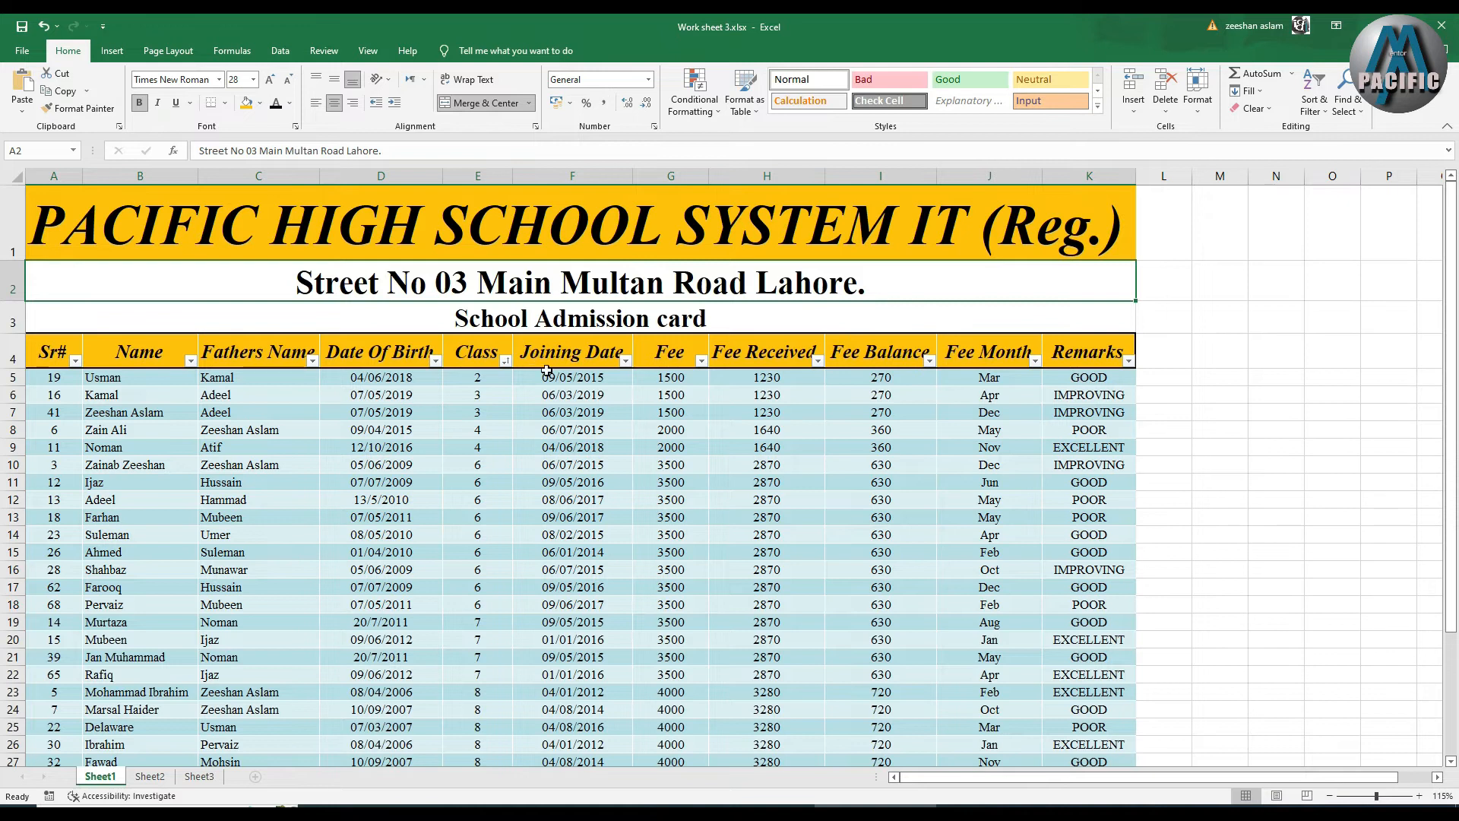
pyautogui.click(654, 412)
pyautogui.press('BackSpace')
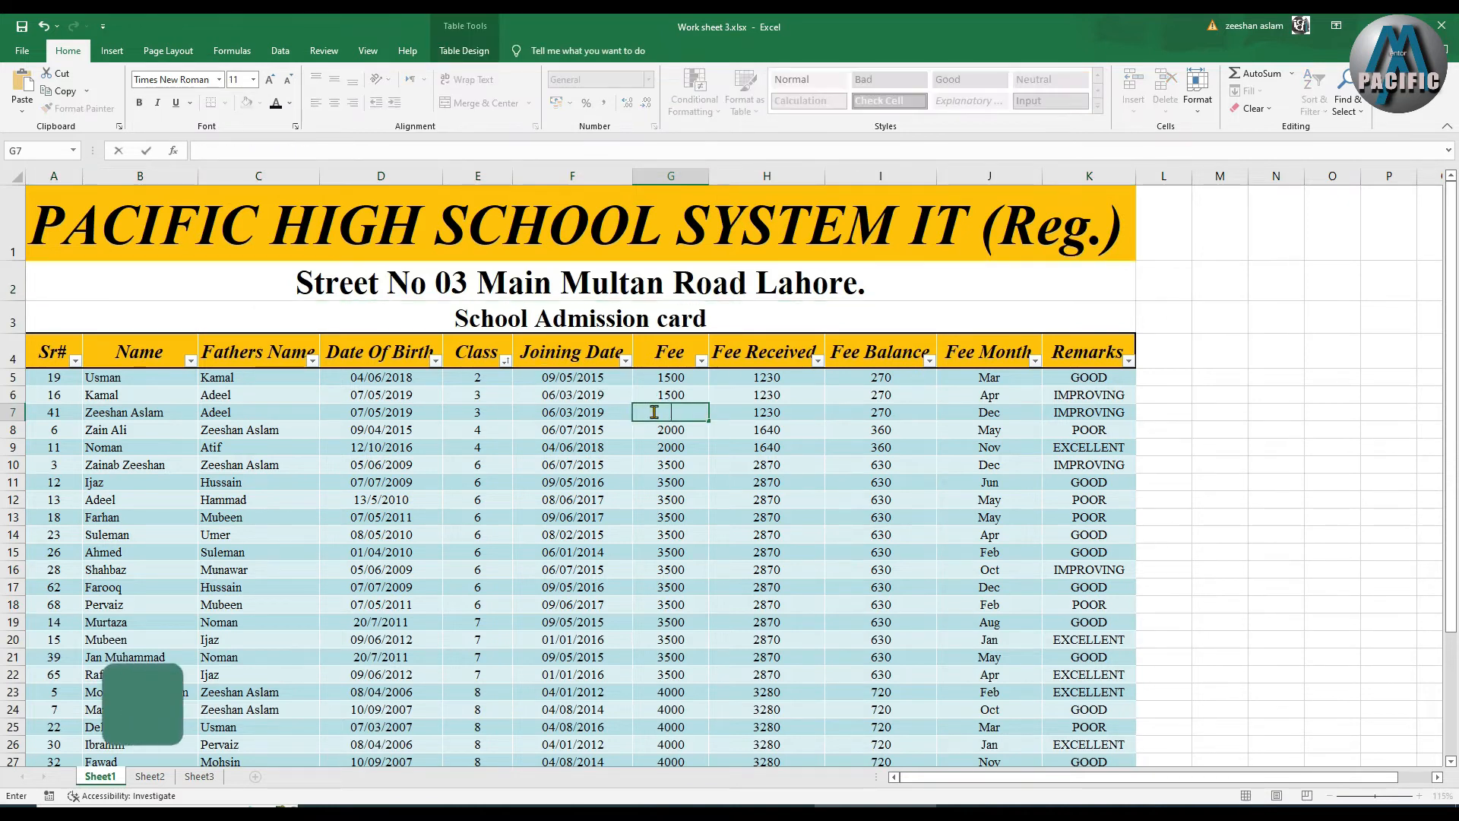
pyautogui.moveTo(788, 530); pyautogui.dragTo(783, 520)
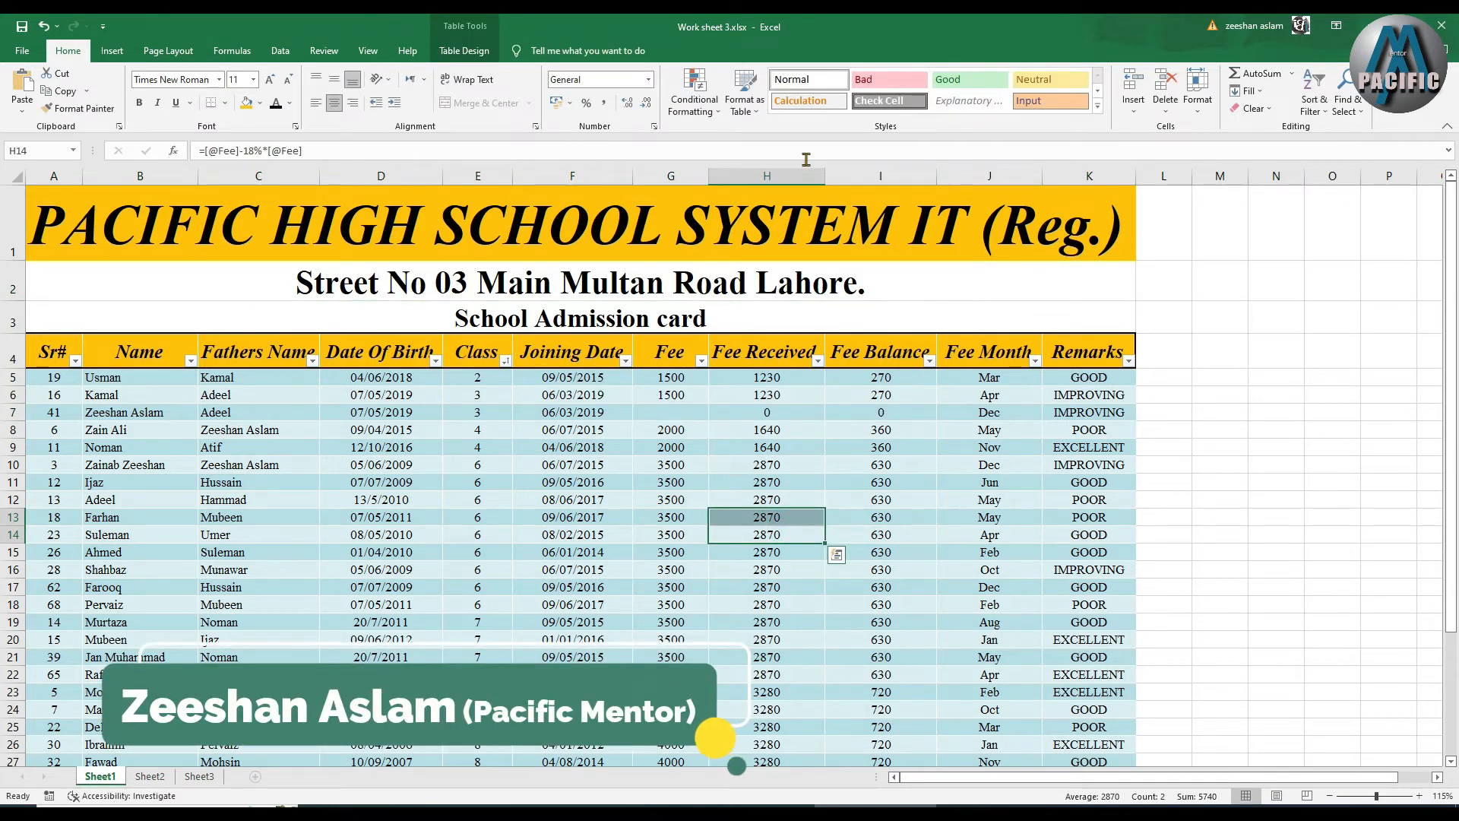
# View the Allow Edit Ranges options and close them without adding a range
pyautogui.click(324, 50)
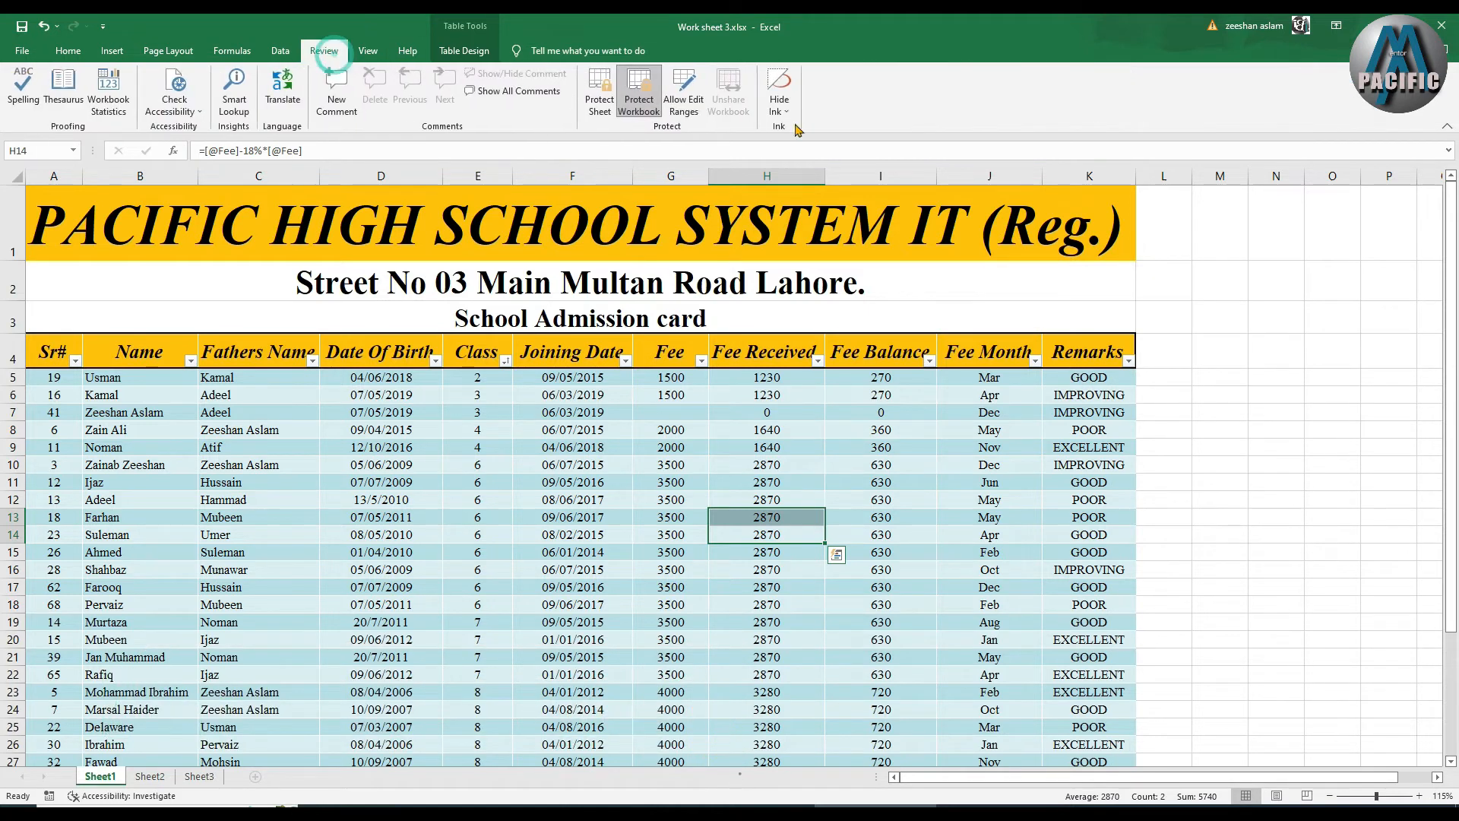
pyautogui.click(693, 112)
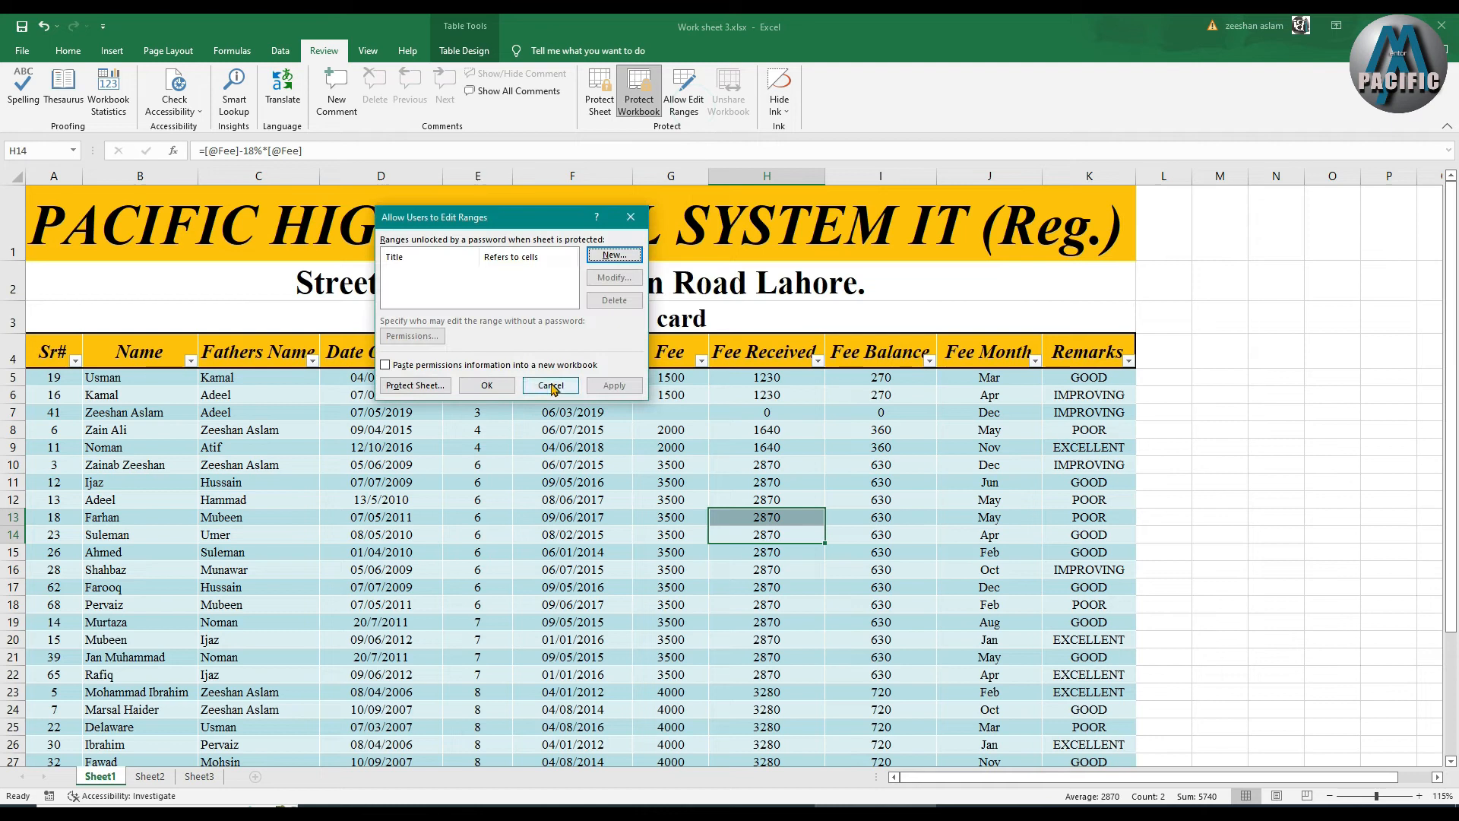
pyautogui.click(550, 385)
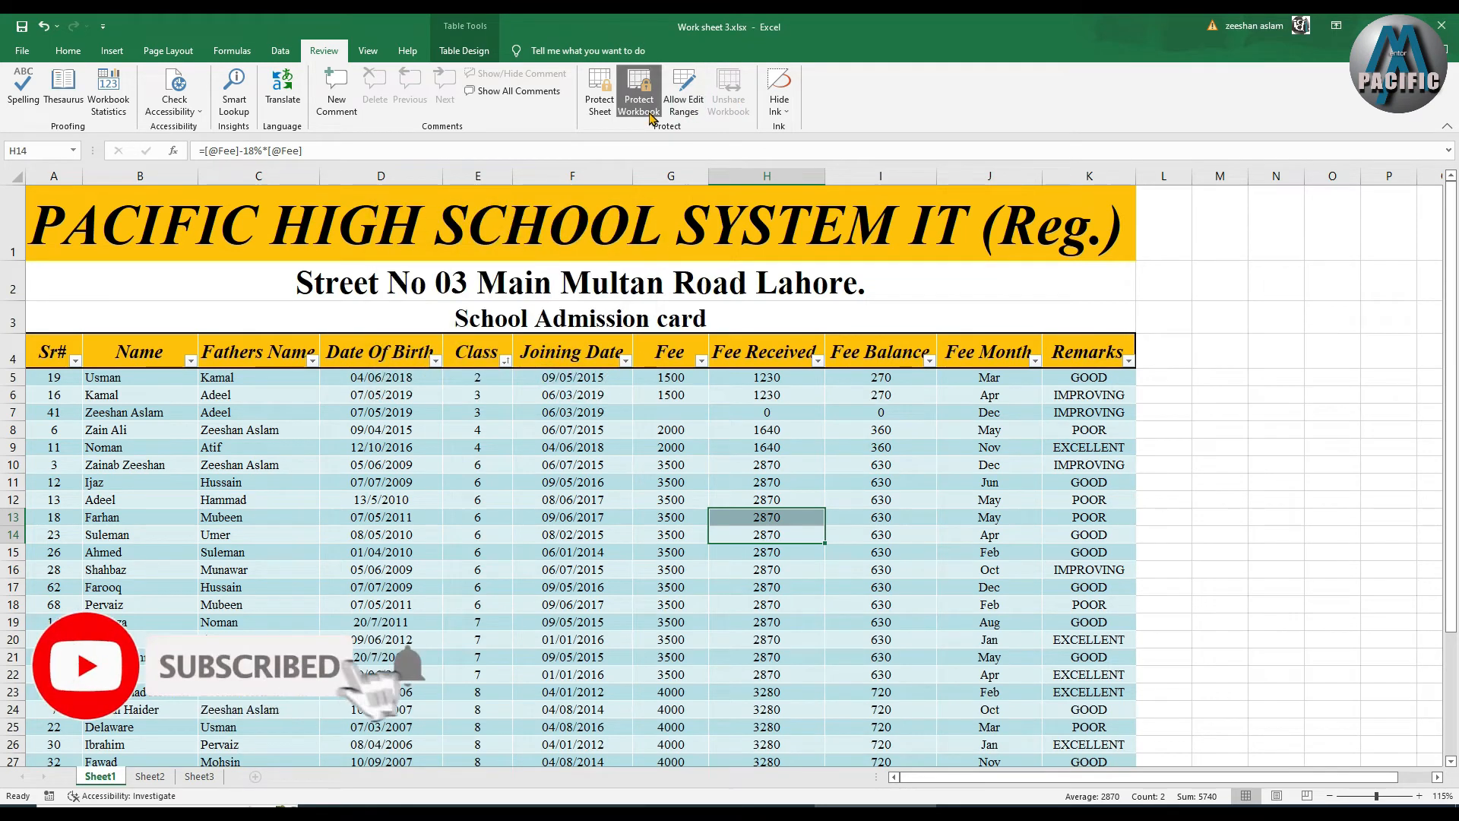
# Switch to Work sheet 1.xlsx and look through the sales tax invoice down to the signature line
pyautogui.click(368, 50)
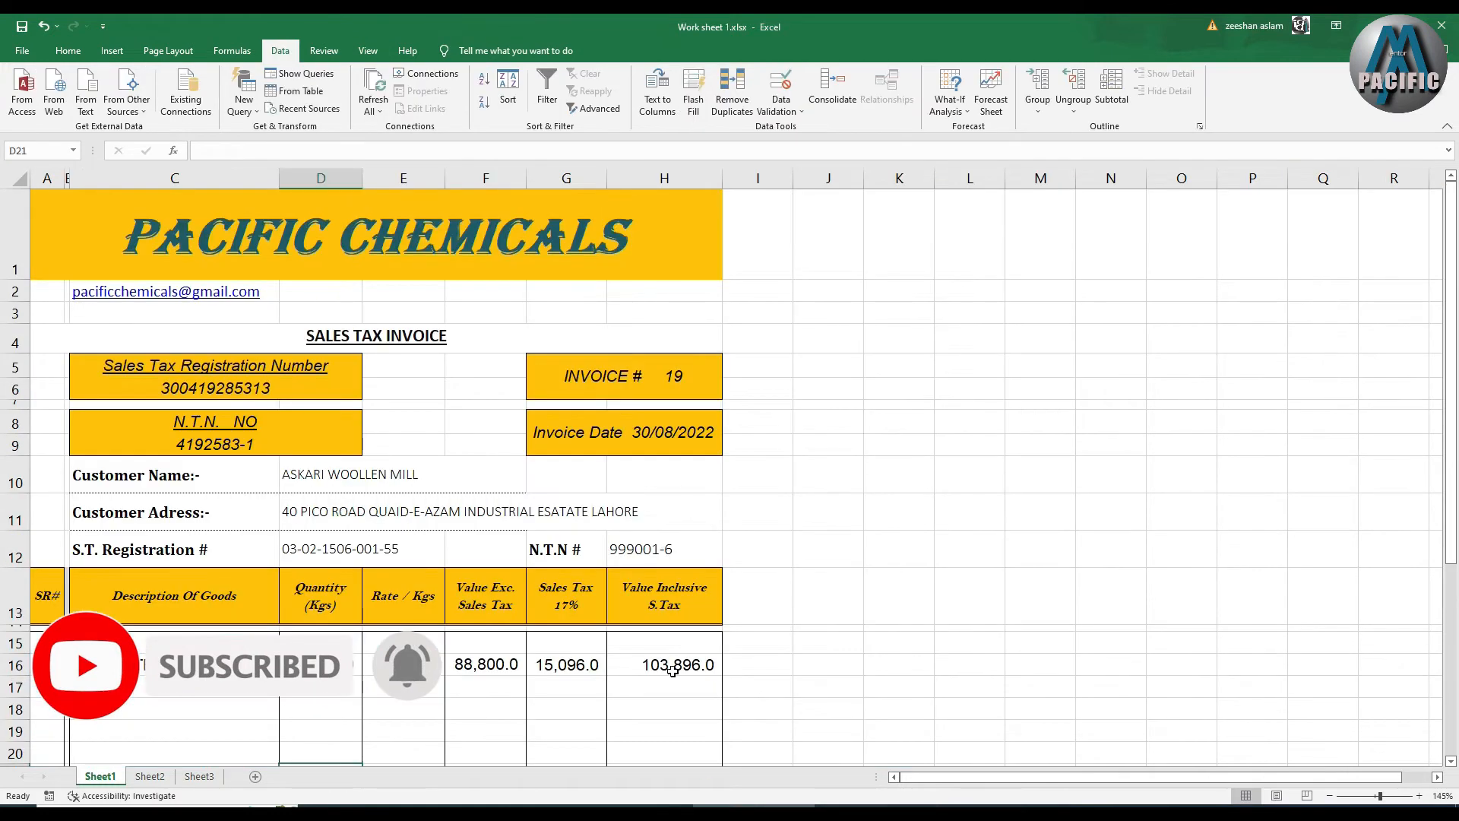
pyautogui.scroll(-5, 642, 642)
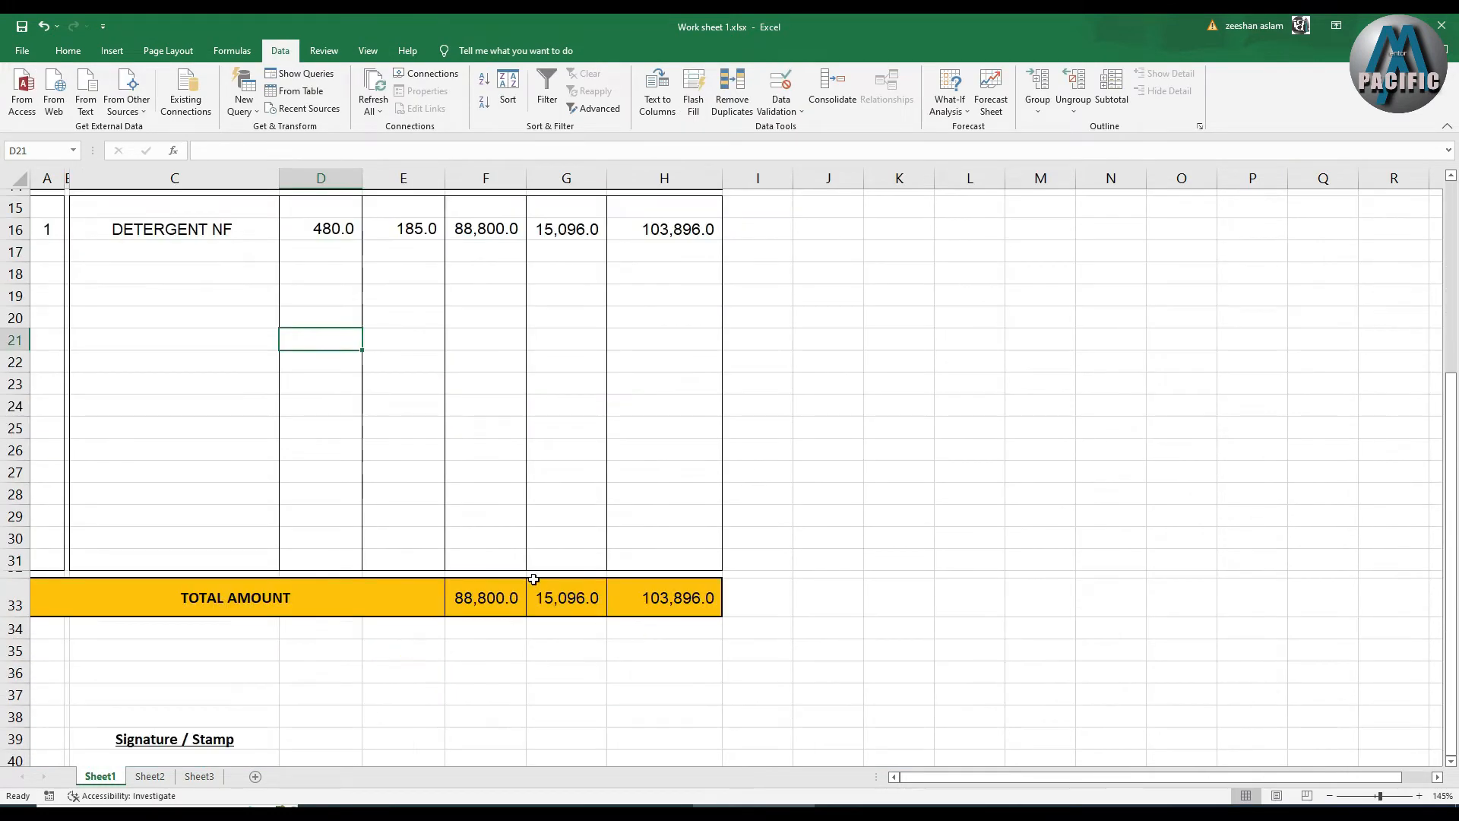
pyautogui.scroll(5, 478, 478)
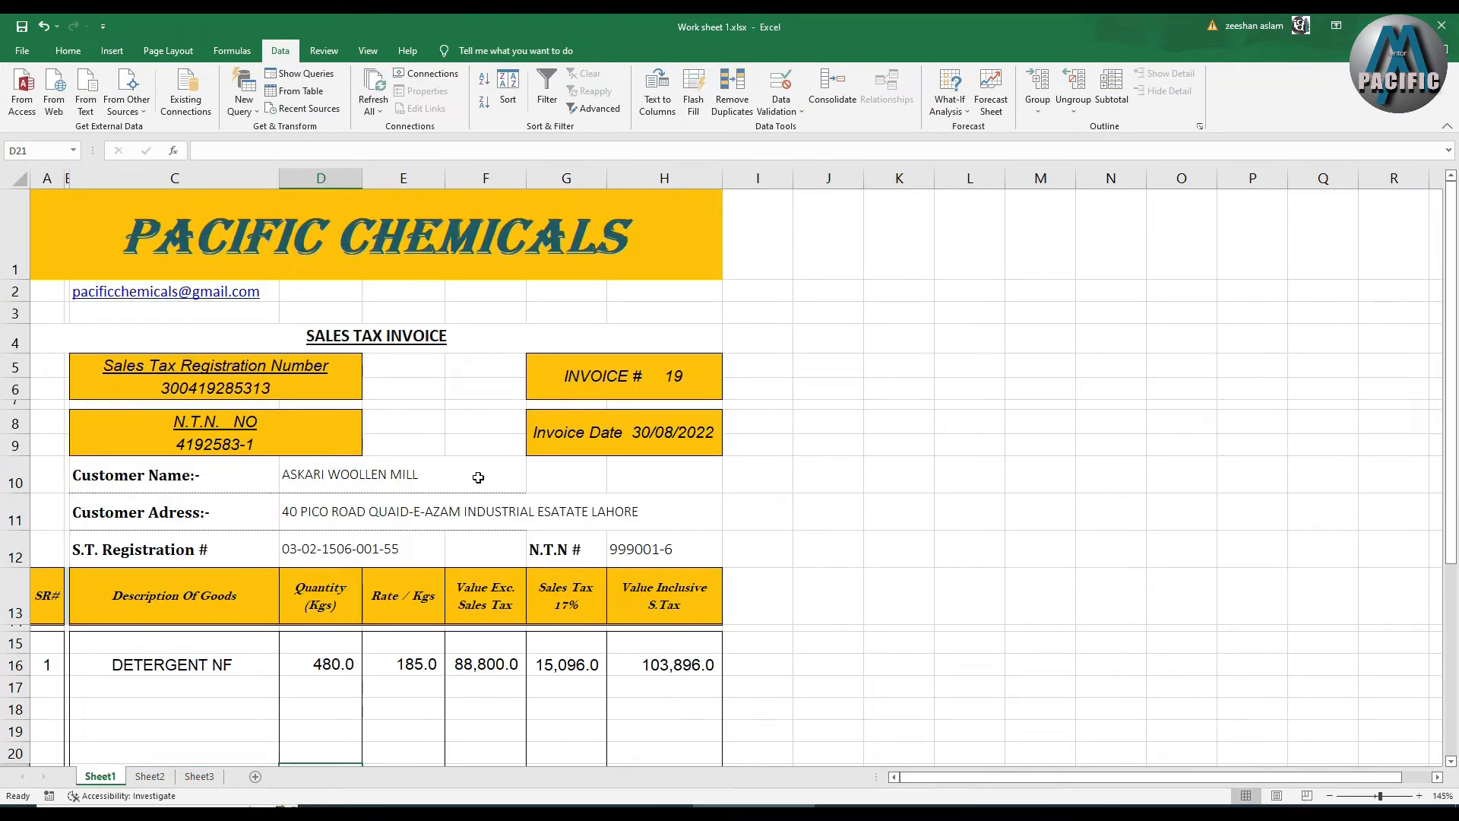
pyautogui.click(323, 50)
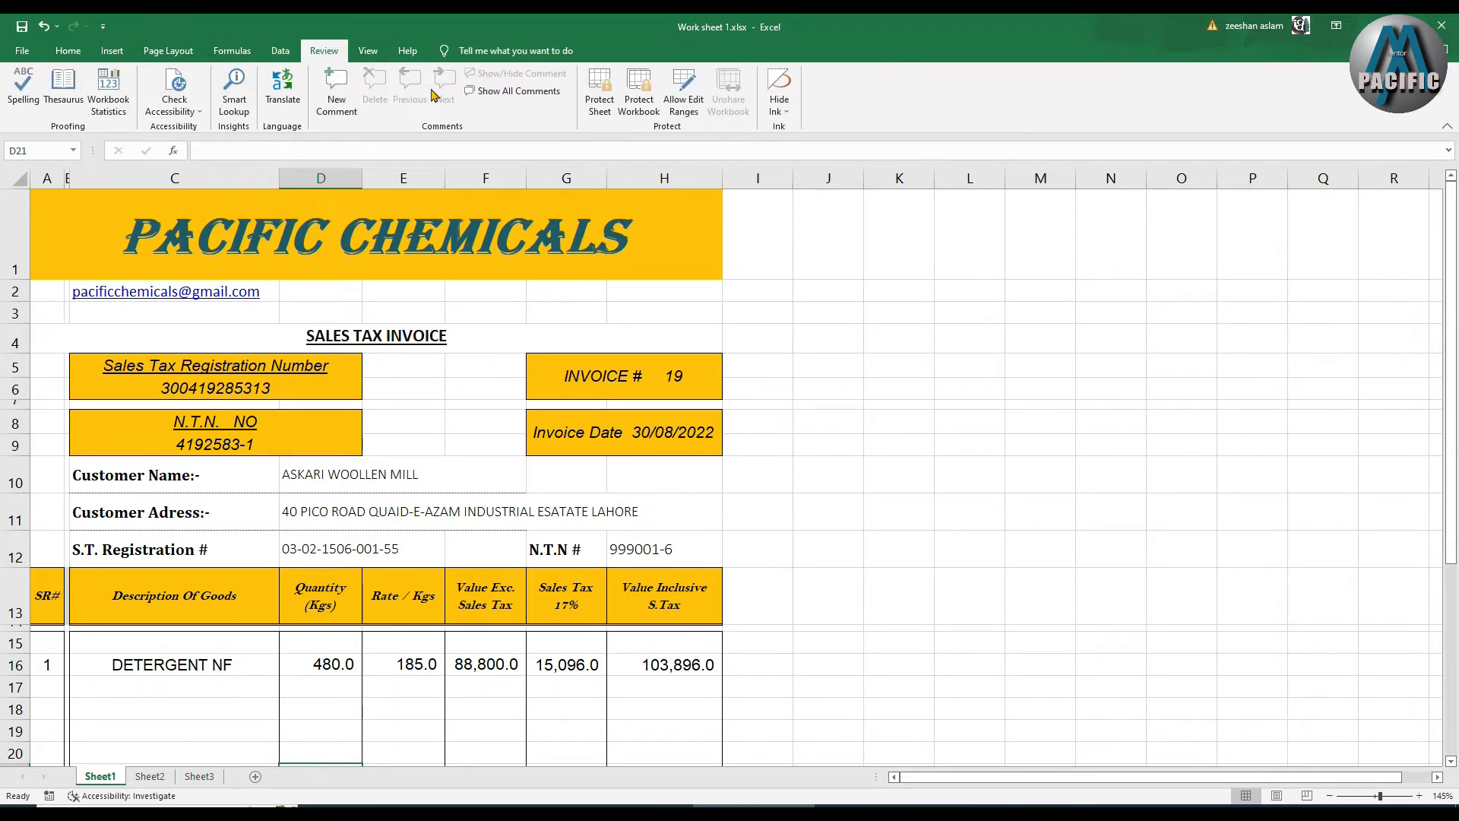
# Display the invoice in Page Break Preview and in Page Layout view, and return it to Normal view
pyautogui.click(367, 54)
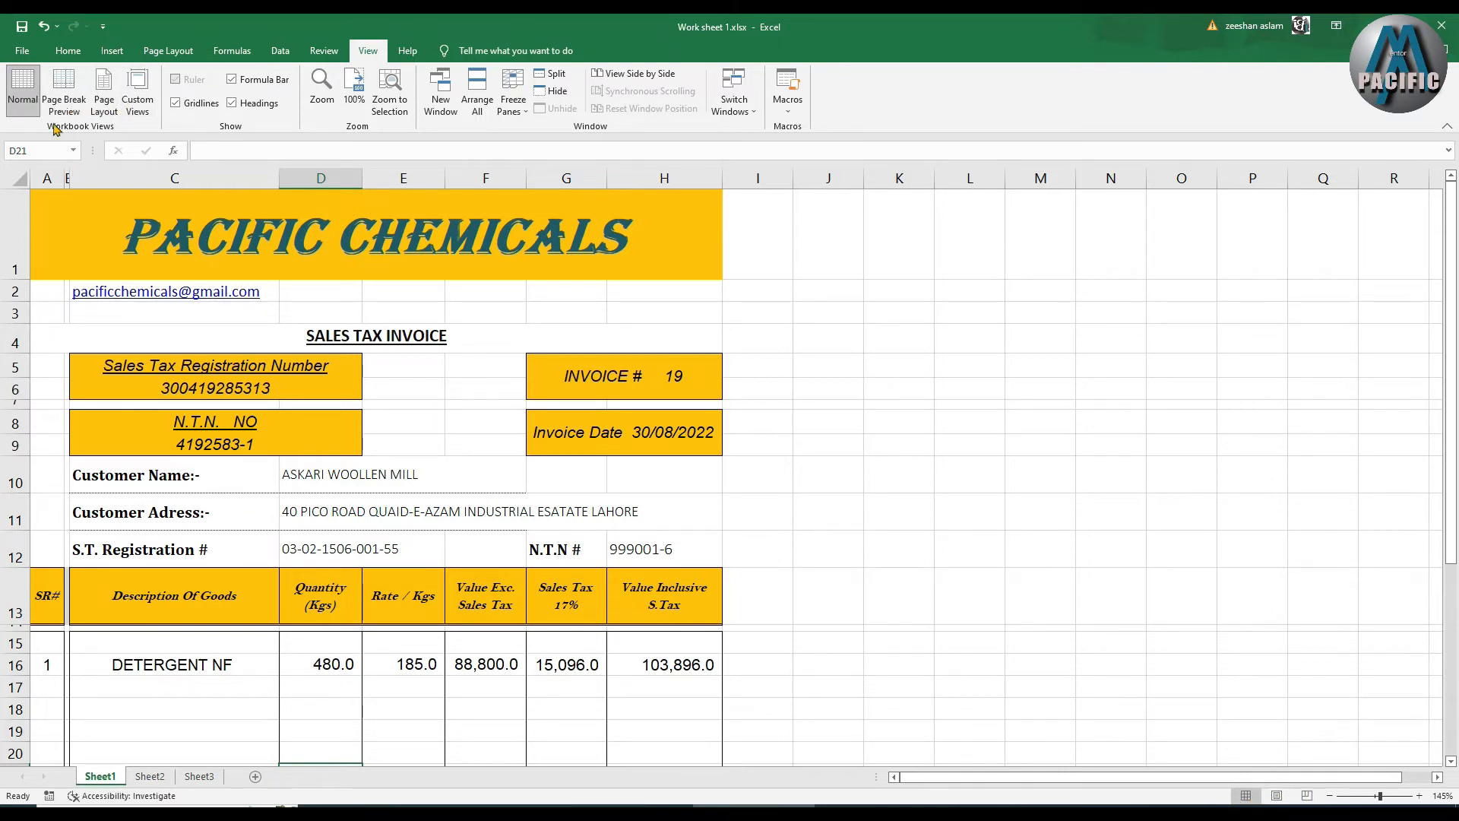
pyautogui.click(65, 93)
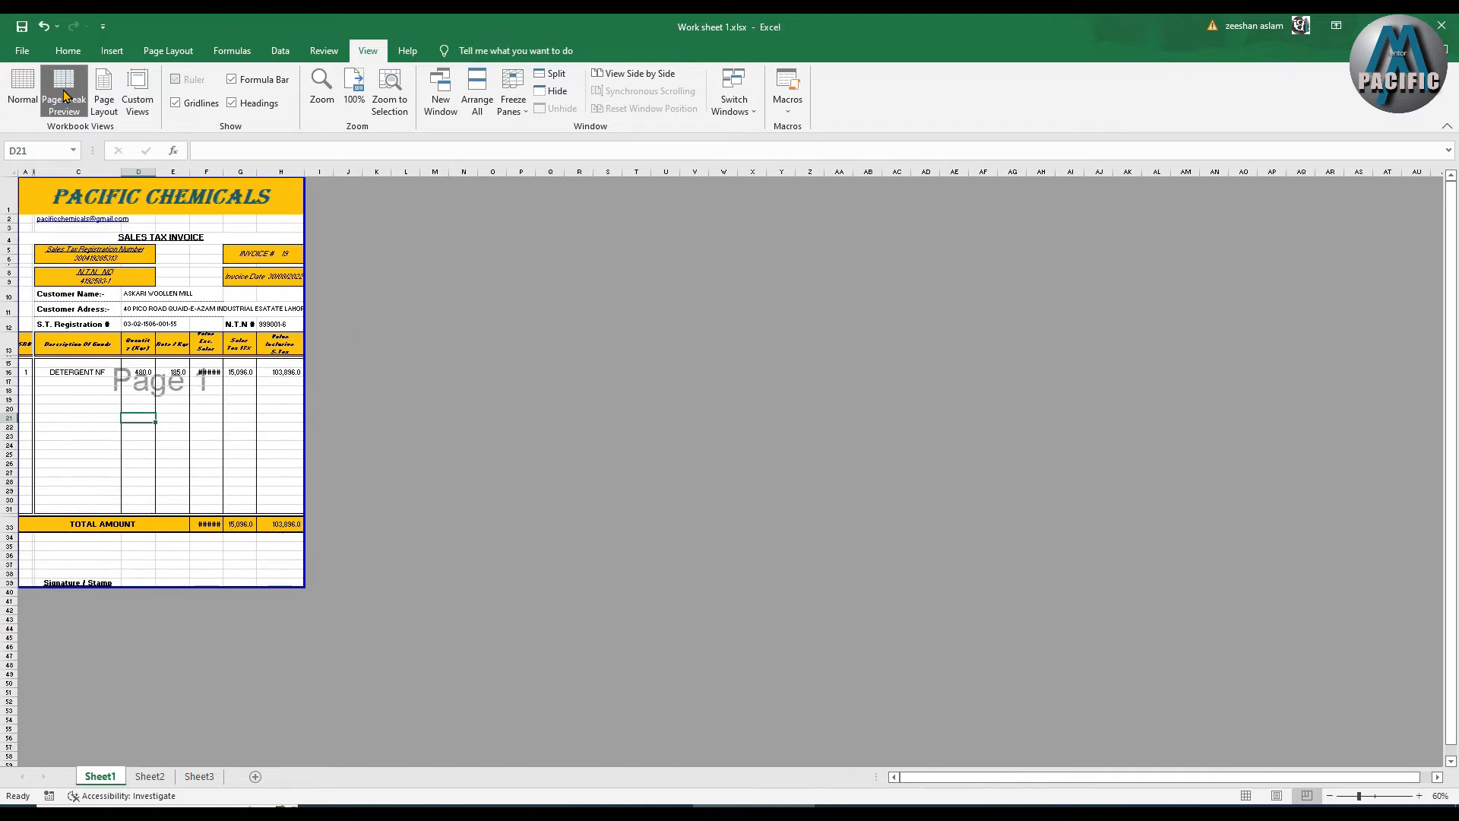
pyautogui.click(247, 397)
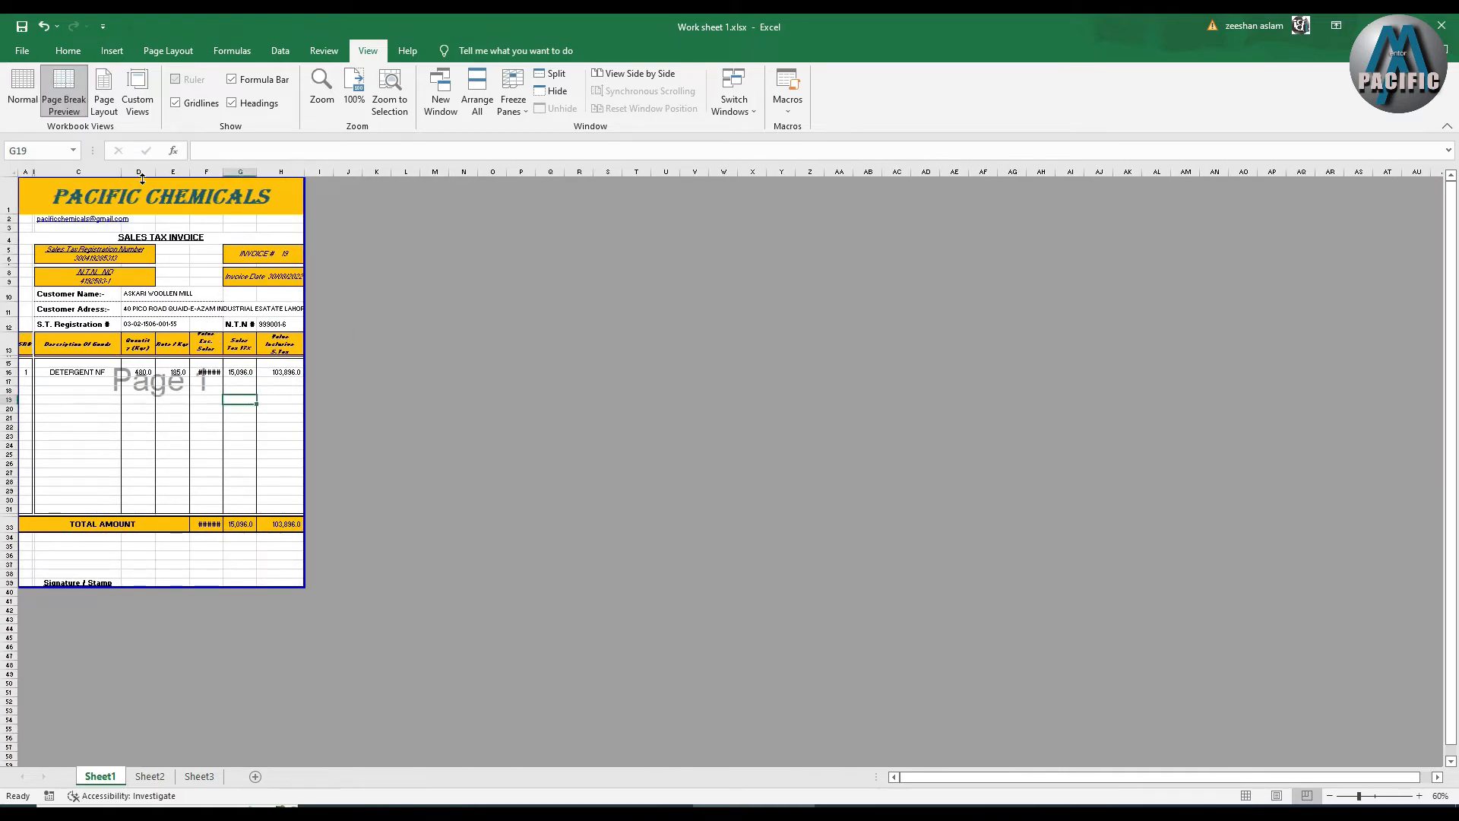
pyautogui.click(107, 93)
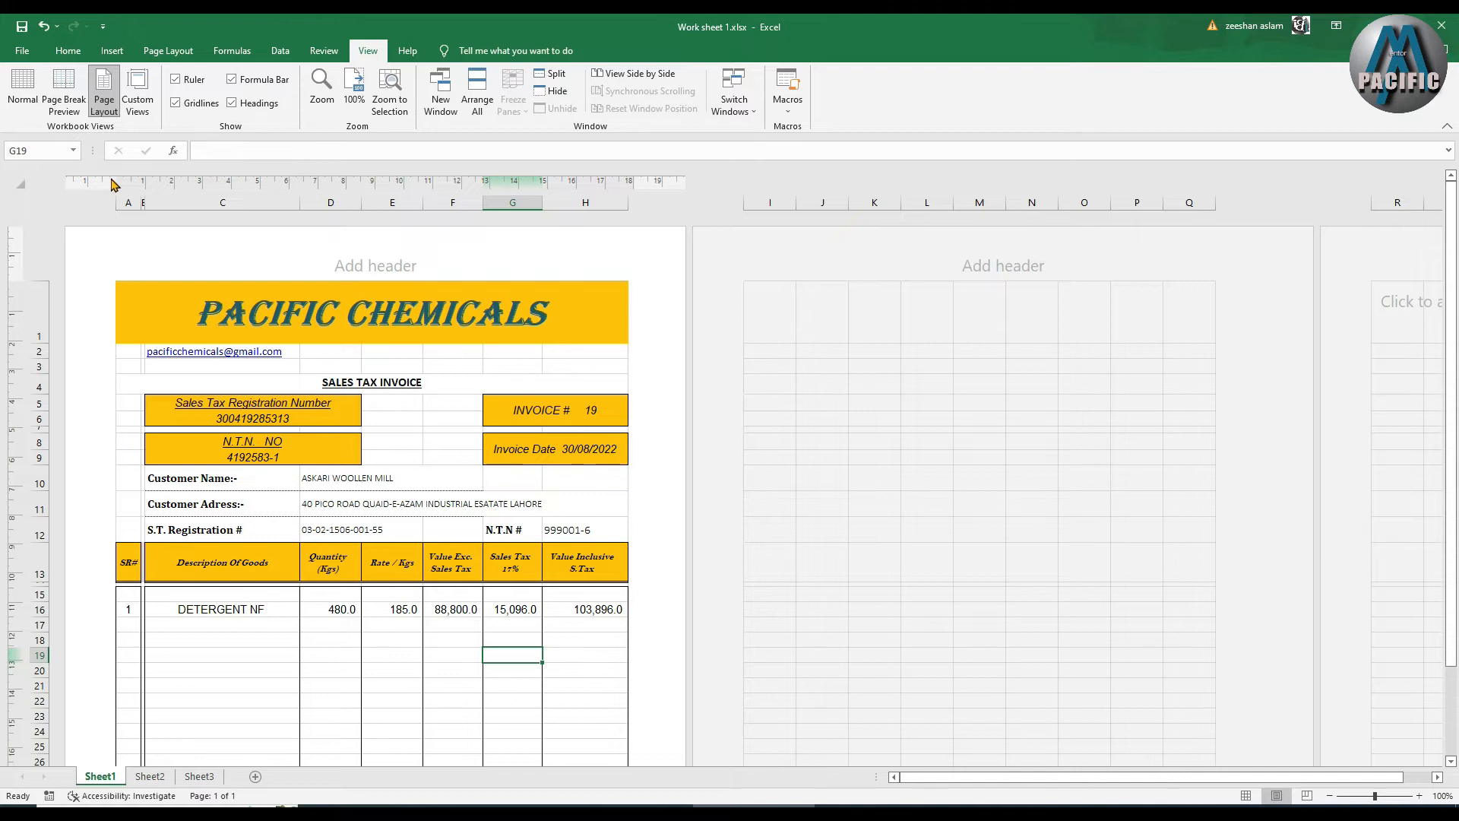
pyautogui.click(15, 94)
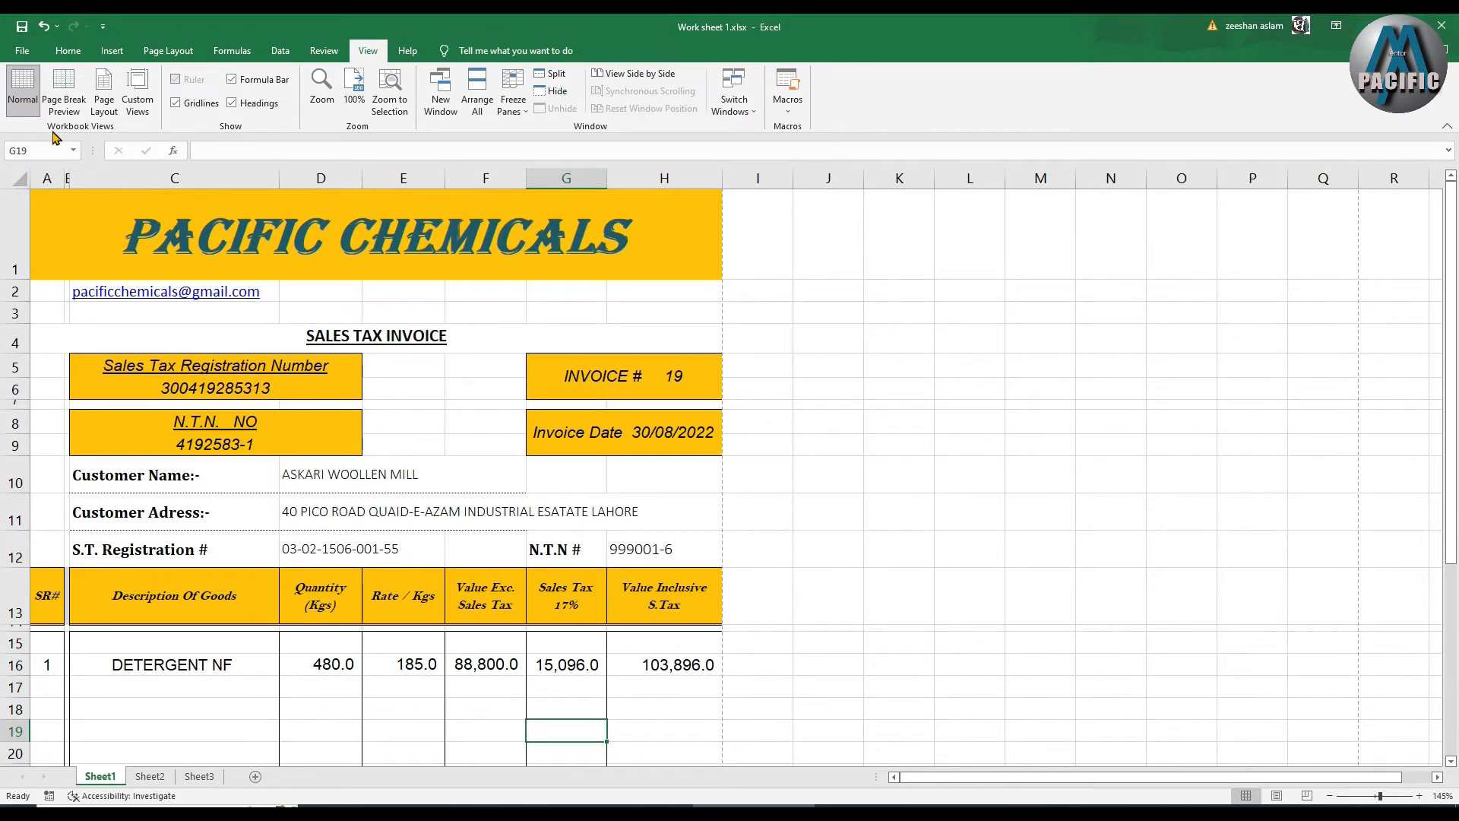
# View the Custom Views options and close them without adding a view
pyautogui.press('alt')
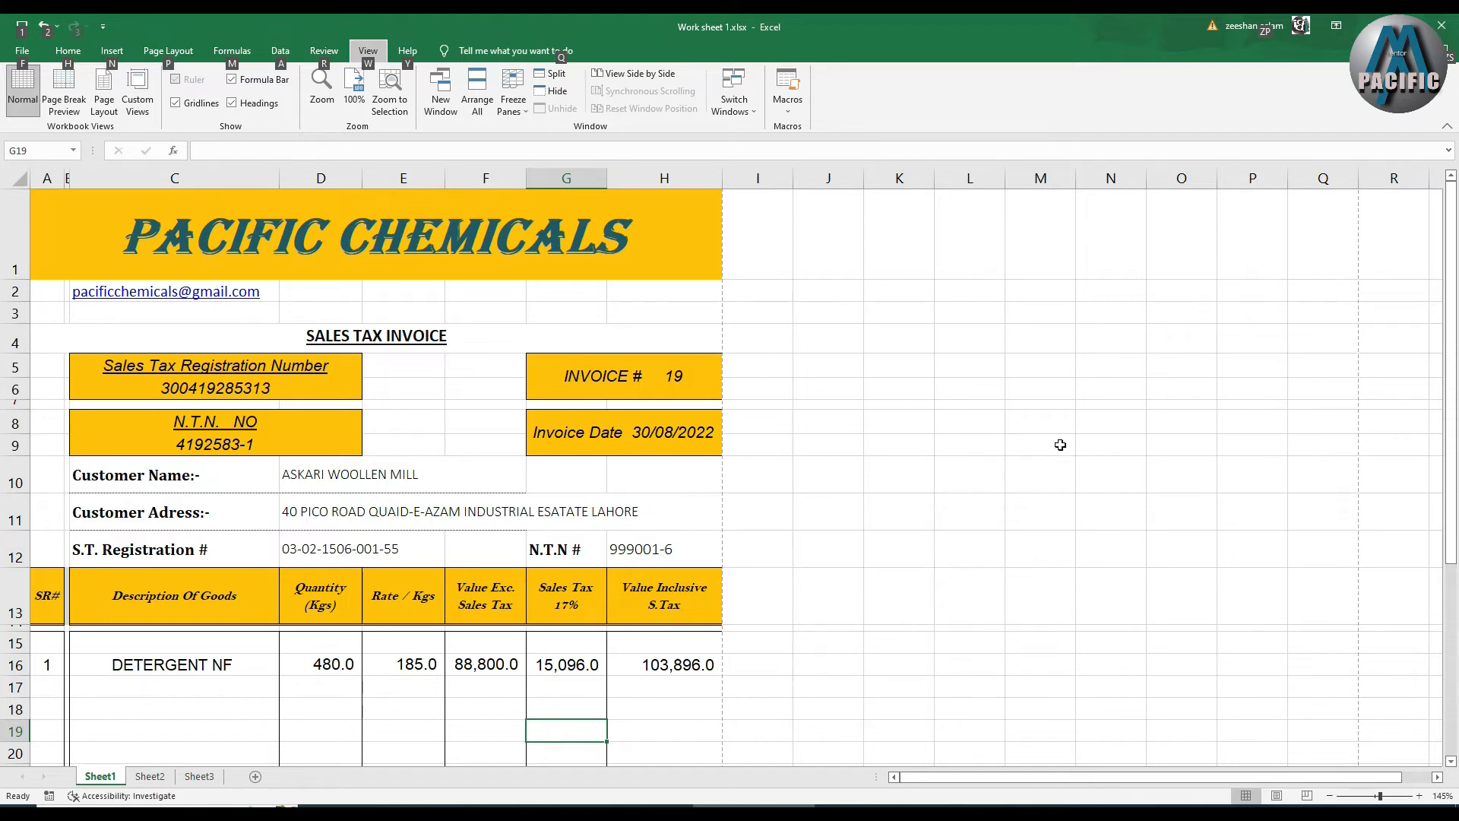
pyautogui.click(460, 307)
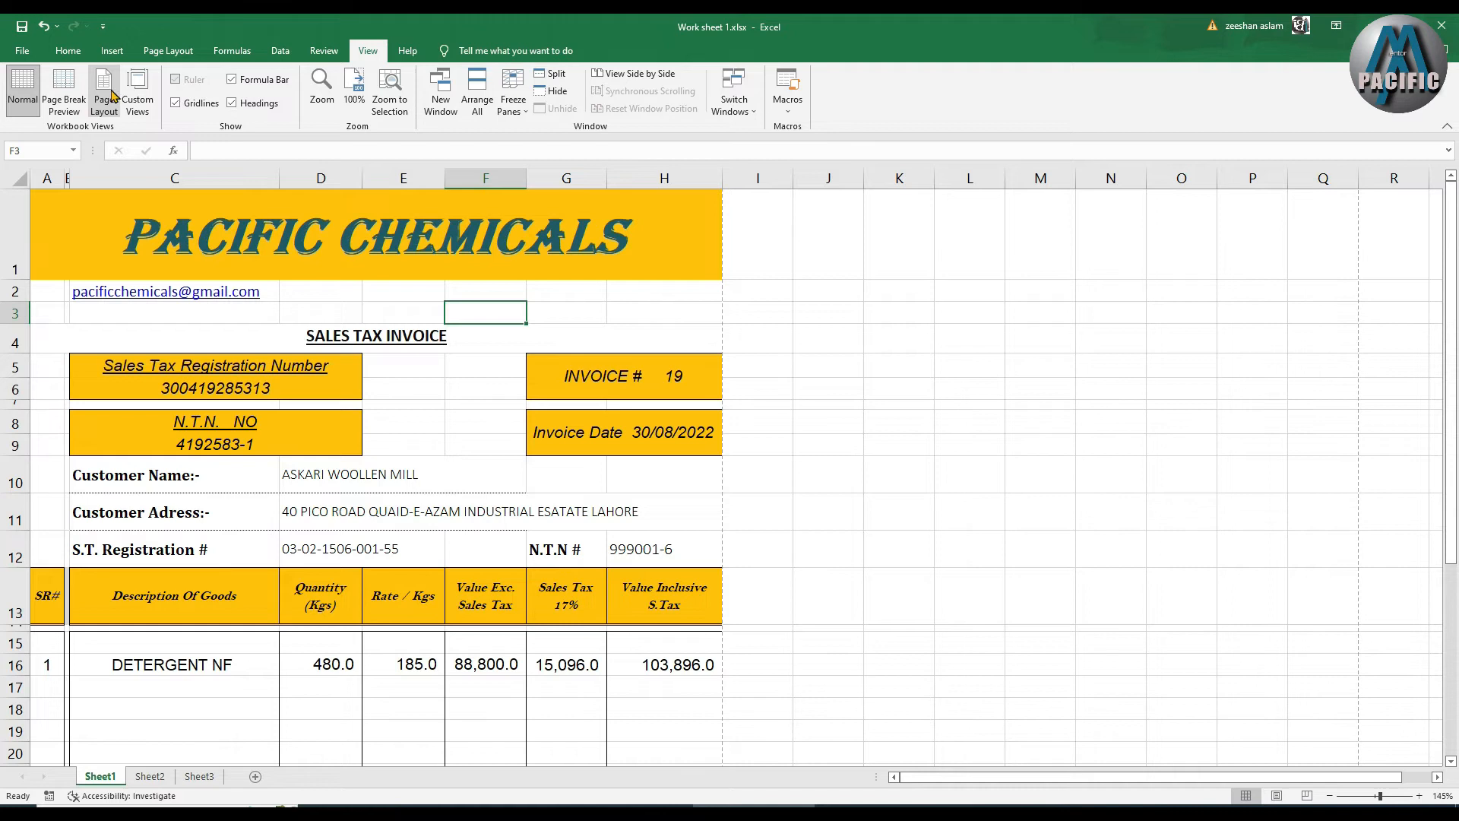
pyautogui.click(138, 93)
pyautogui.click(600, 308)
# Turn the invoice sheet's gridlines off and back on several times
pyautogui.click(201, 104)
pyautogui.click(201, 104)
pyautogui.click(202, 105)
pyautogui.click(200, 104)
pyautogui.click(168, 50)
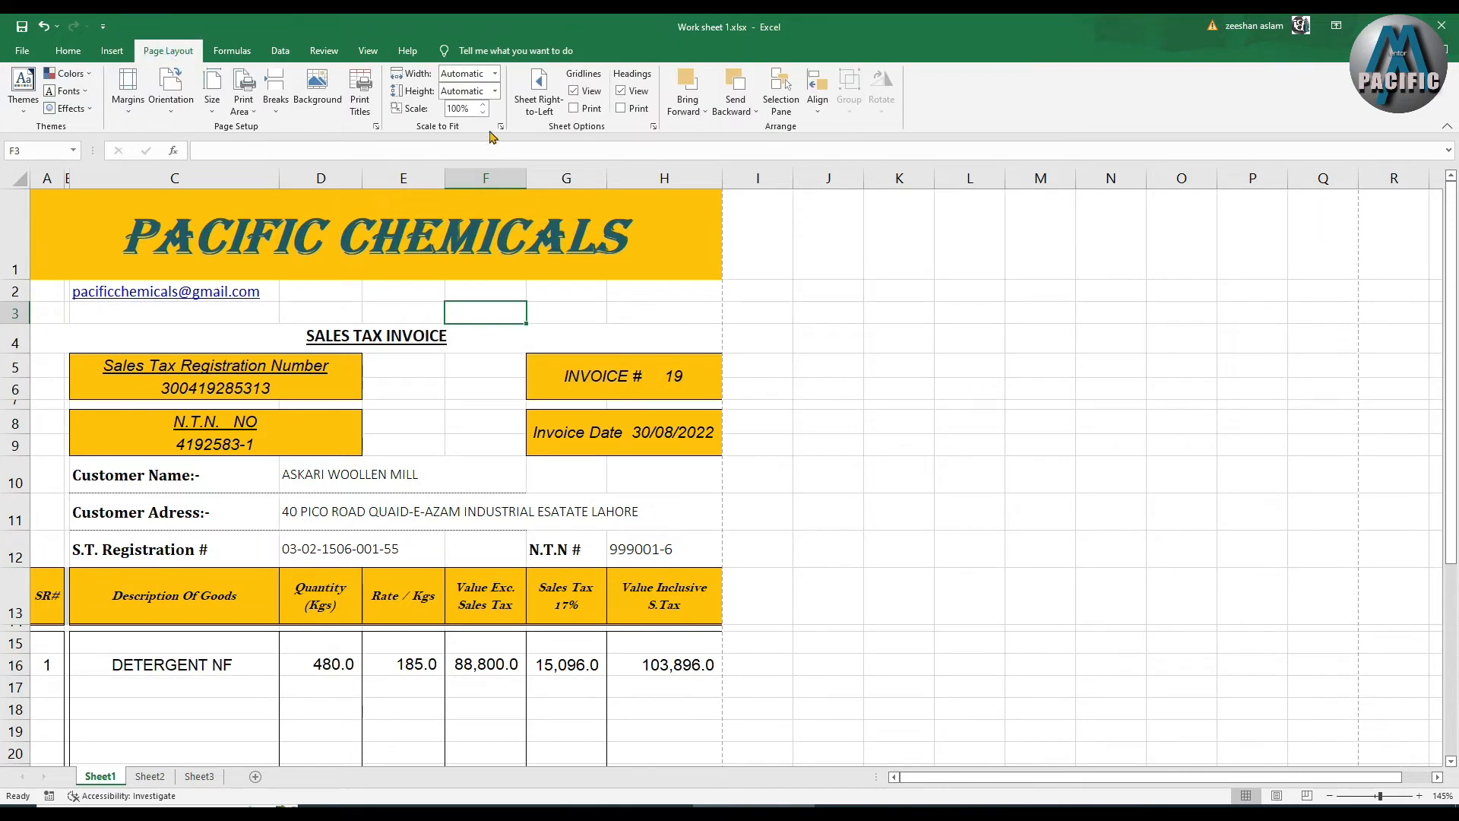
pyautogui.click(367, 50)
pyautogui.click(203, 104)
pyautogui.click(203, 105)
# Hide and restore the row and column headings, and do the same with the formula bar
pyautogui.click(262, 105)
pyautogui.click(263, 107)
pyautogui.click(259, 82)
pyautogui.click(254, 84)
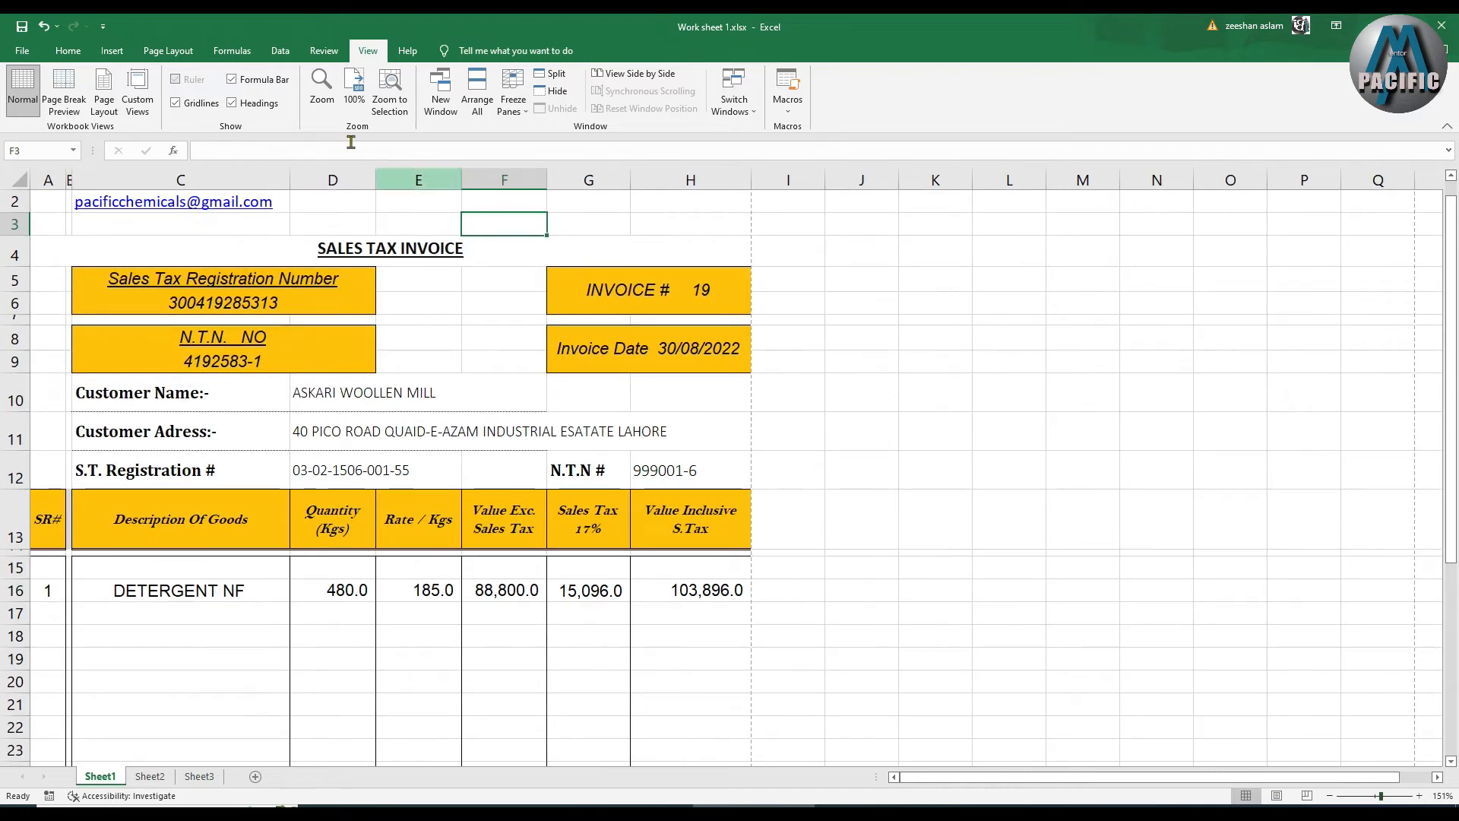
# Confirm the Zoom options without changing the magnification, and zoom the sheet to the selected cell F3
pyautogui.click(321, 90)
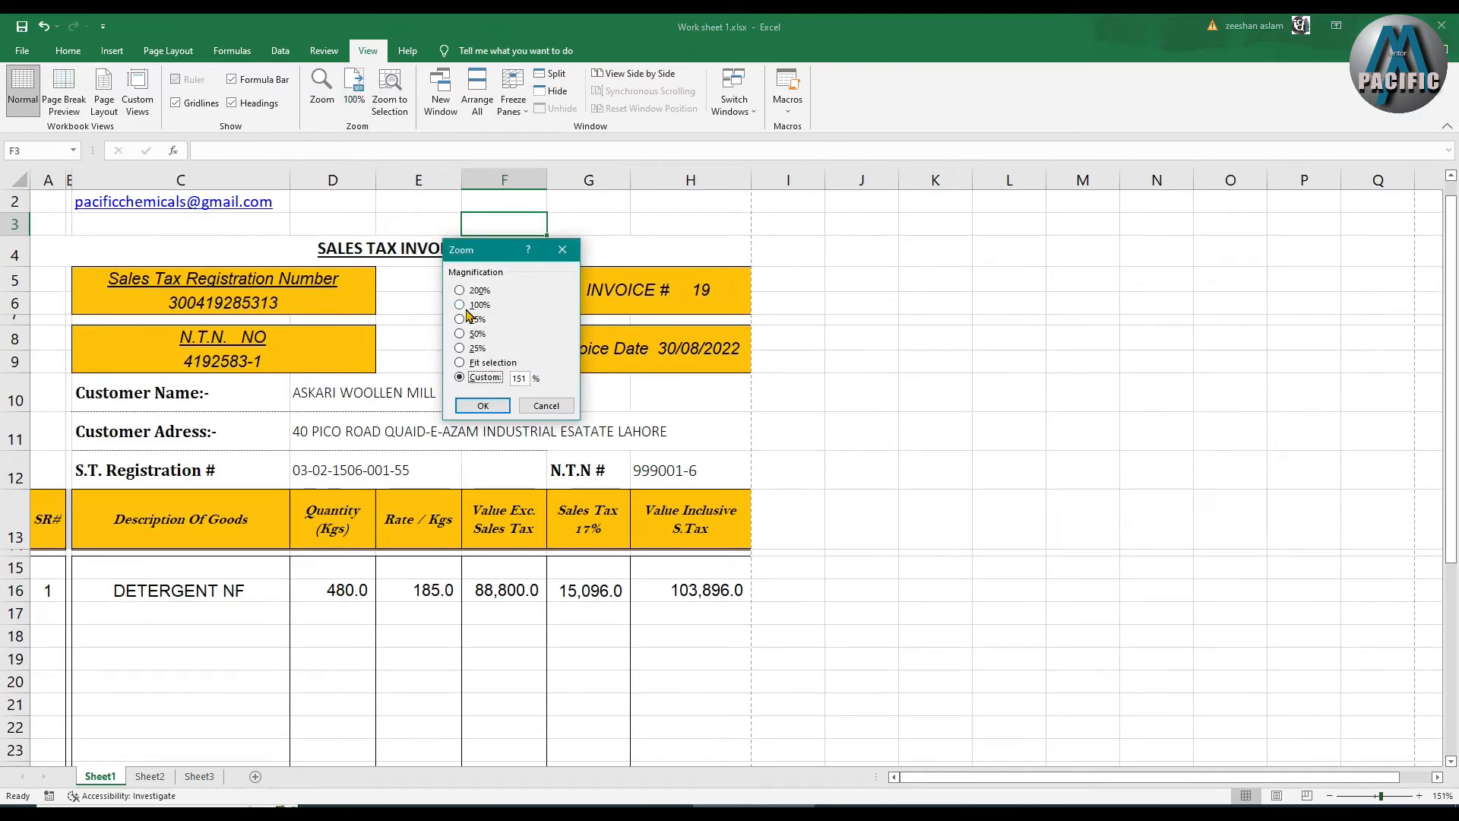
pyautogui.press('Return')
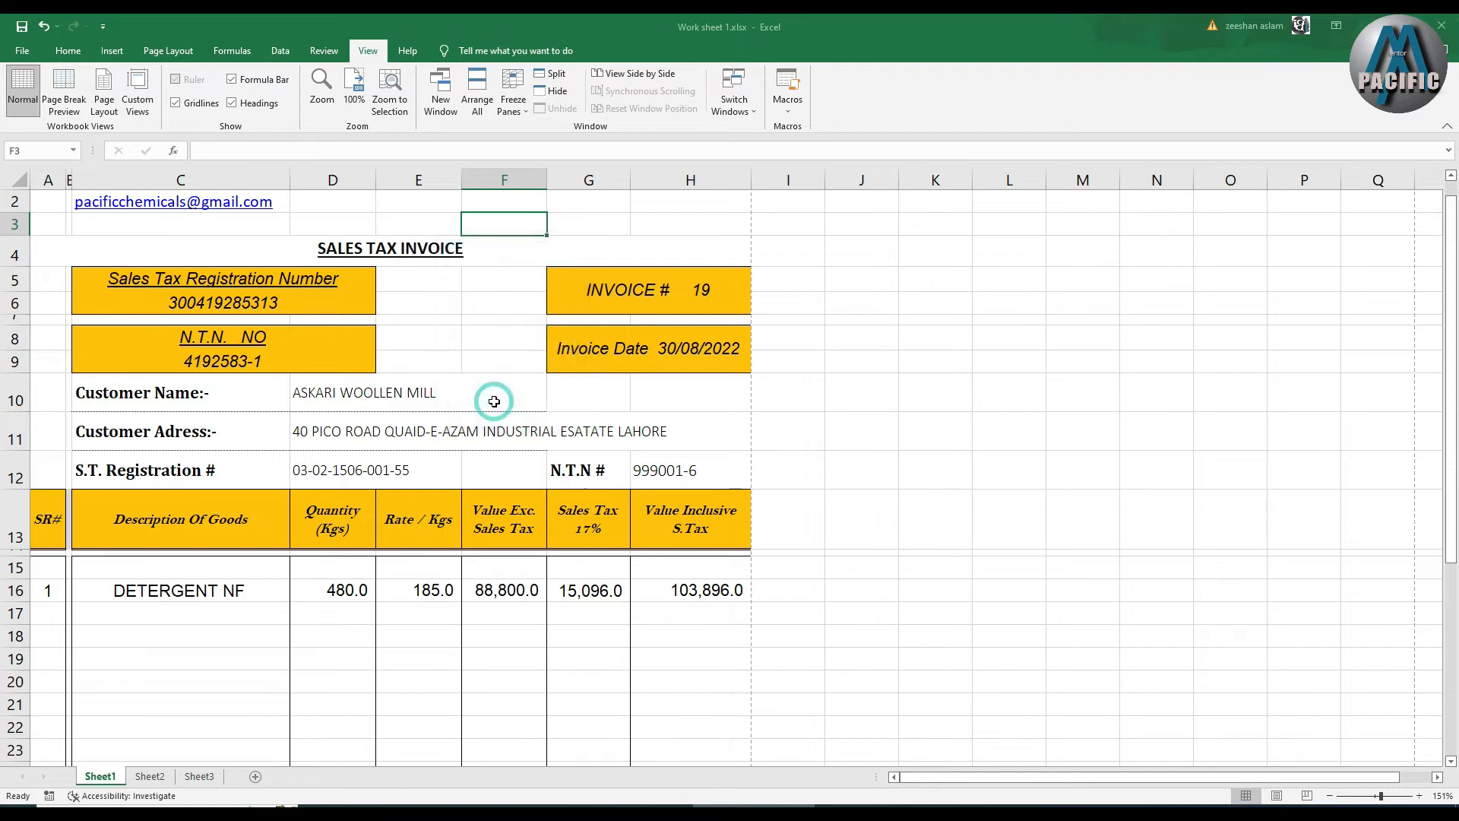
pyautogui.click(388, 91)
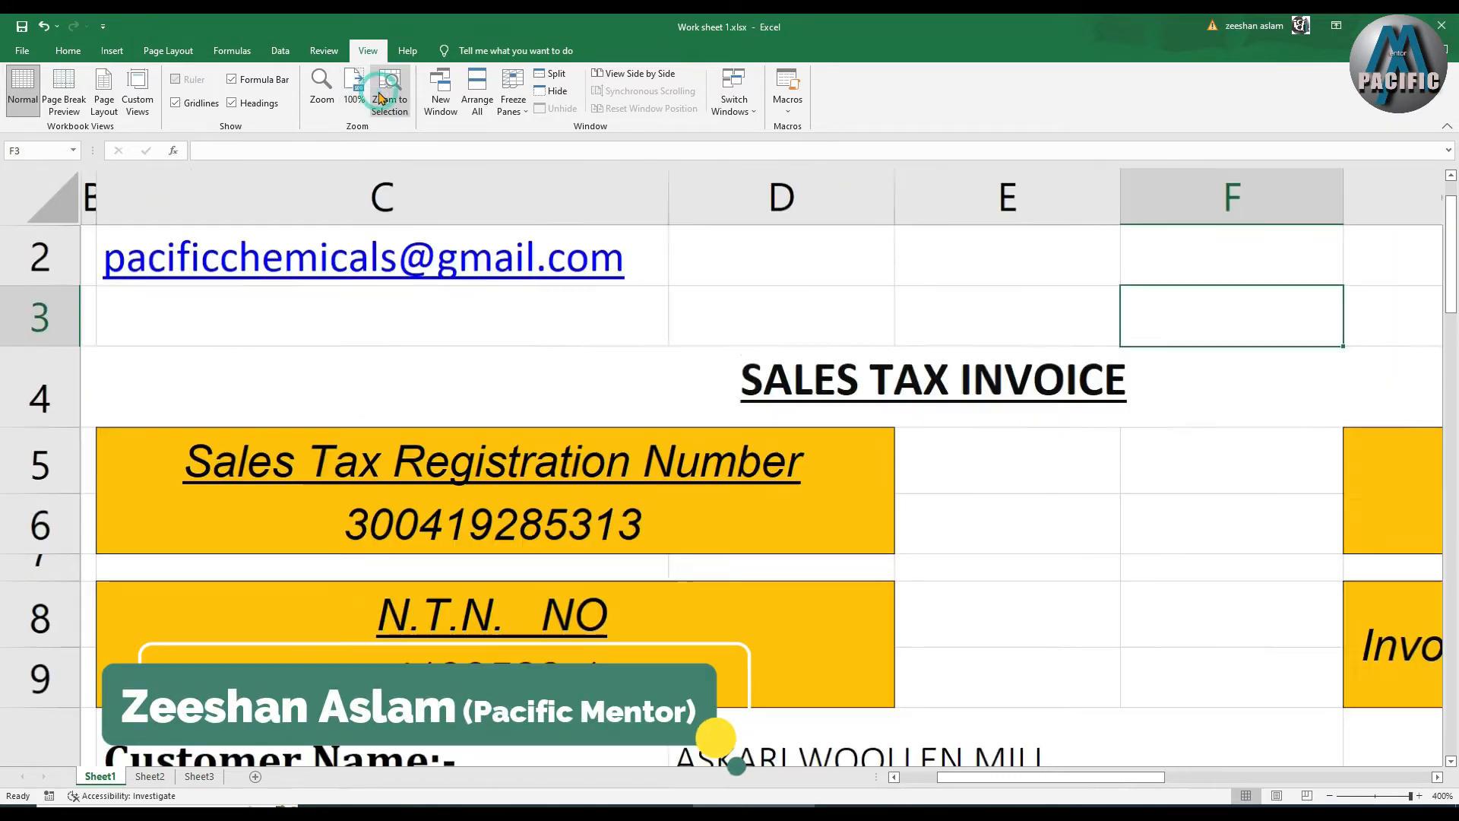
pyautogui.scroll(-4, 566, 568)
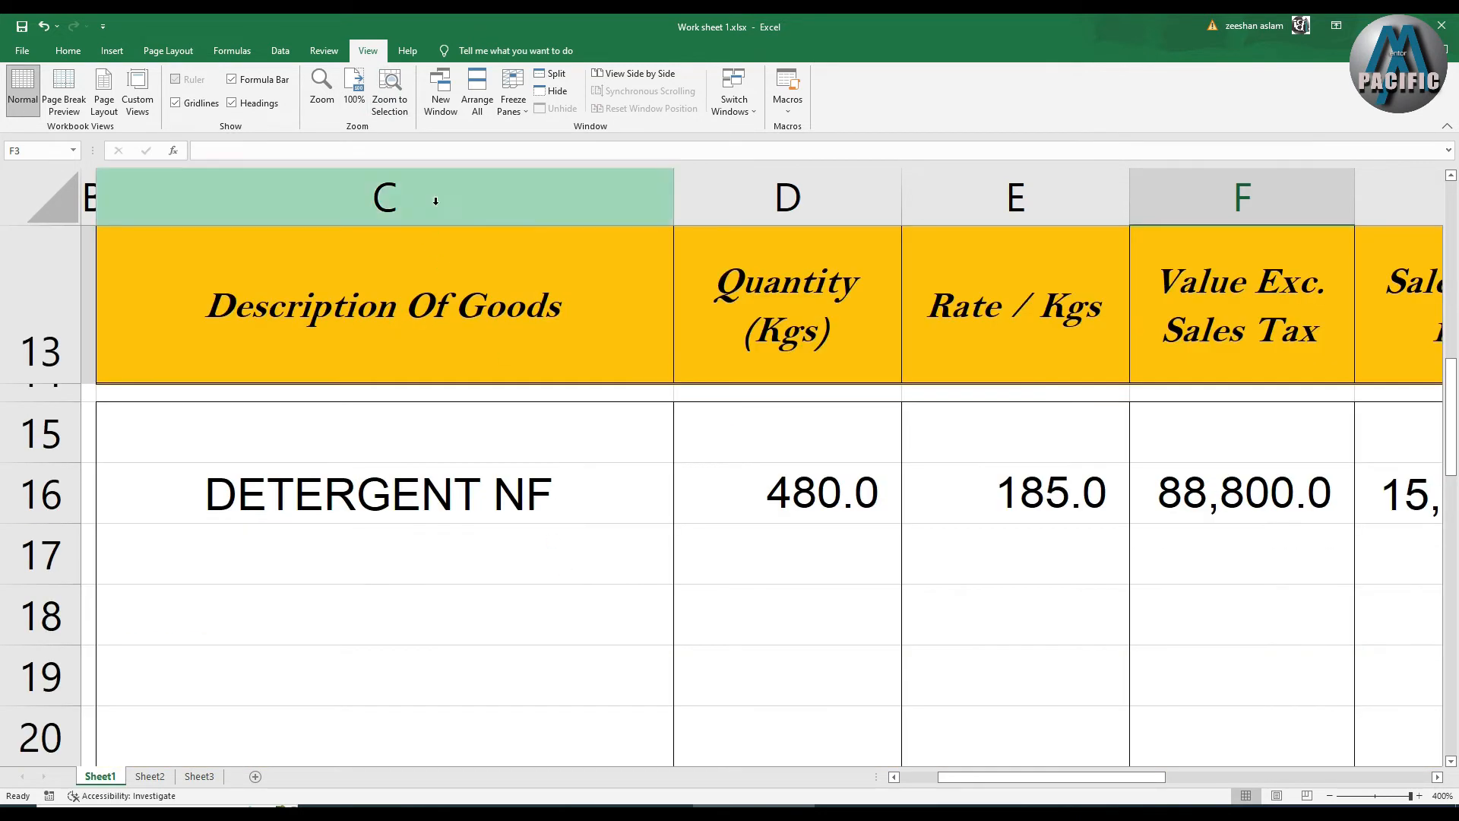
# Set the invoice sheet's magnification to 200%
pyautogui.click(321, 87)
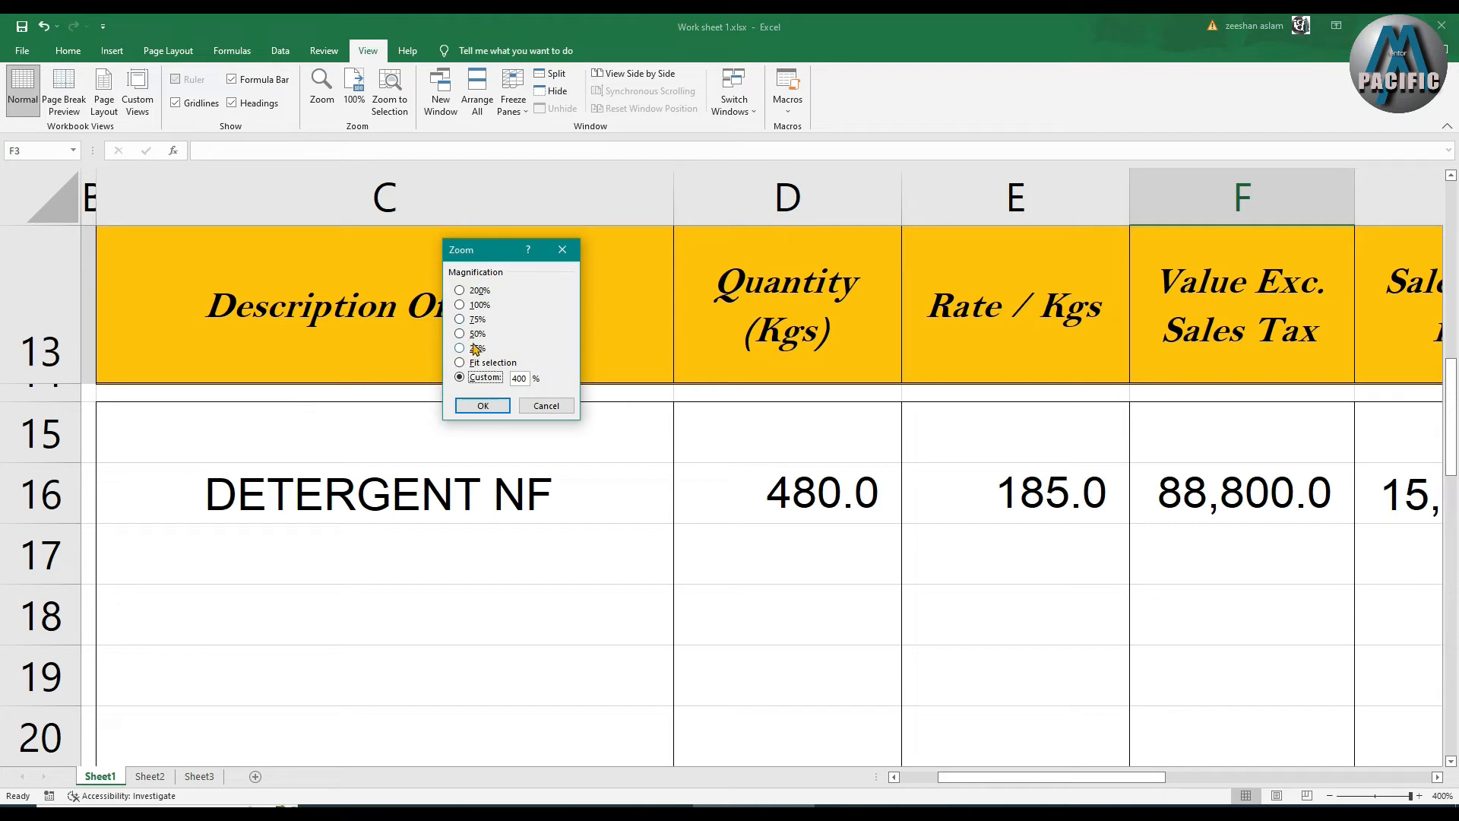
pyautogui.click(500, 401)
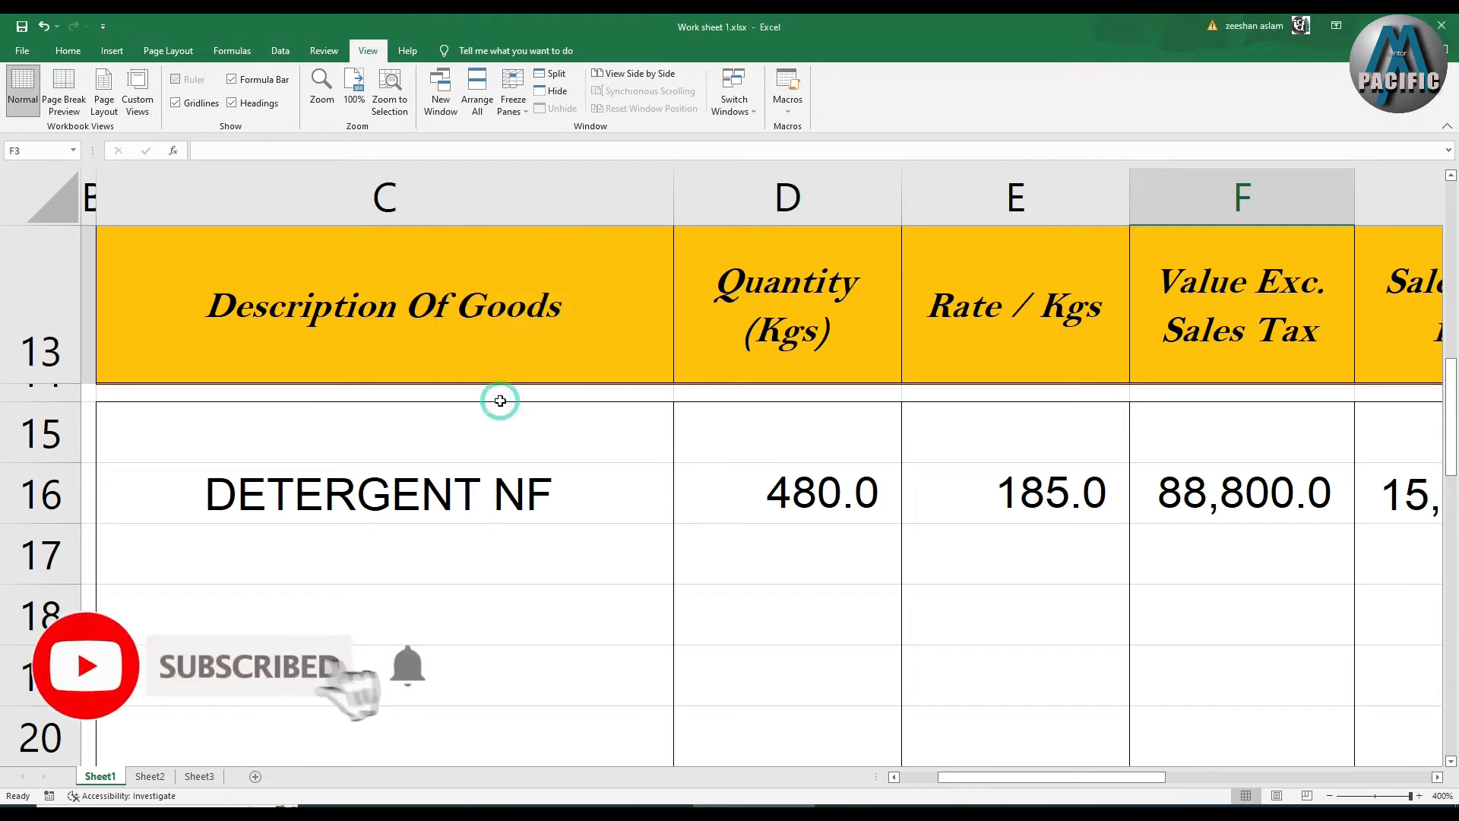
pyautogui.scroll(-5, 520, 485)
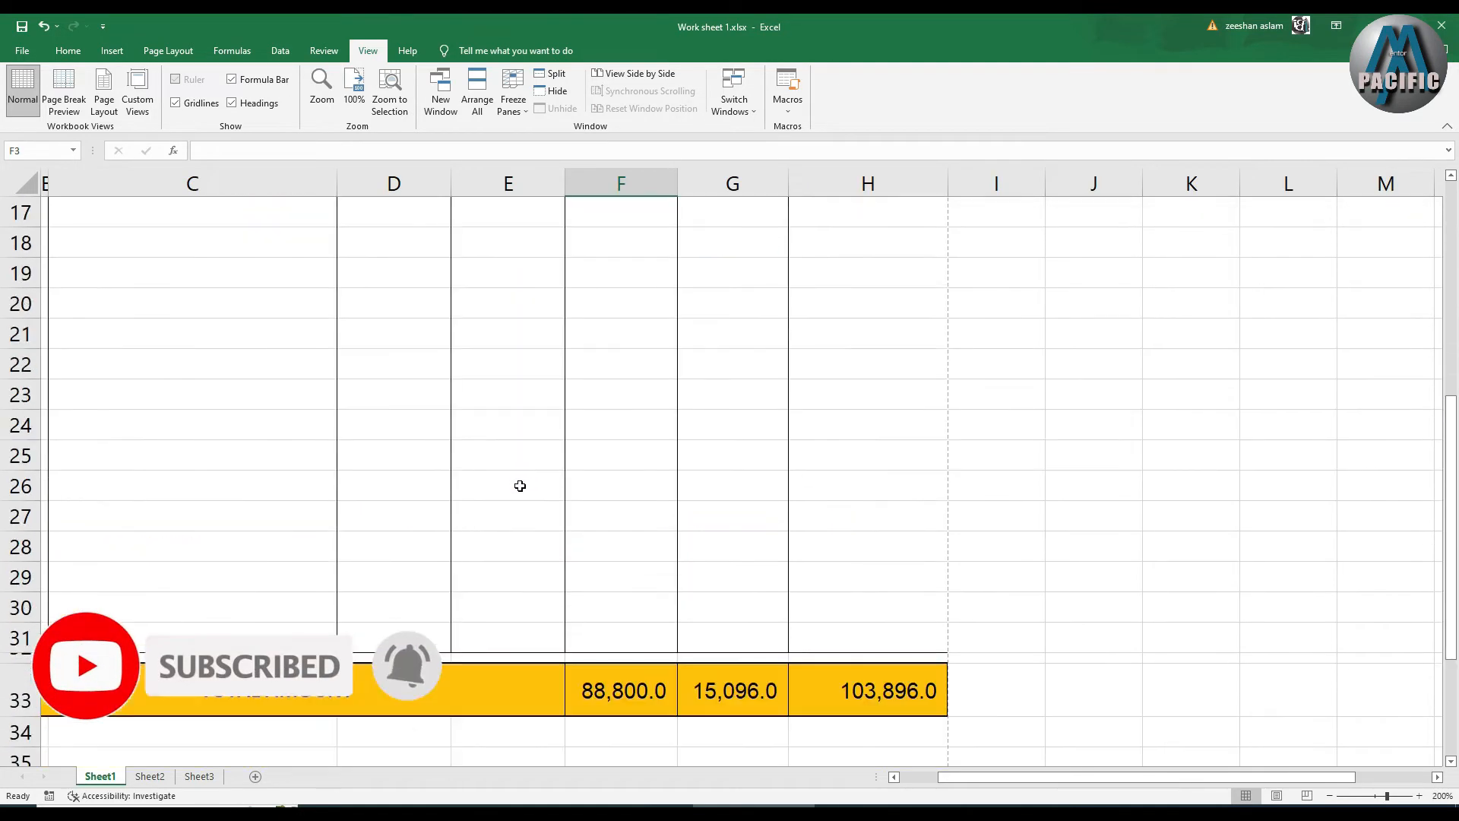
pyautogui.scroll(6, 520, 485)
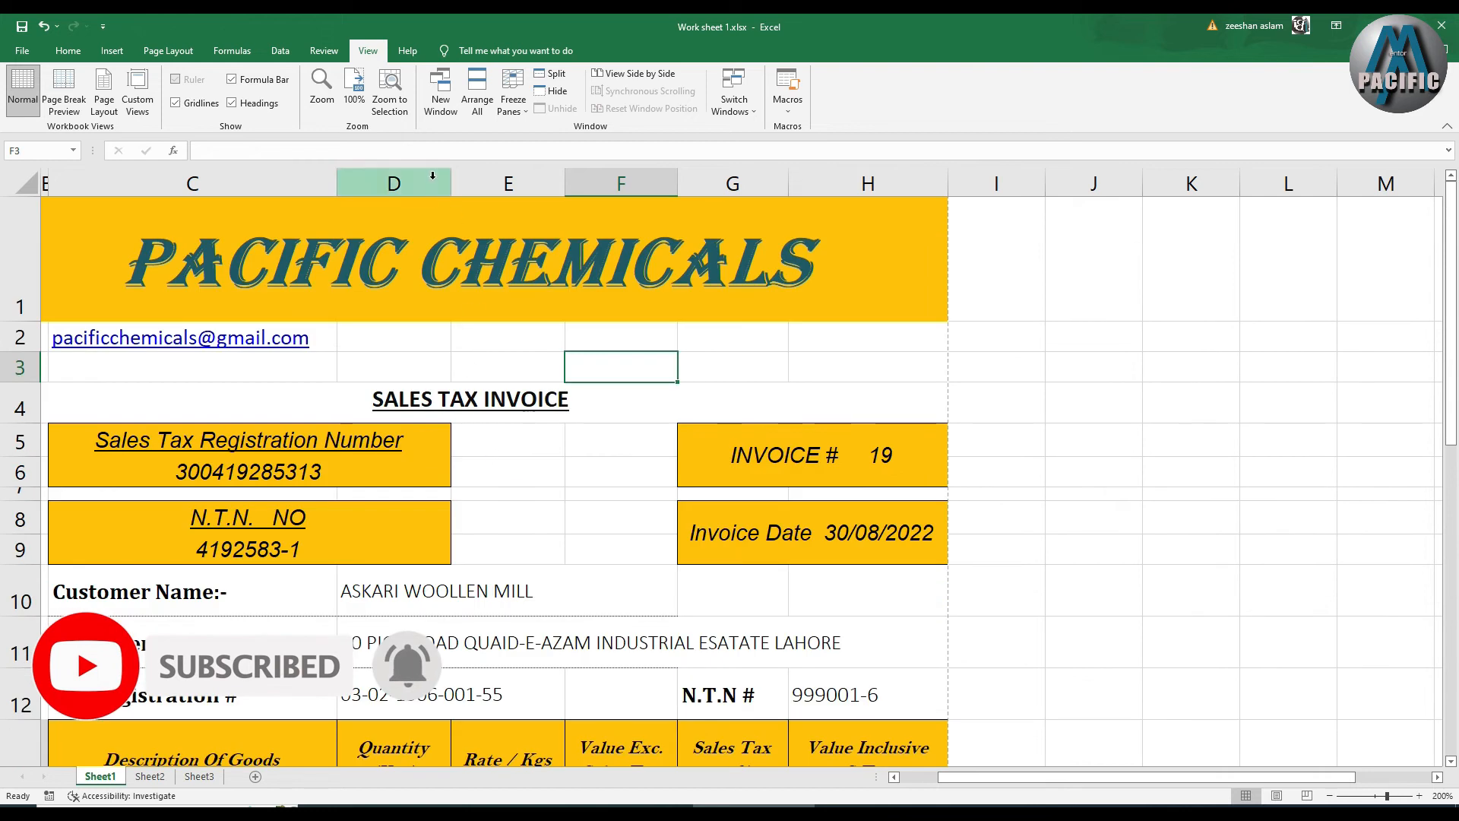
# Open a second window of the invoice workbook and arrange all open workbook windows tiled
pyautogui.click(448, 106)
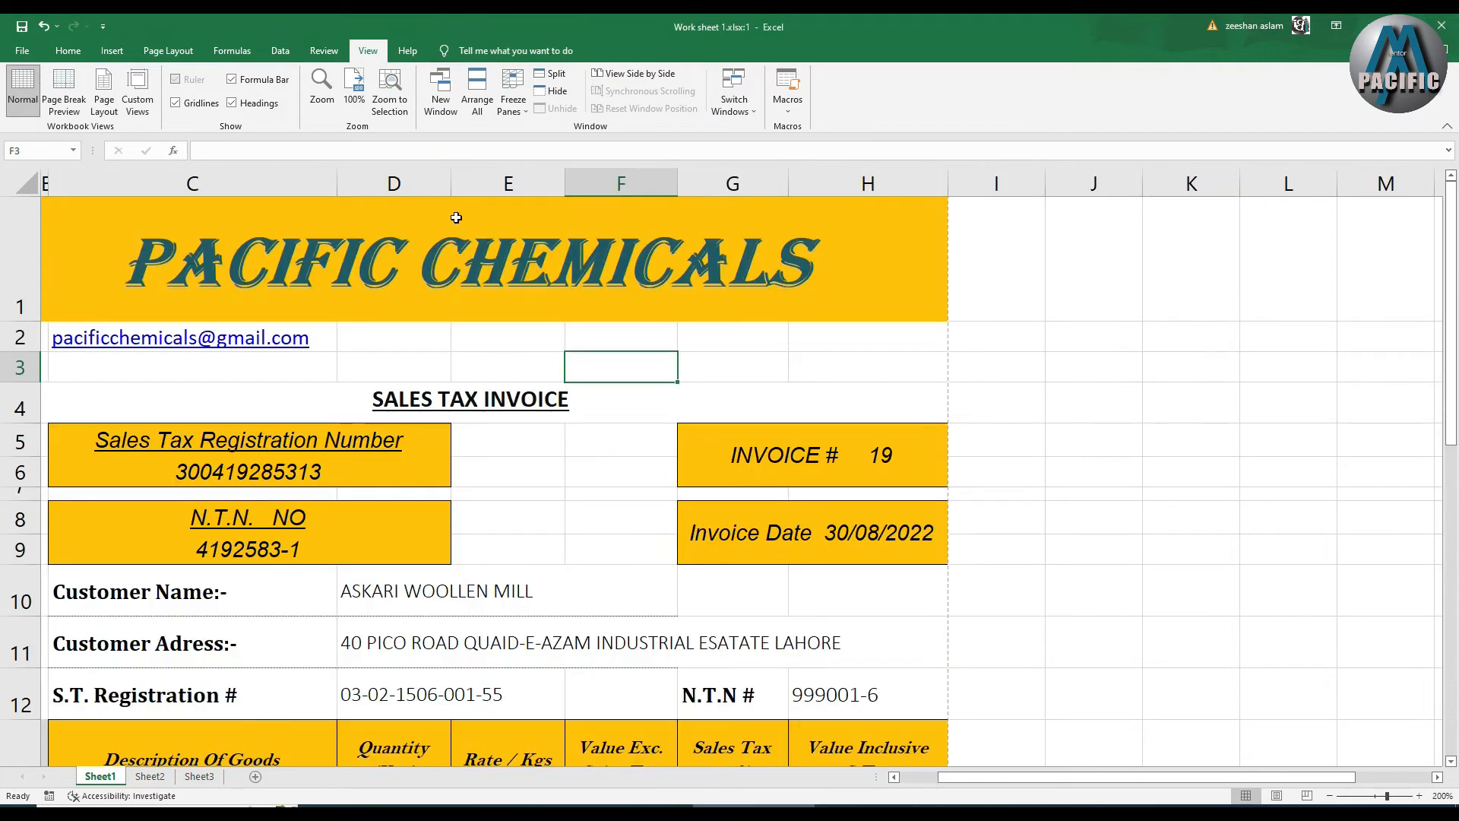
pyautogui.click(477, 97)
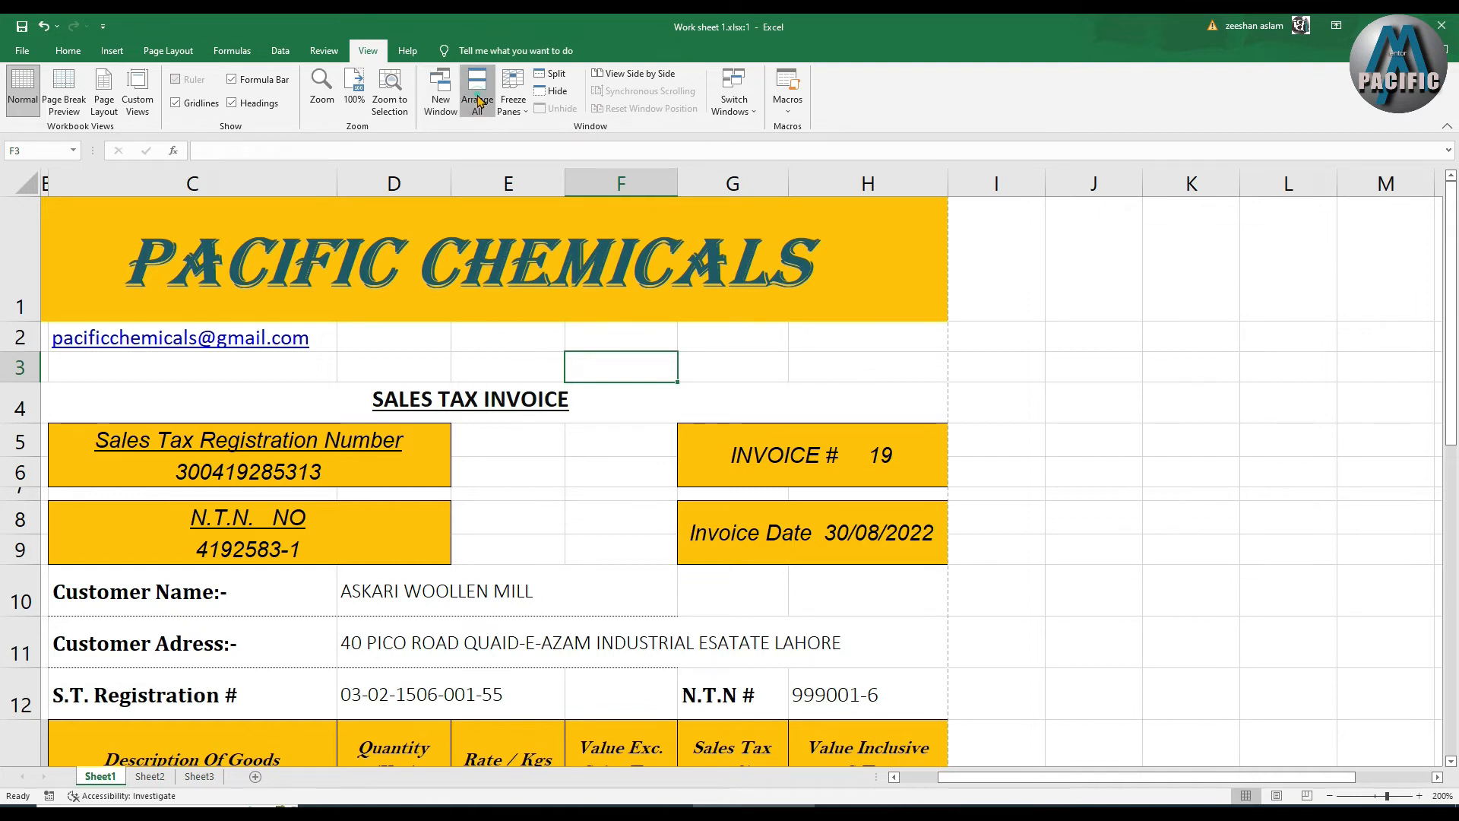
pyautogui.click(501, 364)
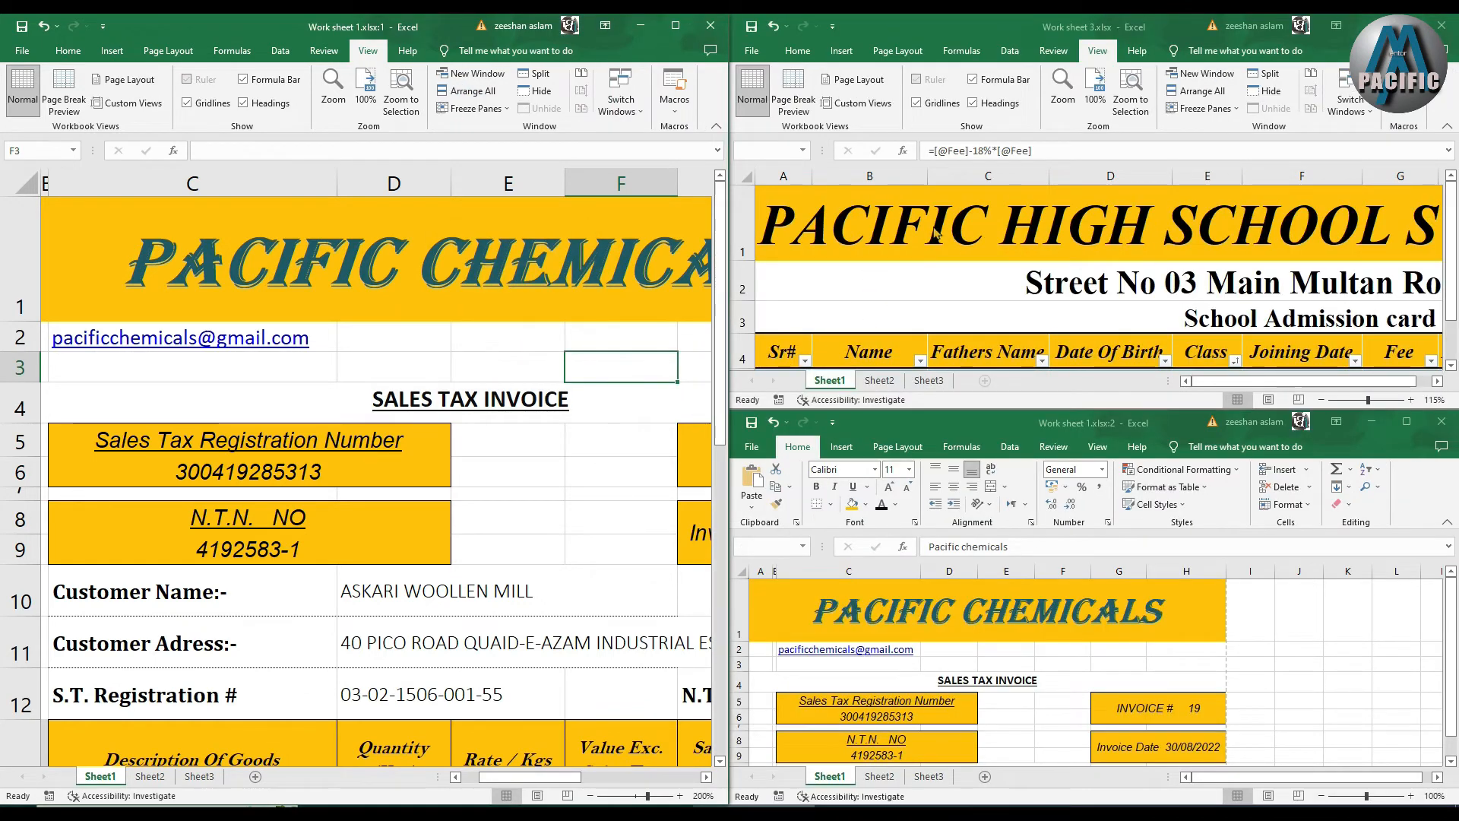
# Look through the school admission table in the tiled Work sheet 3 window
pyautogui.scroll(-2, 936, 234)
pyautogui.scroll(2, 916, 266)
pyautogui.scroll(-2, 965, 609)
pyautogui.scroll(2, 965, 608)
pyautogui.click(980, 237)
pyautogui.scroll(-4, 980, 237)
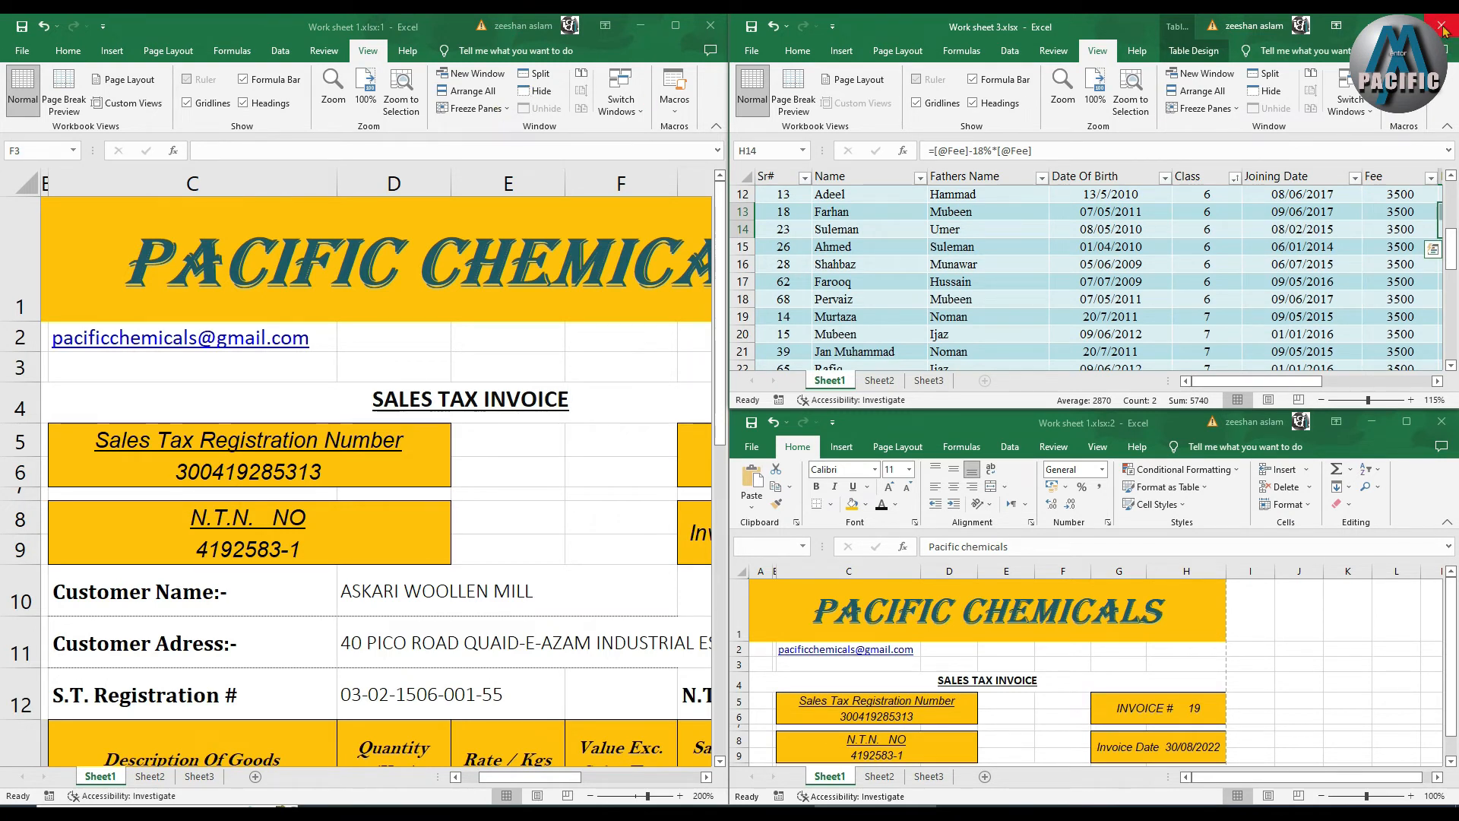
# Maximize the Work sheet 1.xlsx:1 window, compare it side by side with Work sheet 1.xlsx:2, and scroll both windows synchronously
pyautogui.click(676, 25)
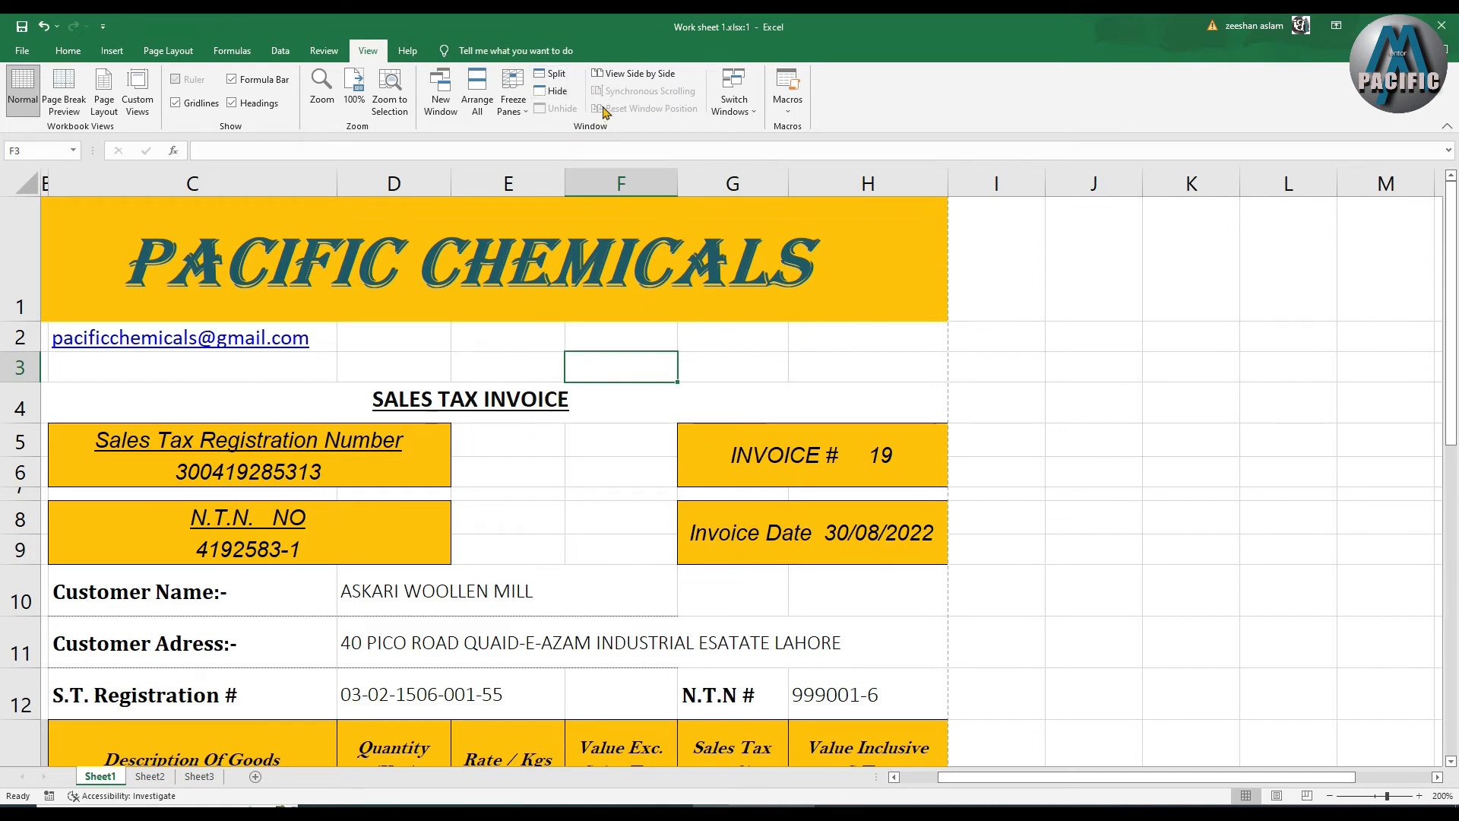
pyautogui.click(612, 74)
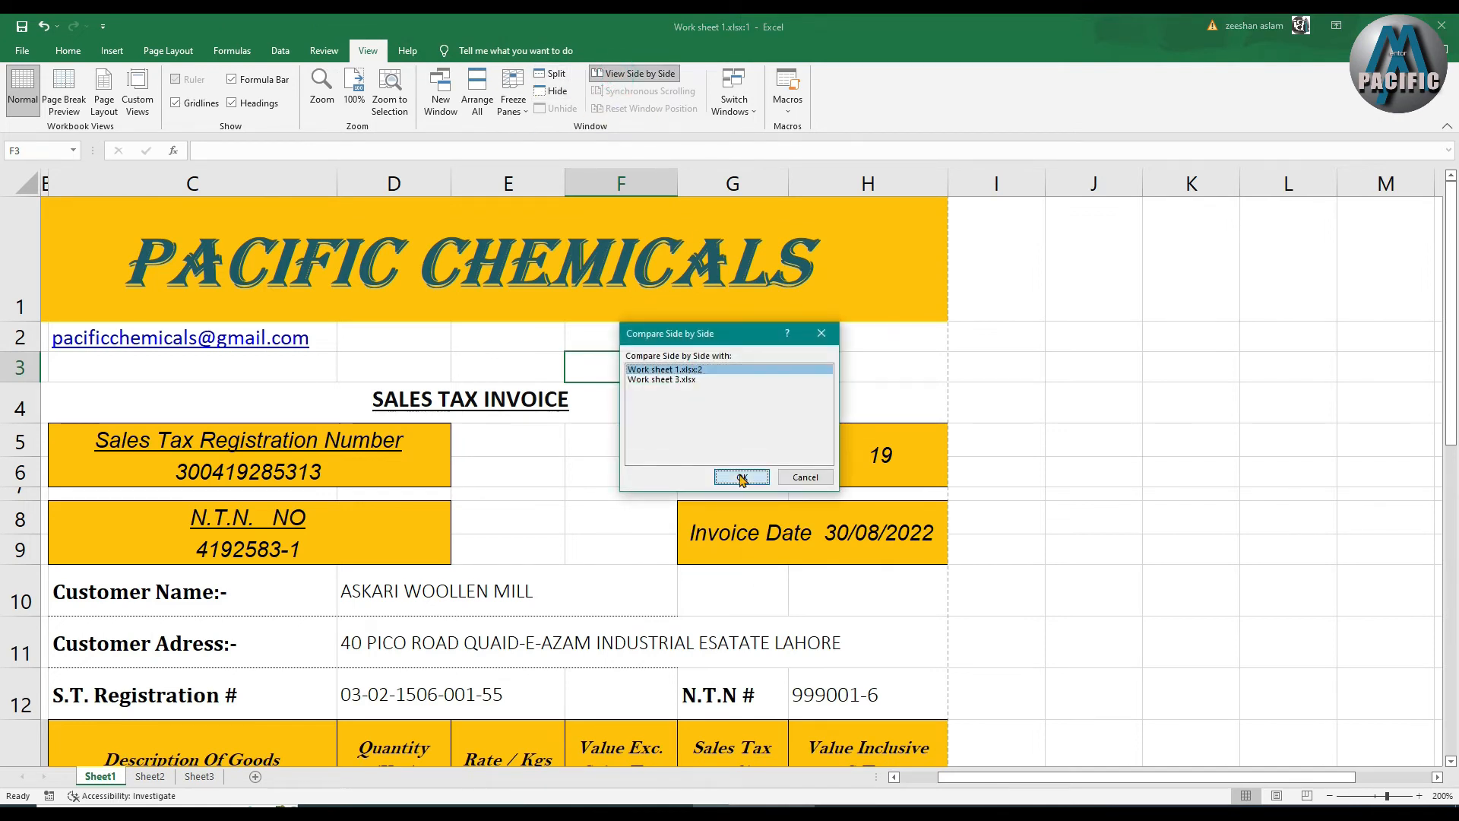
pyautogui.click(741, 479)
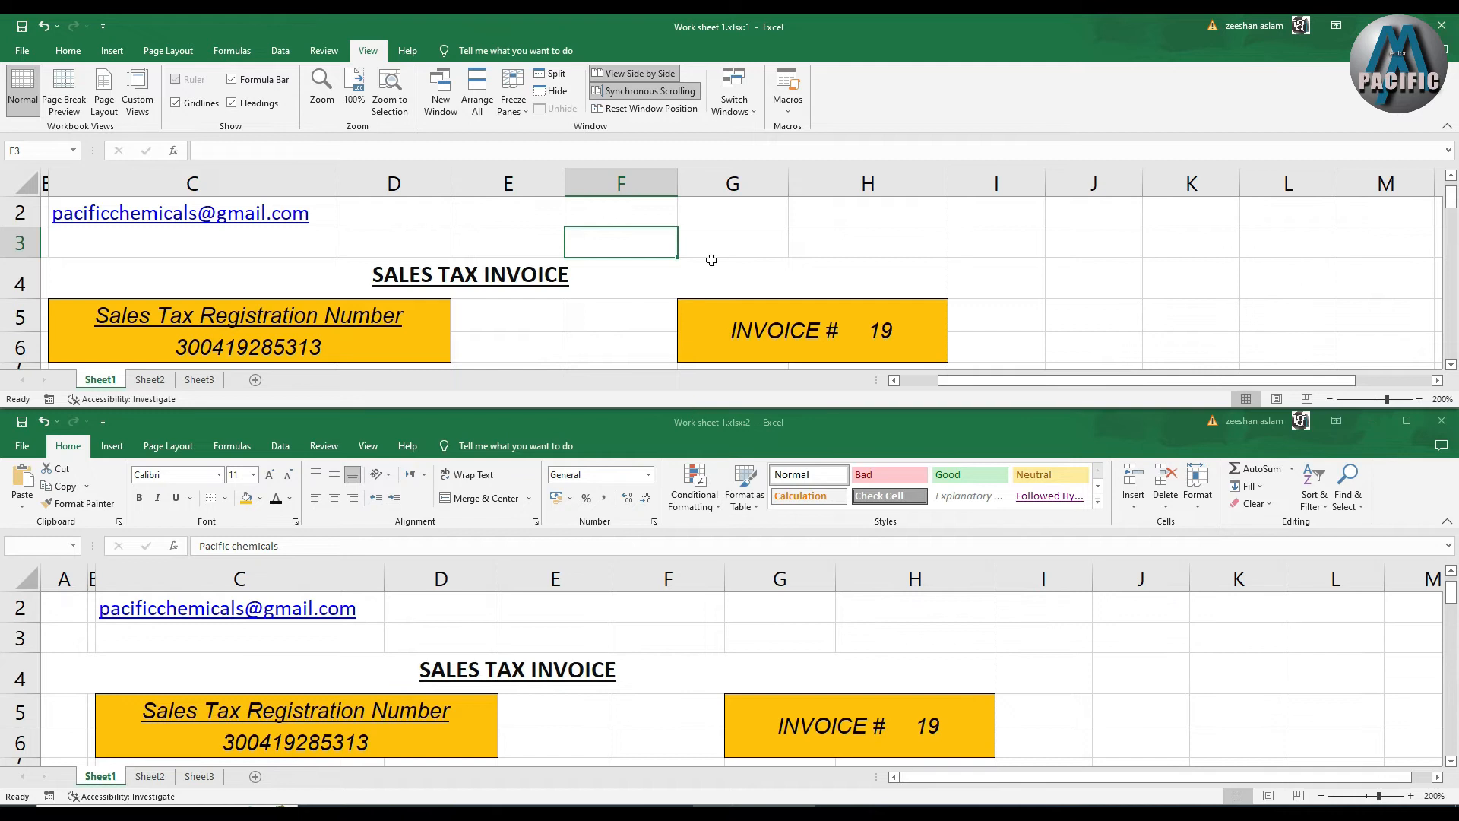
pyautogui.scroll(-4, 711, 259)
pyautogui.scroll(3, 665, 320)
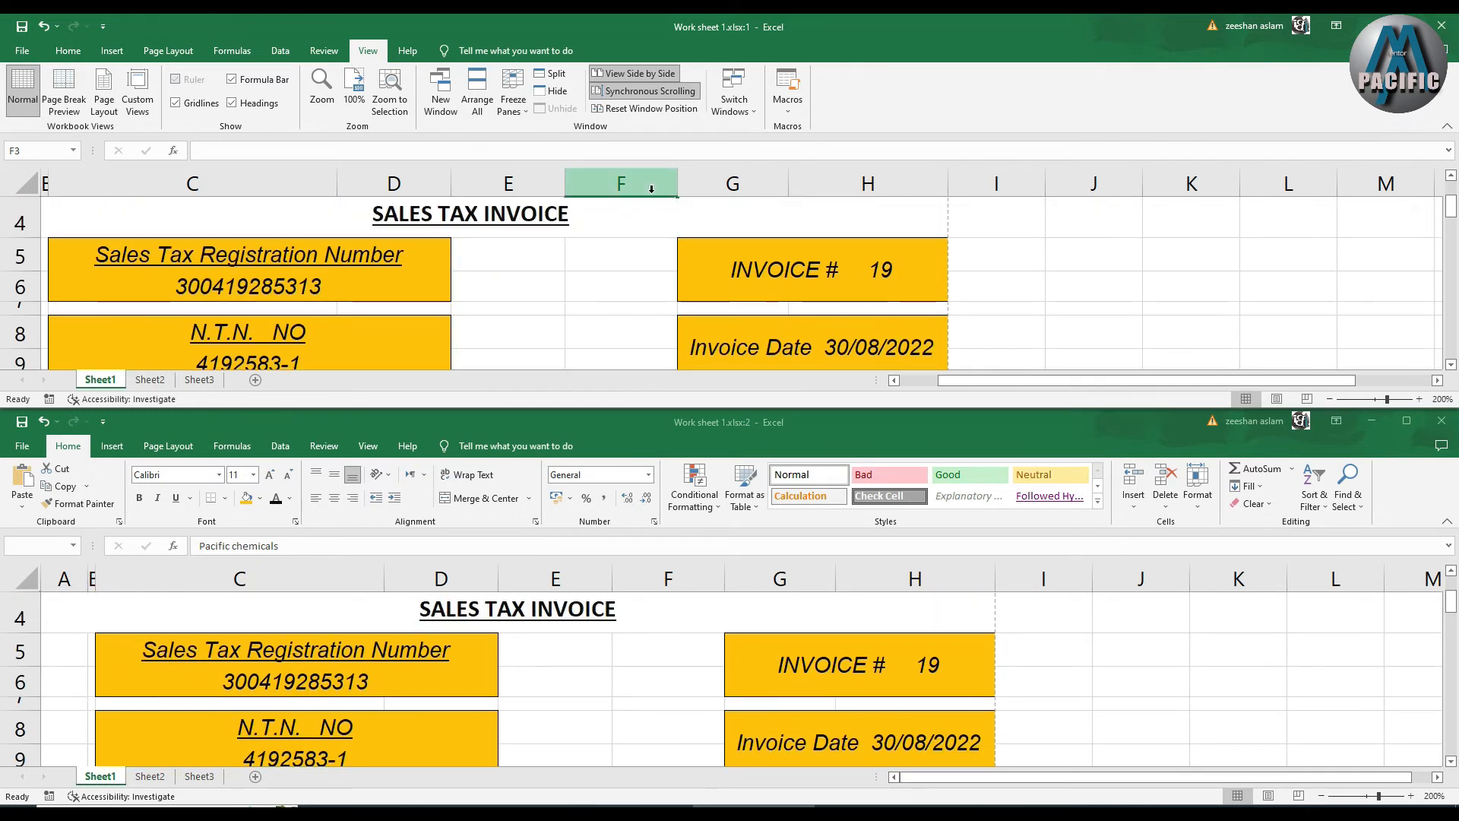
pyautogui.scroll(-1, 652, 188)
# Restore the Work sheet 1.xlsx:1 window to full size and turn off the side-by-side comparison
pyautogui.click(1370, 421)
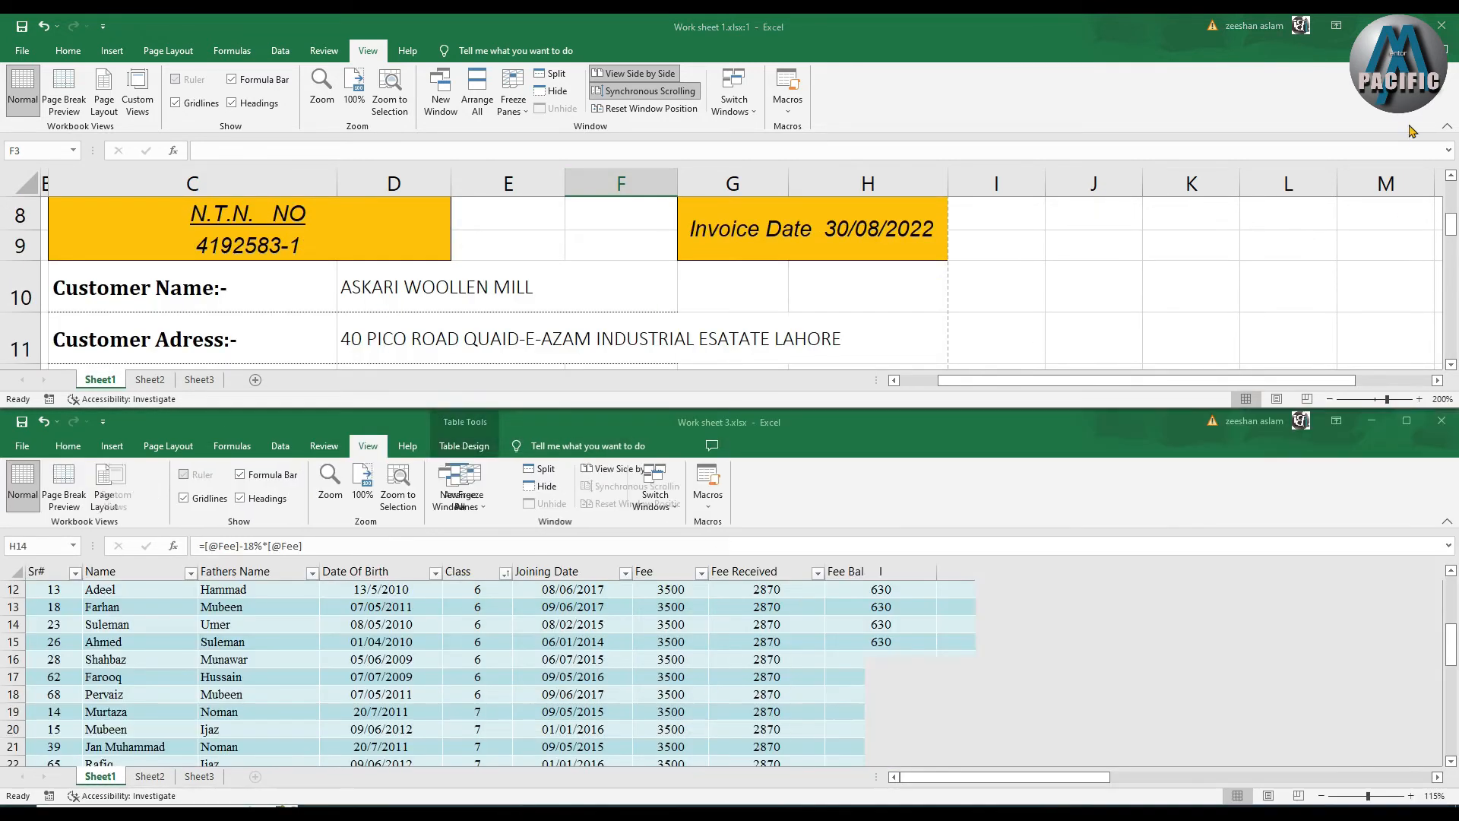
pyautogui.click(1406, 26)
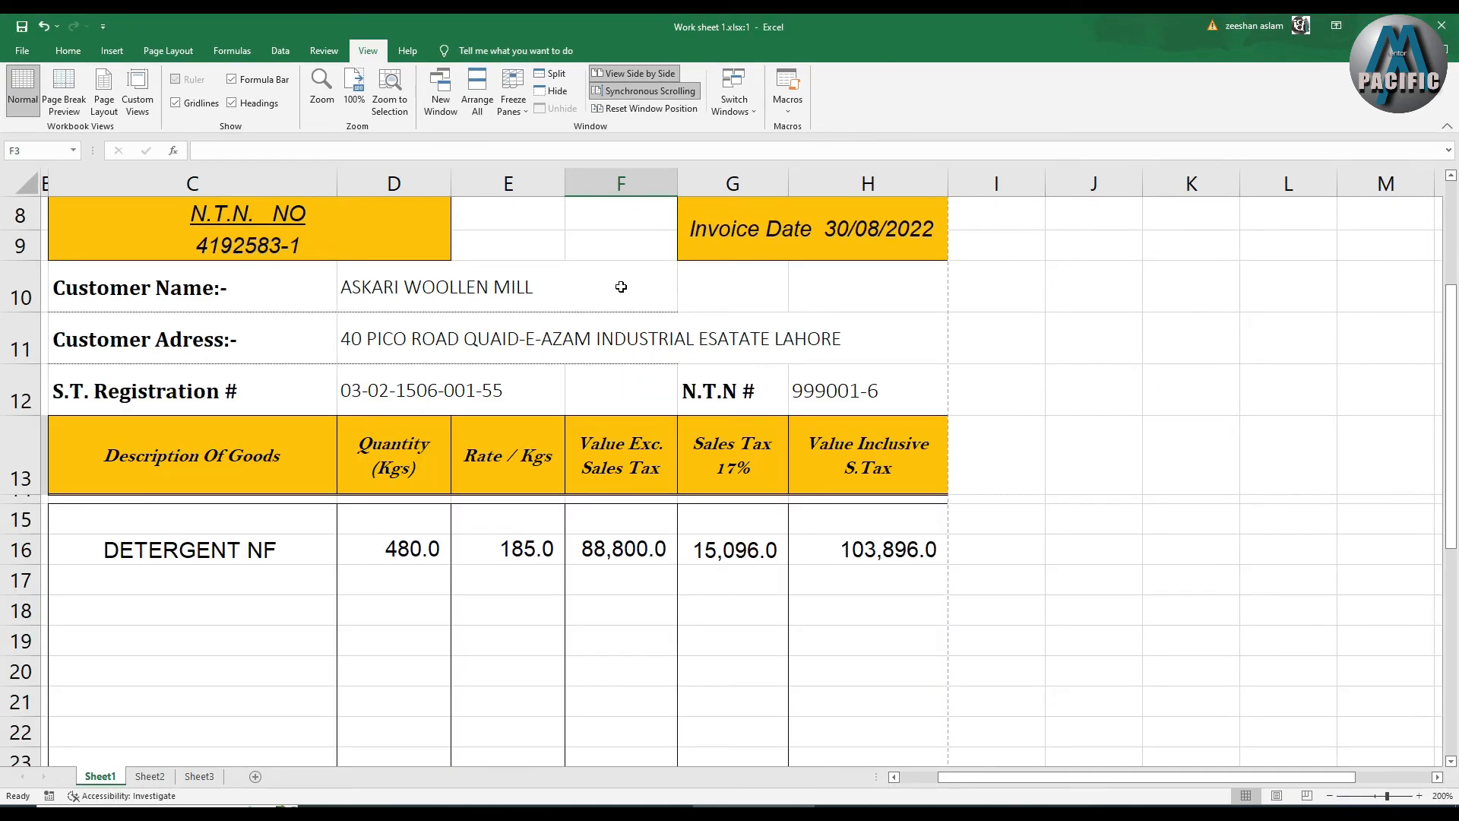
pyautogui.click(625, 91)
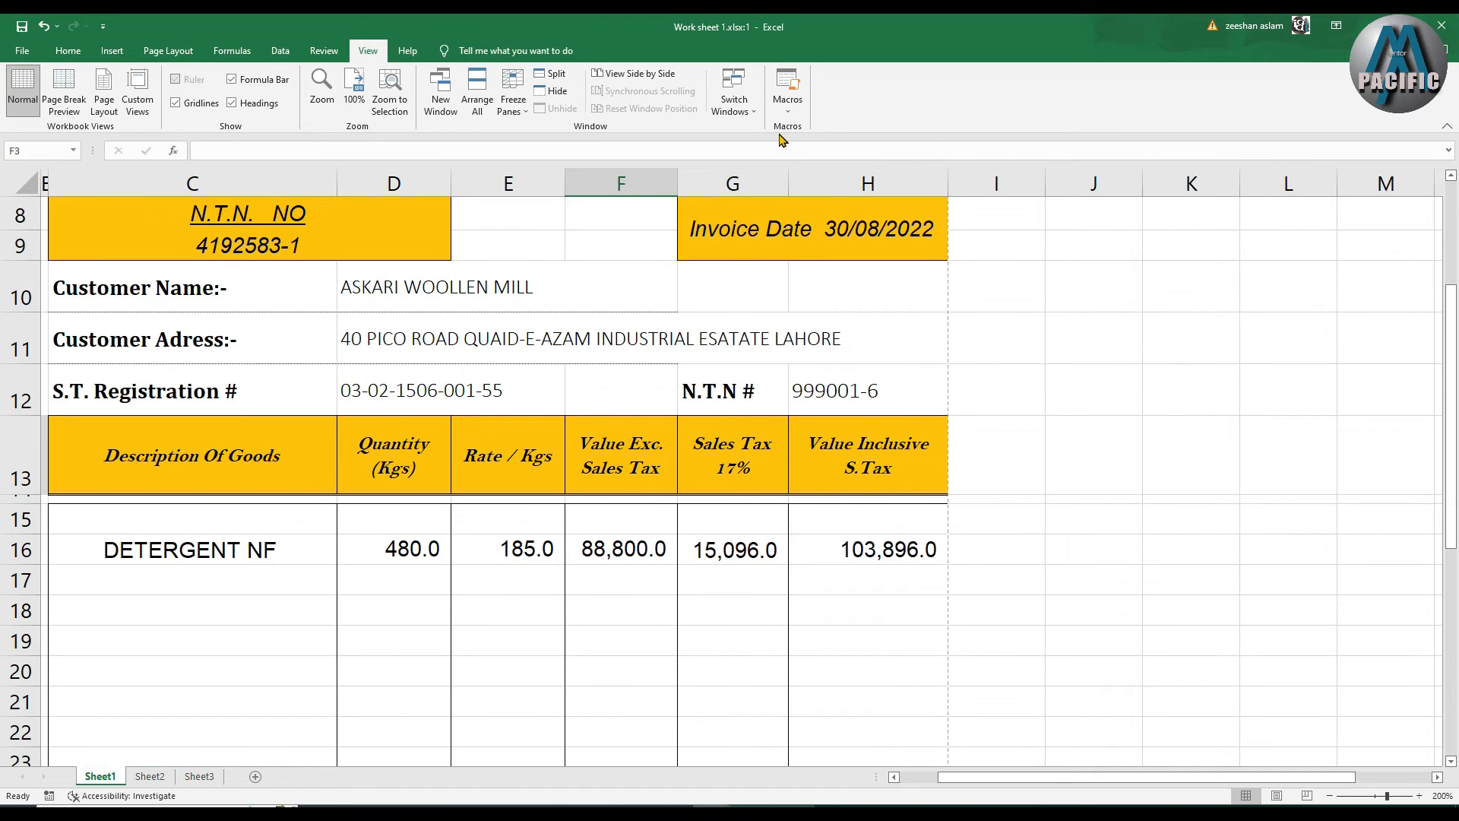
# Hide the Work sheet 1.xlsx:1 and Work sheet 3 windows, and maximize the remaining Work sheet 1.xlsx:2 window
pyautogui.click(558, 99)
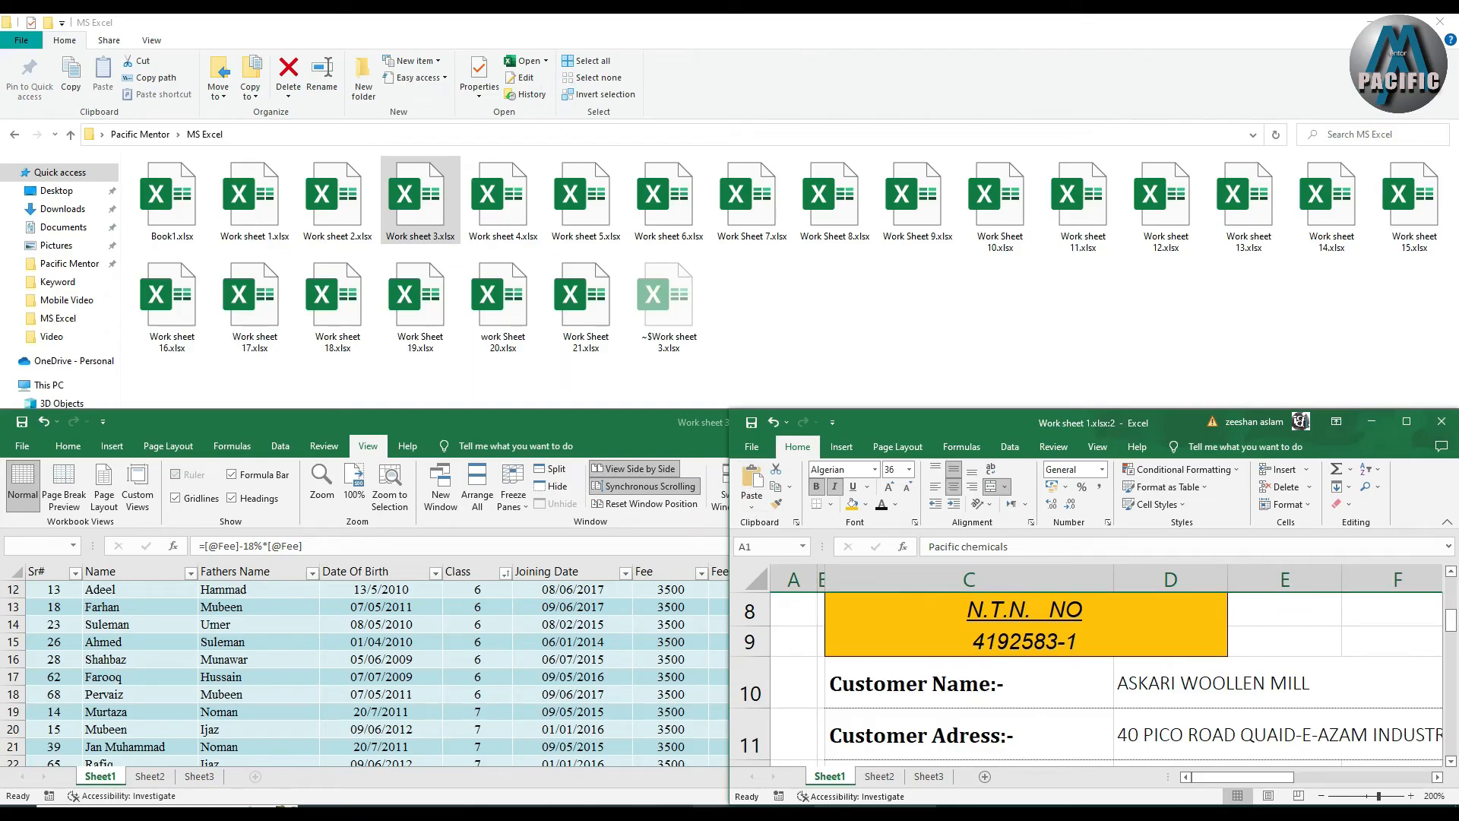
pyautogui.click(556, 486)
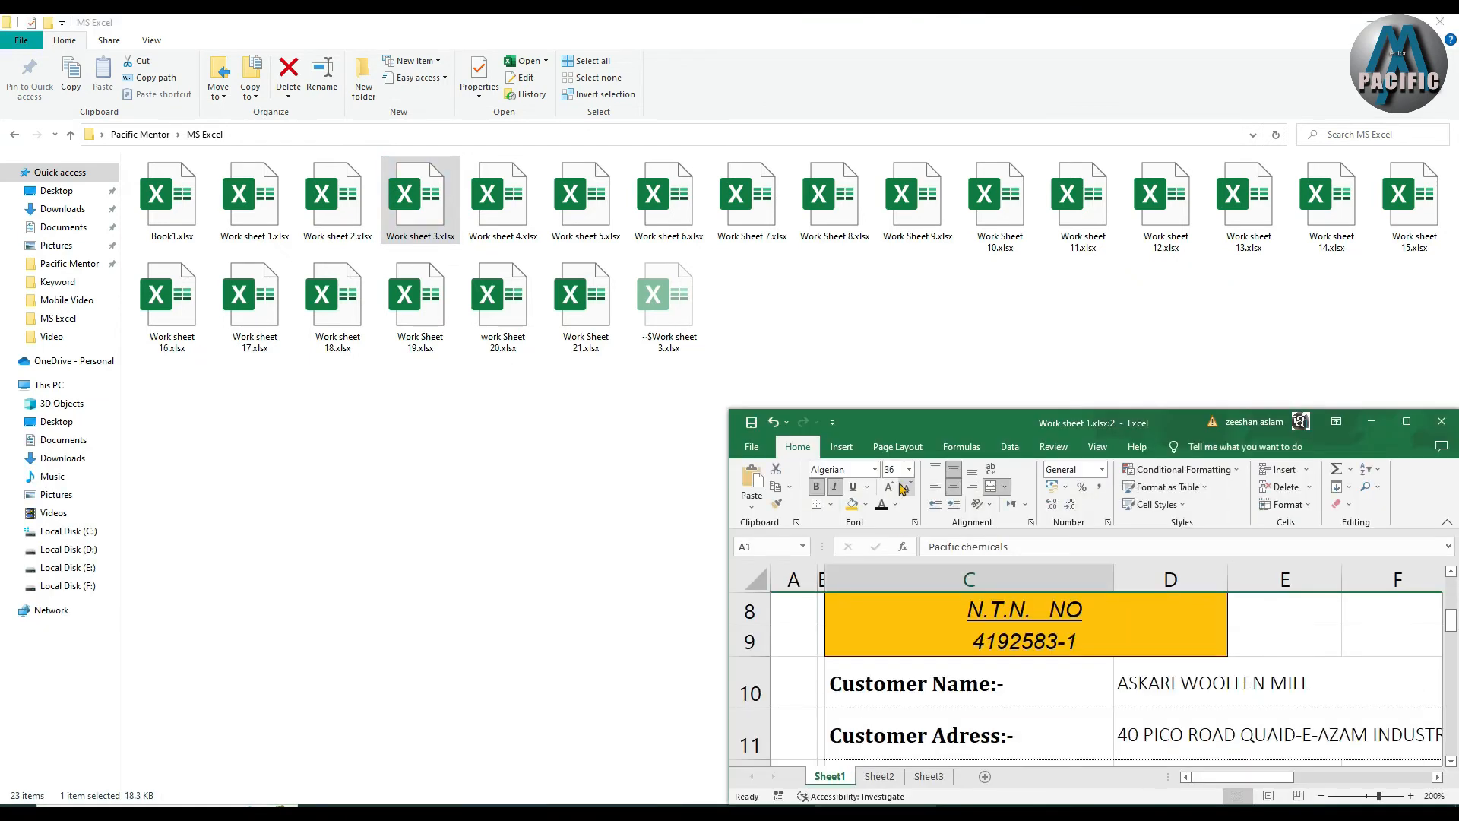
pyautogui.doubleClick(897, 426)
pyautogui.scroll(3, 547, 345)
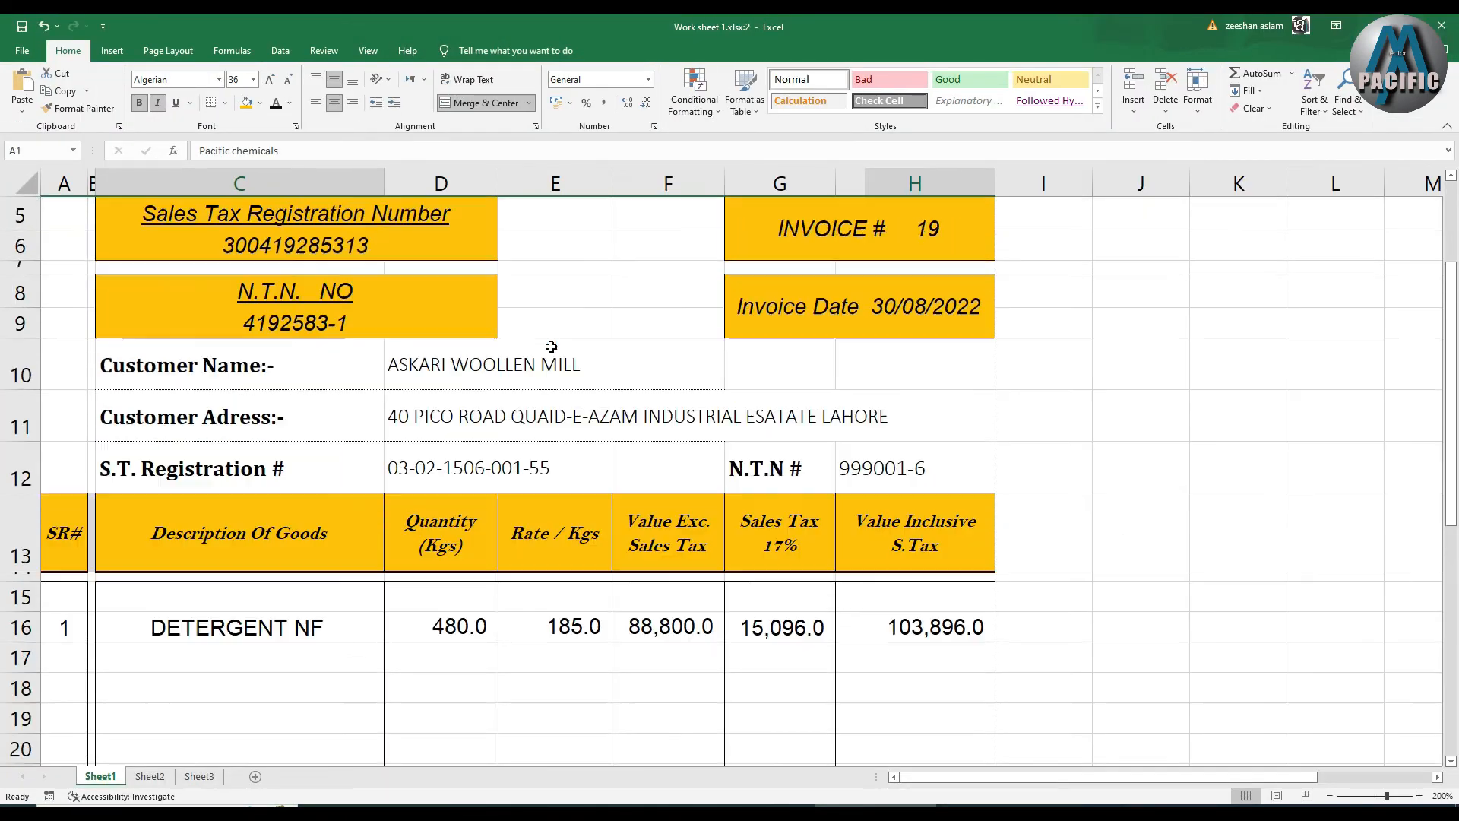
# Look over the list of open windows available for switching and the macro commands, keeping Work sheet 1.xlsx:2 active
pyautogui.click(367, 50)
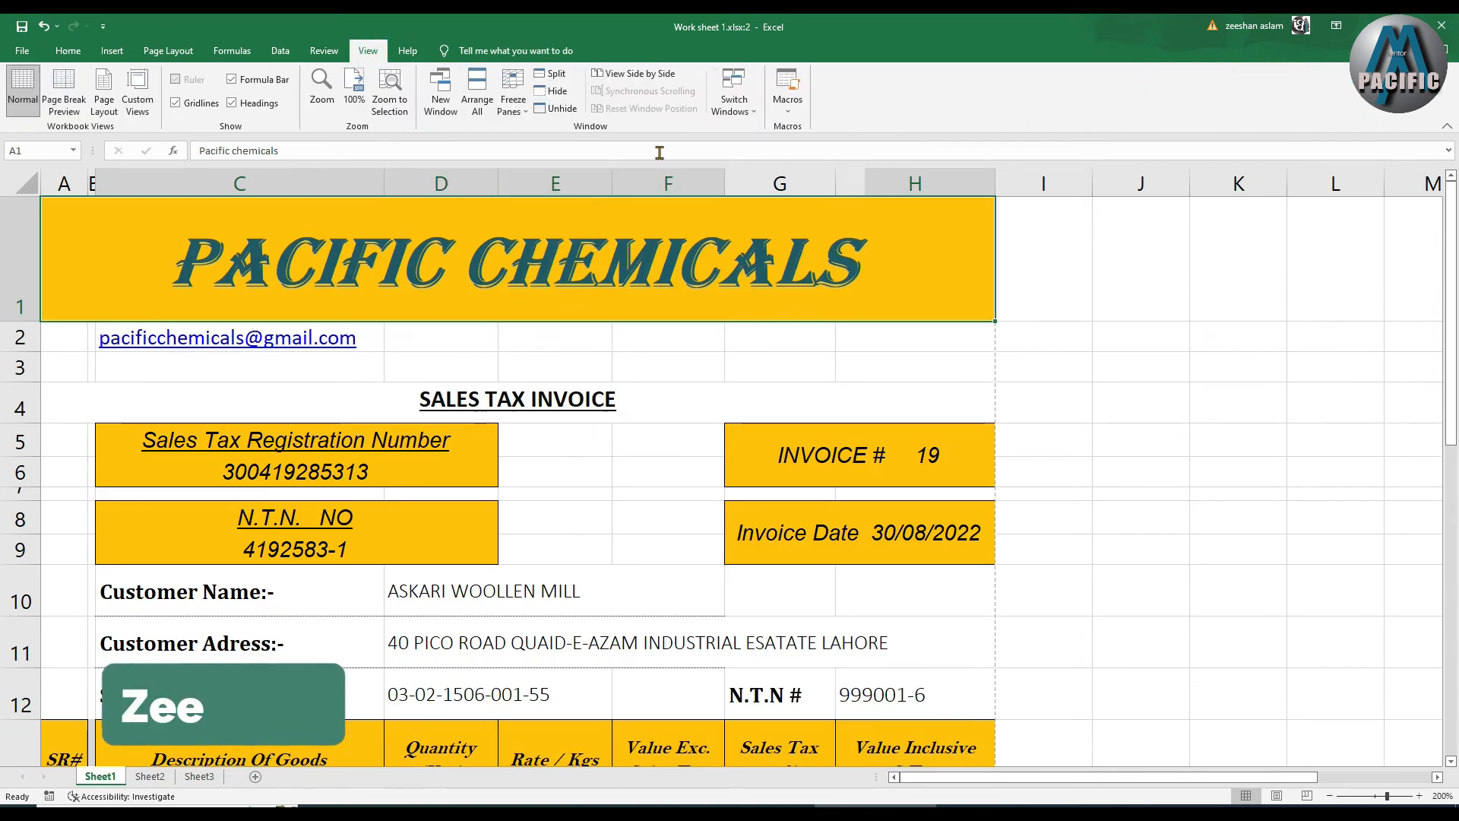
pyautogui.click(734, 97)
pyautogui.click(747, 134)
pyautogui.click(733, 98)
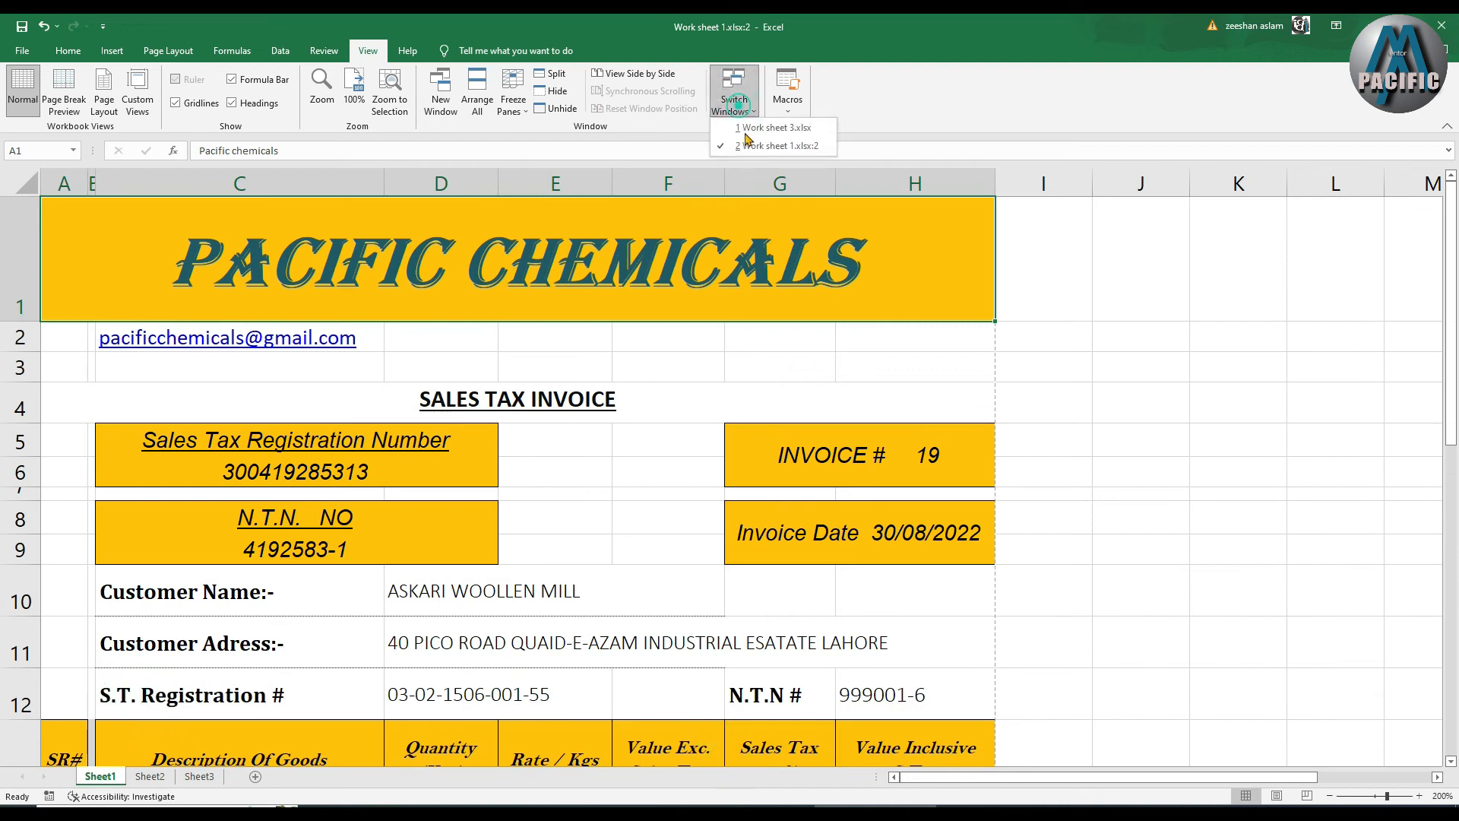
pyautogui.click(750, 145)
pyautogui.click(787, 98)
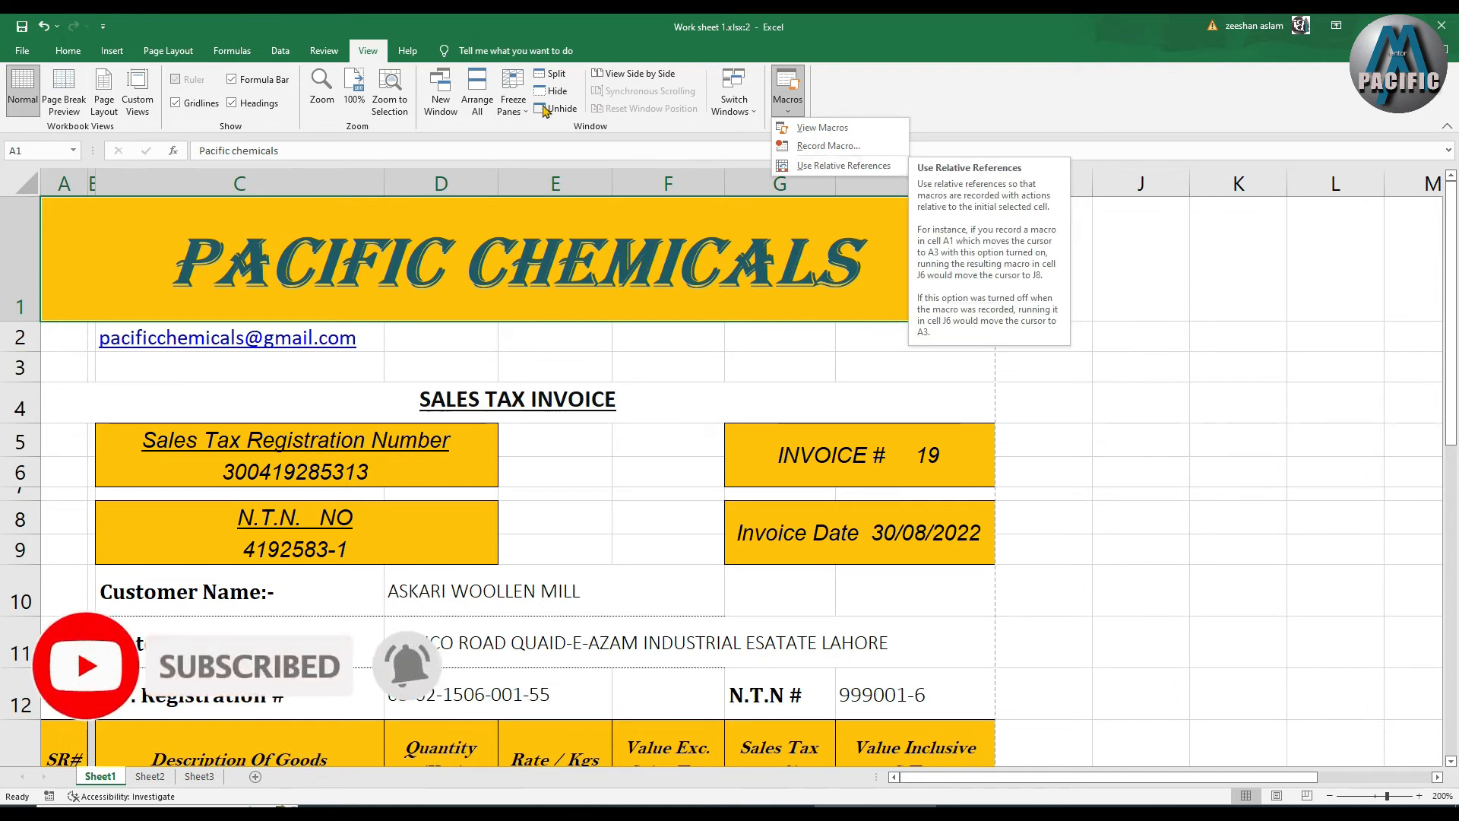
pyautogui.click(280, 50)
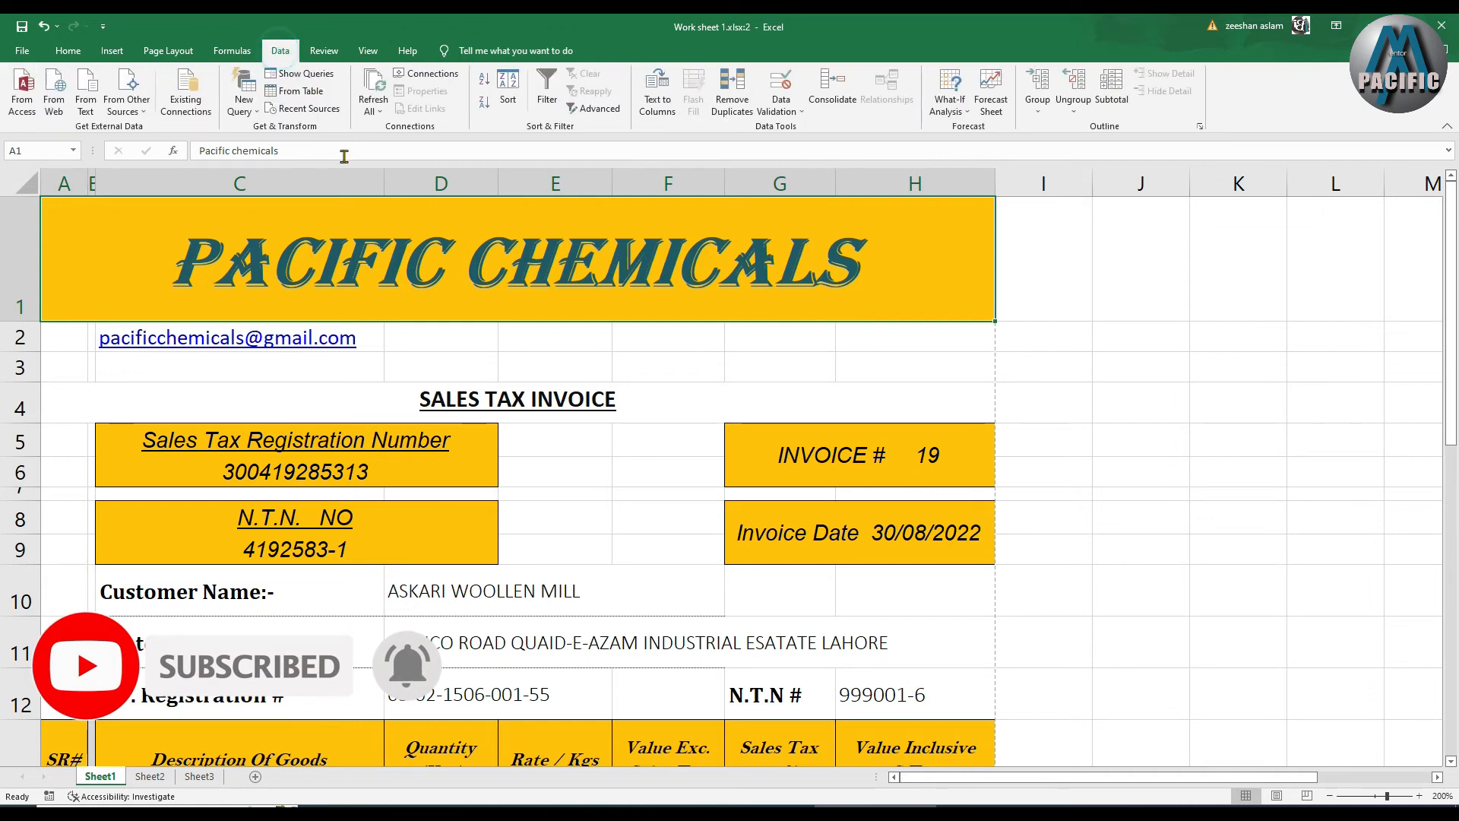